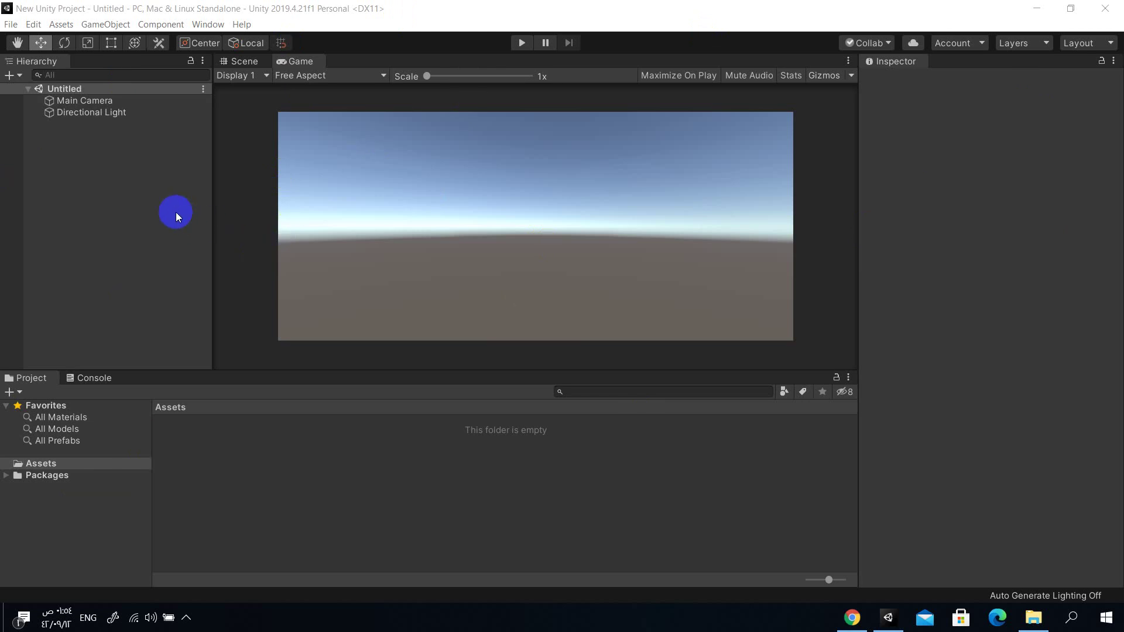
# - Add a 3D Cube to the scene from the Hierarchy's + menu and select it
pyautogui.click(10, 75)
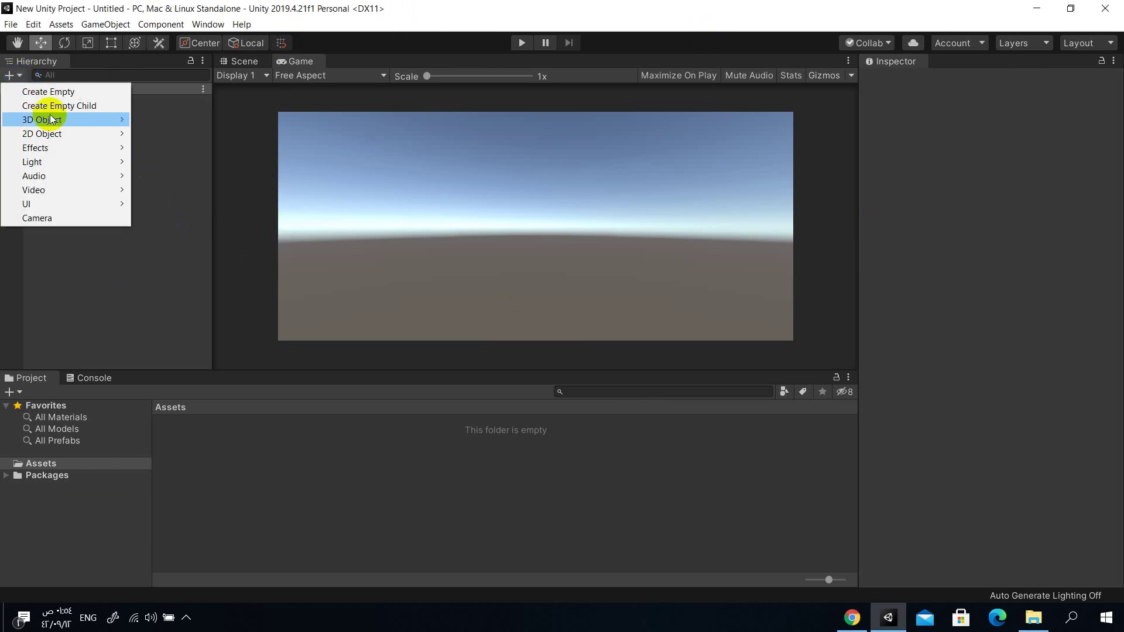
pyautogui.moveTo(52, 120)
pyautogui.click(199, 117)
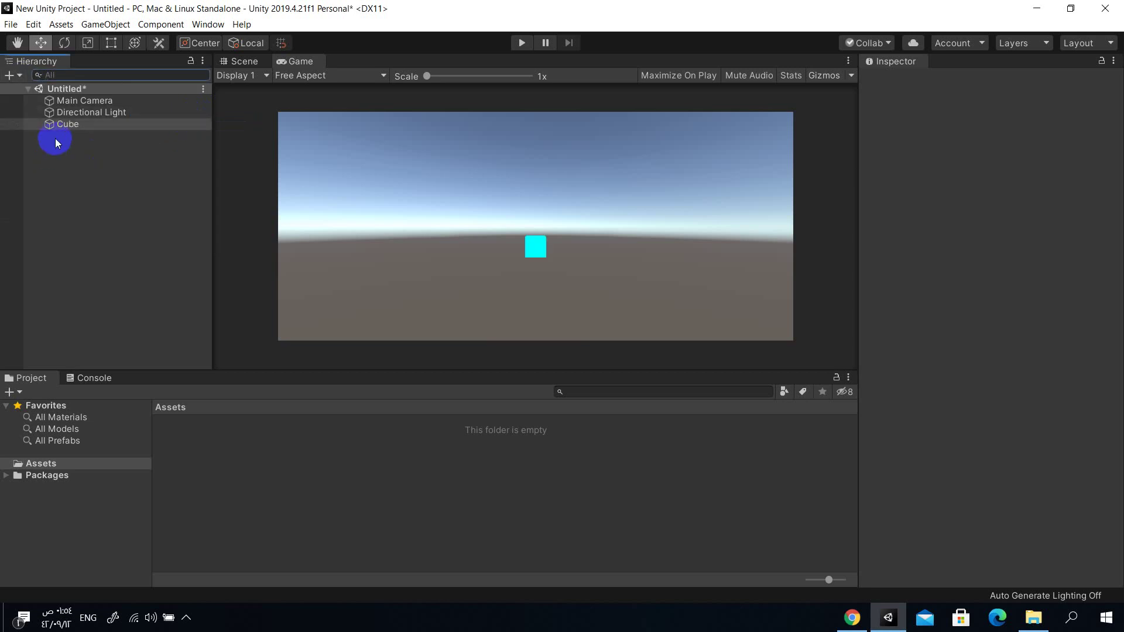
pyautogui.click(524, 249)
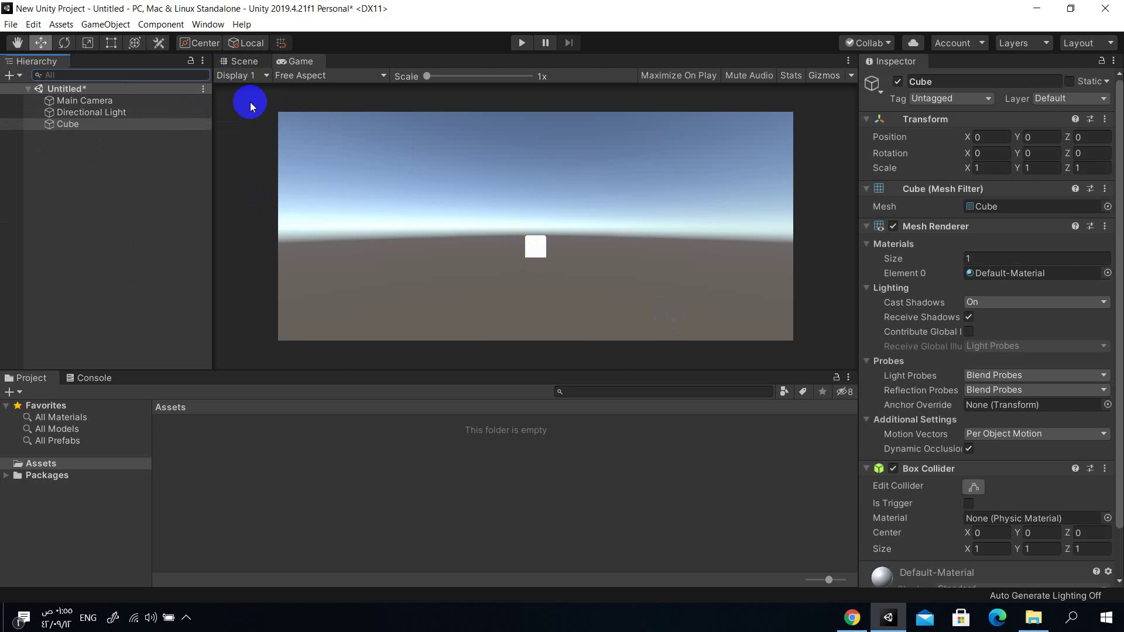
# - Switch to the Scene view and zoom in toward the cube
pyautogui.click(246, 63)
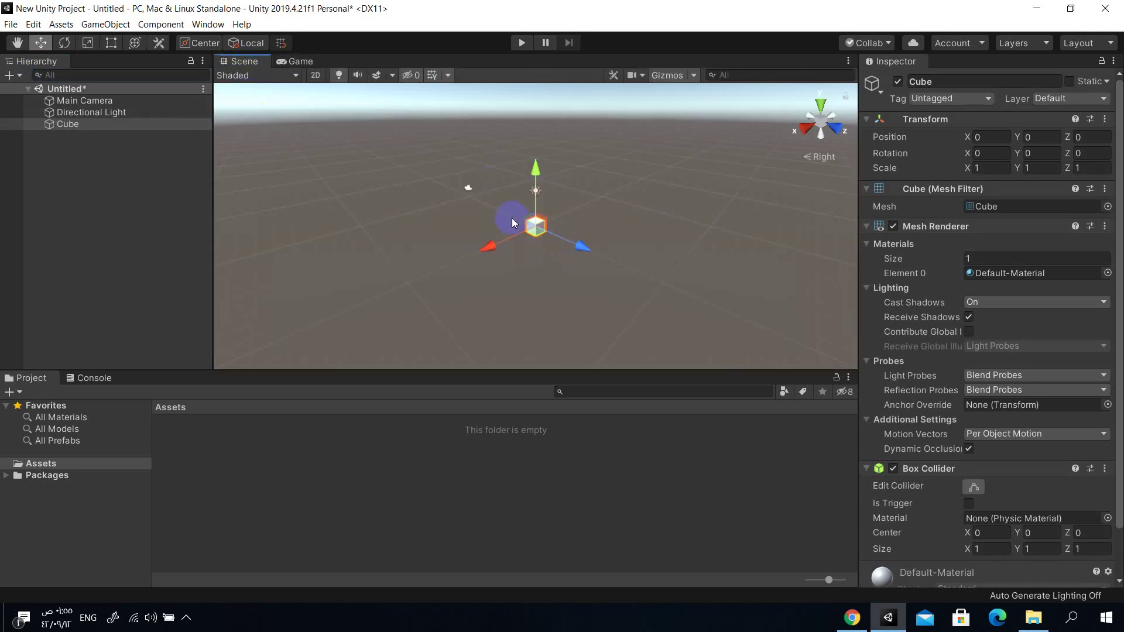
pyautogui.scroll(5, 539, 242)
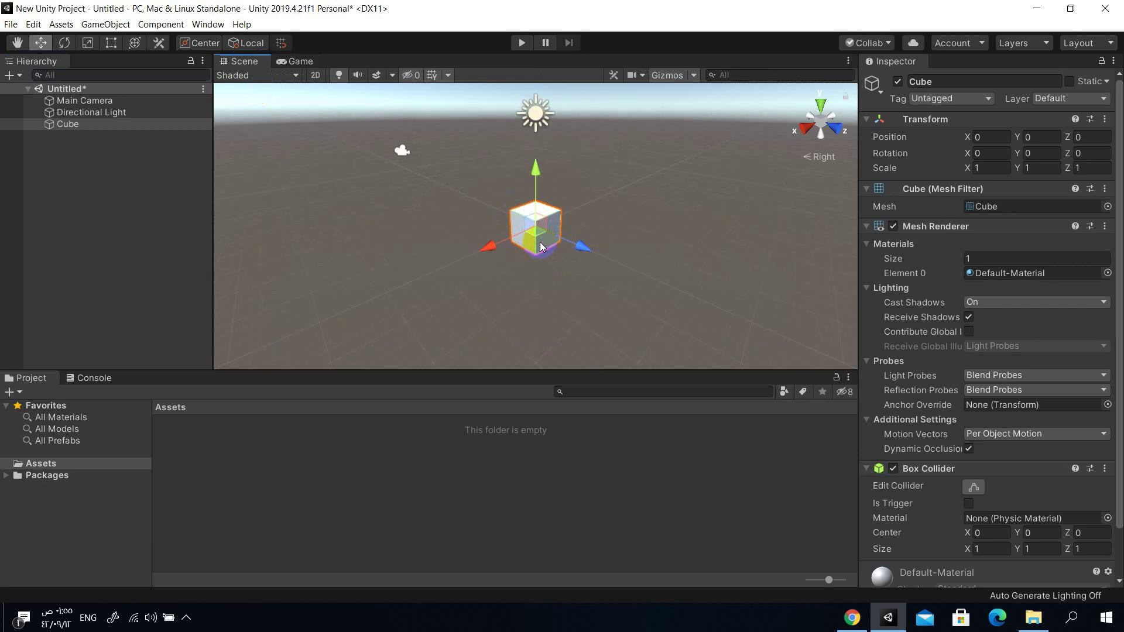
pyautogui.scroll(2, 541, 245)
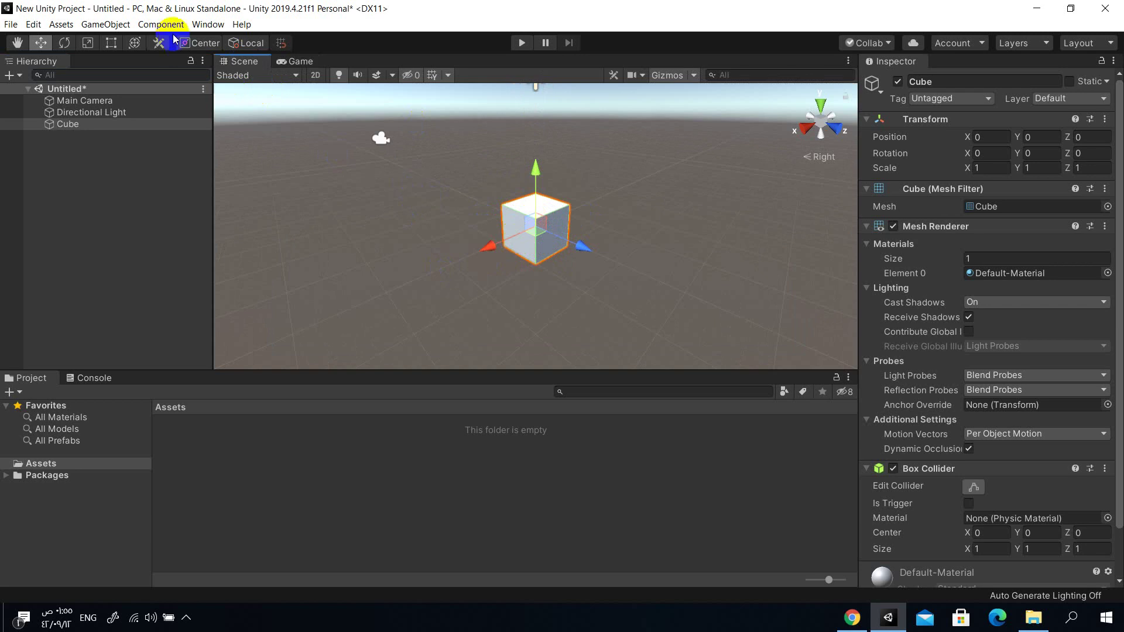
# - Open the Animation window from Window > Animation > Animation
pyautogui.click(208, 25)
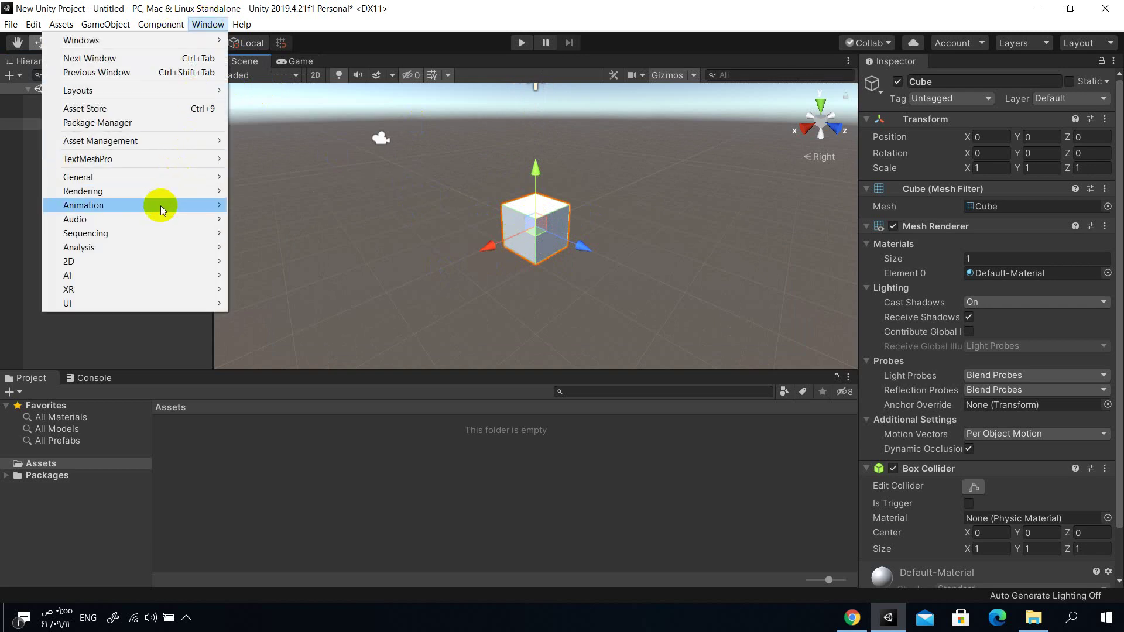
pyautogui.moveTo(162, 209)
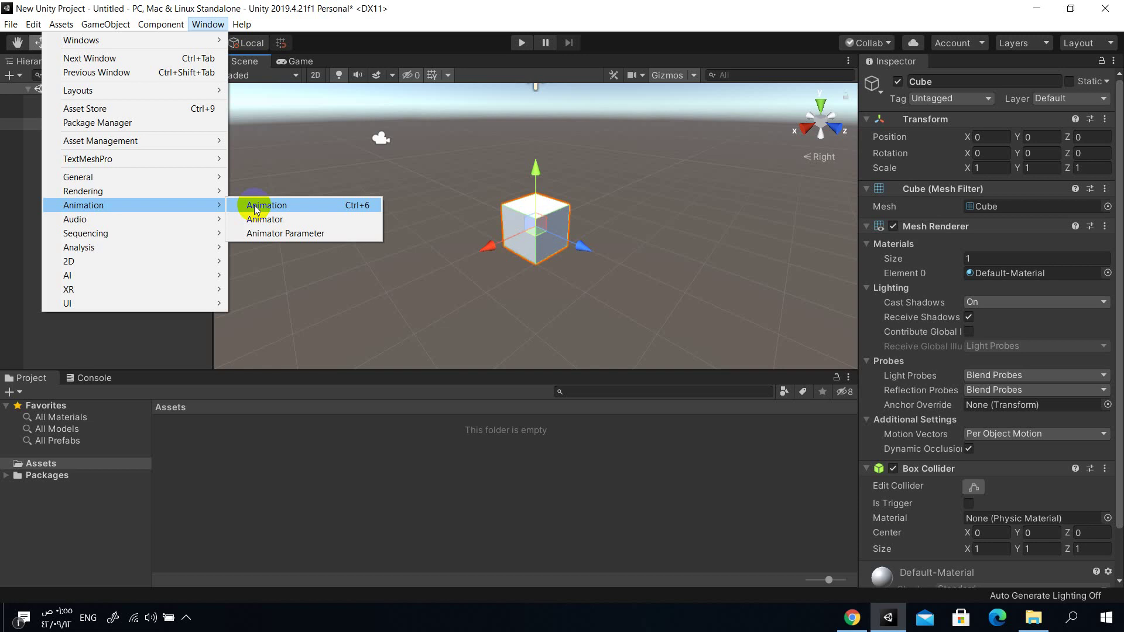
pyautogui.click(254, 205)
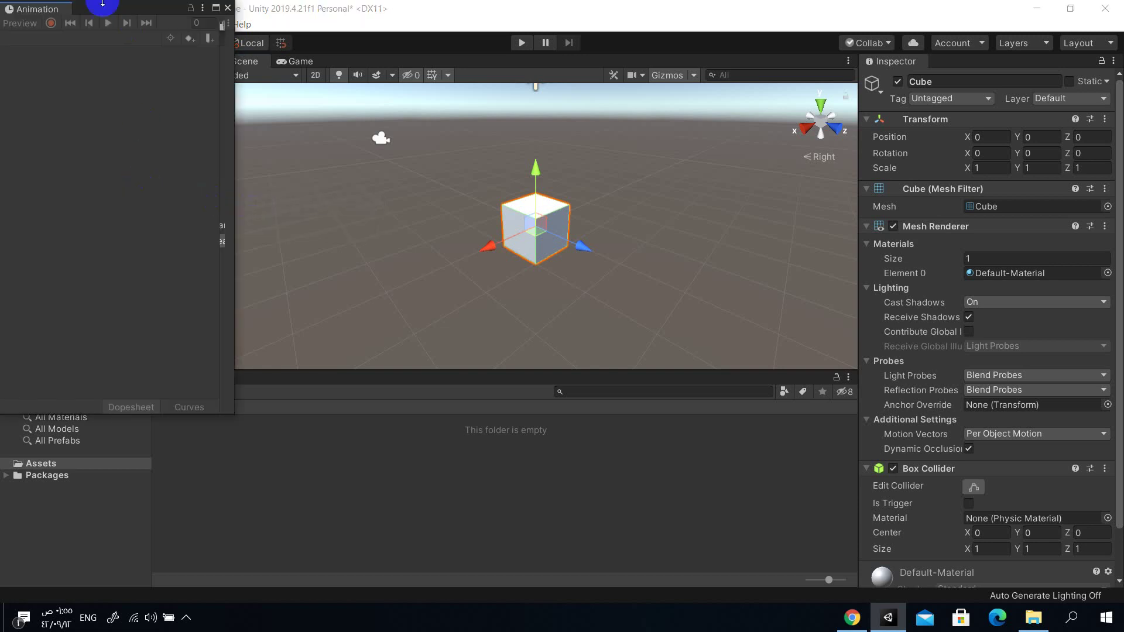
# - Dock and widen the Animation window below the Scene view to reveal the timeline
pyautogui.moveTo(103, 3); pyautogui.dragTo(246, 389)
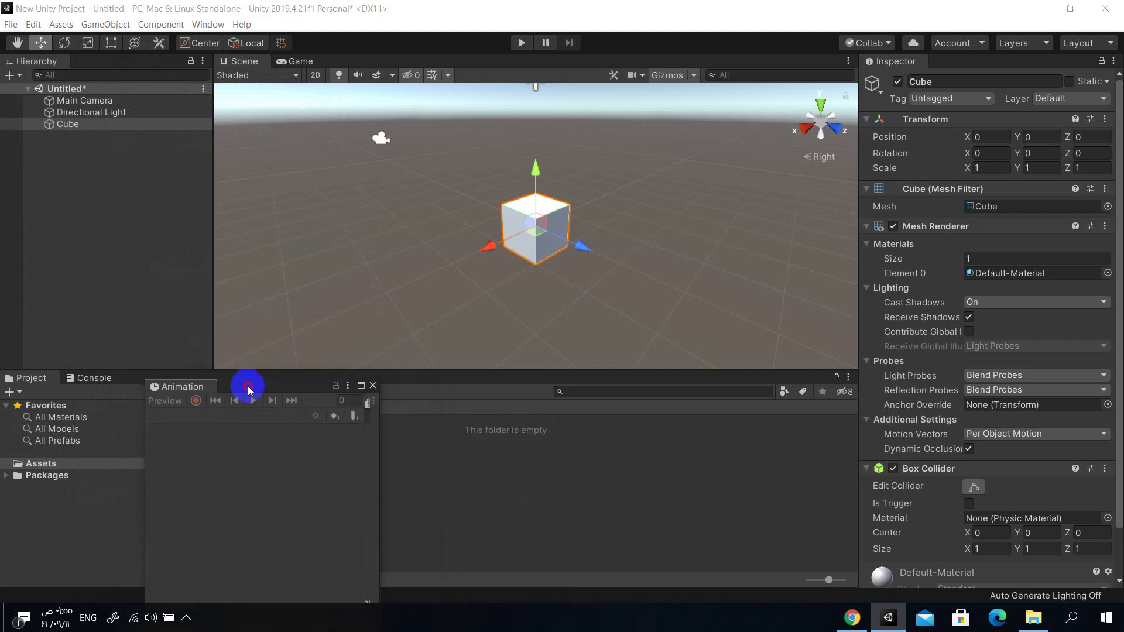
pyautogui.click(360, 386)
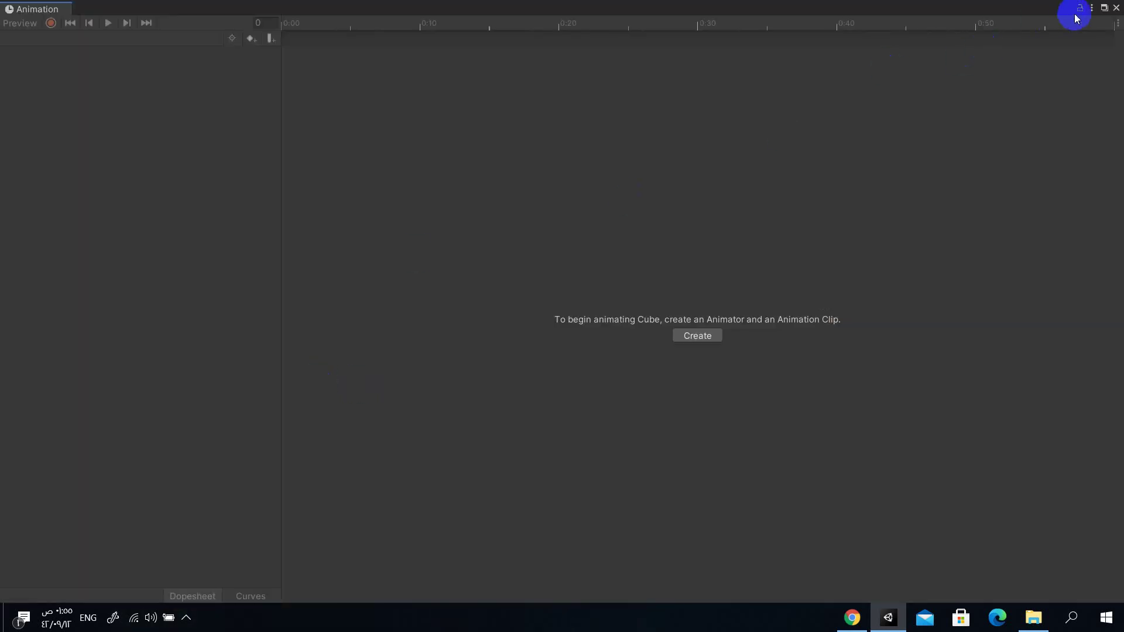
pyautogui.click(1103, 8)
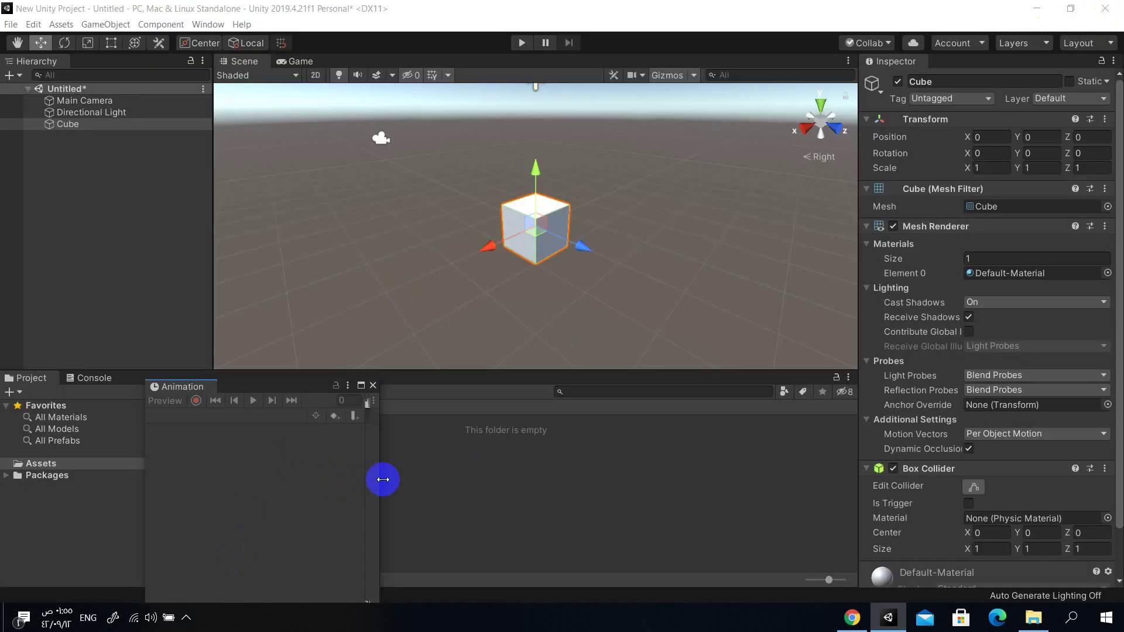
pyautogui.moveTo(379, 476); pyautogui.dragTo(864, 471)
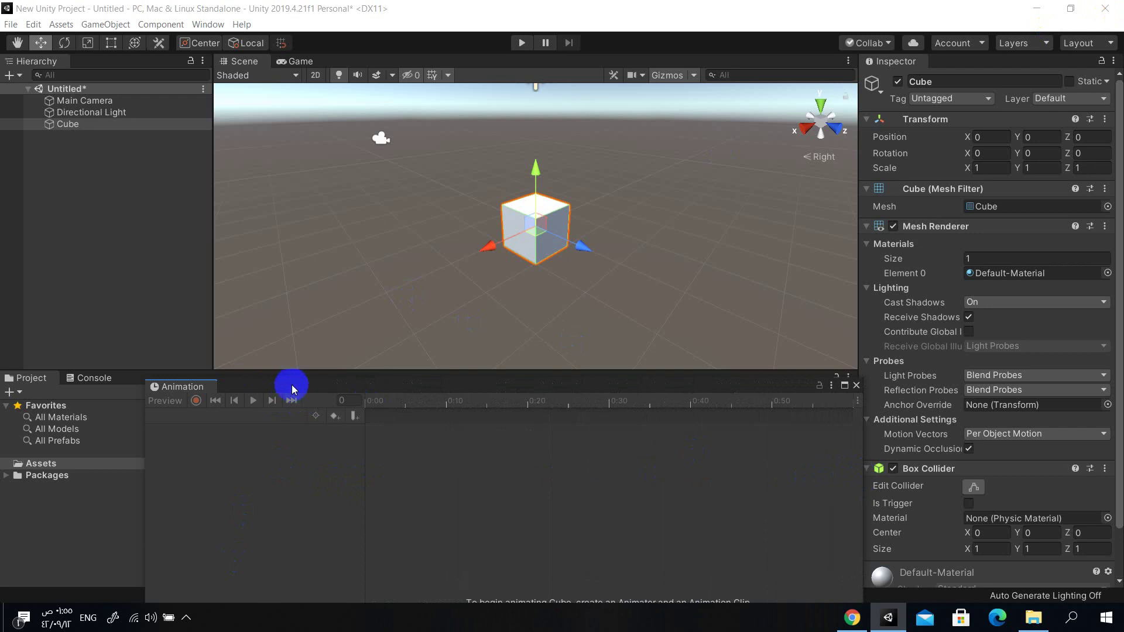
pyautogui.moveTo(291, 384)
pyautogui.mouseDown()
pyautogui.moveTo(221, 455)
pyautogui.moveTo(293, 392)
pyautogui.moveTo(269, 383)
pyautogui.moveTo(284, 394)
pyautogui.mouseUp()
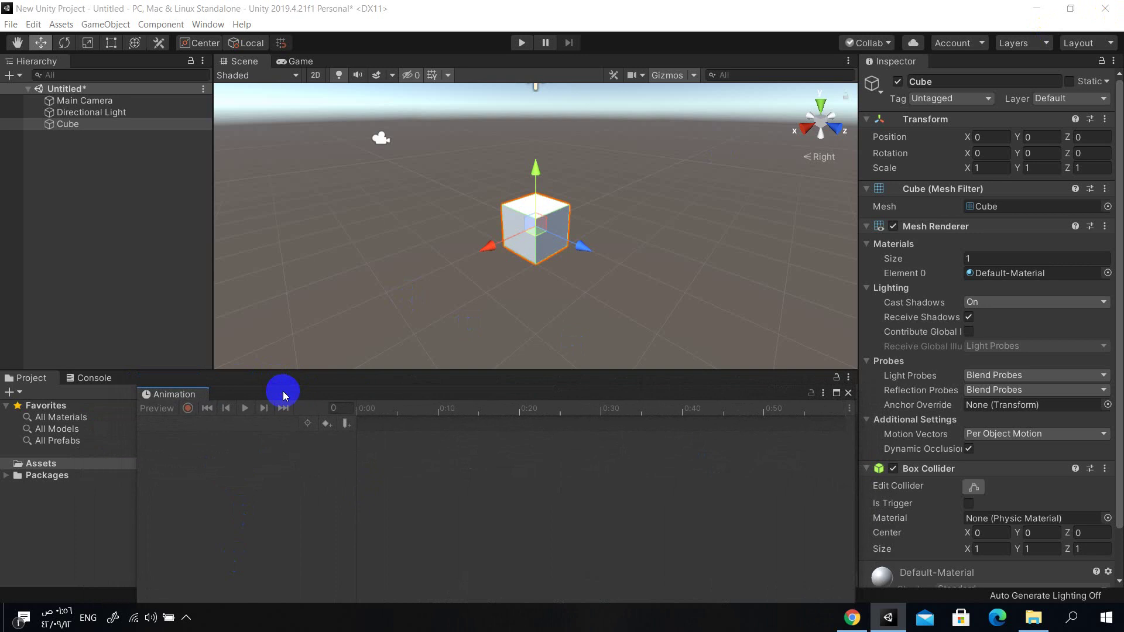
pyautogui.moveTo(282, 391); pyautogui.dragTo(282, 391)
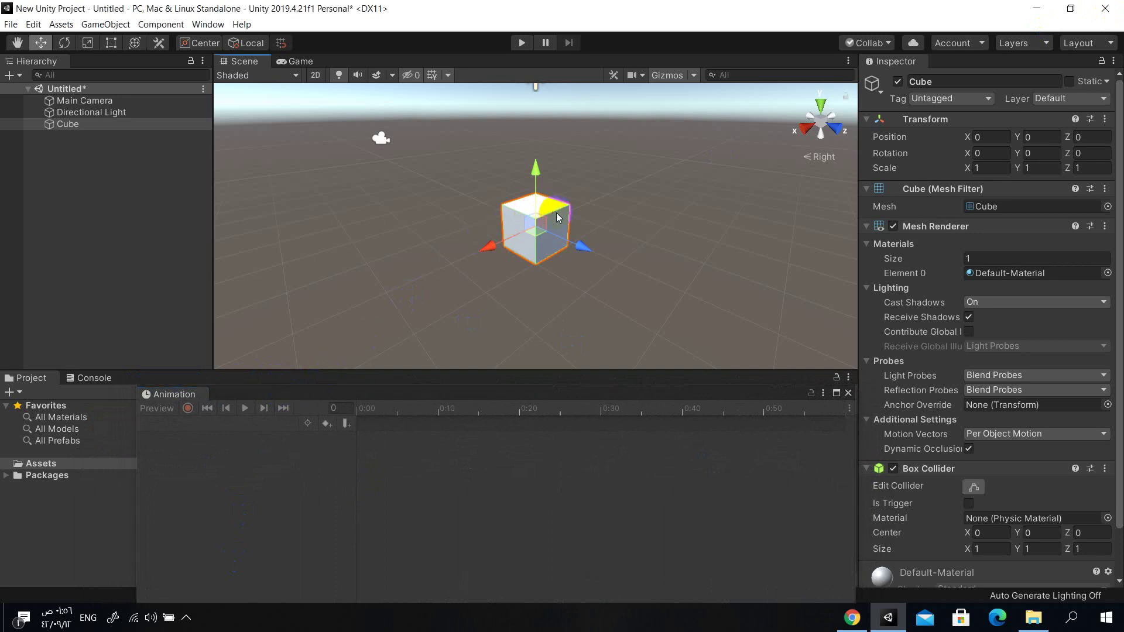
# - Give the Cube an Animator component by searching 'ani' in Add Component
pyautogui.click(63, 124)
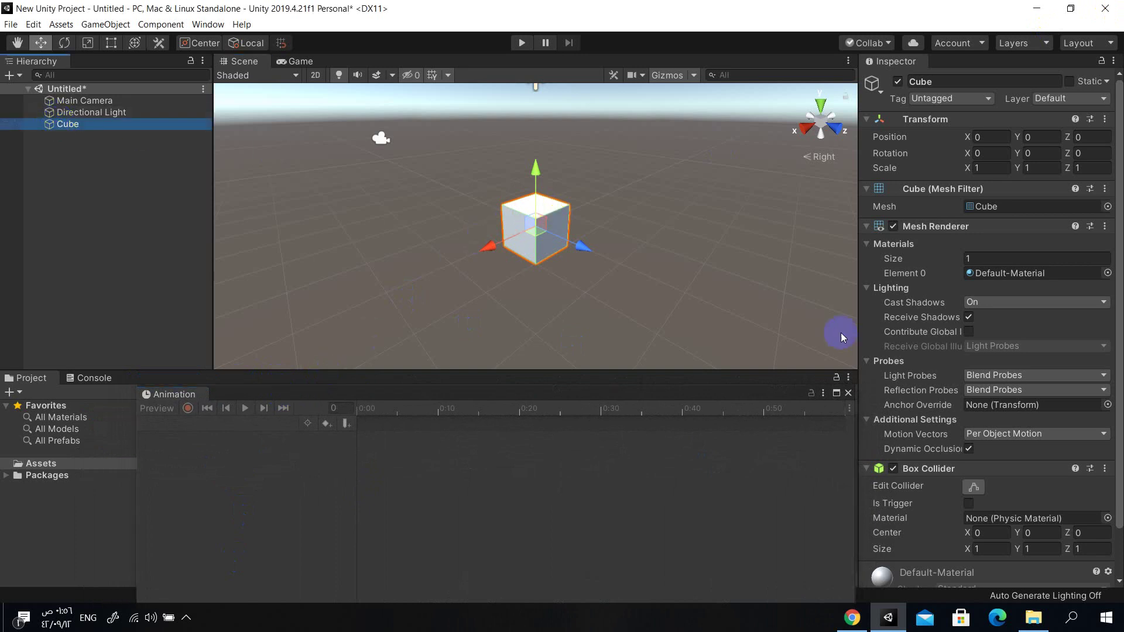
pyautogui.scroll(-3, 996, 341)
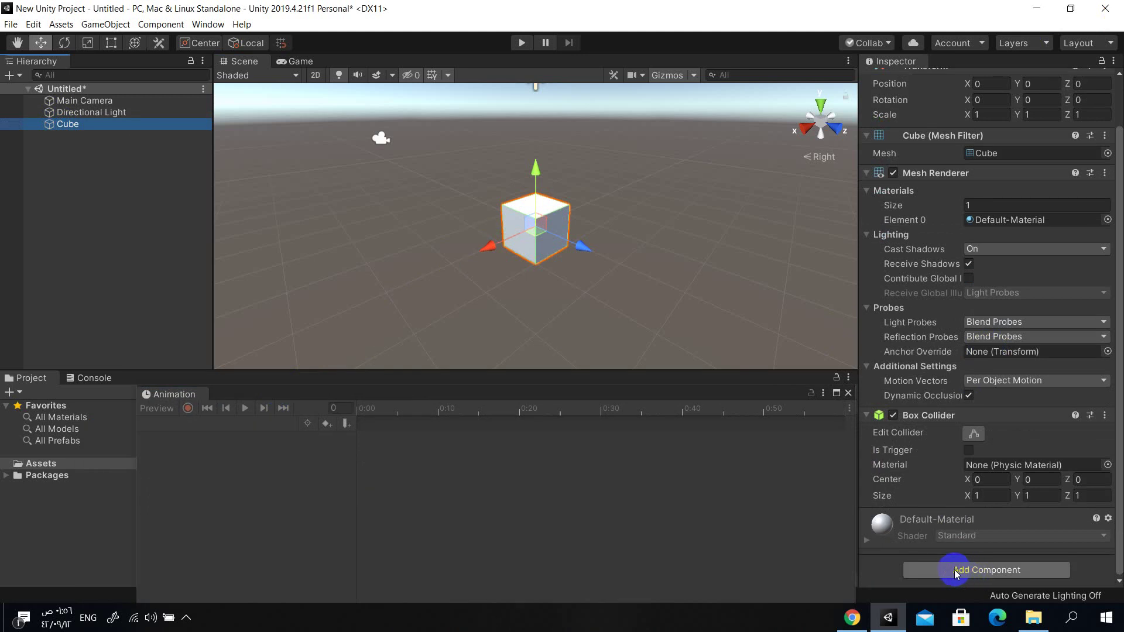
pyautogui.click(953, 570)
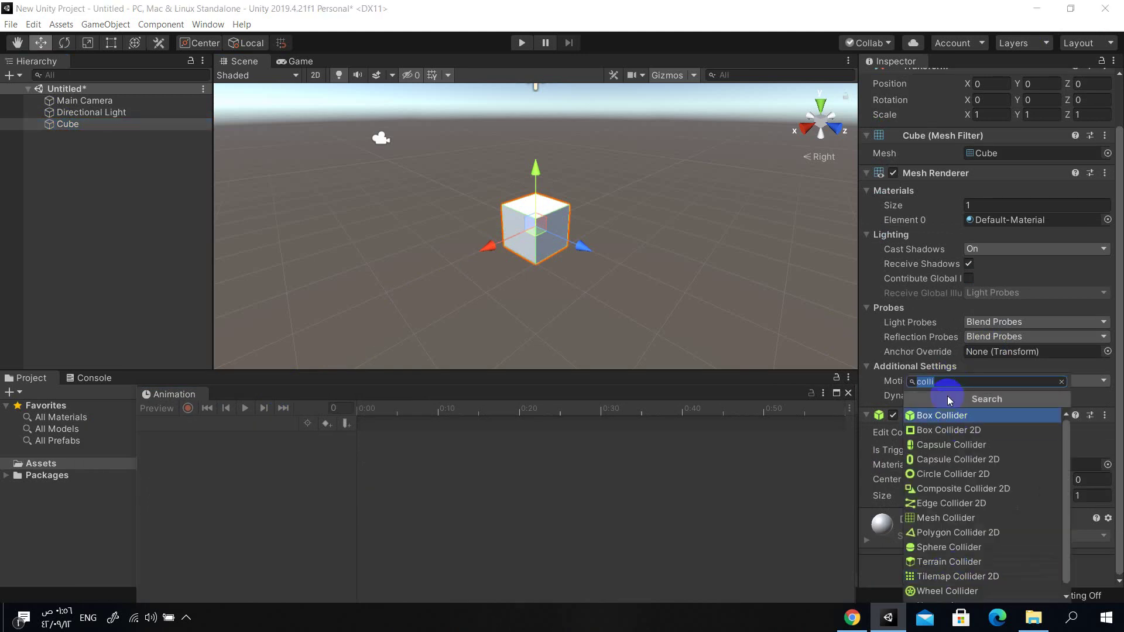
pyautogui.write('an')
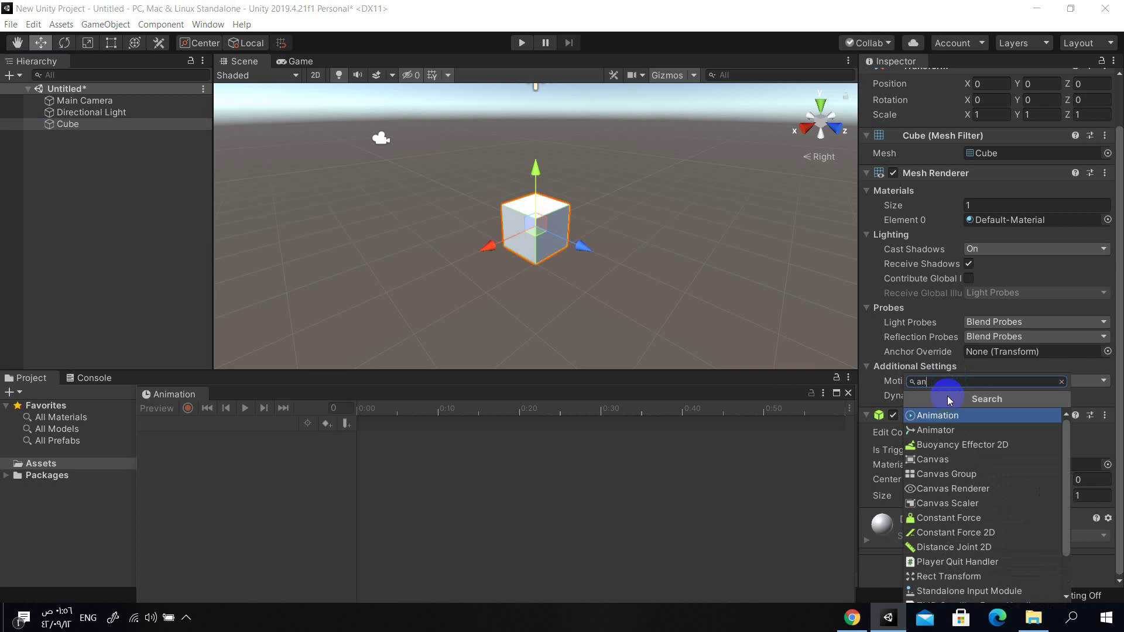
pyautogui.write('im')
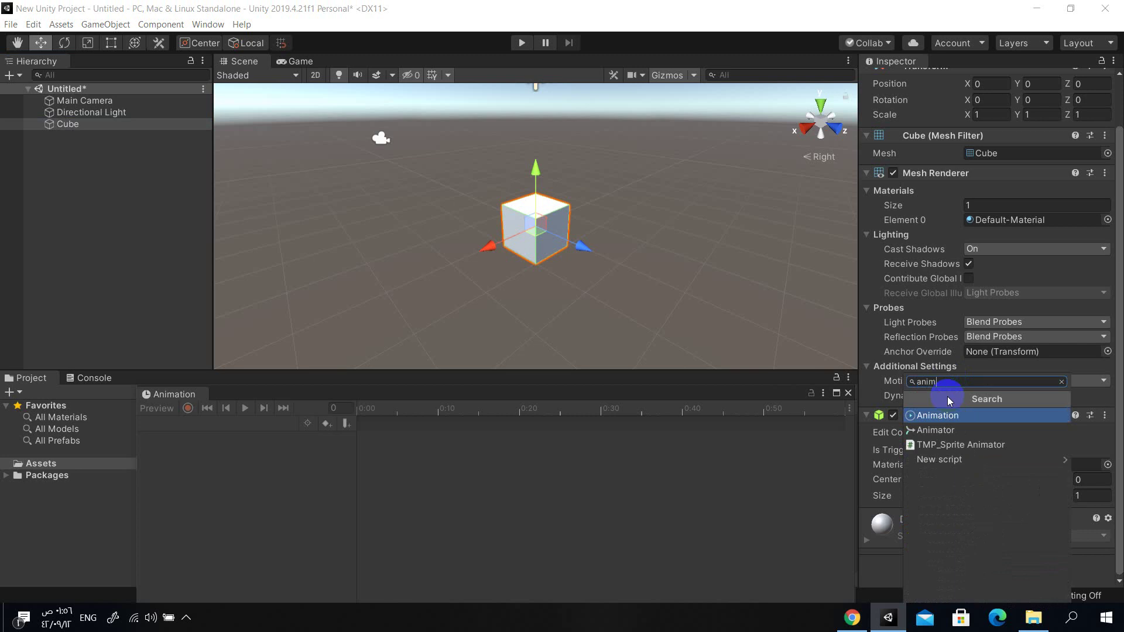
pyautogui.click(925, 430)
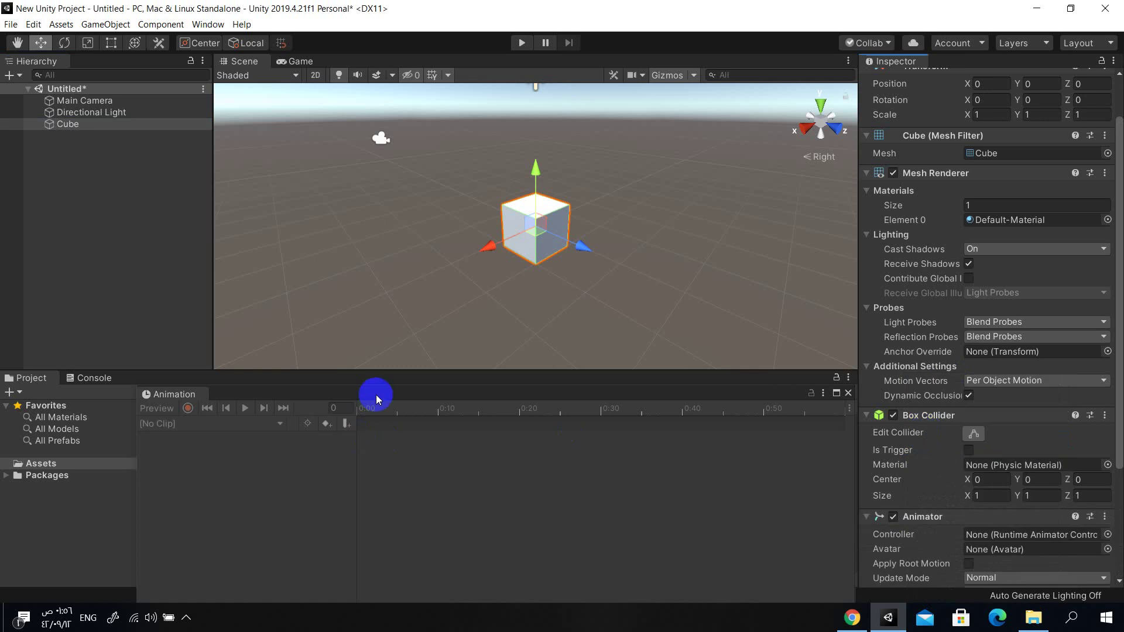
# - Move the Animation window lower to uncover the Animator settings in the Inspector
pyautogui.moveTo(374, 393); pyautogui.dragTo(401, 370)
pyautogui.scroll(-5, 996, 427)
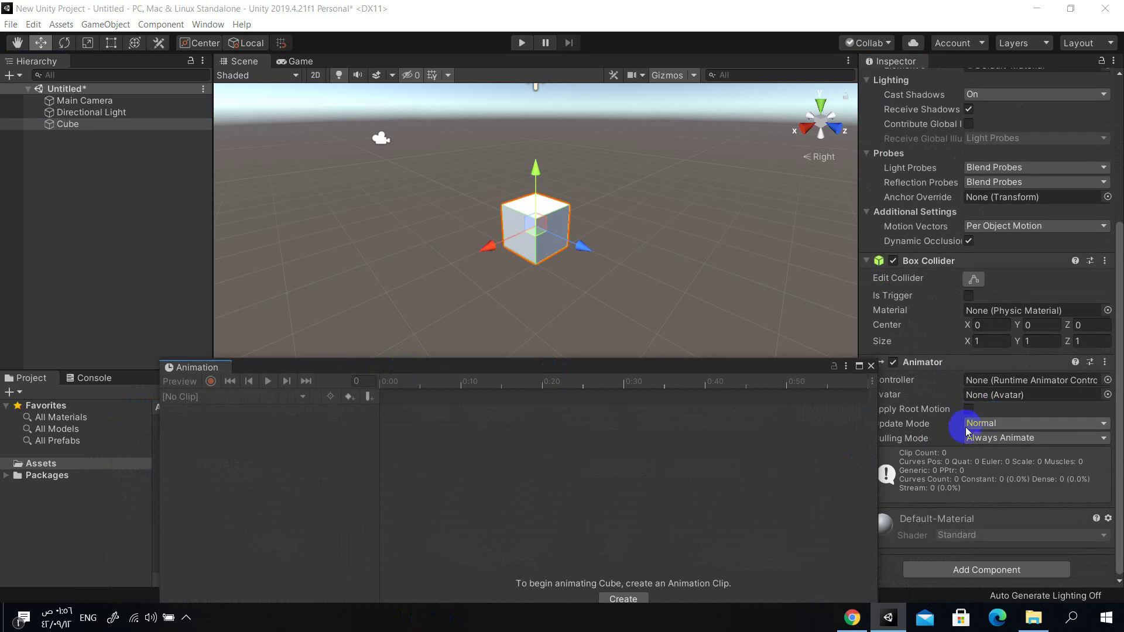
pyautogui.moveTo(647, 368); pyautogui.dragTo(501, 369)
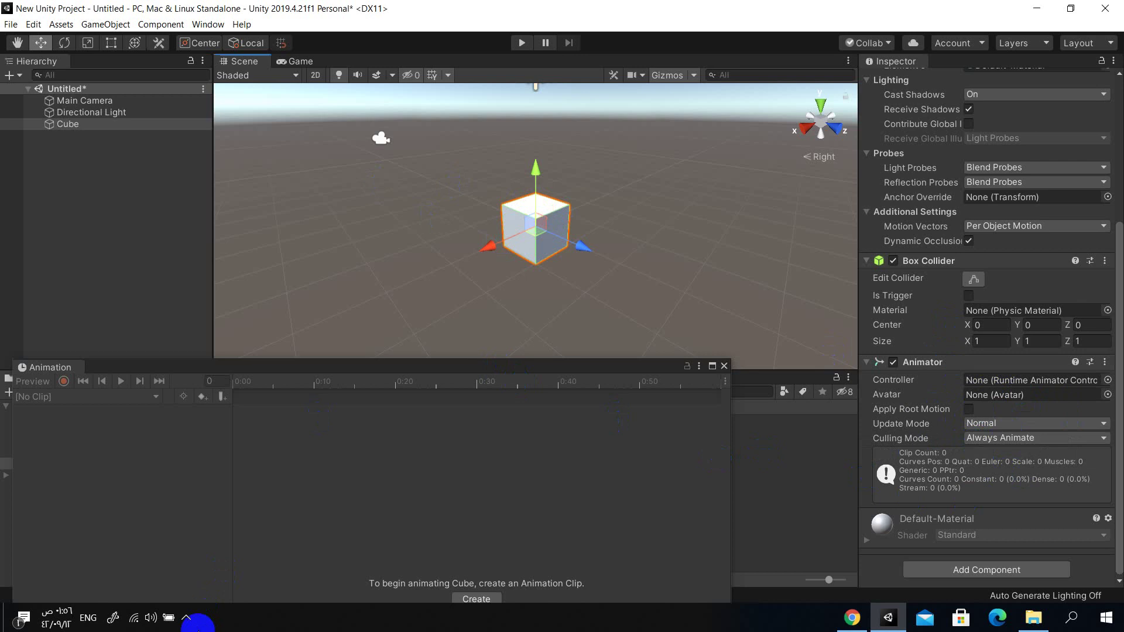
# - With the Cube selected, start a new animation clip from the Animation window's Create button
pyautogui.click(186, 617)
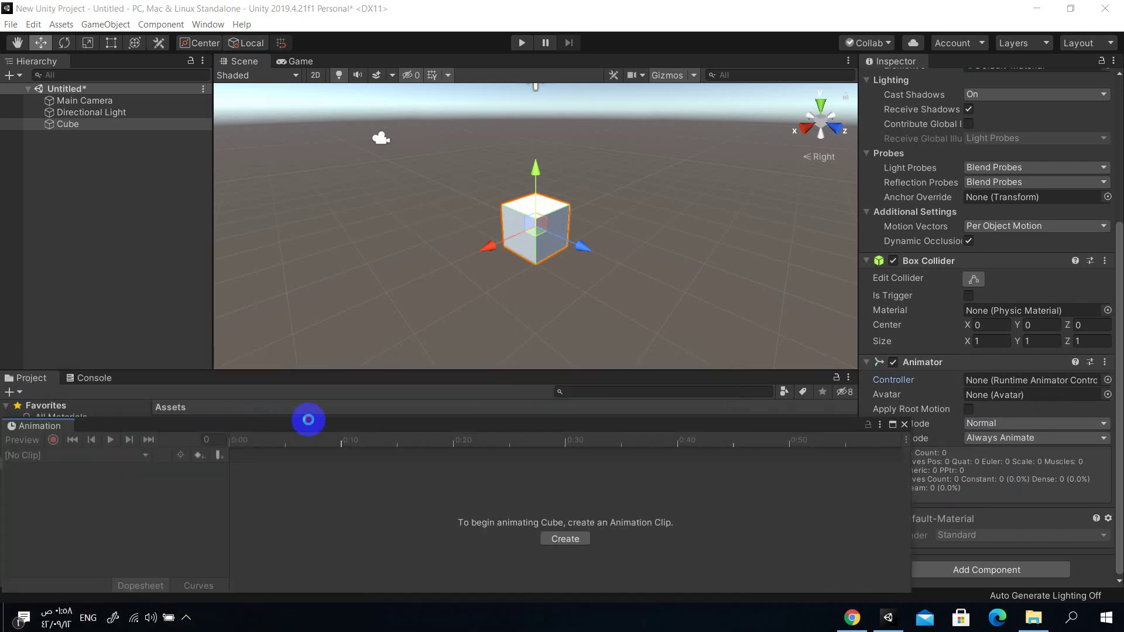
pyautogui.moveTo(308, 419); pyautogui.dragTo(303, 415)
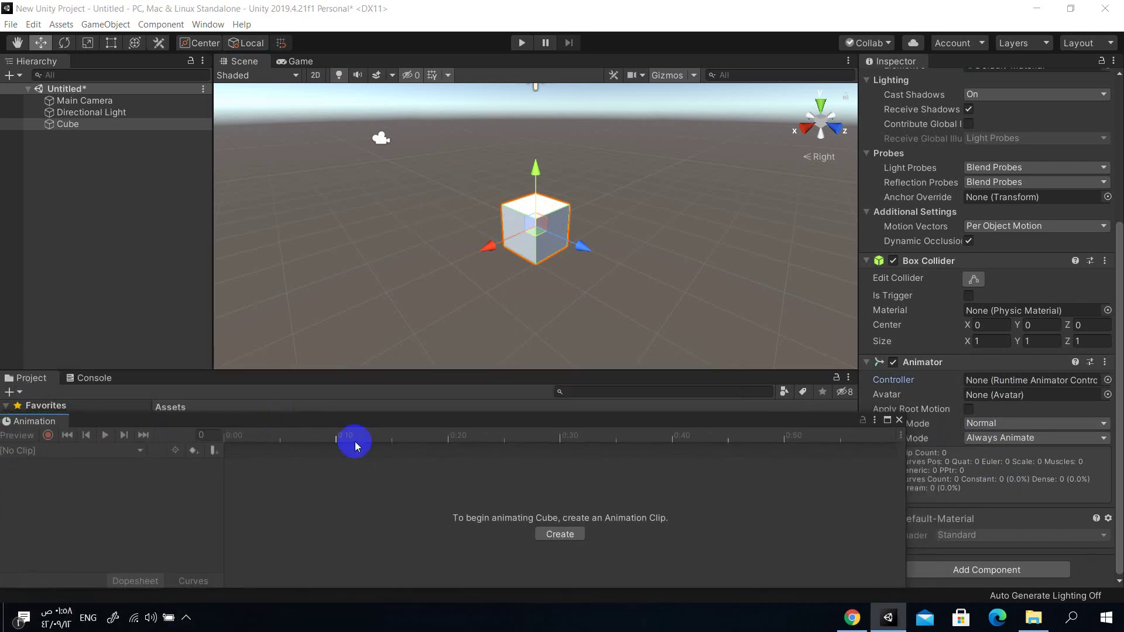
pyautogui.moveTo(333, 421); pyautogui.dragTo(363, 422)
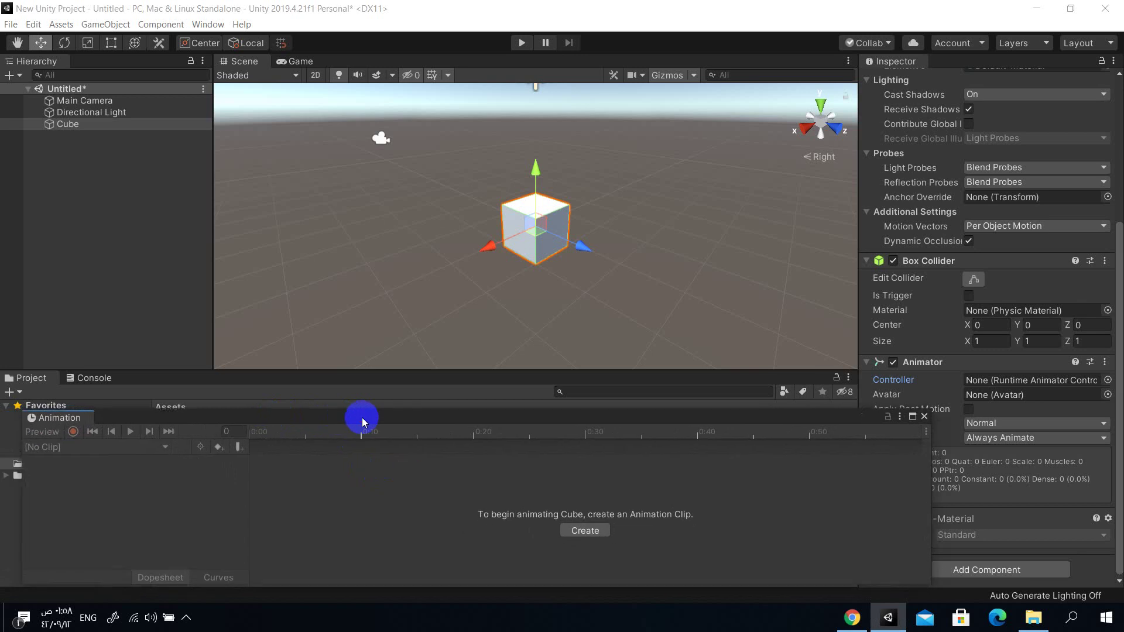
pyautogui.click(74, 126)
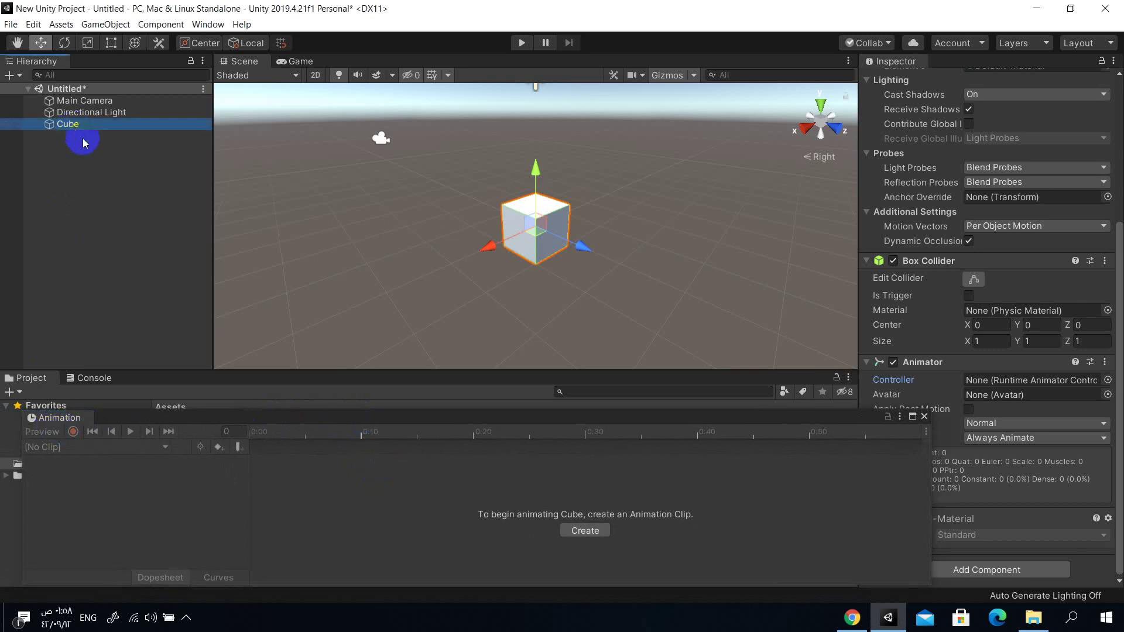
pyautogui.click(585, 530)
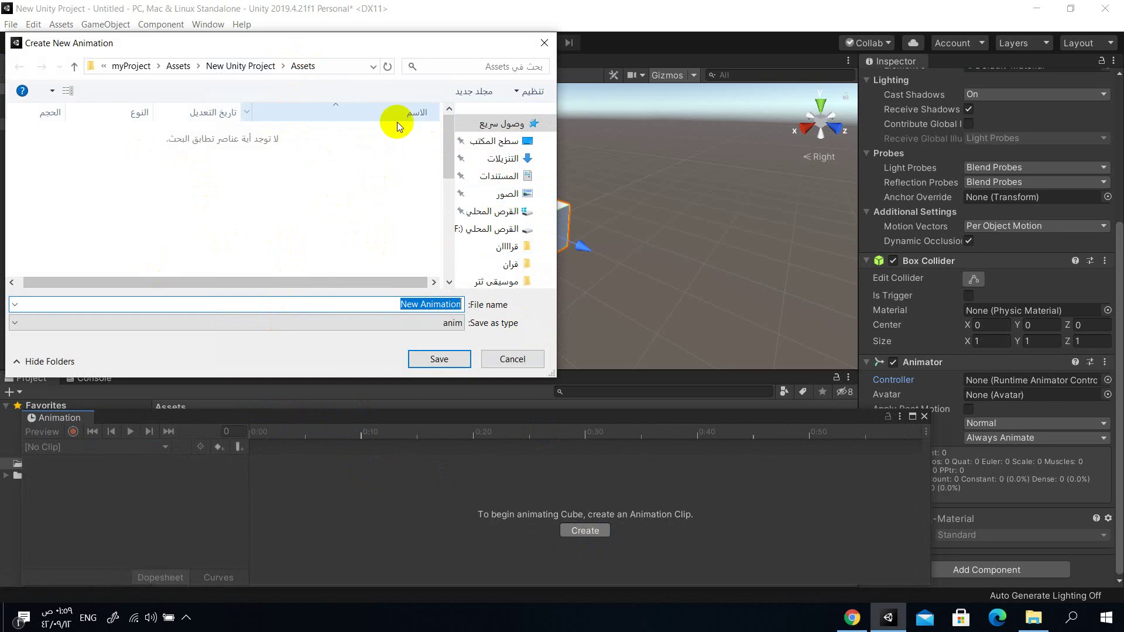
# - Create a new folder named 'animation folder' in Assets and open it
pyautogui.click(474, 91)
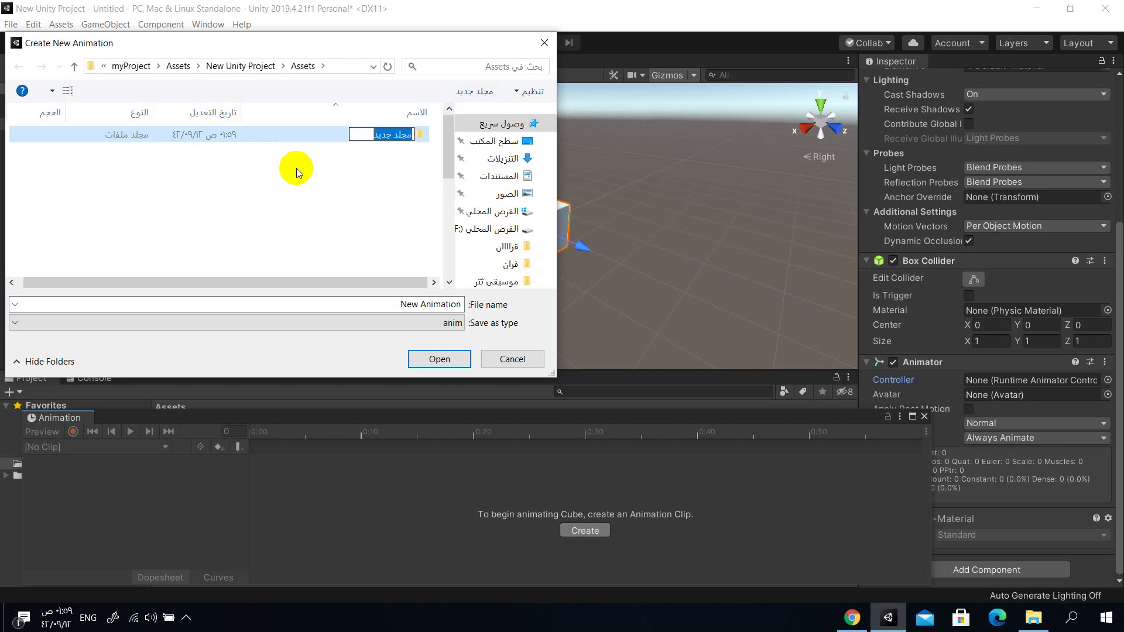
pyautogui.write('anim')
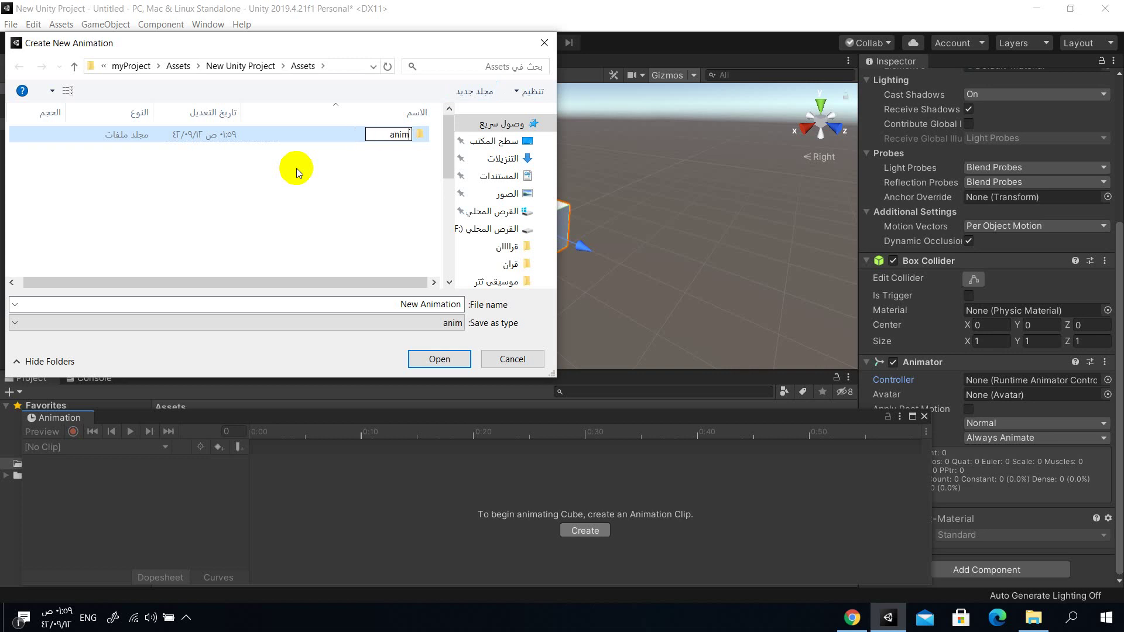
pyautogui.write('ation folder')
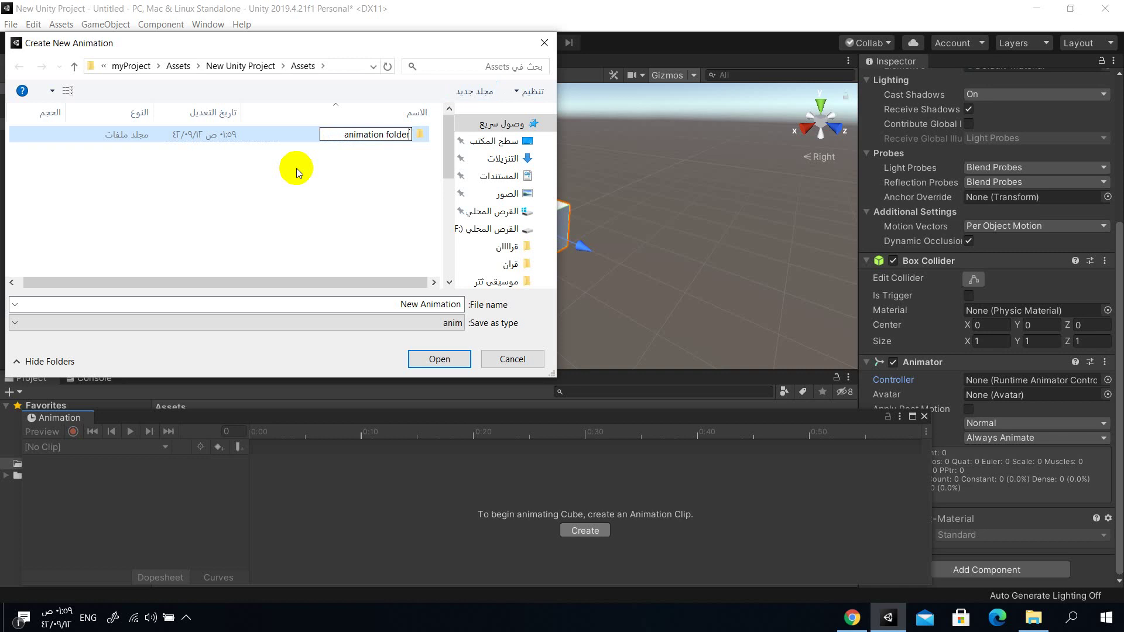
pyautogui.press('Return')
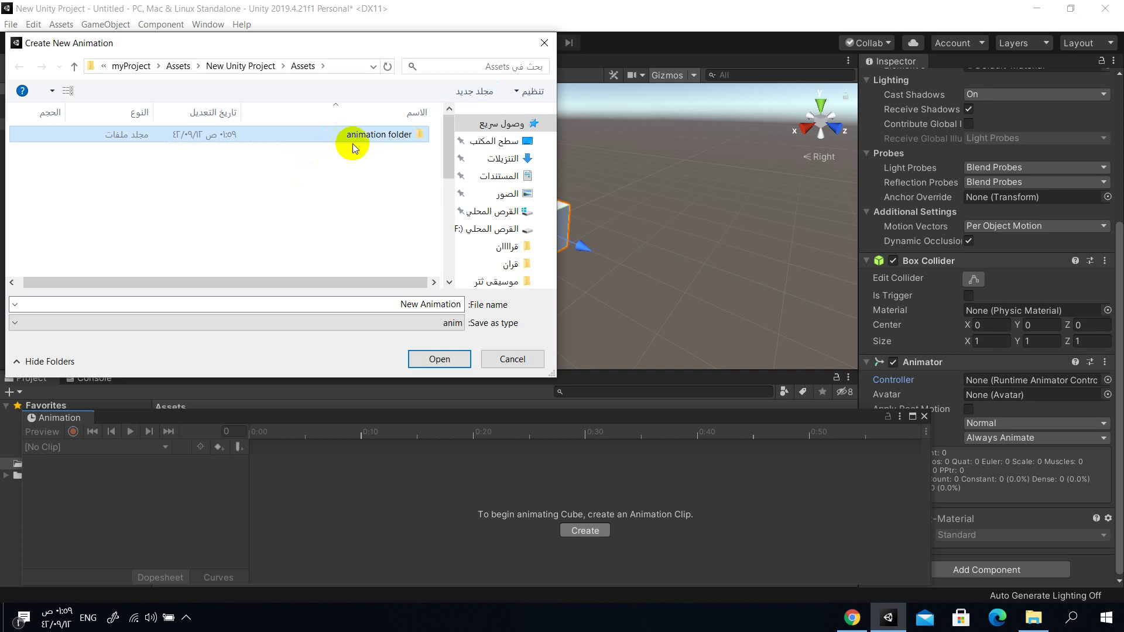
pyautogui.doubleClick(372, 134)
# - Save the clip there as 'cub movement'
pyautogui.click(427, 303)
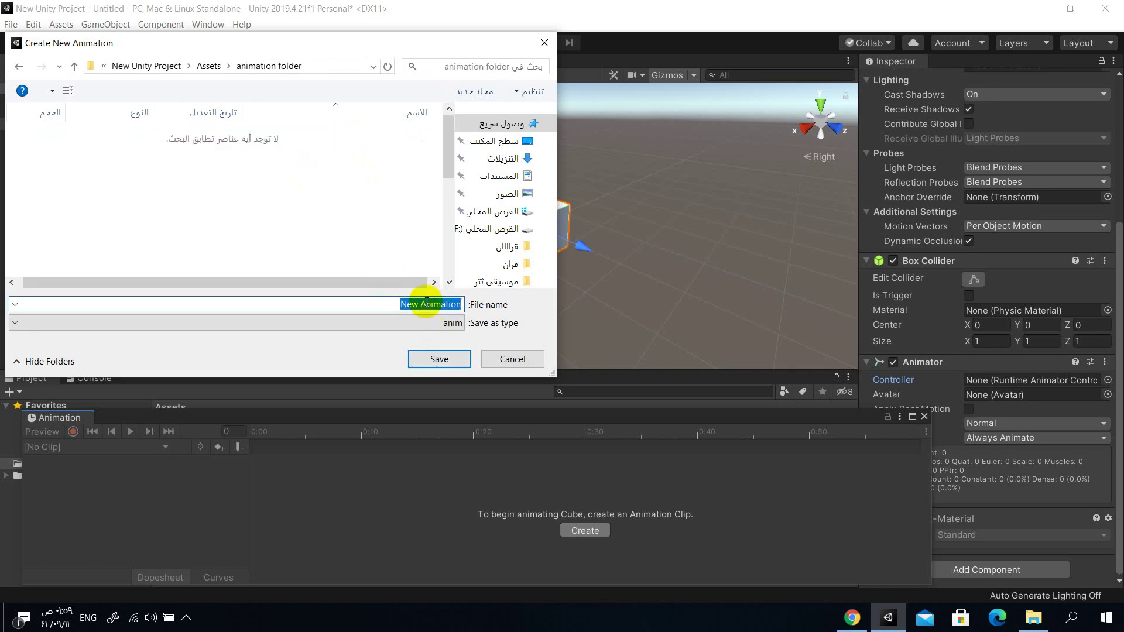
pyautogui.write('cub movement')
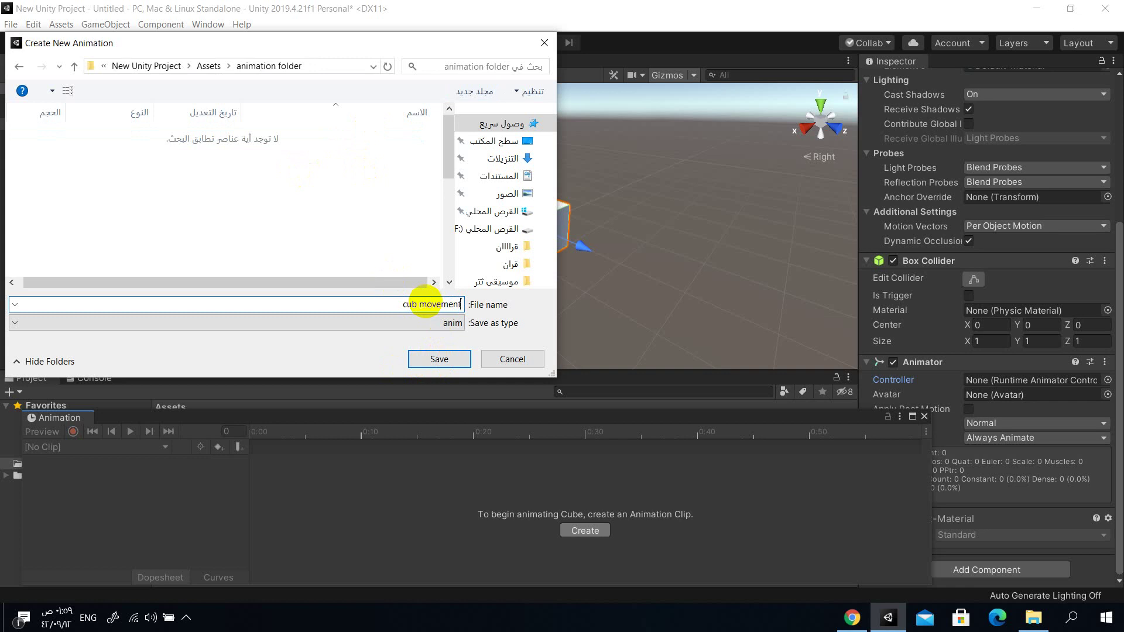
pyautogui.press('Return')
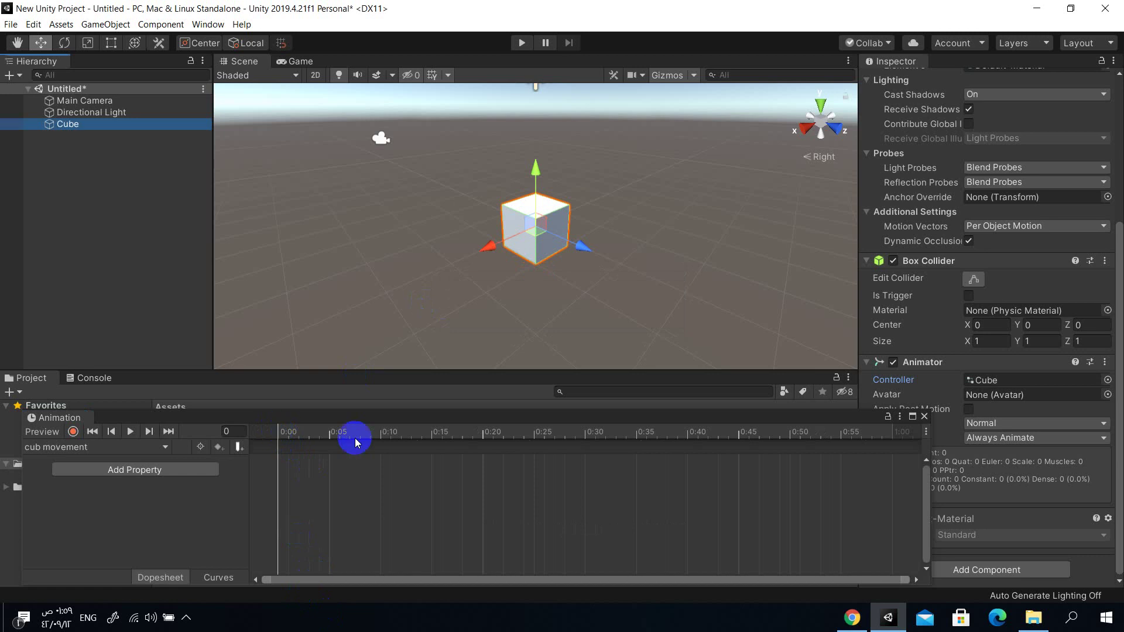
# - Scrub the cub movement timeline to frame 10 and dock the Animation window into the layout
pyautogui.click(279, 433)
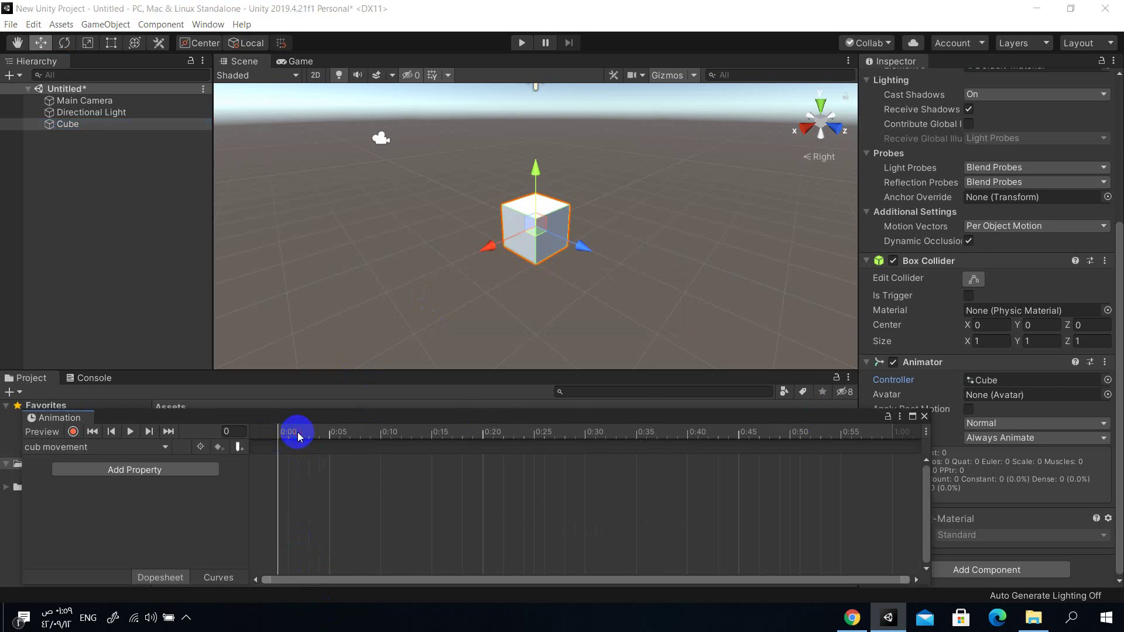
pyautogui.moveTo(298, 433); pyautogui.dragTo(377, 433)
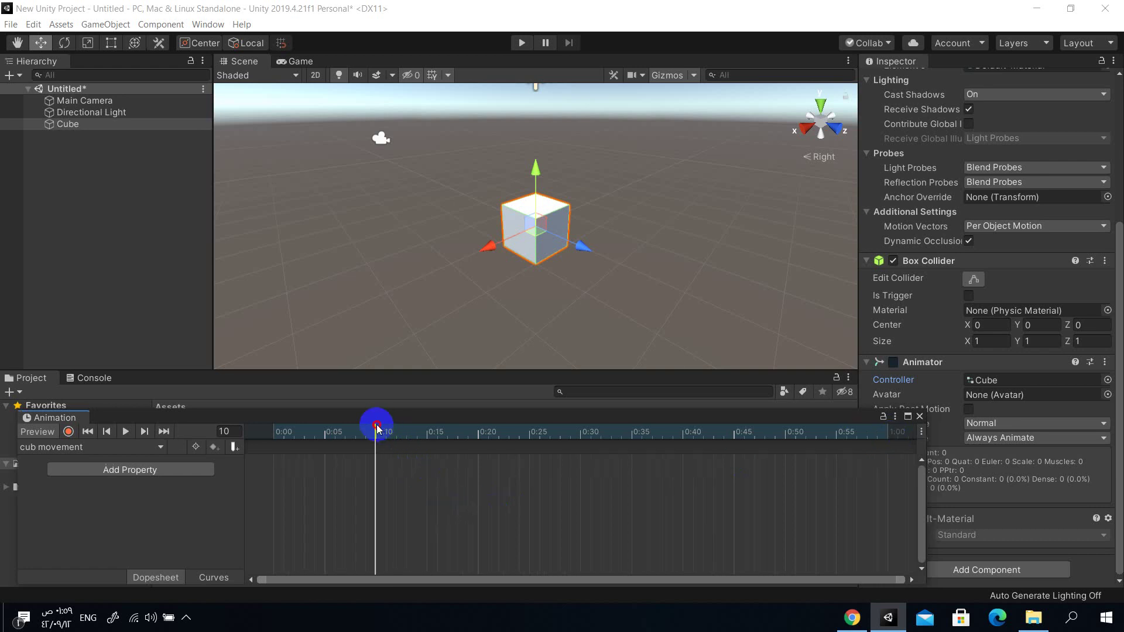
pyautogui.moveTo(377, 423); pyautogui.dragTo(401, 431)
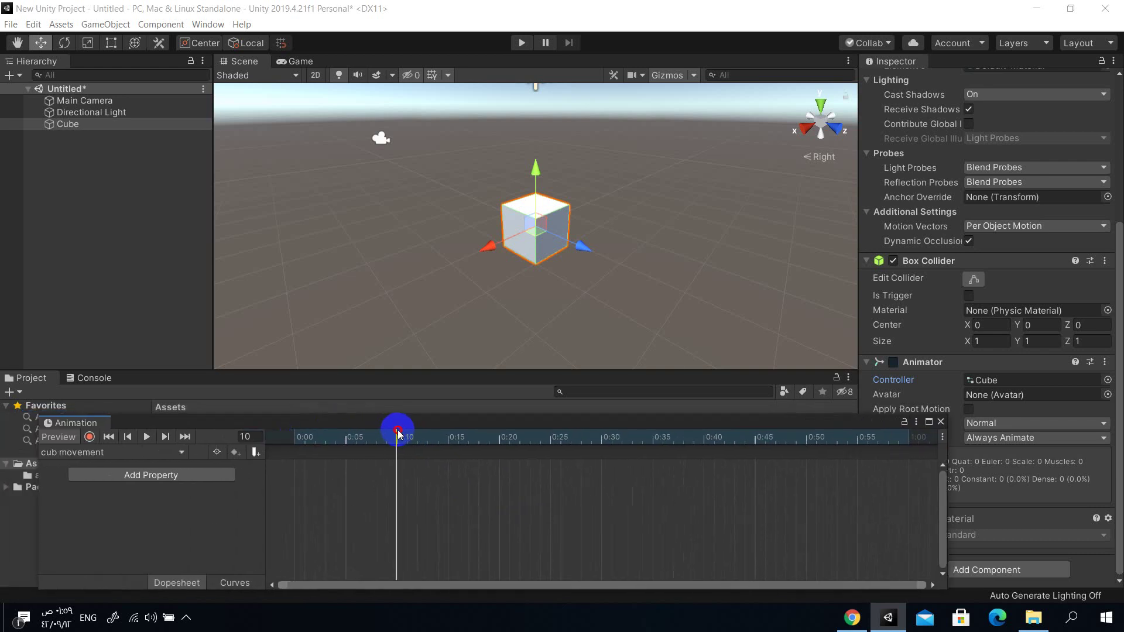
pyautogui.click(299, 438)
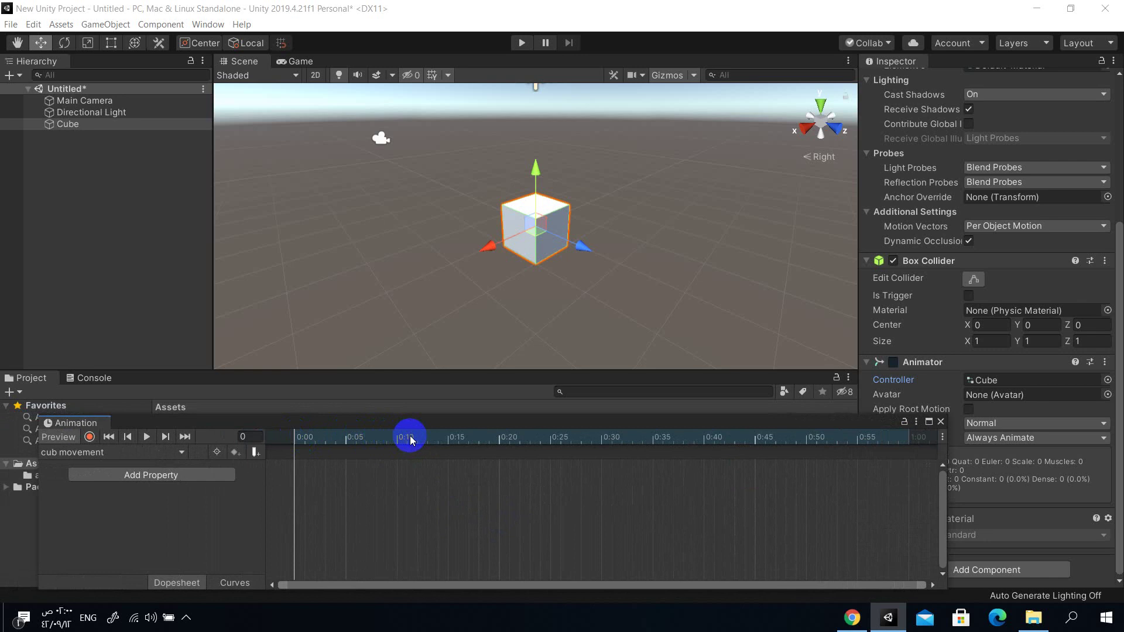
pyautogui.click(408, 438)
pyautogui.scroll(5, 884, 138)
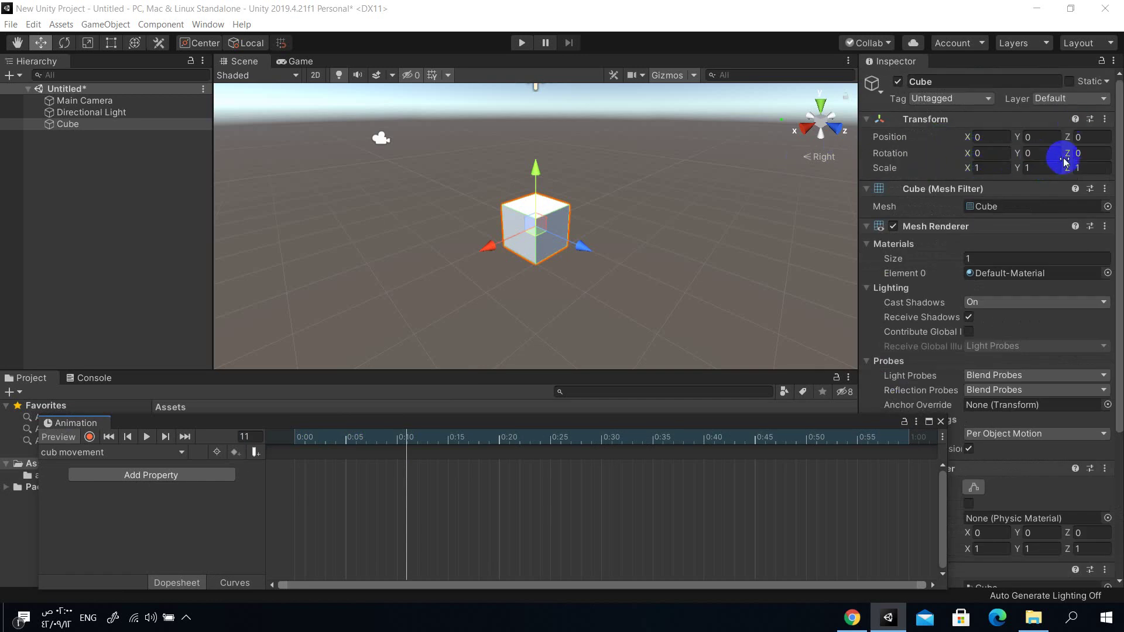
pyautogui.click(1080, 153)
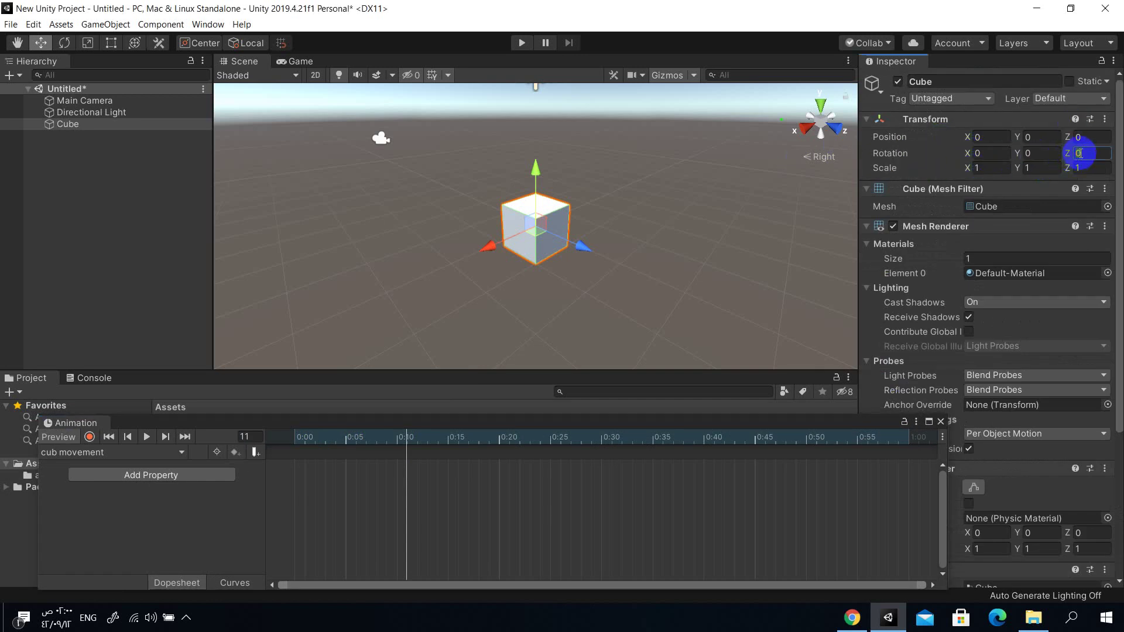
pyautogui.write('45')
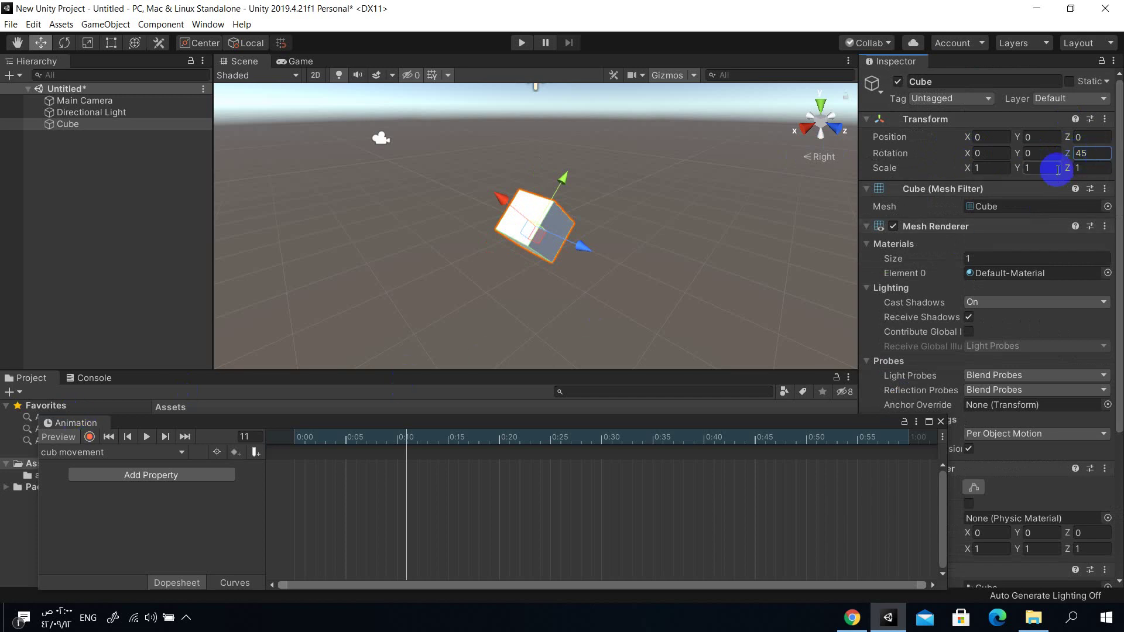
pyautogui.click(1090, 155)
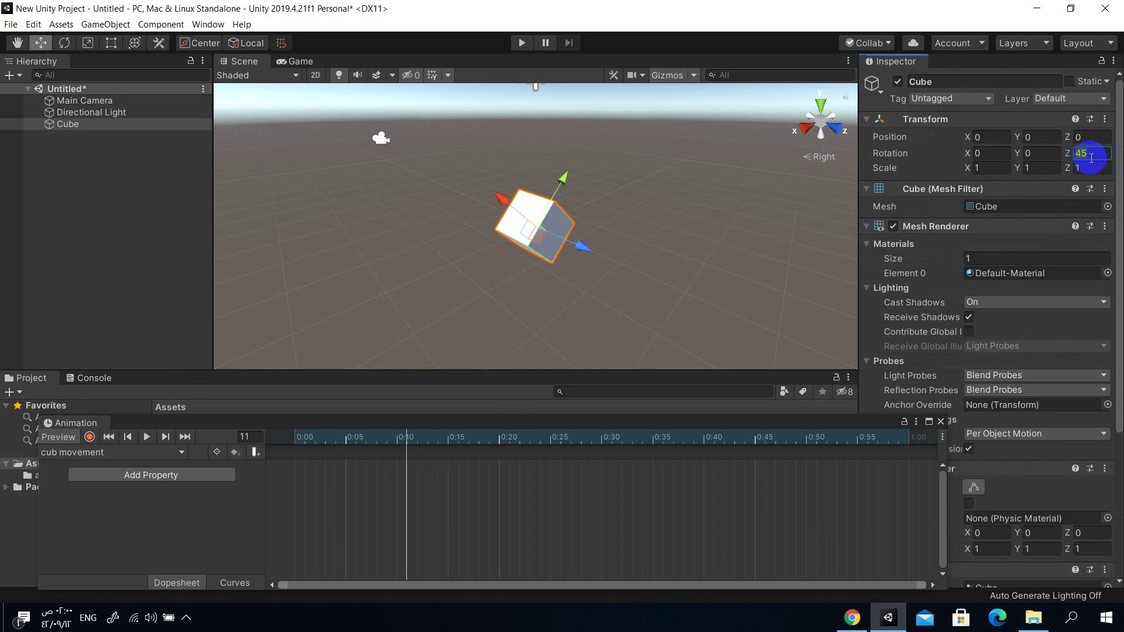
pyautogui.write('0')
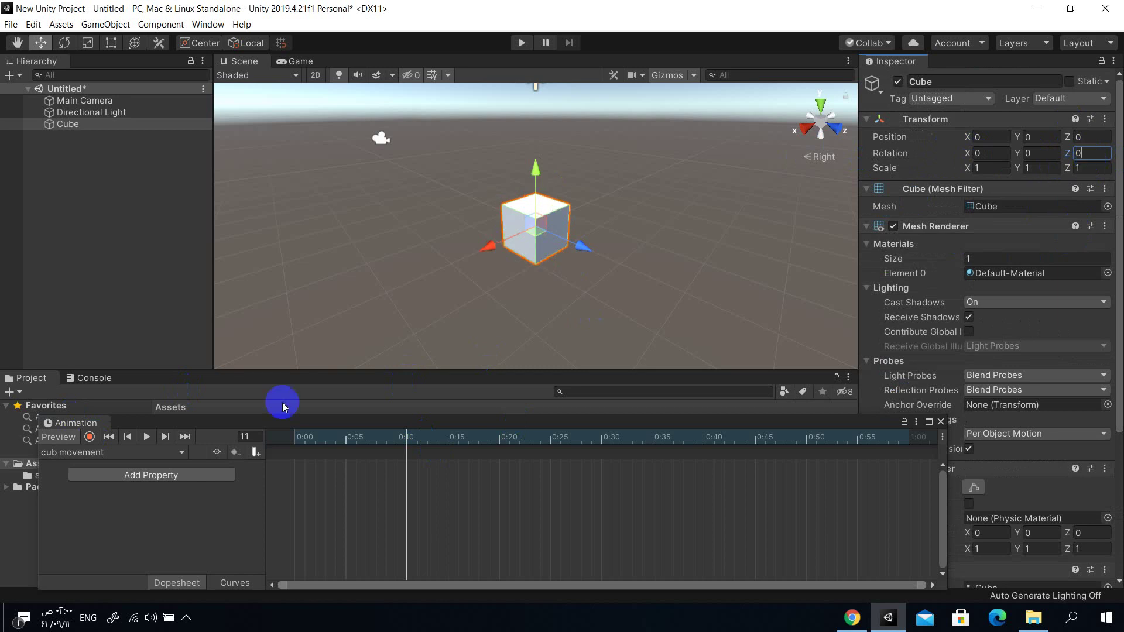
pyautogui.click(409, 425)
pyautogui.click(292, 445)
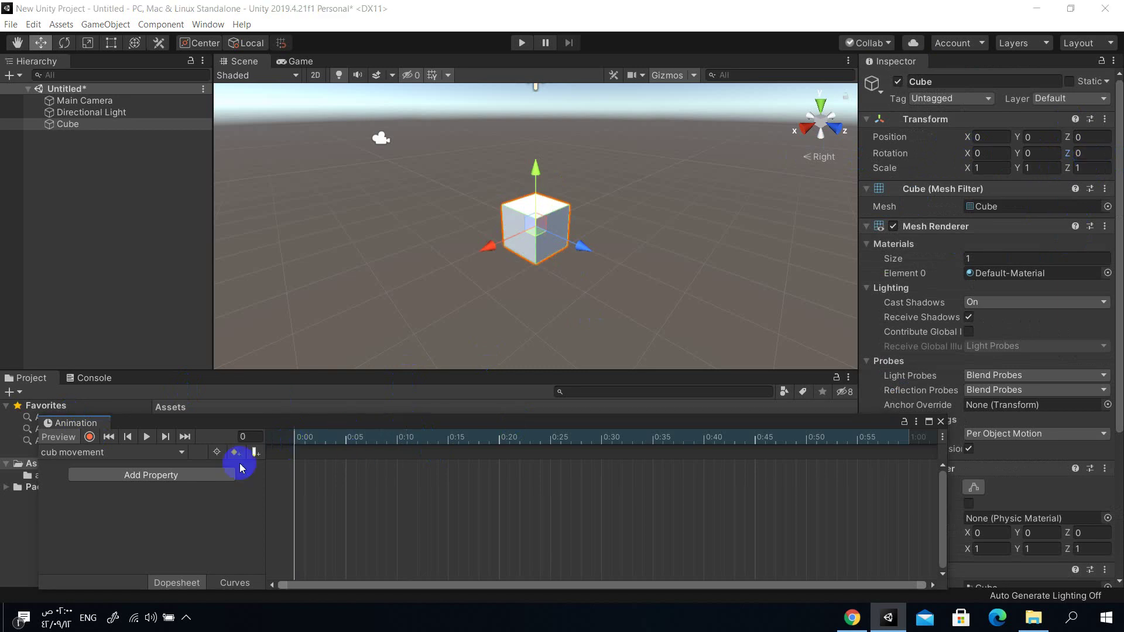
# - In record mode, key the Cube's Rotation Z to 45 at frame 11 and 0 at frame 25
pyautogui.click(89, 437)
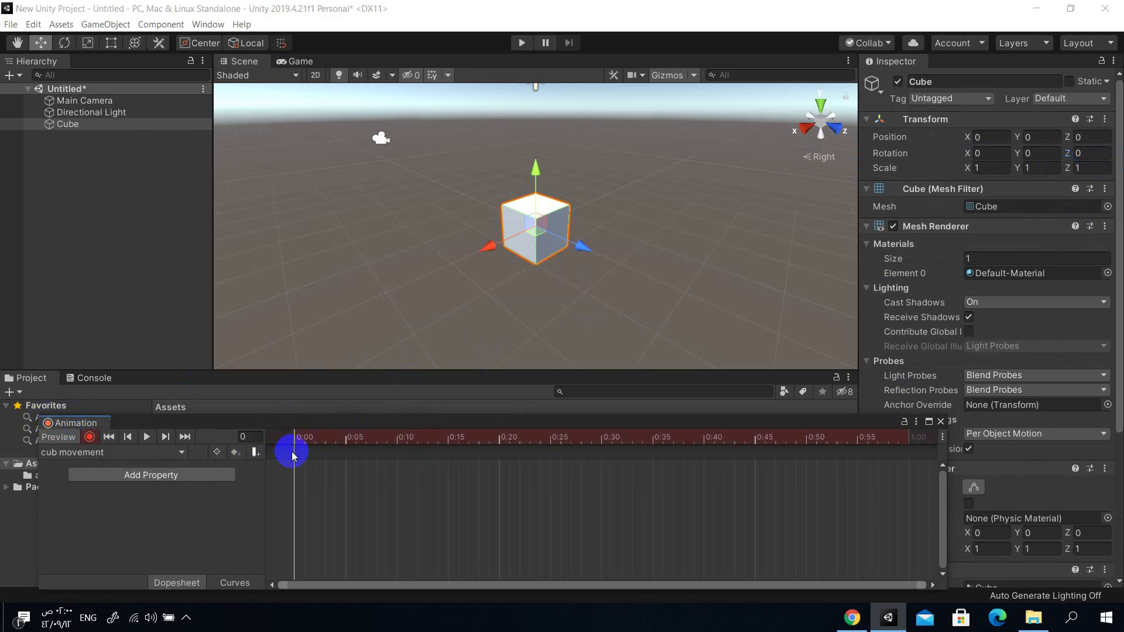
pyautogui.click(410, 439)
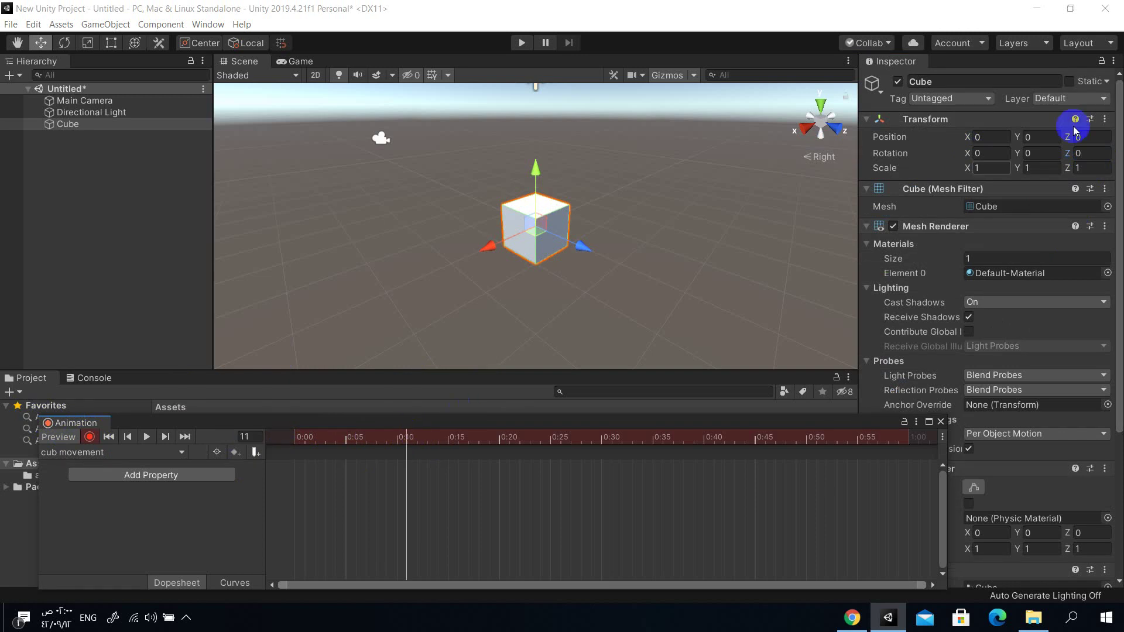
pyautogui.click(1089, 152)
pyautogui.write('45')
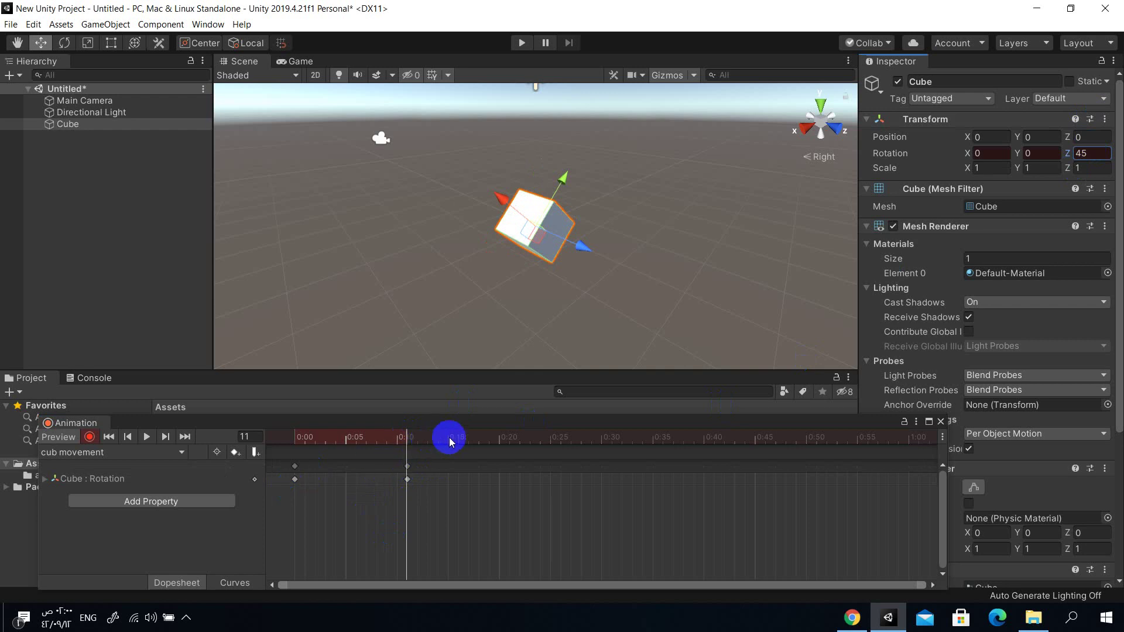
pyautogui.click(552, 441)
pyautogui.click(1087, 155)
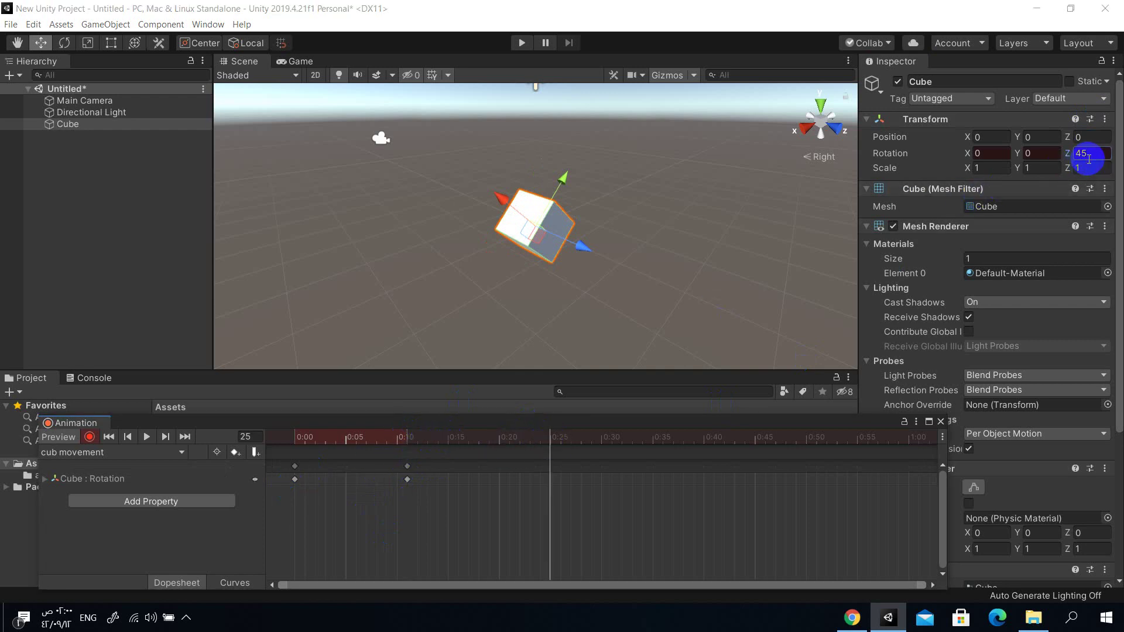
pyautogui.write('0')
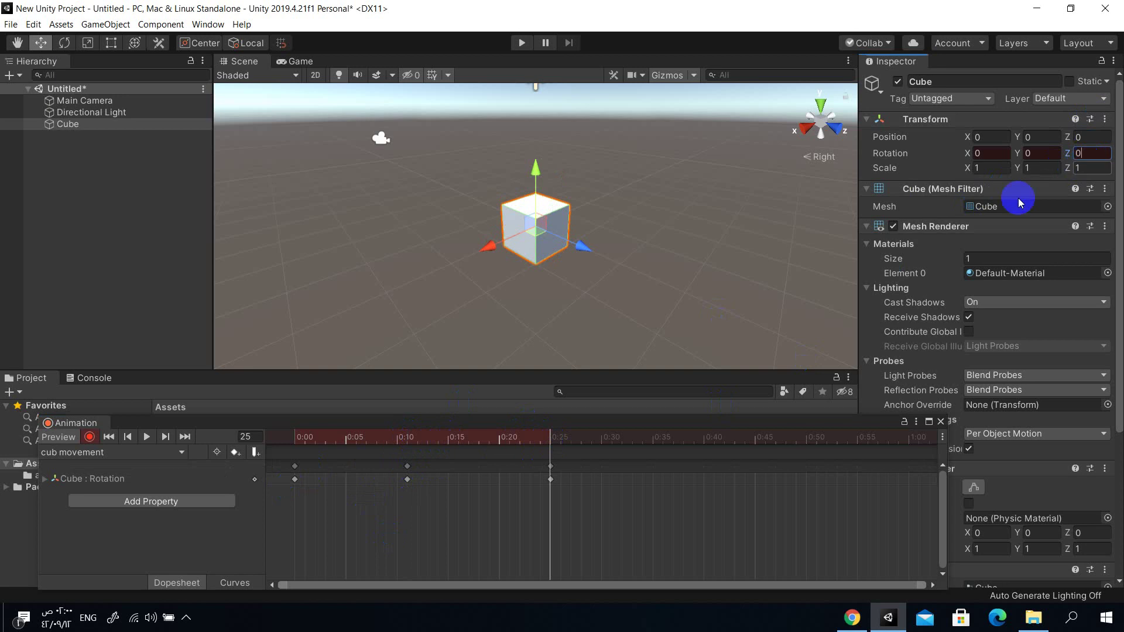
# - Key Rotation Z to -45 at frame 40 and 0 at frame 55, then stop recording
pyautogui.click(704, 440)
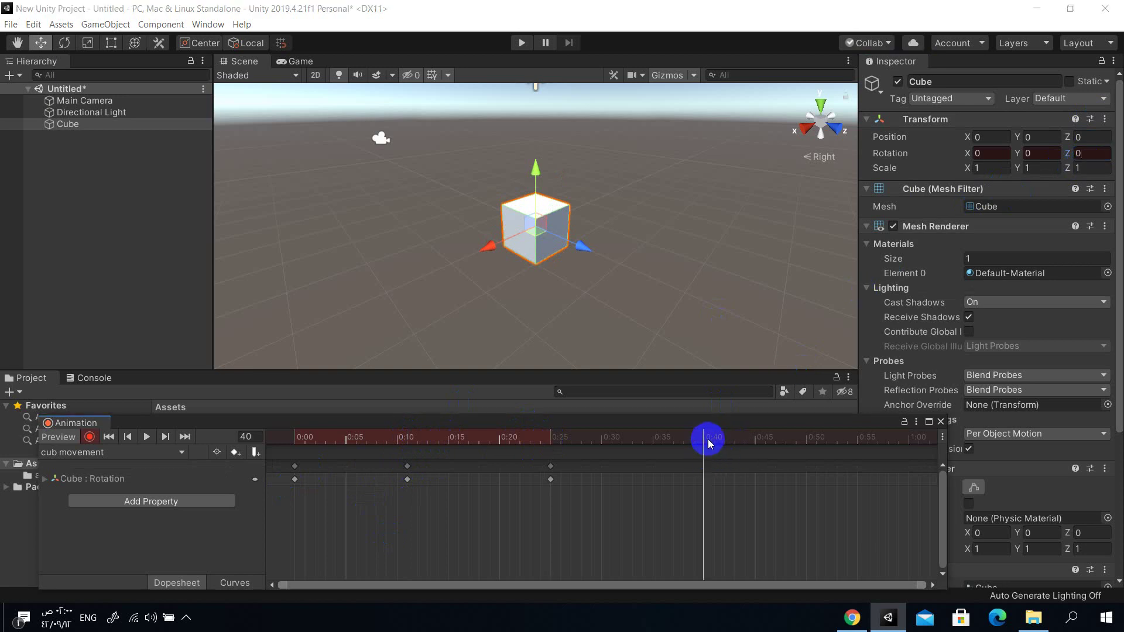
pyautogui.click(1079, 153)
pyautogui.write('-45')
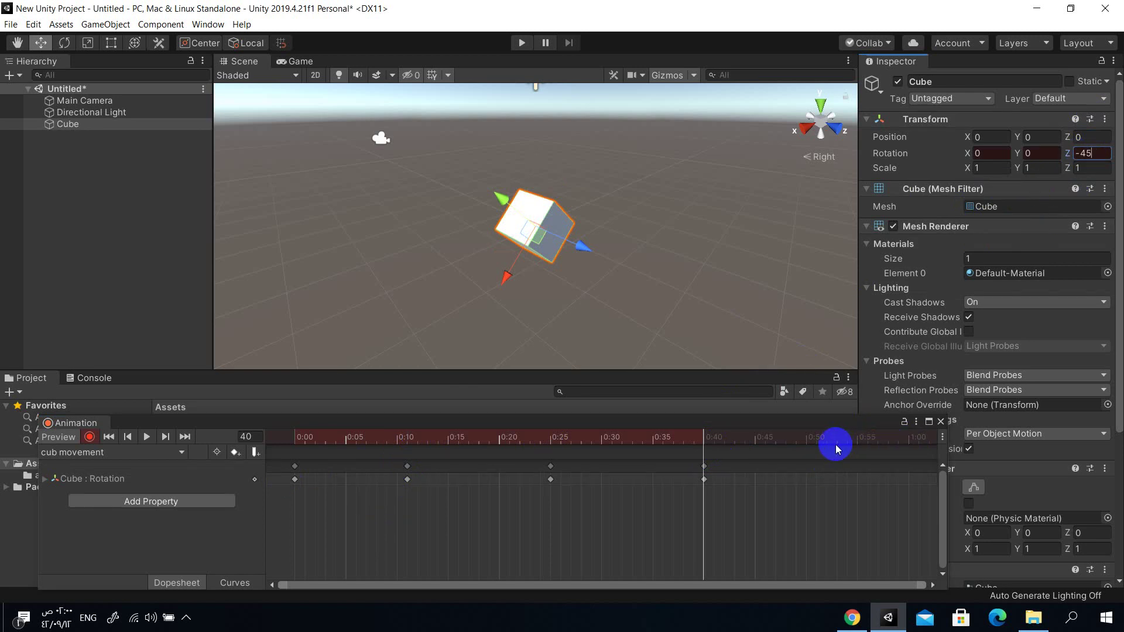
pyautogui.click(853, 443)
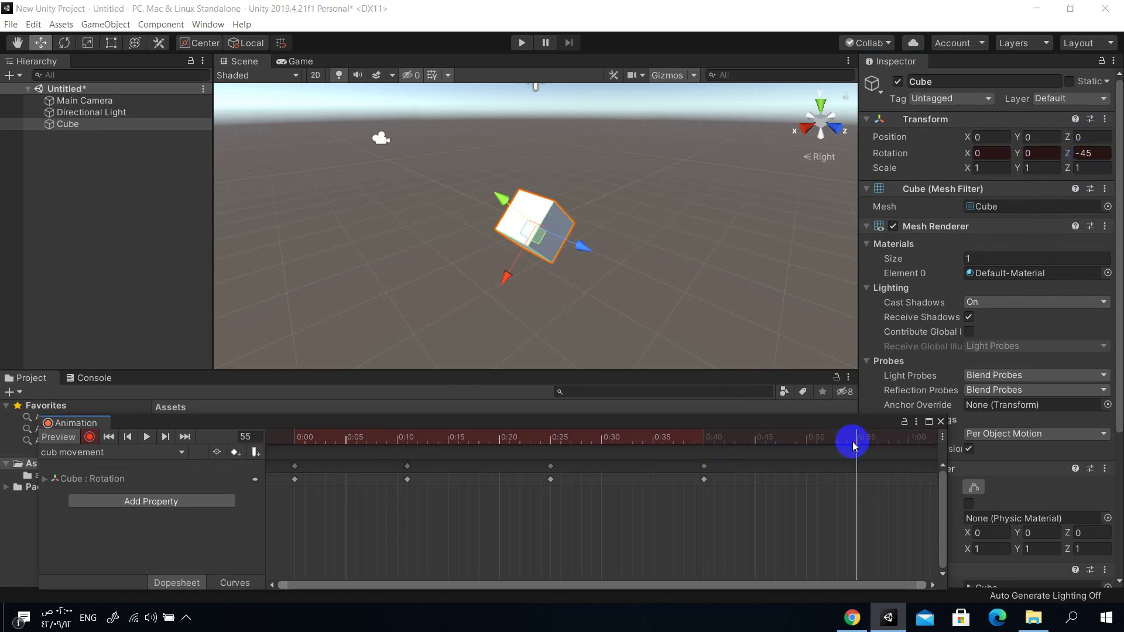
pyautogui.click(1087, 153)
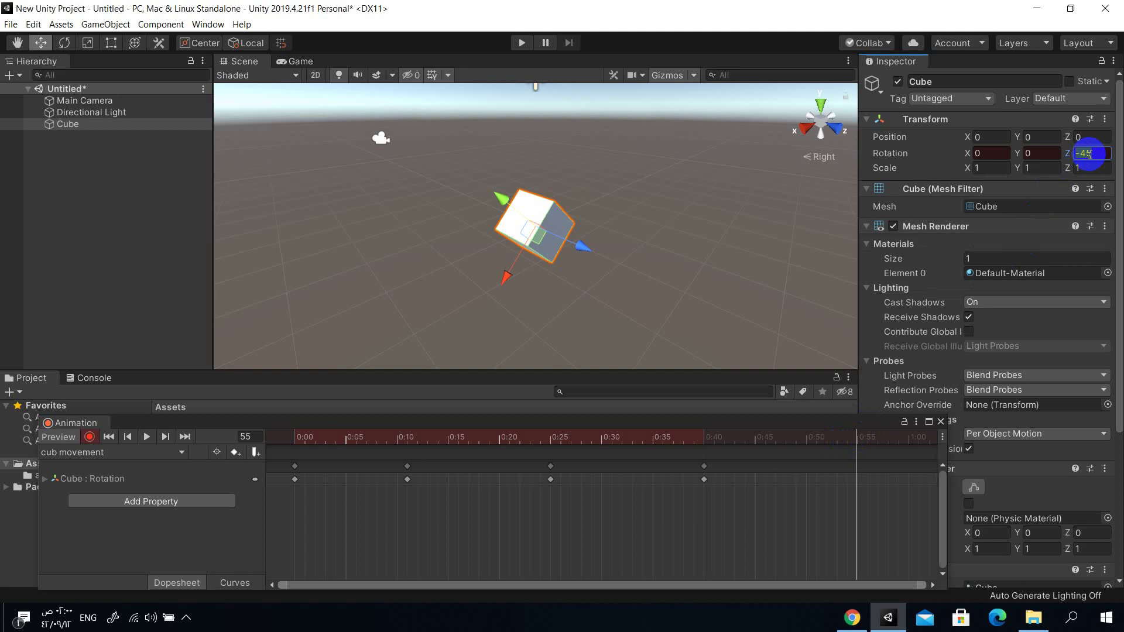
pyautogui.write('0')
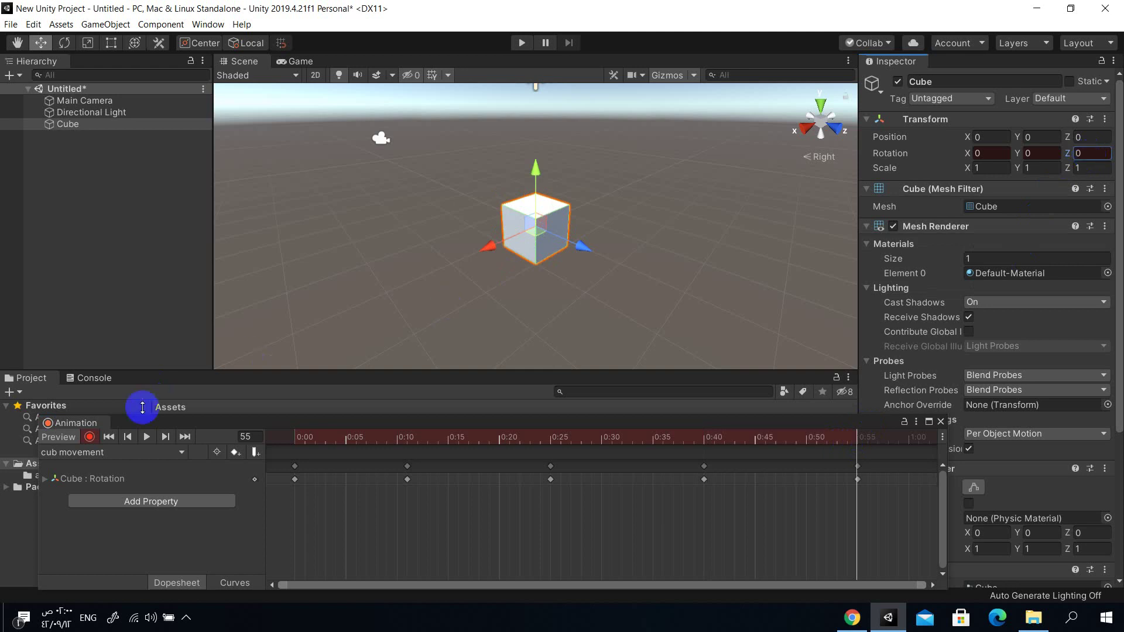
pyautogui.click(89, 437)
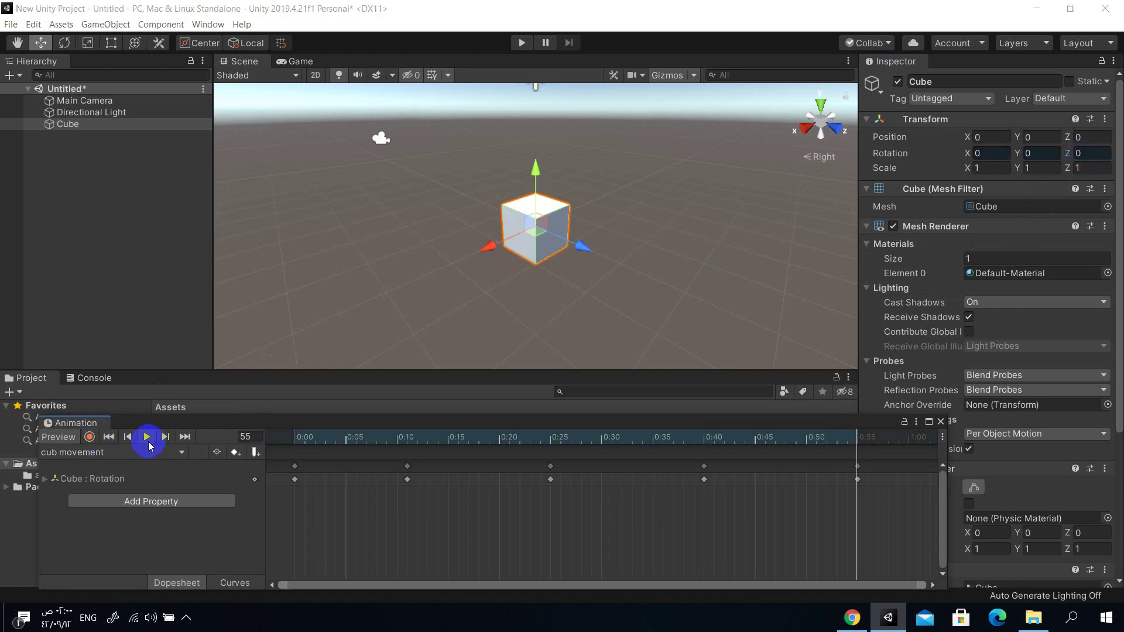
# - Preview the cub movement clip in the Animation window, then switch to the Game view
pyautogui.click(147, 437)
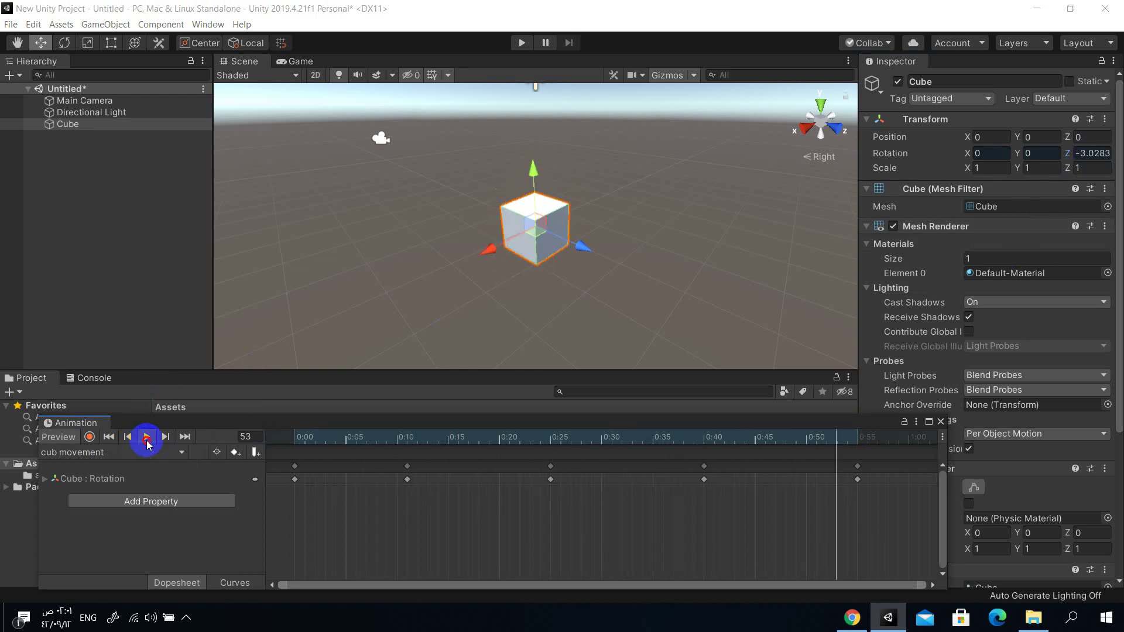
pyautogui.click(146, 437)
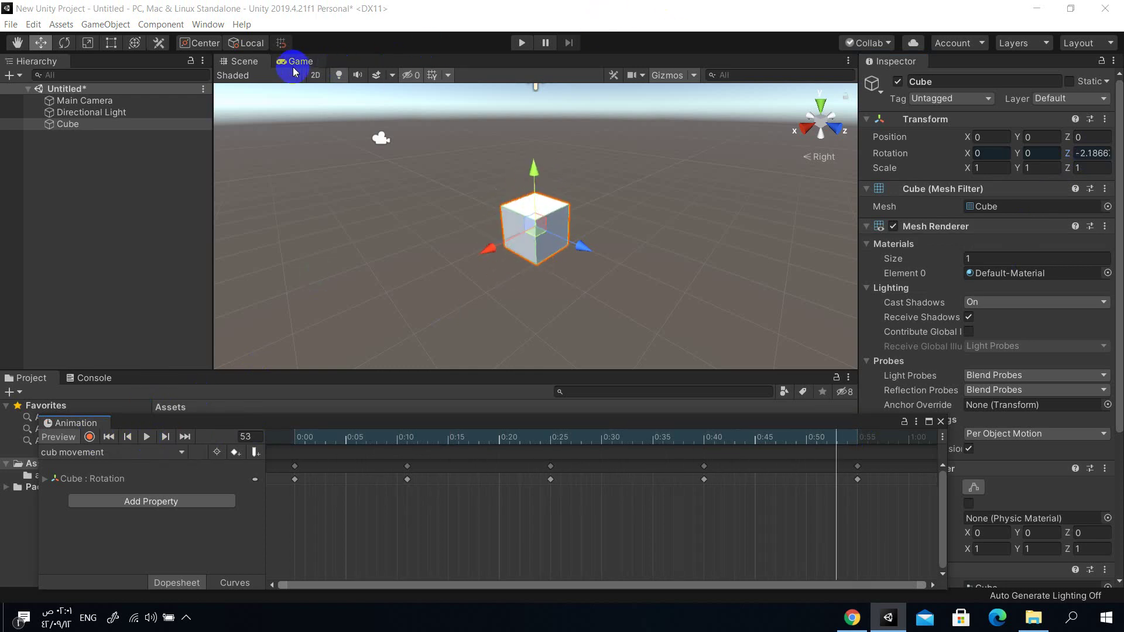
pyautogui.click(298, 61)
# - Run Play mode to watch the cube swing on Z, stop it, and return to the Scene view
pyautogui.click(520, 43)
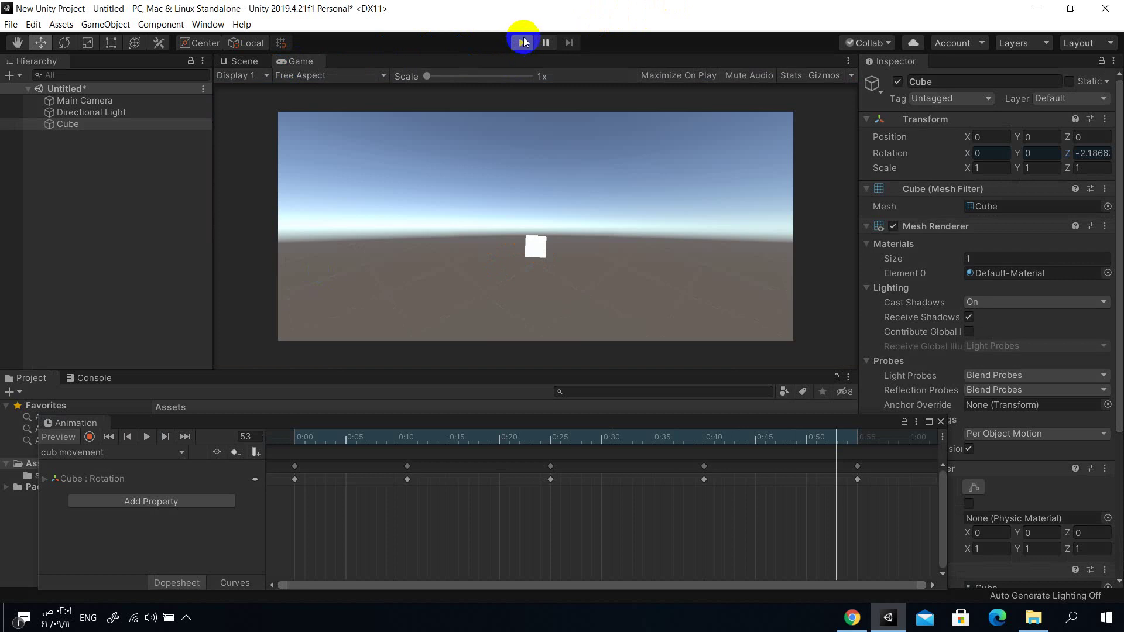
pyautogui.click(522, 43)
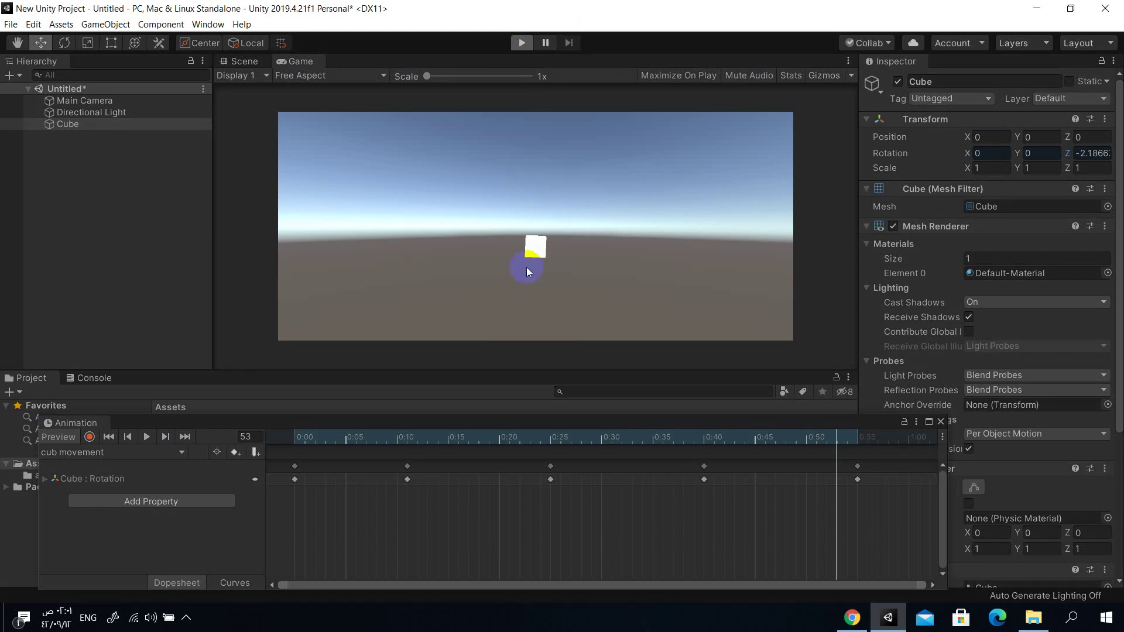
pyautogui.click(523, 41)
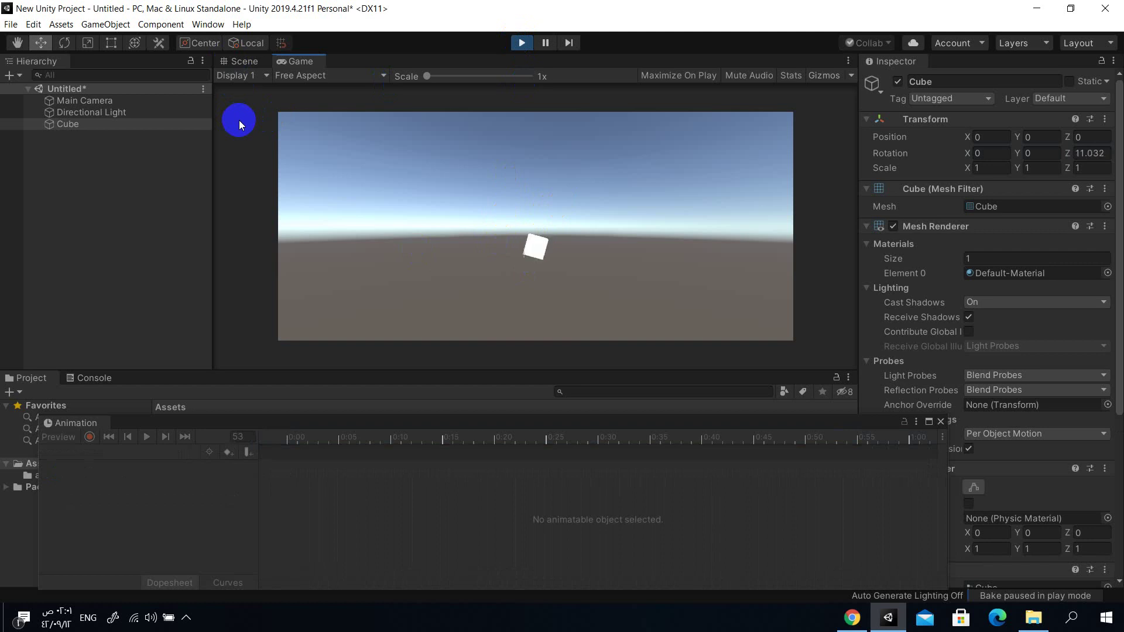
pyautogui.click(521, 43)
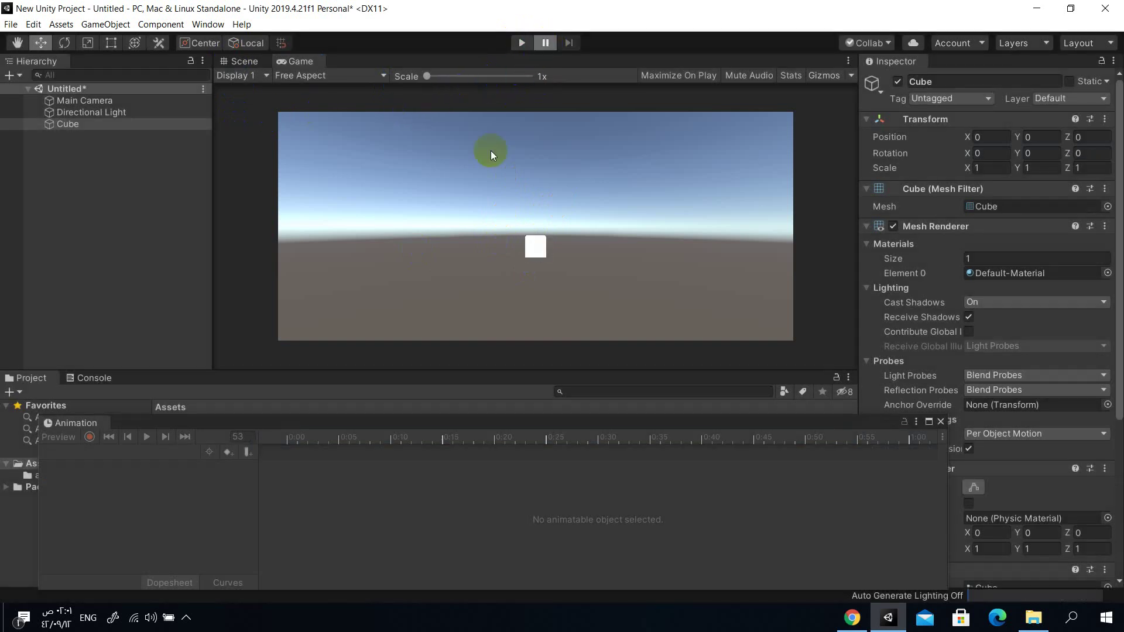
pyautogui.click(240, 61)
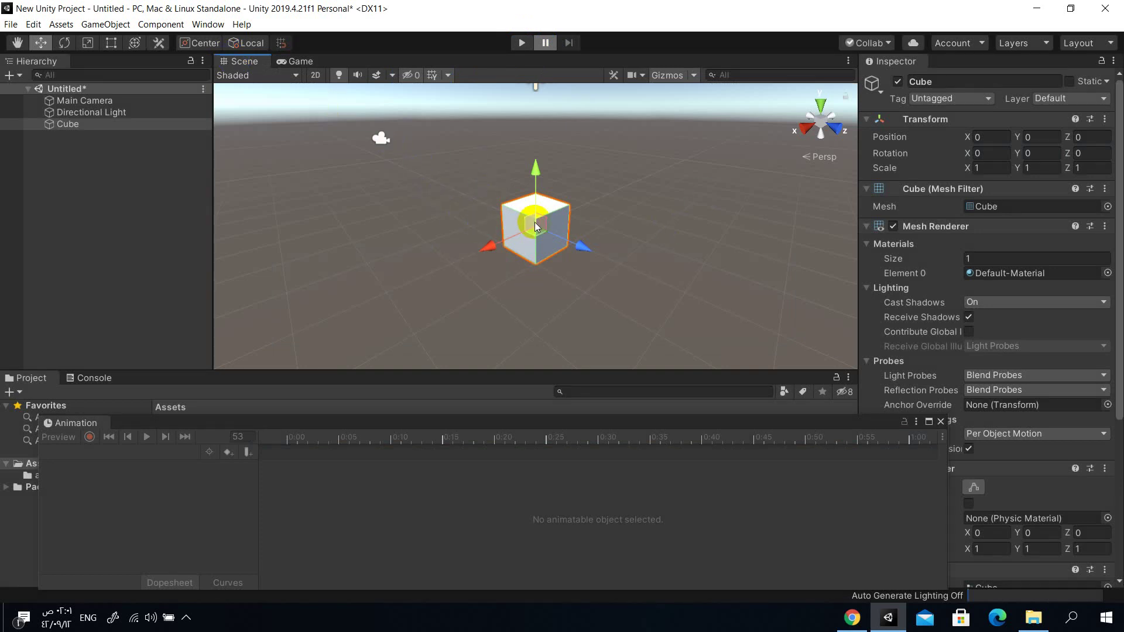
# - Move the Main Camera closer to the cube at -0.47, 0.12, -3.71 and check the Game view framing
pyautogui.click(381, 138)
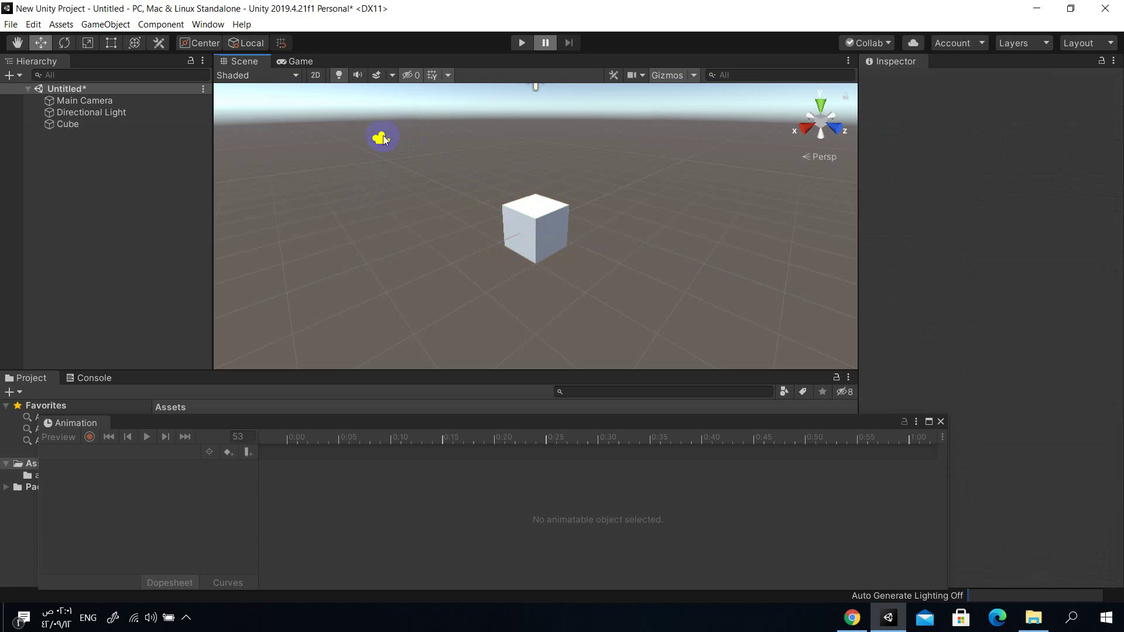
pyautogui.click(382, 139)
pyautogui.moveTo(379, 138); pyautogui.dragTo(412, 230)
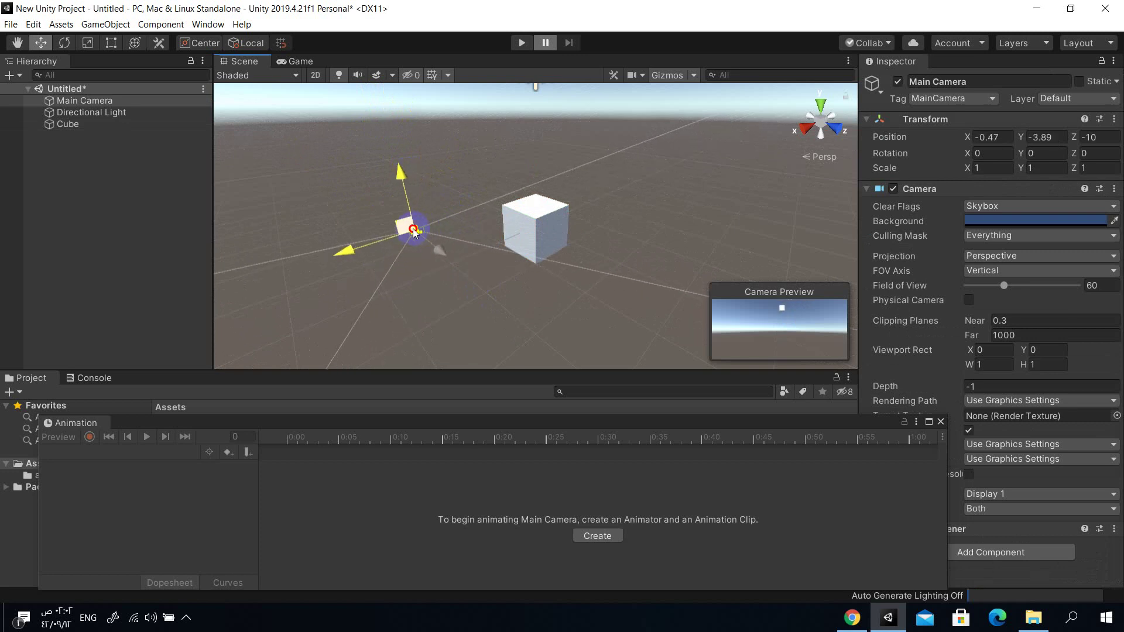
pyautogui.click(532, 196)
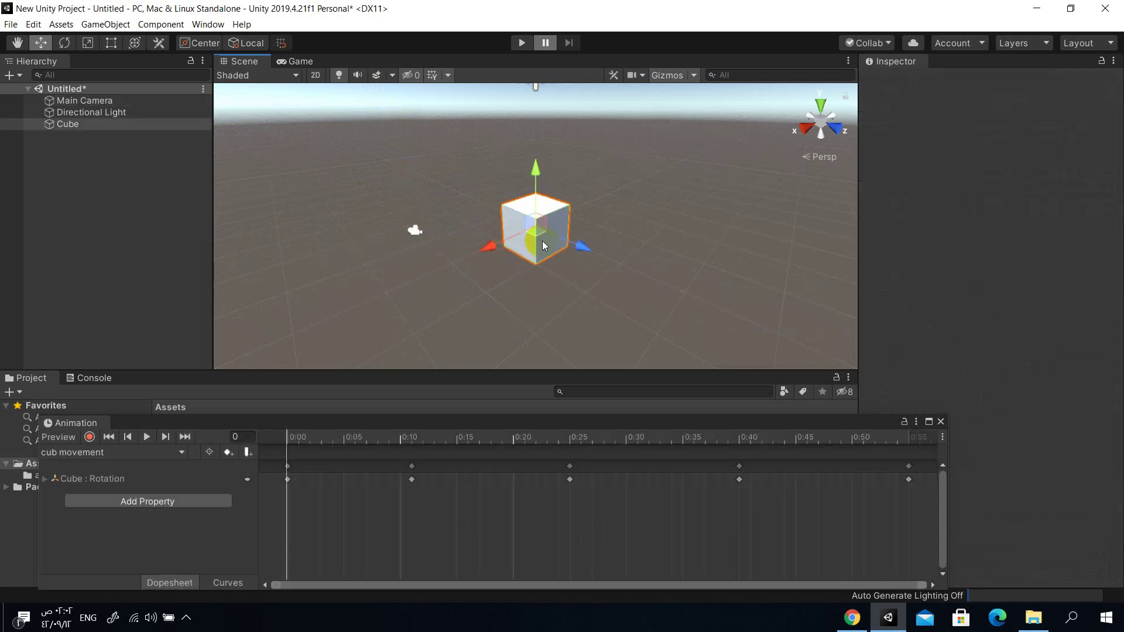
pyautogui.click(414, 229)
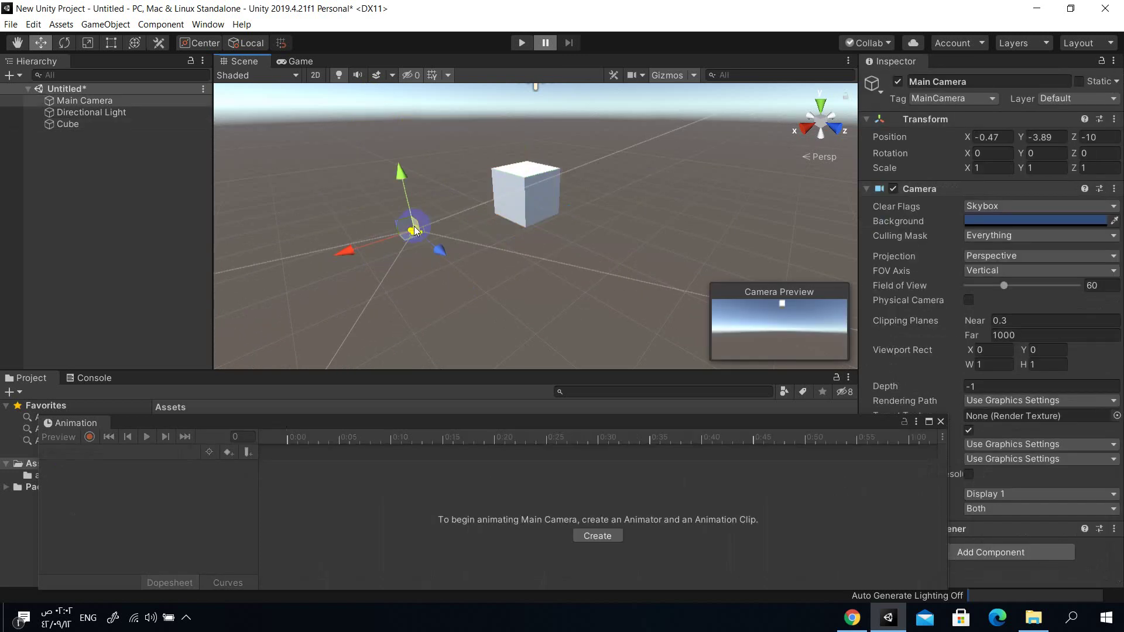
pyautogui.moveTo(416, 226); pyautogui.dragTo(465, 178)
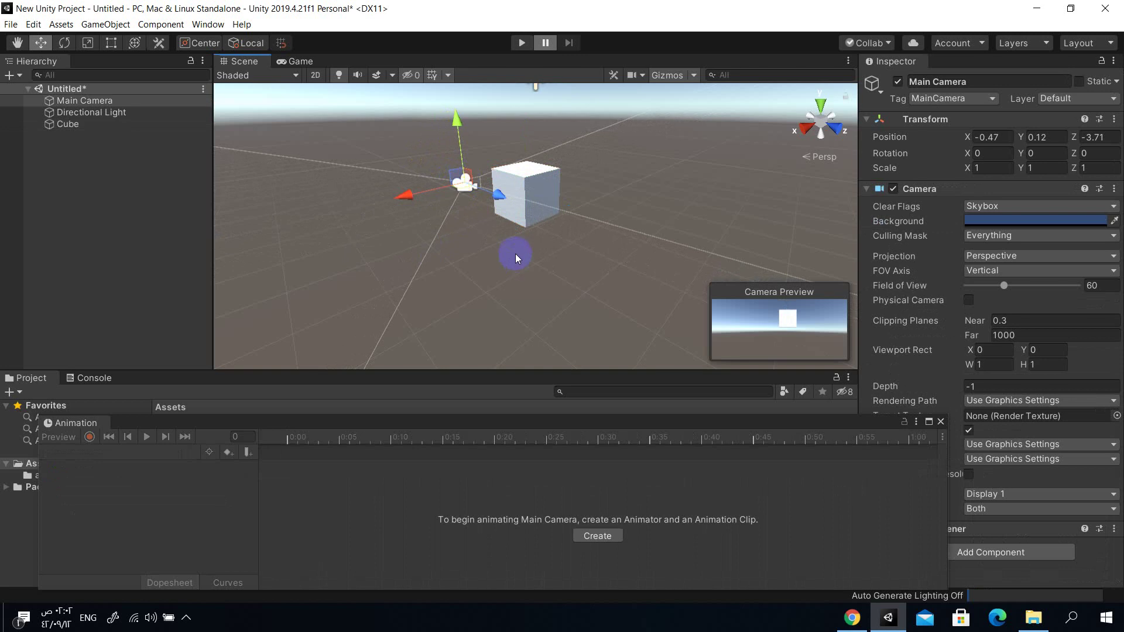
pyautogui.click(298, 61)
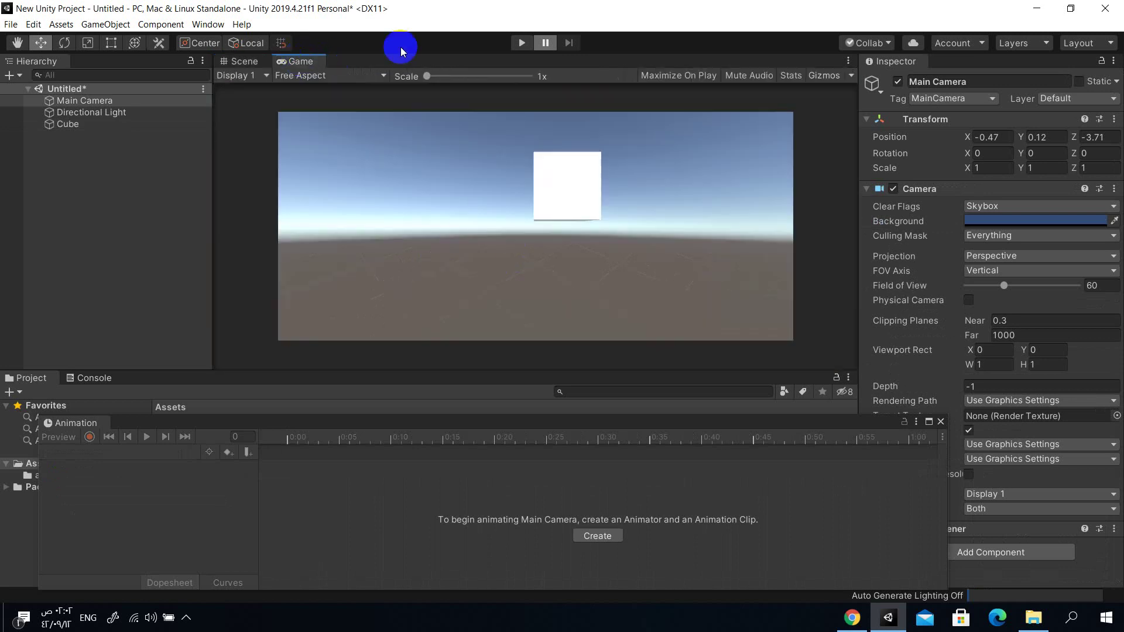
# - Run two Play-mode tests of the cube's swing through the closer camera, then return to the Scene view
pyautogui.click(521, 42)
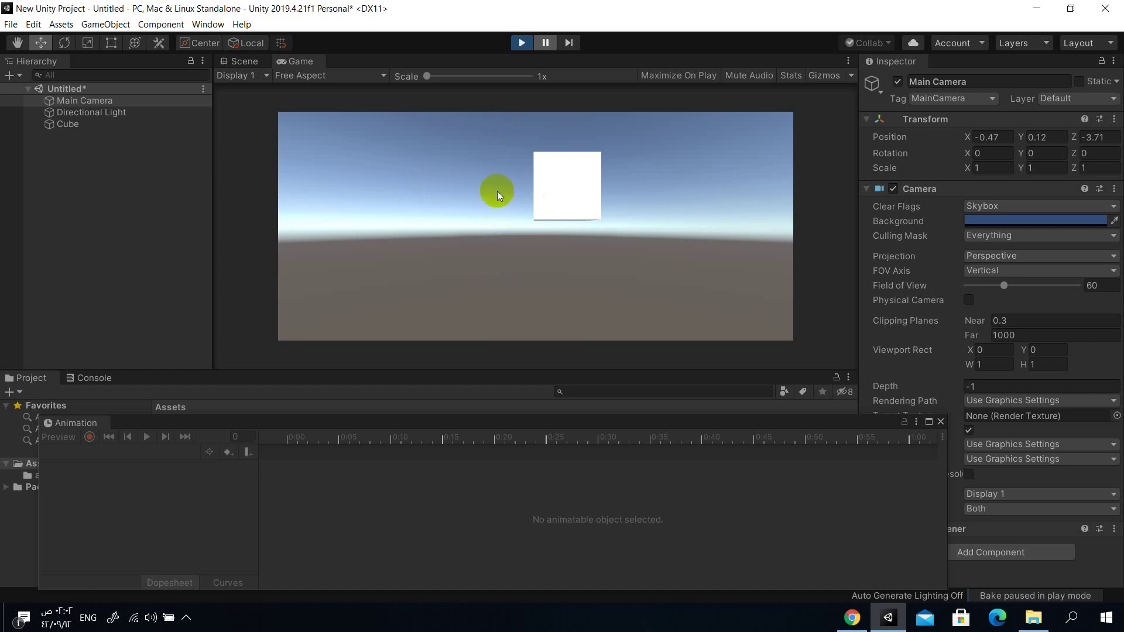
pyautogui.click(521, 43)
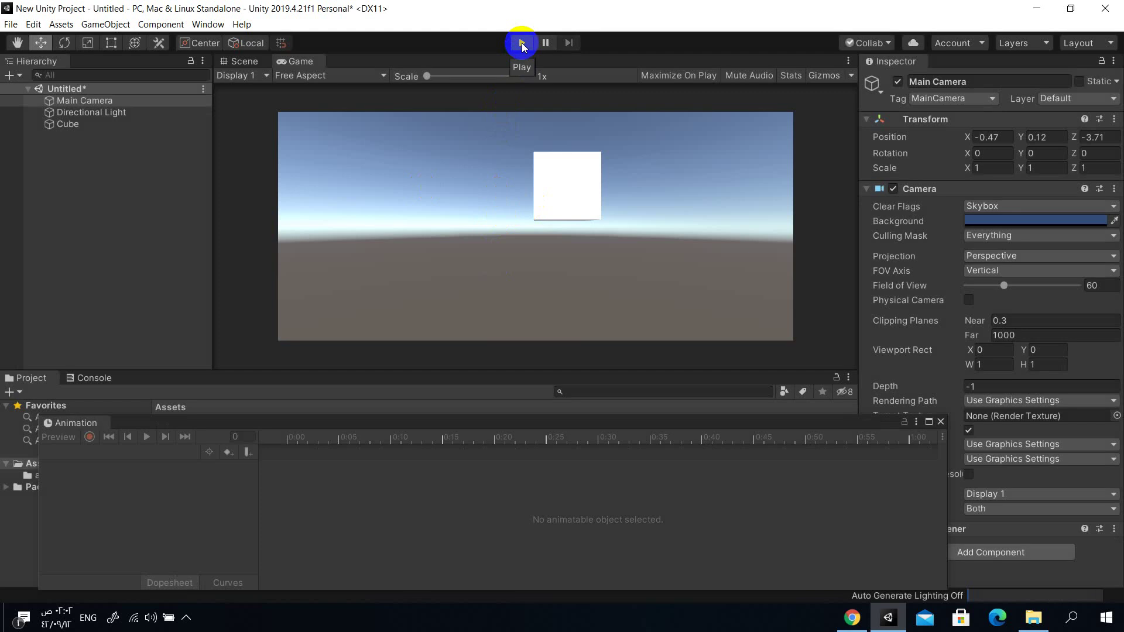
pyautogui.click(521, 43)
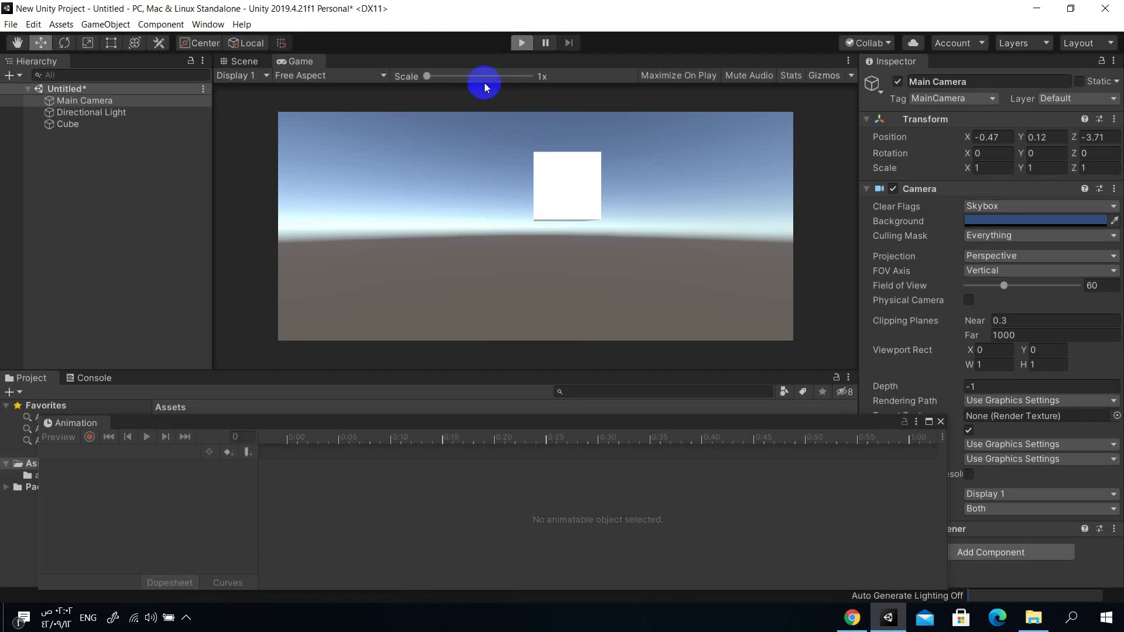
pyautogui.click(521, 44)
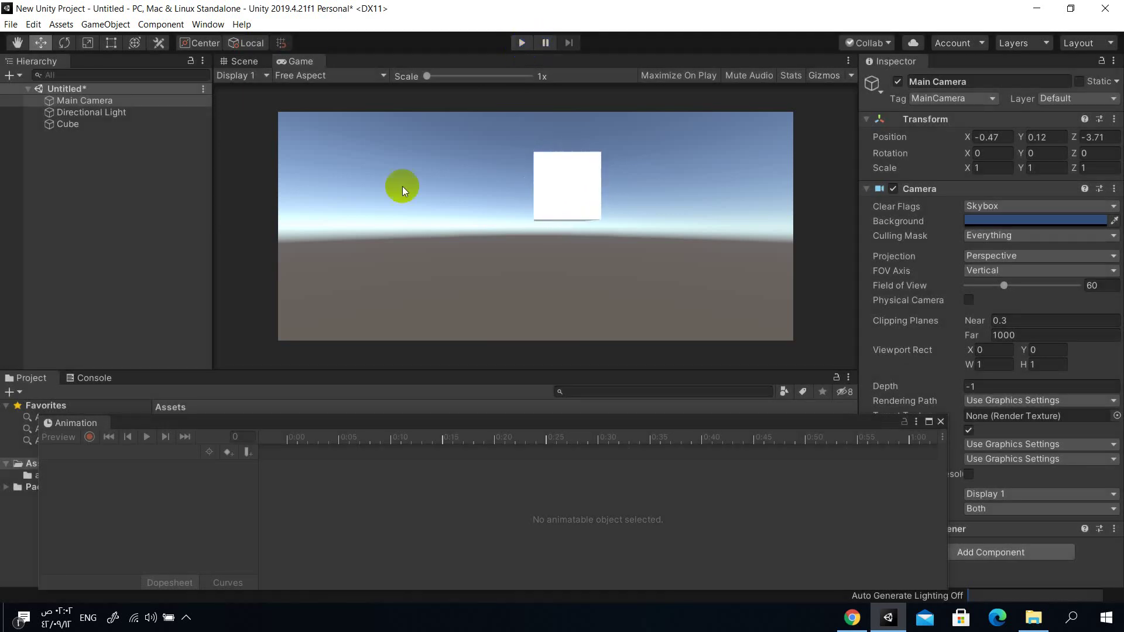
pyautogui.click(579, 179)
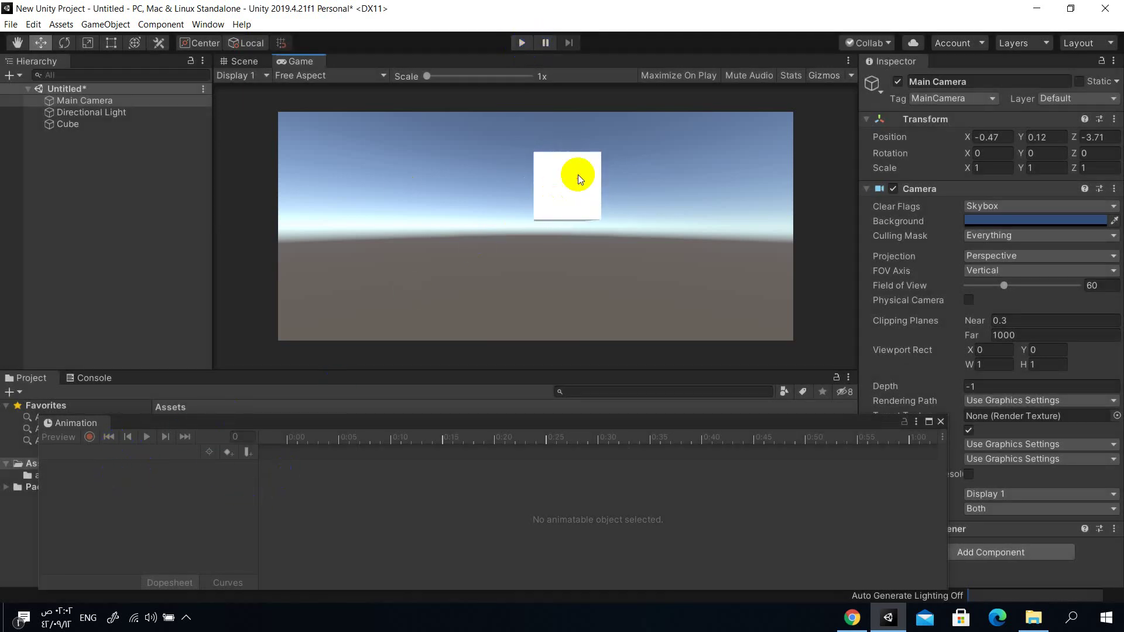
pyautogui.click(240, 61)
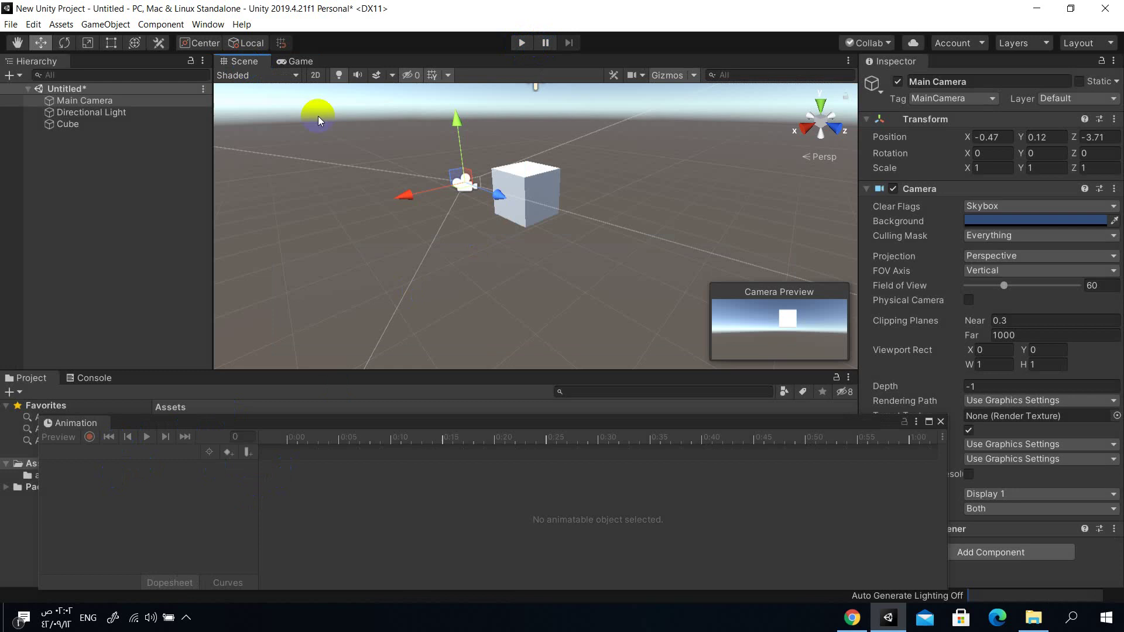
# - With the Cube selected, move its 0:10 and 0:25 rotation keyframes later, to 0:15 and 0:30
pyautogui.click(532, 185)
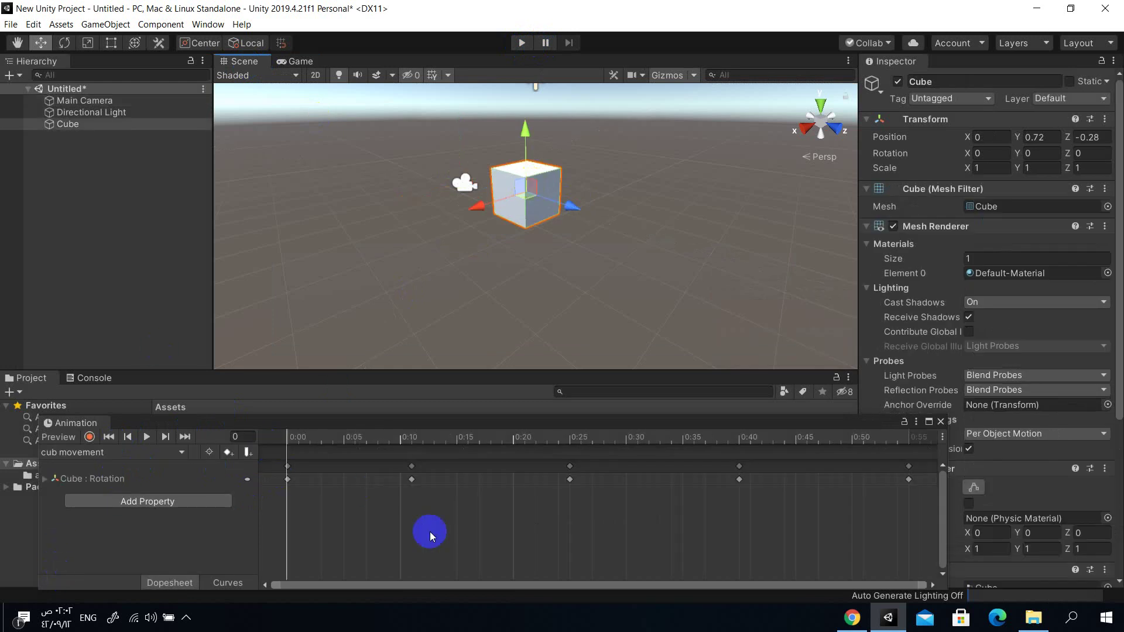
pyautogui.click(412, 467)
pyautogui.moveTo(412, 468); pyautogui.dragTo(462, 474)
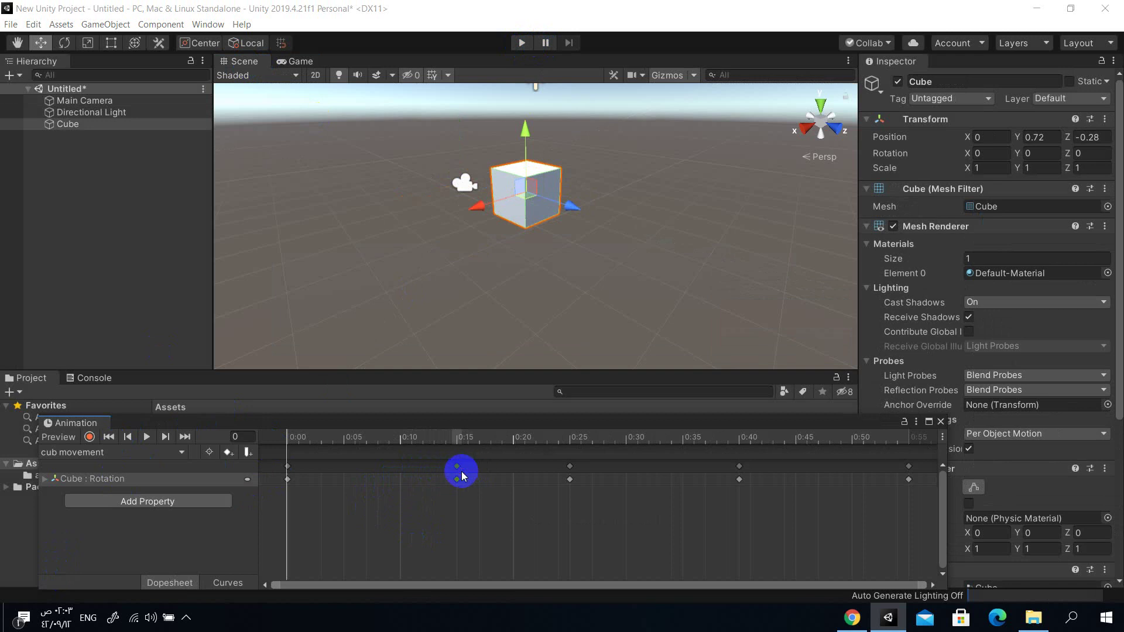
pyautogui.click(569, 469)
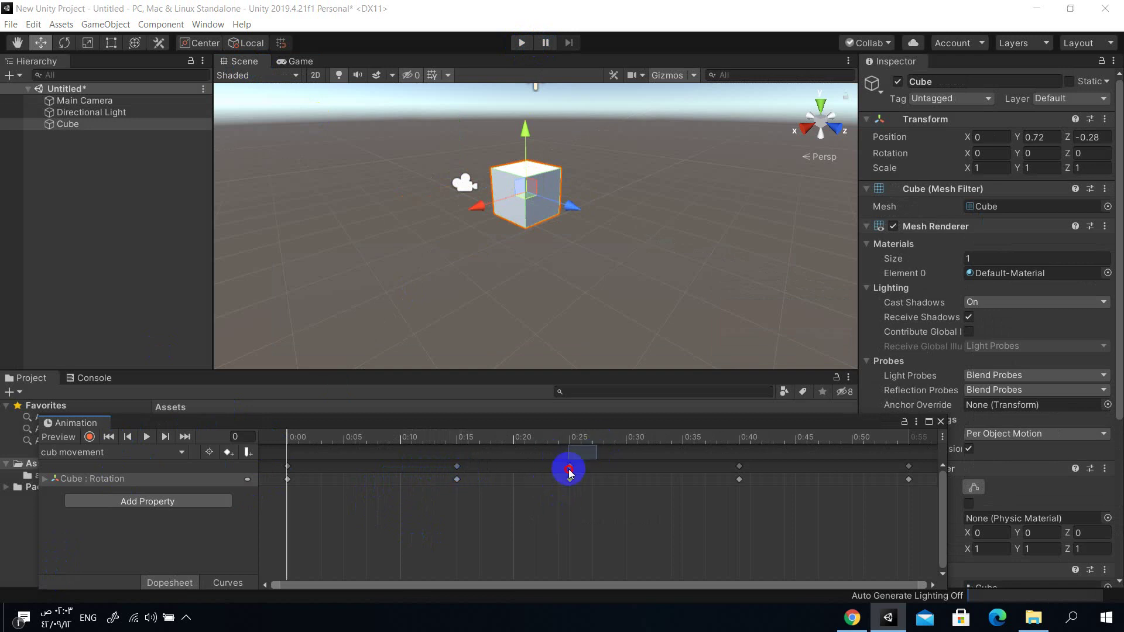
pyautogui.moveTo(570, 473); pyautogui.dragTo(626, 467)
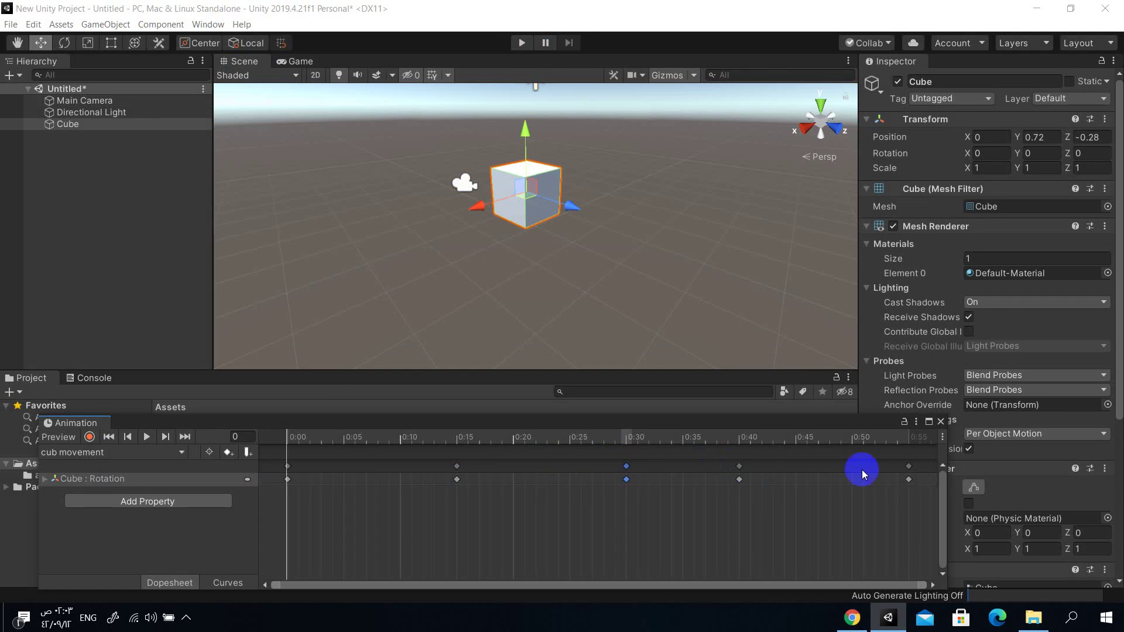
# - Move the last keyframes to the clip's end, shift the 0:40 keys to about 0:43, and preview
pyautogui.moveTo(917, 465); pyautogui.dragTo(937, 477)
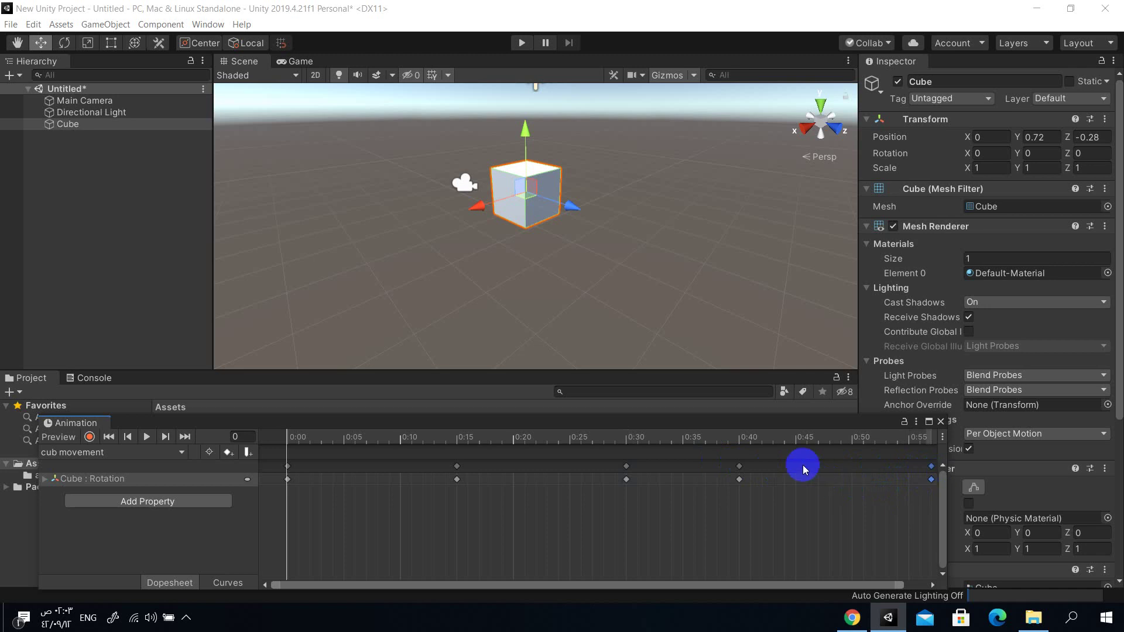
pyautogui.click(747, 484)
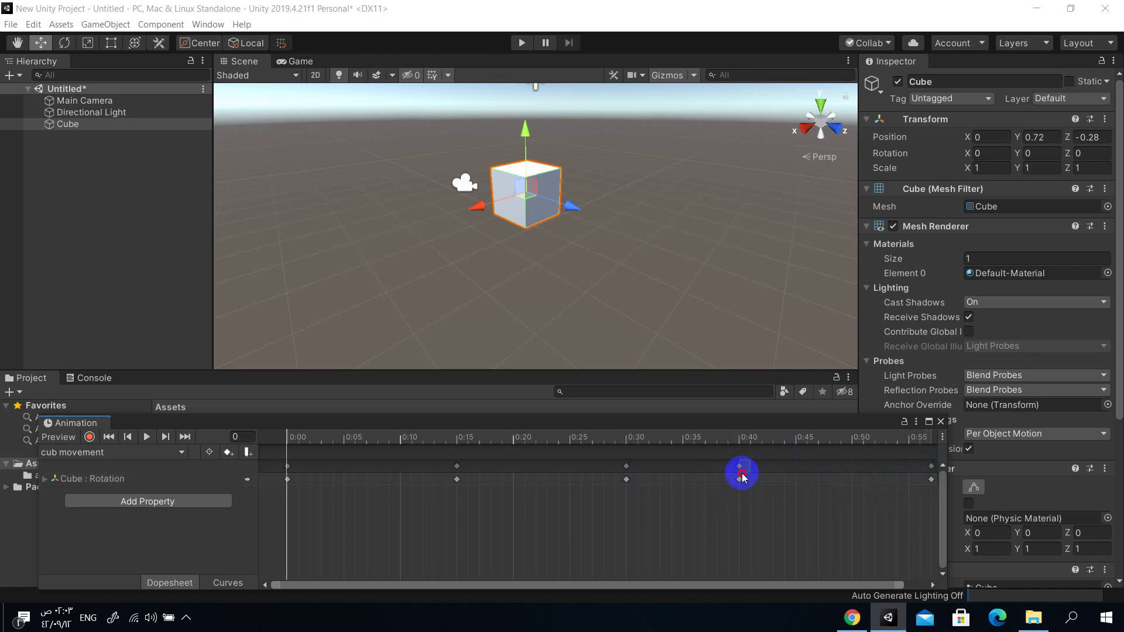
pyautogui.moveTo(740, 478); pyautogui.dragTo(784, 472)
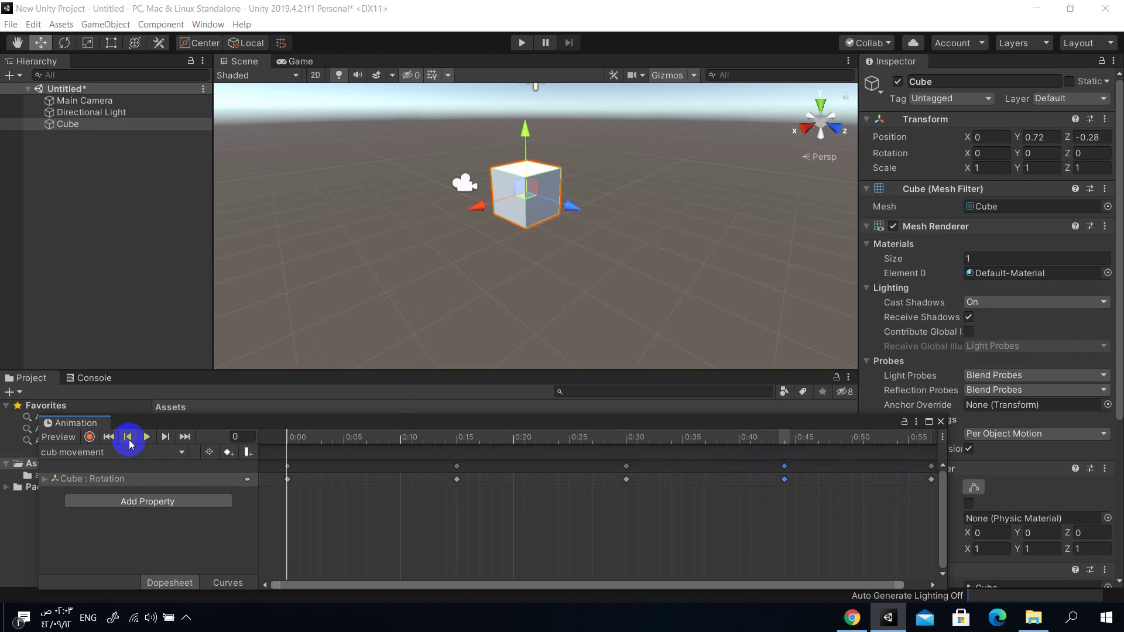
pyautogui.click(146, 437)
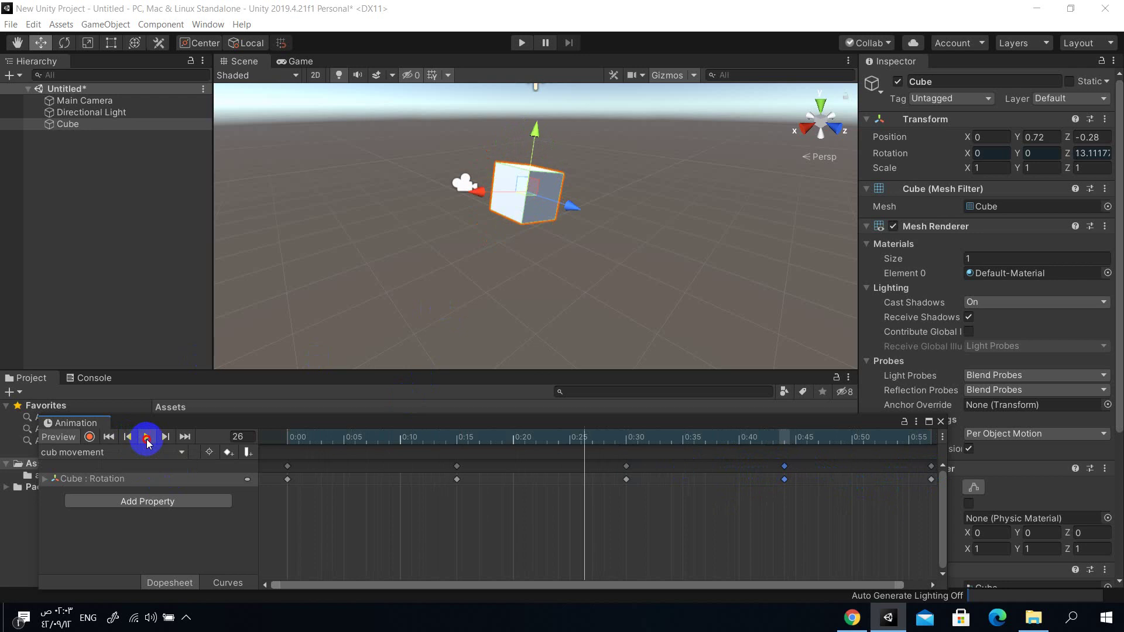
pyautogui.click(164, 442)
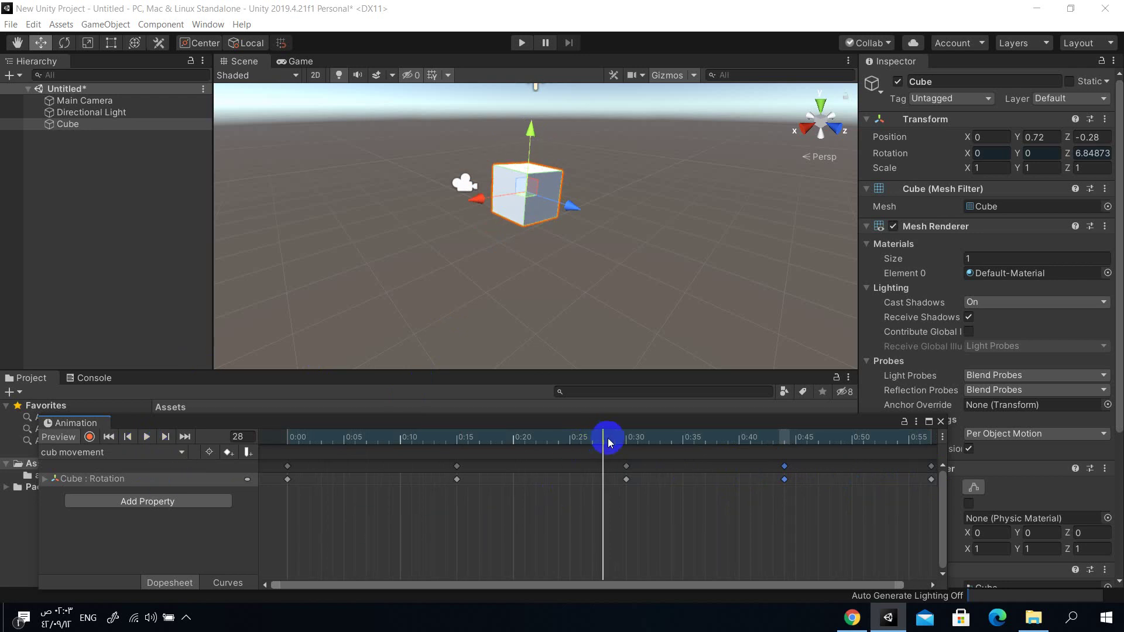
# - Return the playhead to the start, then at frame 15 set the Cube's Y scale to 2
pyautogui.moveTo(289, 434); pyautogui.dragTo(277, 440)
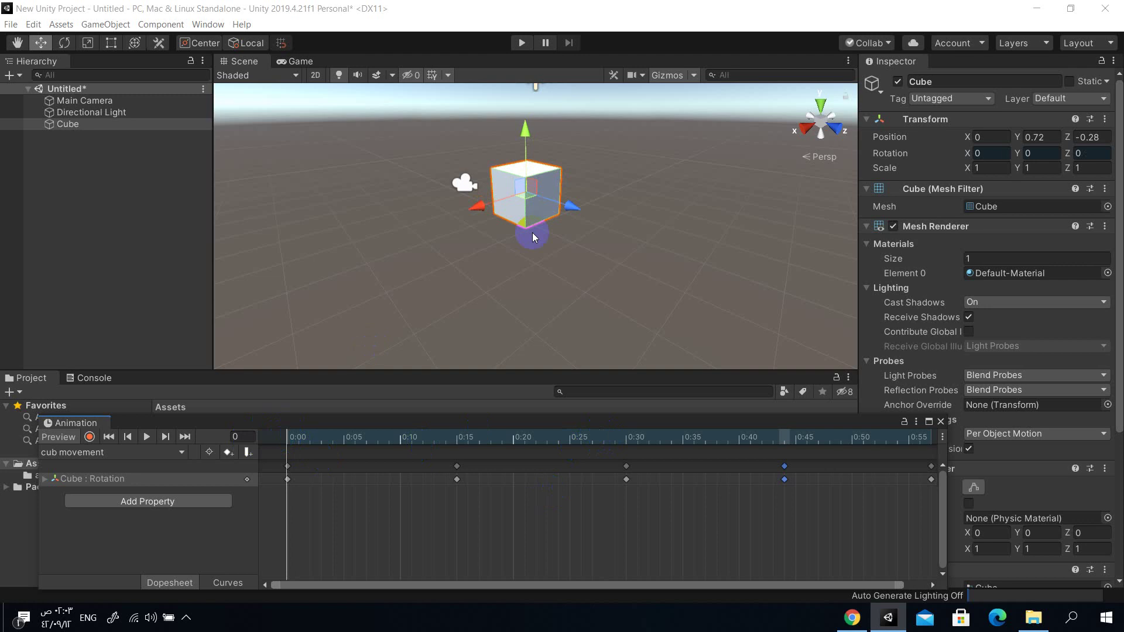
pyautogui.click(514, 202)
pyautogui.click(456, 436)
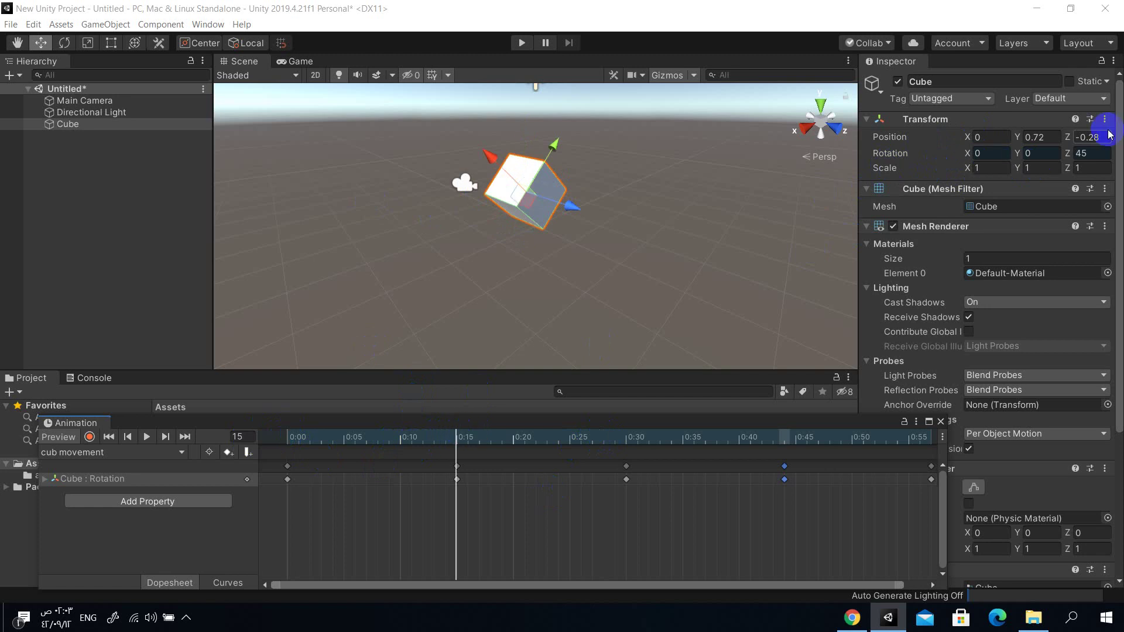
pyautogui.click(1026, 168)
pyautogui.write('2')
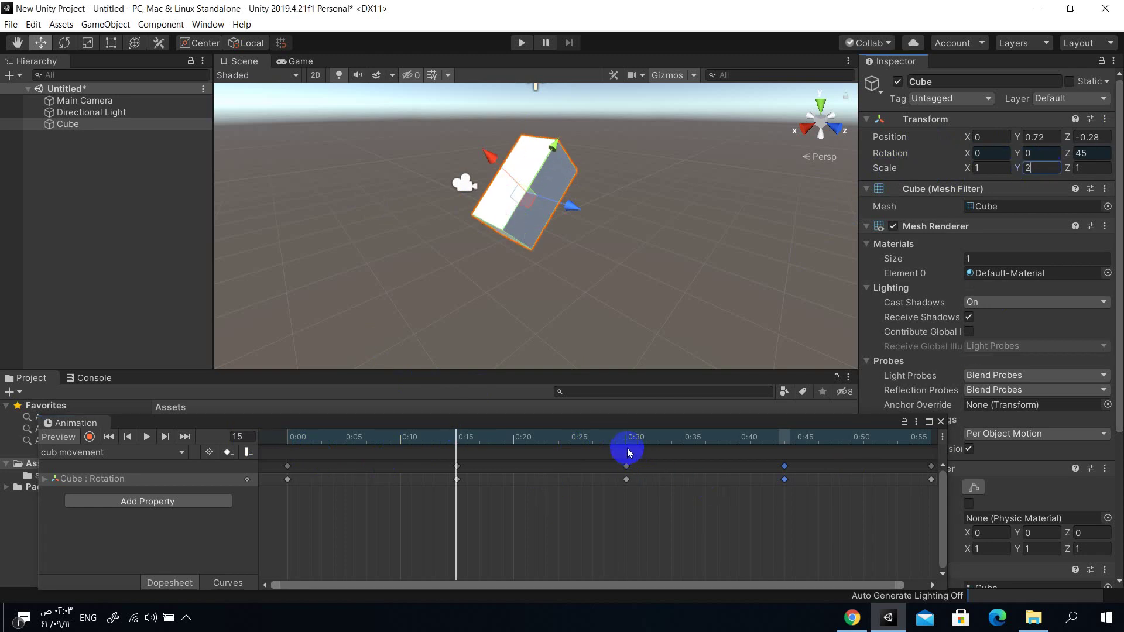
# - At frame 30 flatten the Y scale to 0, restore it to 1, and scrub back to the start
pyautogui.click(624, 438)
pyautogui.click(1038, 169)
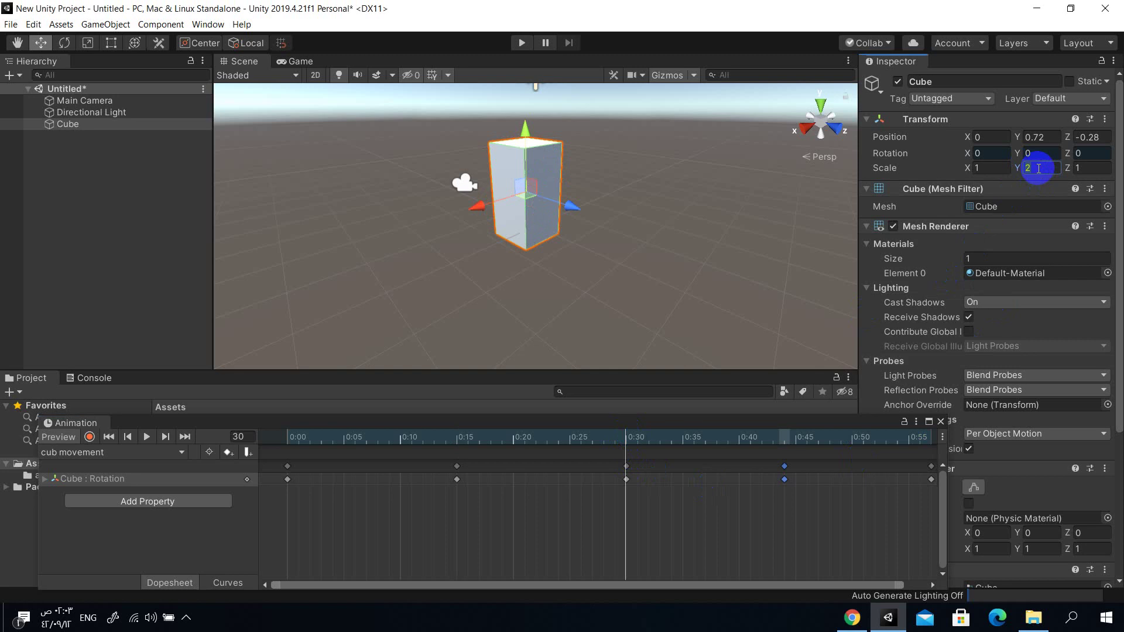
pyautogui.write('0')
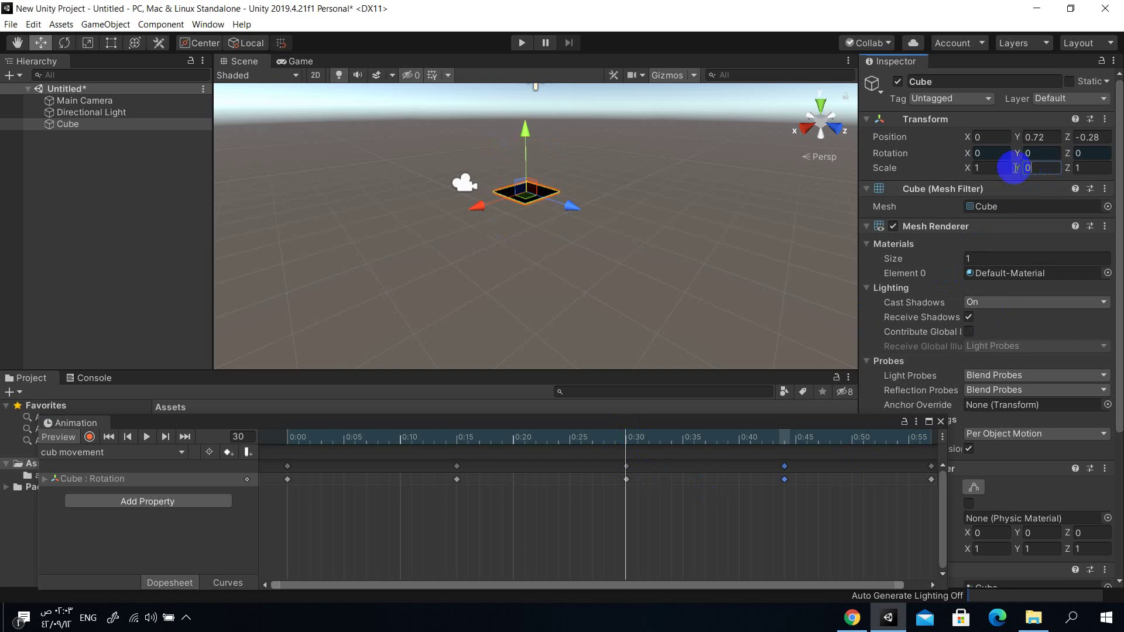
pyautogui.click(992, 168)
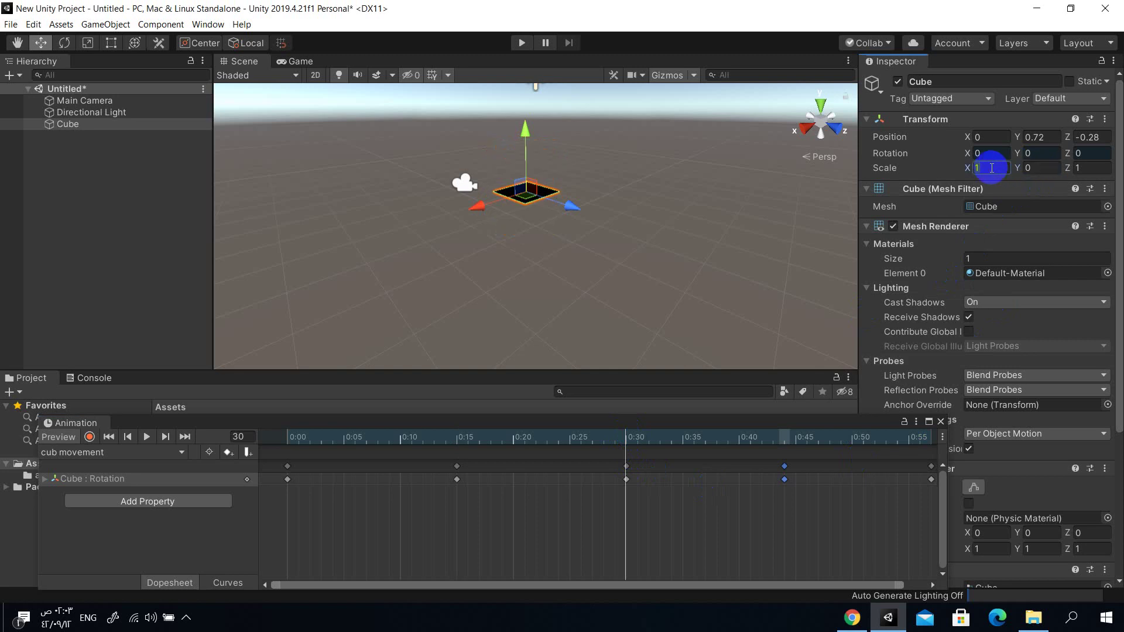
pyautogui.click(1035, 170)
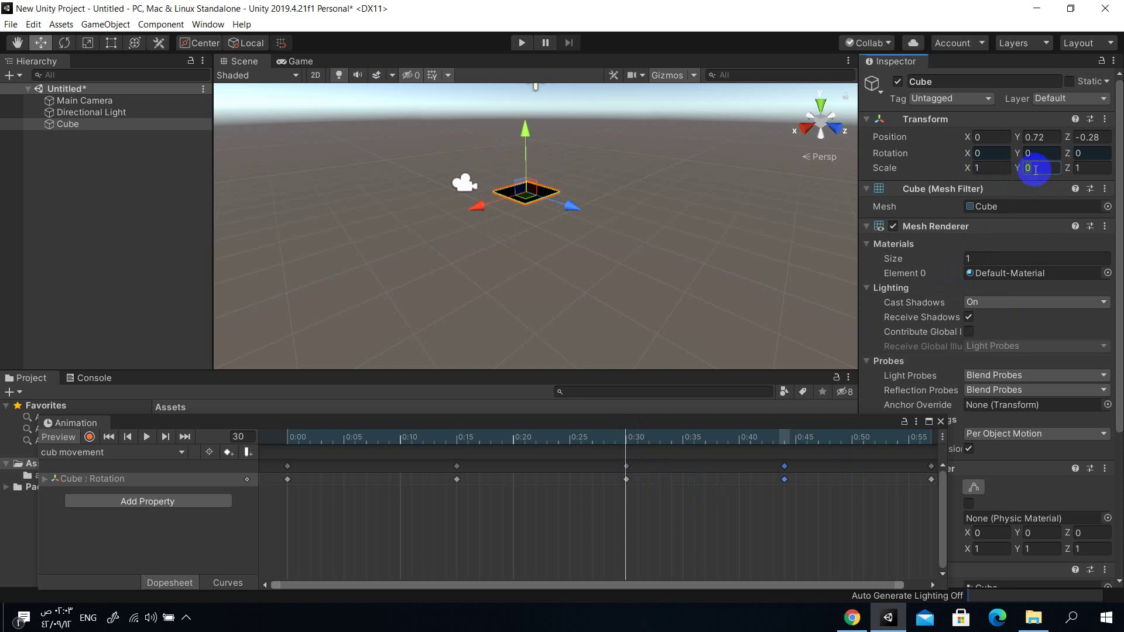
pyautogui.write('1')
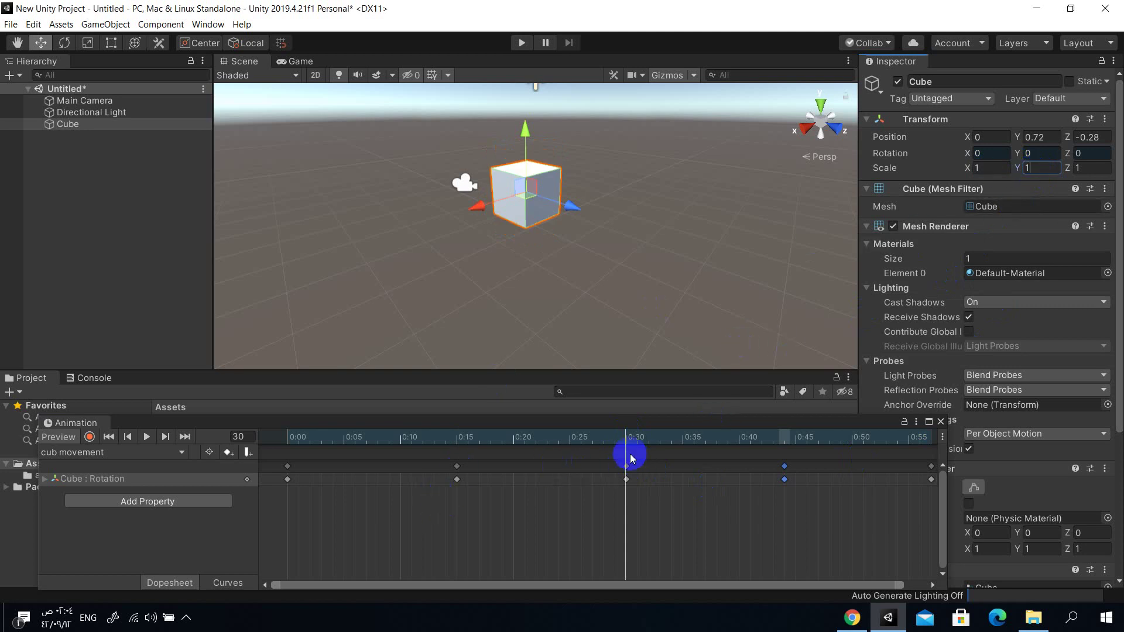
pyautogui.moveTo(625, 436); pyautogui.dragTo(259, 457)
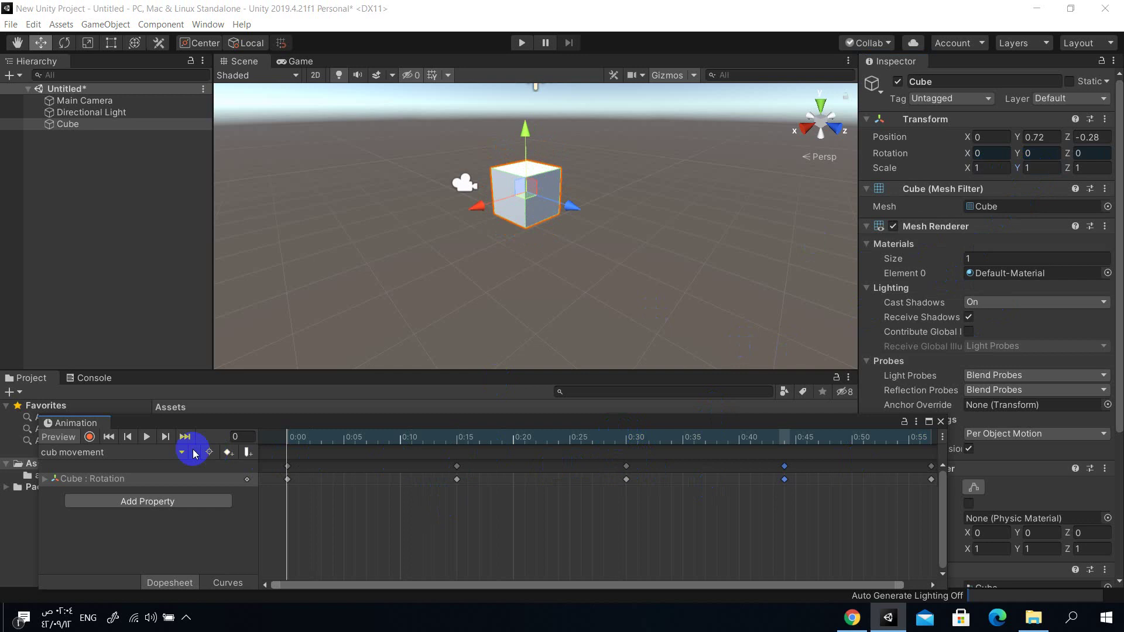
# - With recording on, key Y scale 2 at frame 0, then Y scale 1 and X scale 2 at frame 15
pyautogui.click(89, 437)
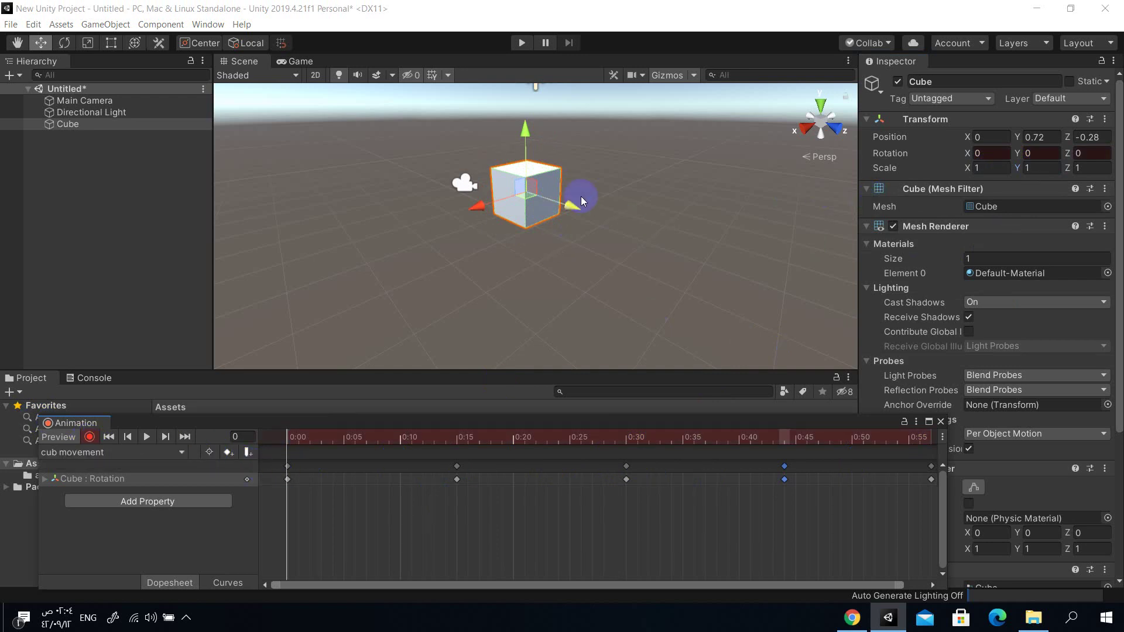
pyautogui.click(1048, 166)
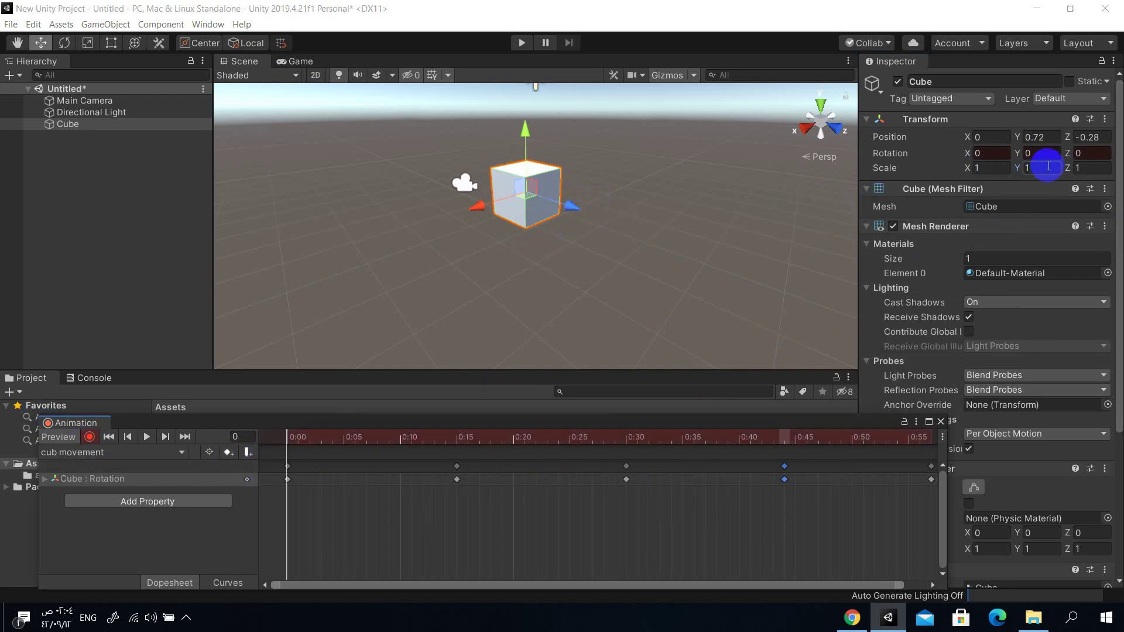
pyautogui.click(1034, 170)
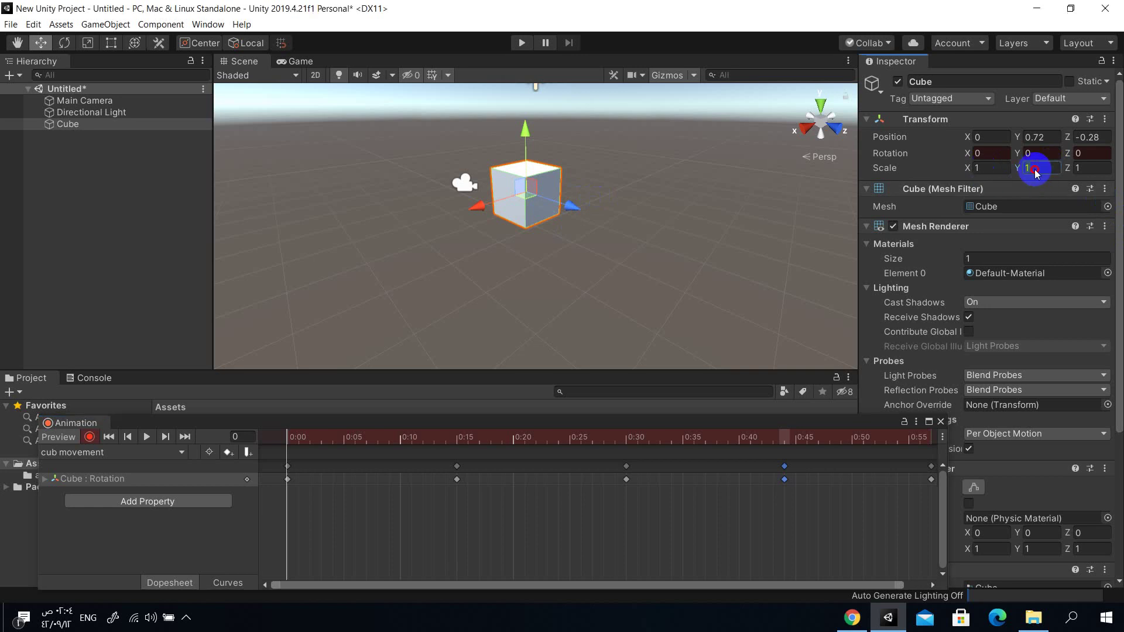
pyautogui.write('2')
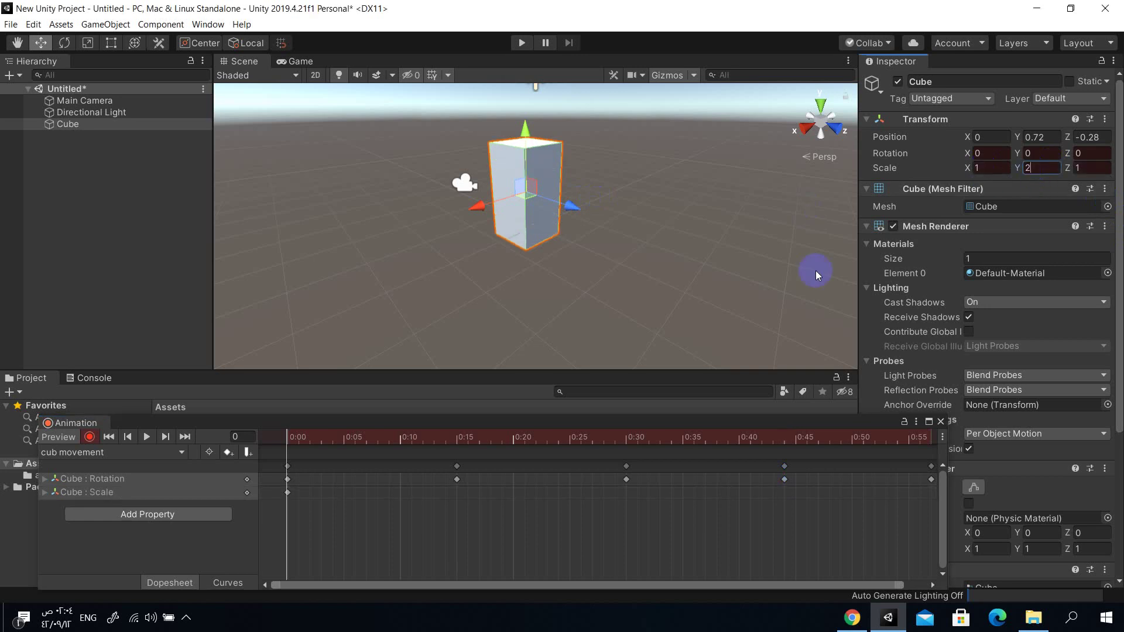
pyautogui.click(458, 436)
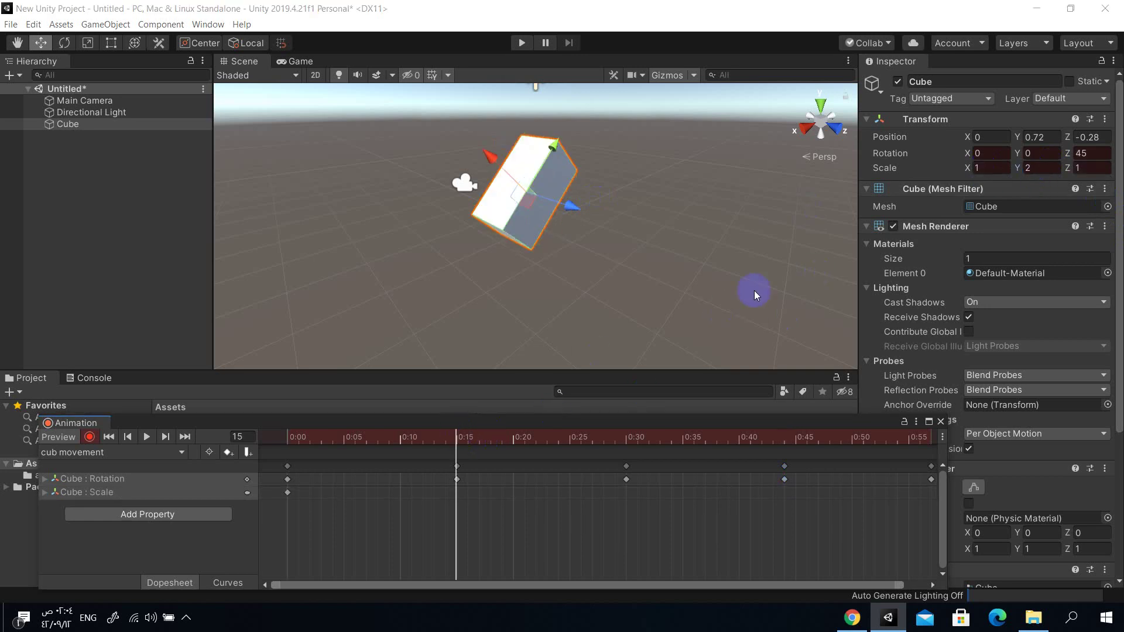
pyautogui.click(1034, 168)
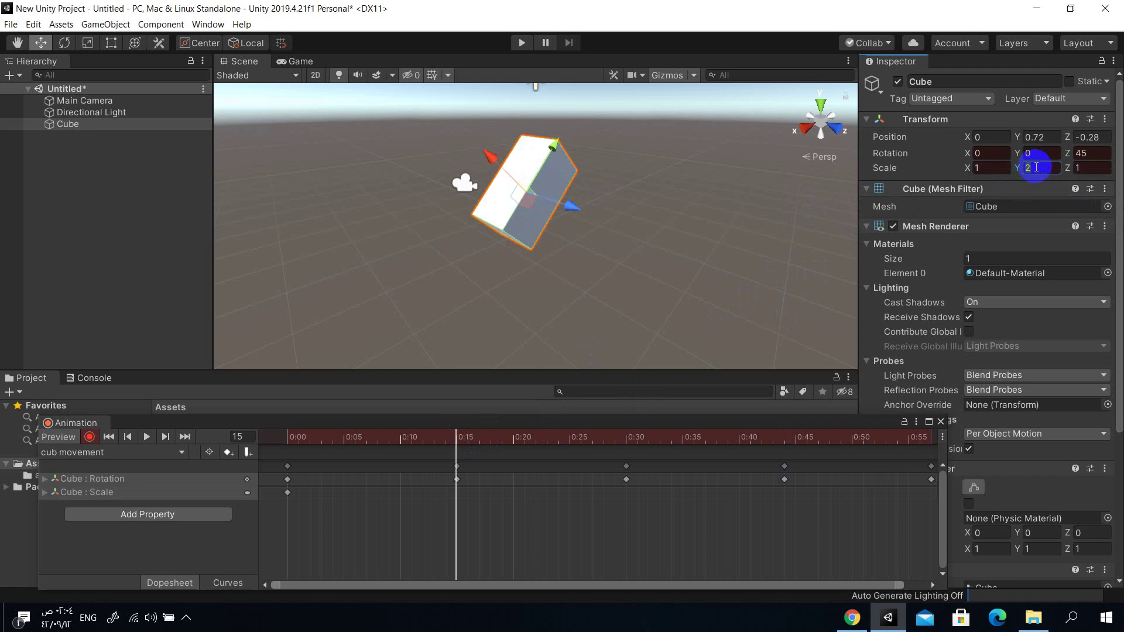
pyautogui.write('1')
pyautogui.click(992, 167)
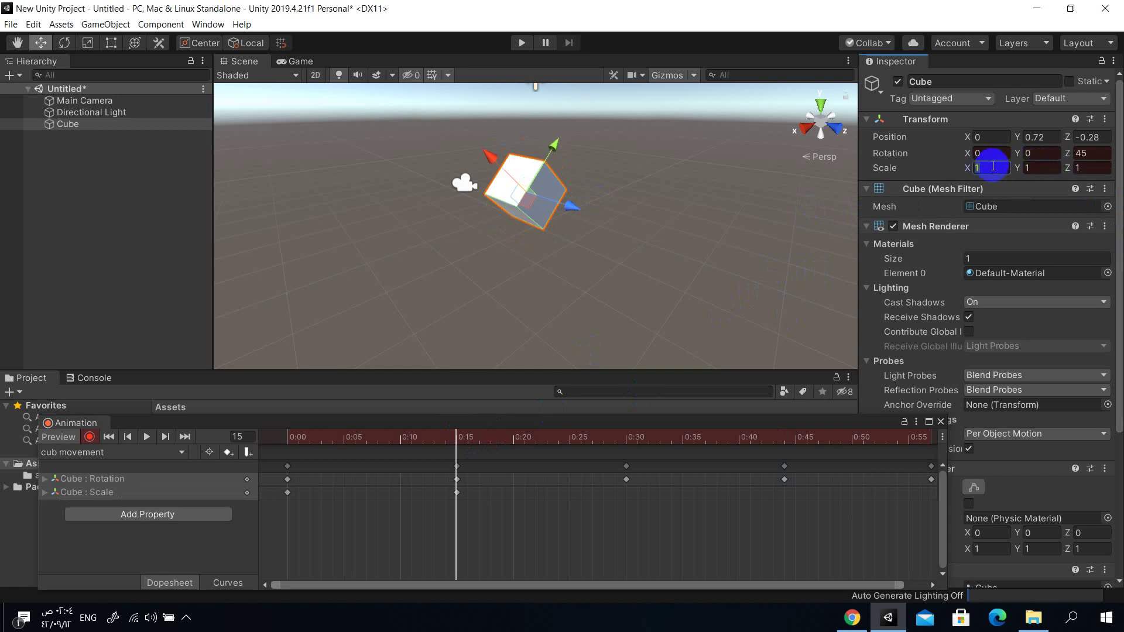
pyautogui.write('2')
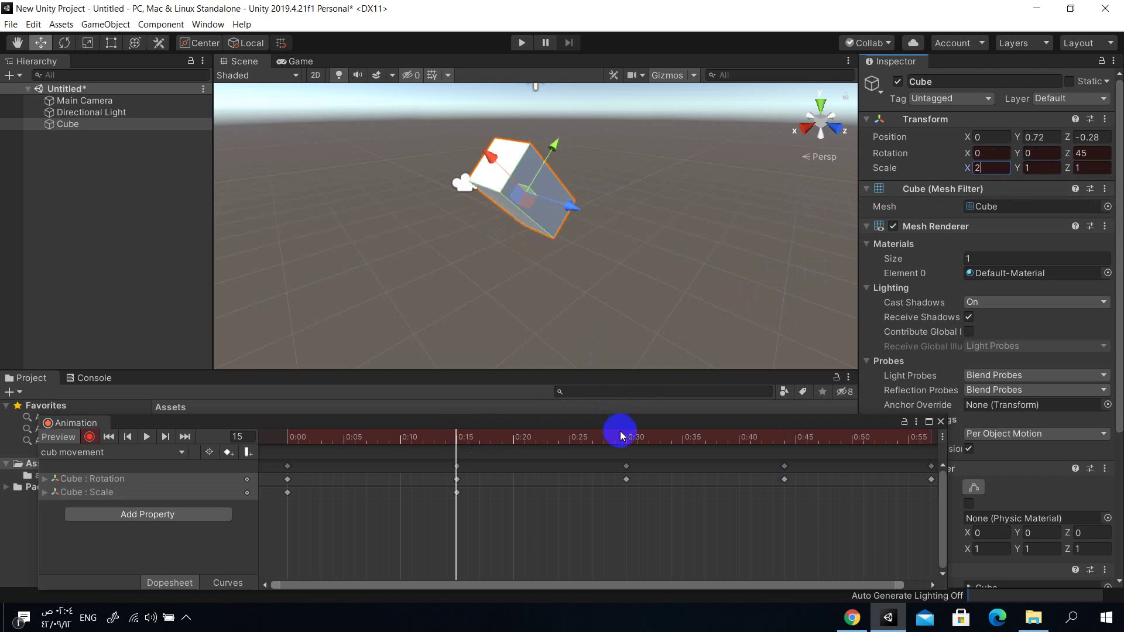
# - Key X scale 2 at frame 30, Y scale 2 at frame 44, and scale 1 at frame 57, then end recording
pyautogui.click(625, 439)
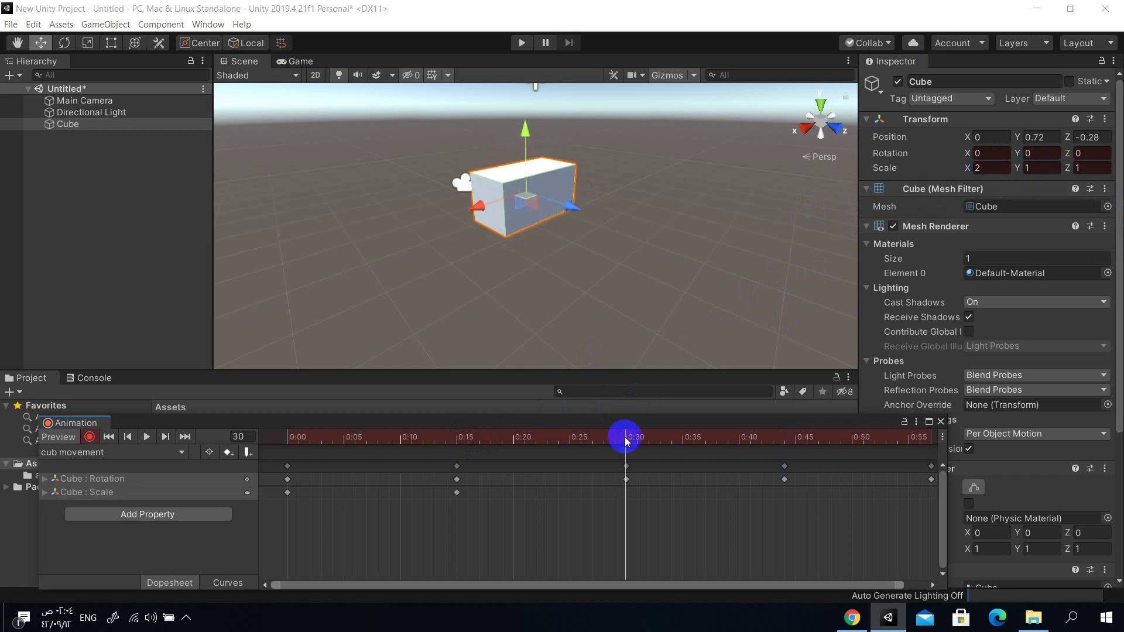
pyautogui.click(988, 169)
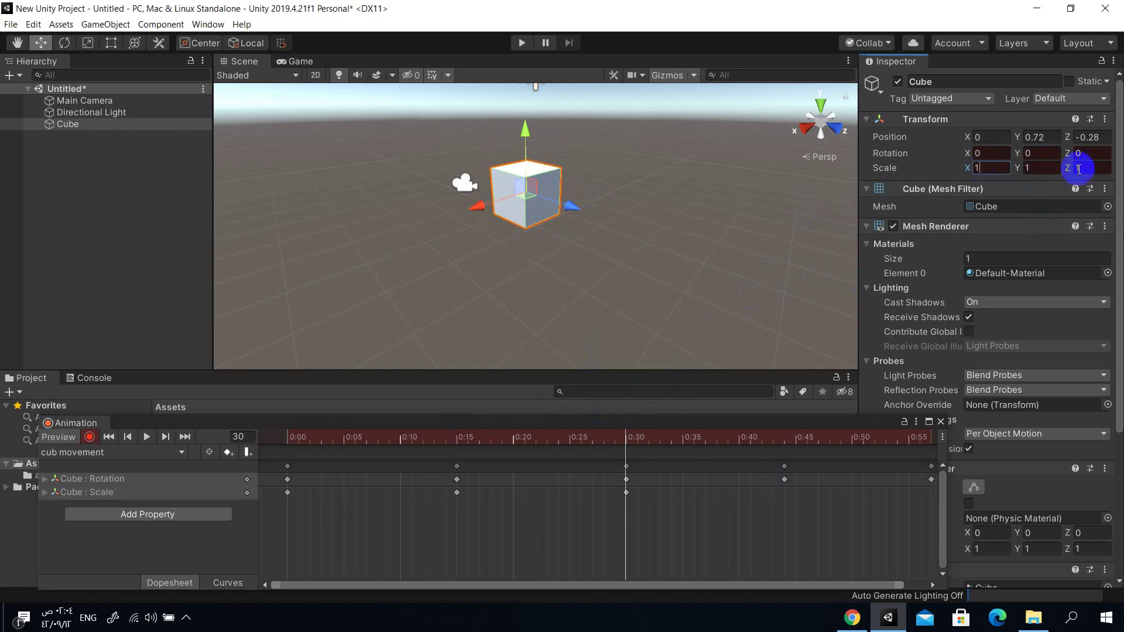
pyautogui.write('2')
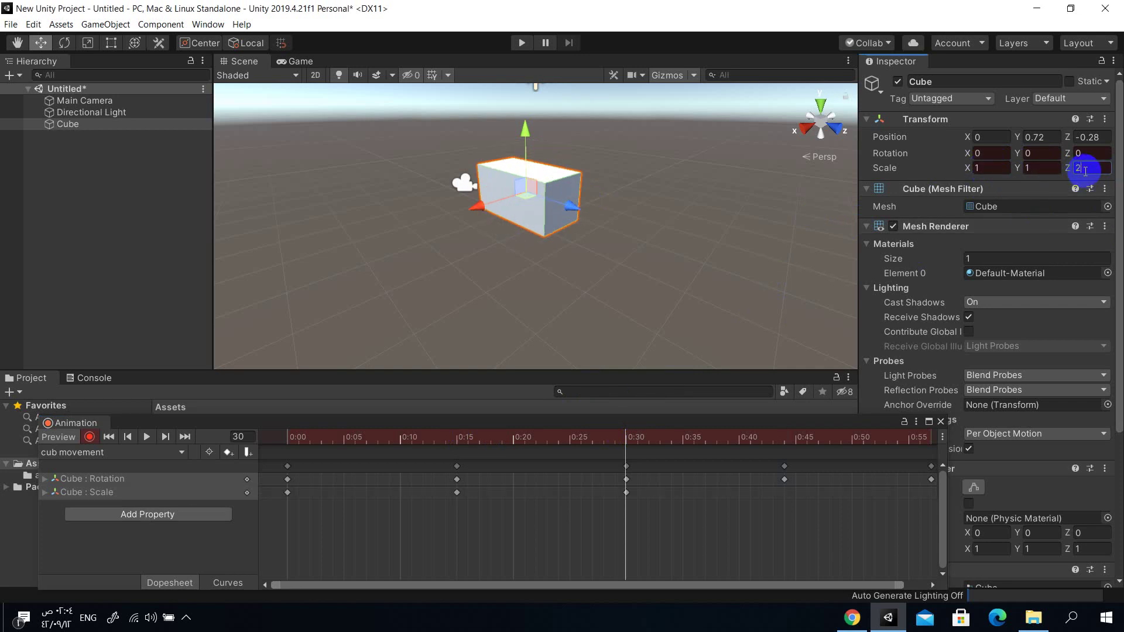
pyautogui.click(784, 439)
pyautogui.click(1043, 168)
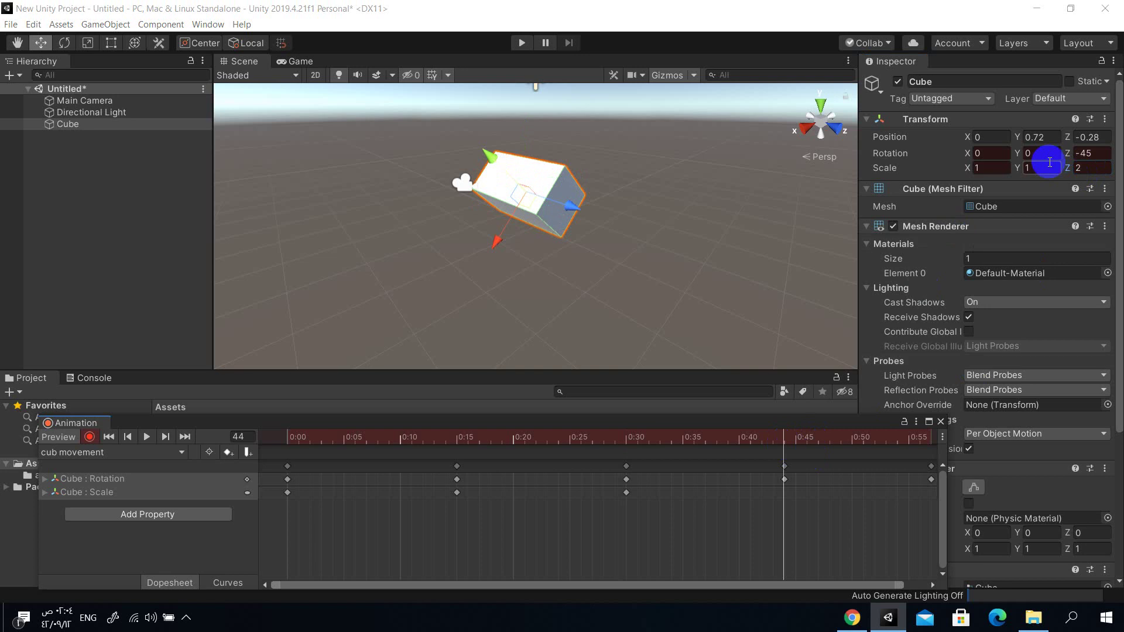
pyautogui.write('2')
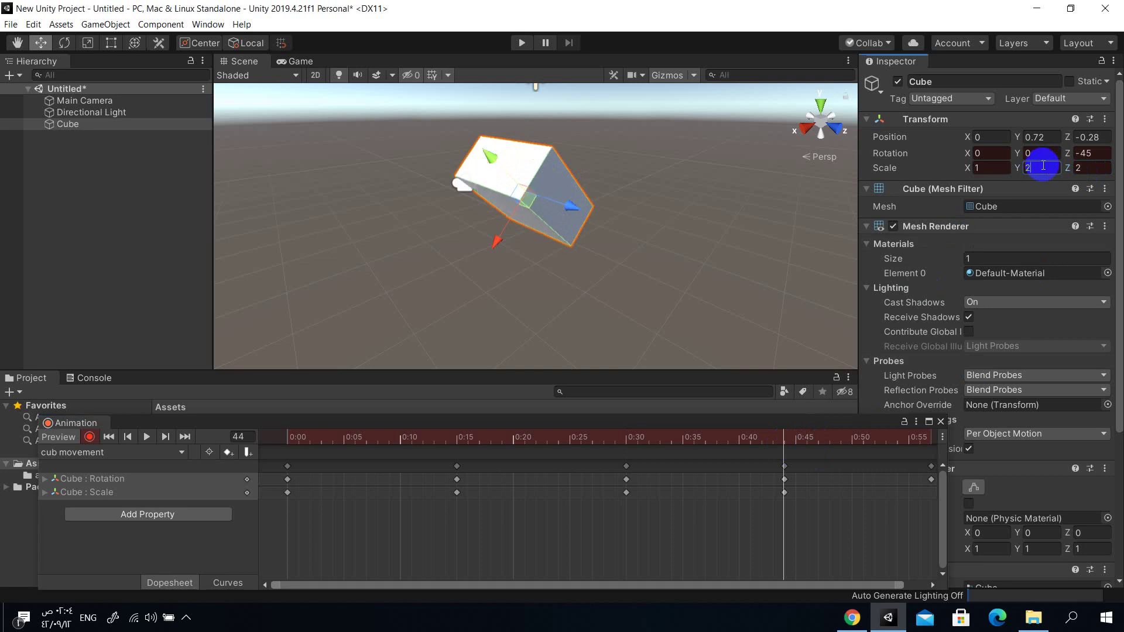
pyautogui.click(1092, 170)
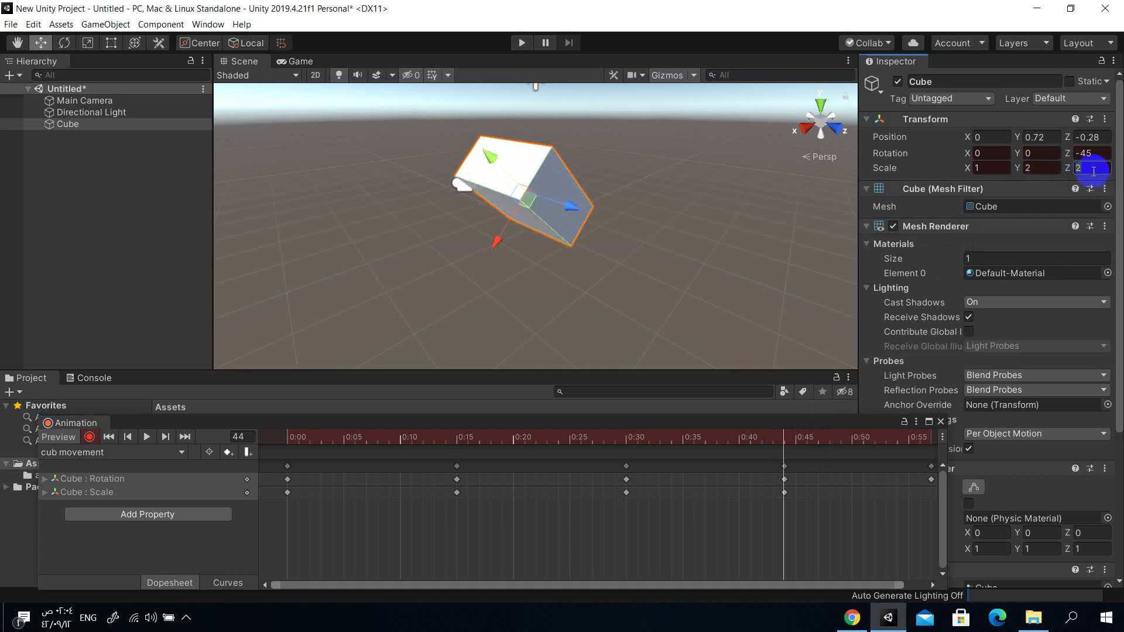
pyautogui.click(928, 437)
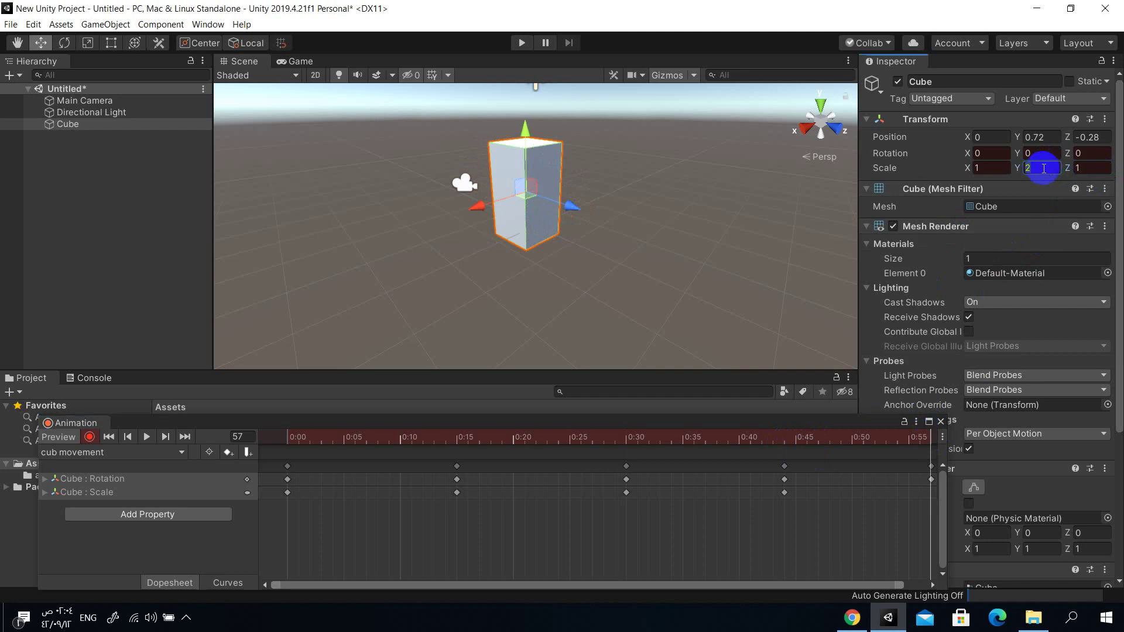
pyautogui.write('1')
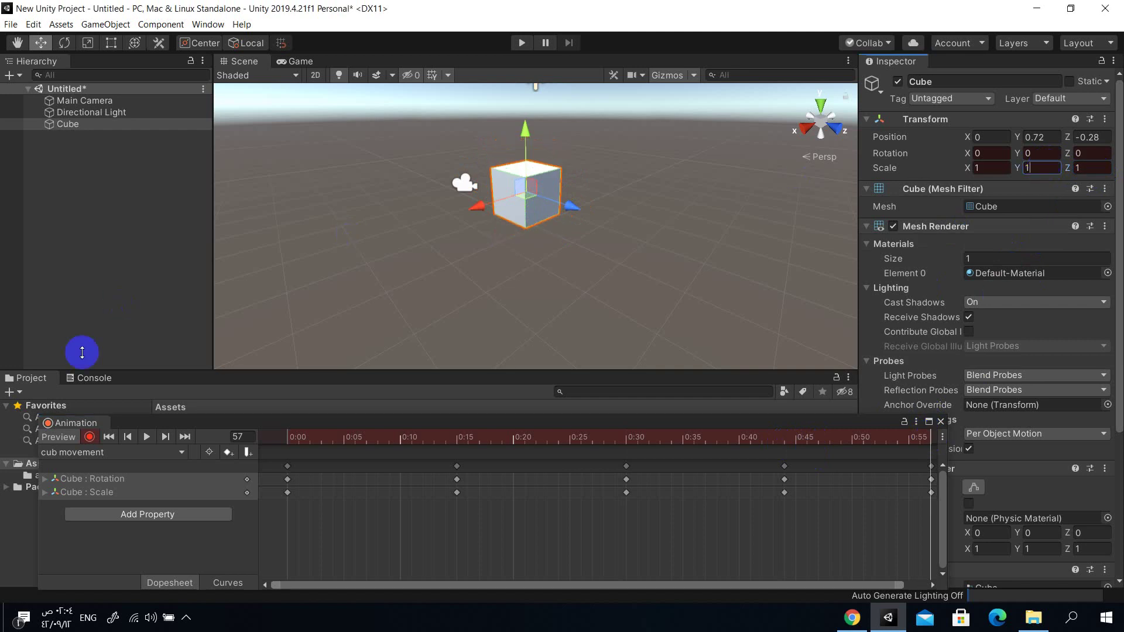
pyautogui.click(88, 436)
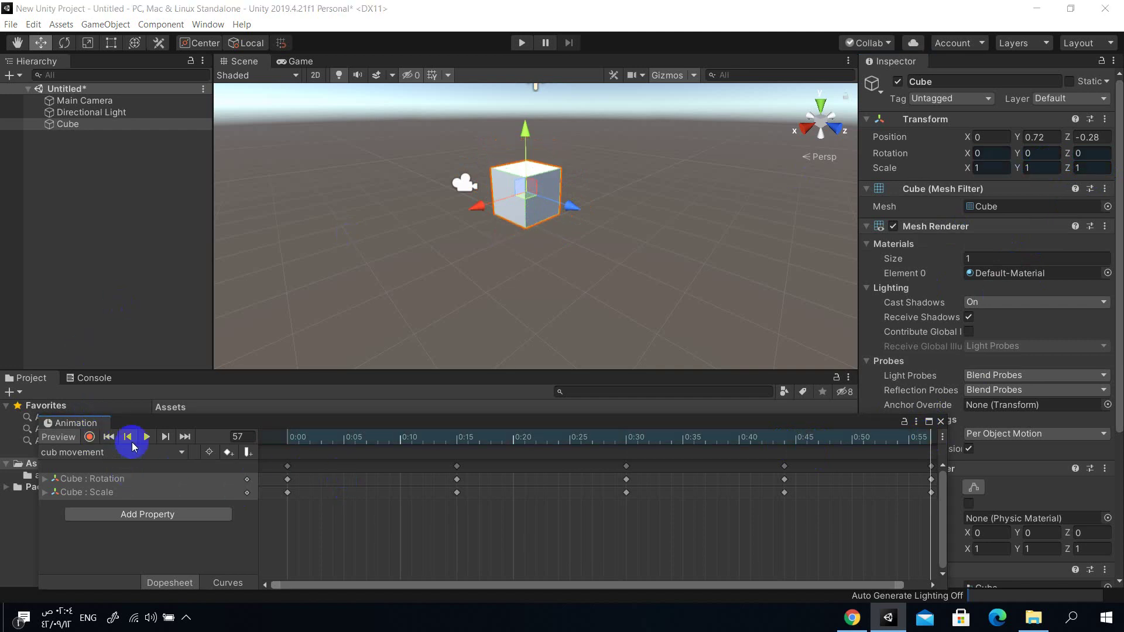
# - Preview the clip, then drag the Cube : Scale keys from 0:15 to 0:30 and from 0:45 to the clip end
pyautogui.click(145, 437)
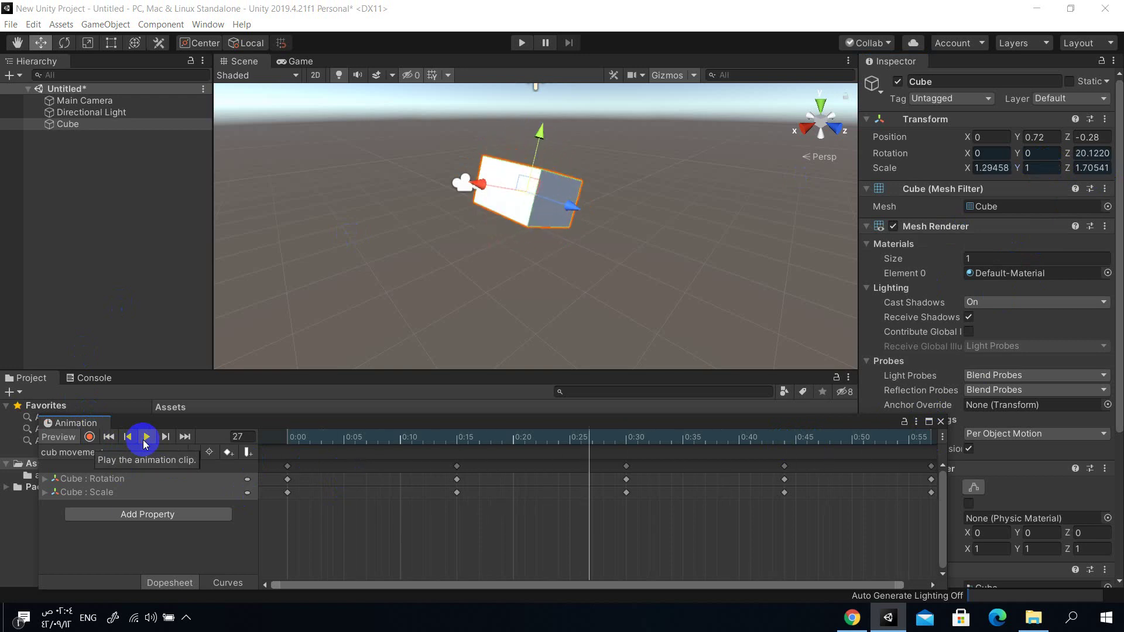
pyautogui.click(146, 437)
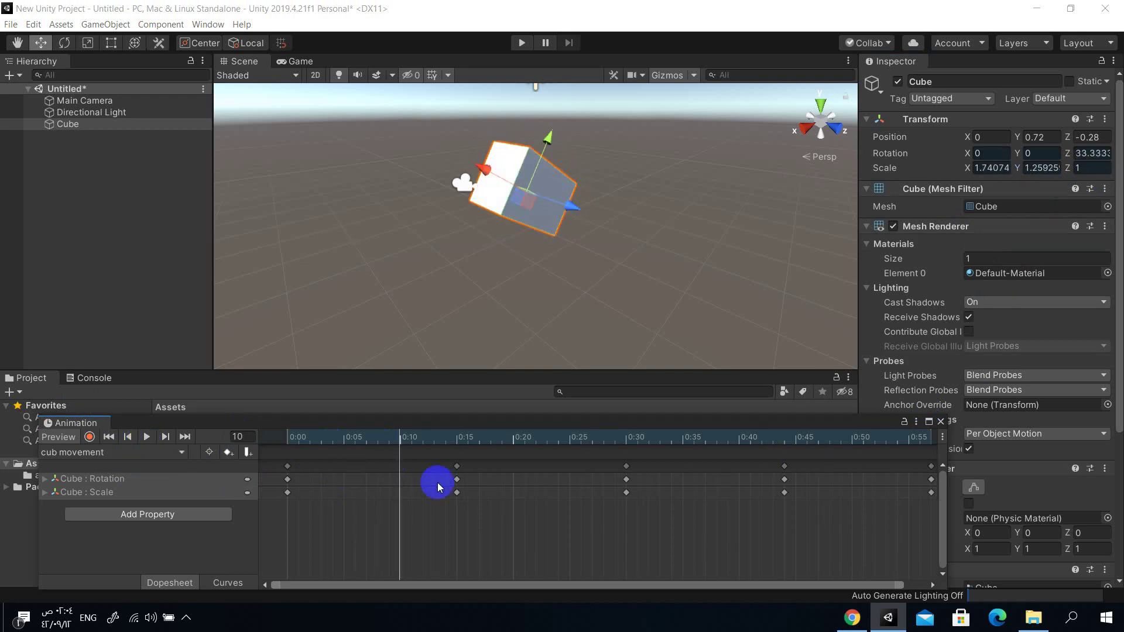
pyautogui.click(456, 479)
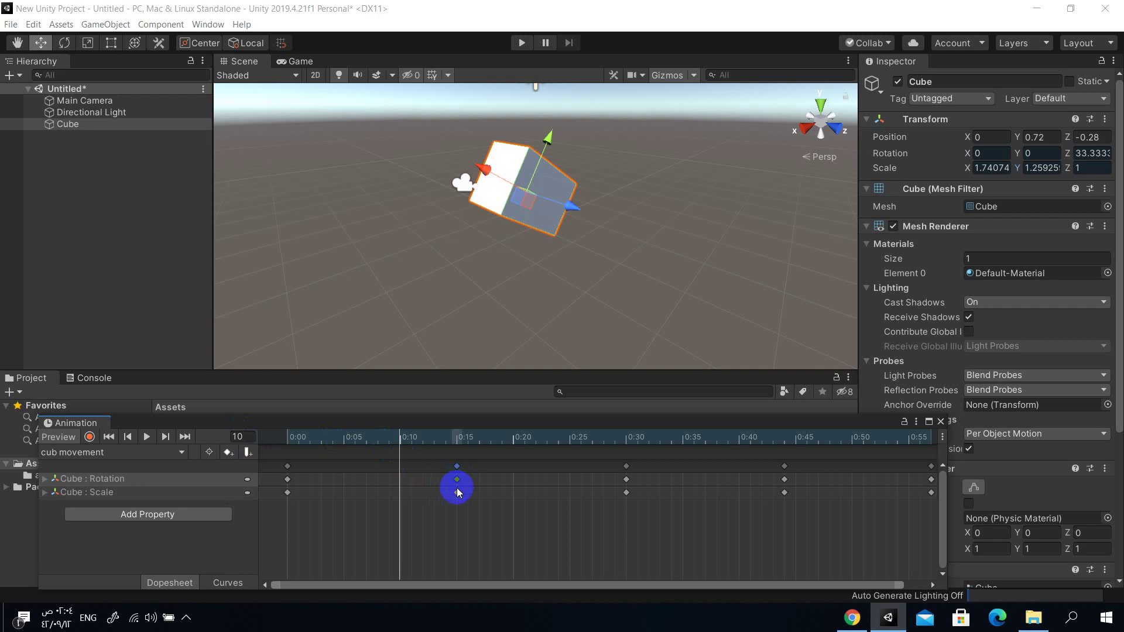
pyautogui.click(209, 493)
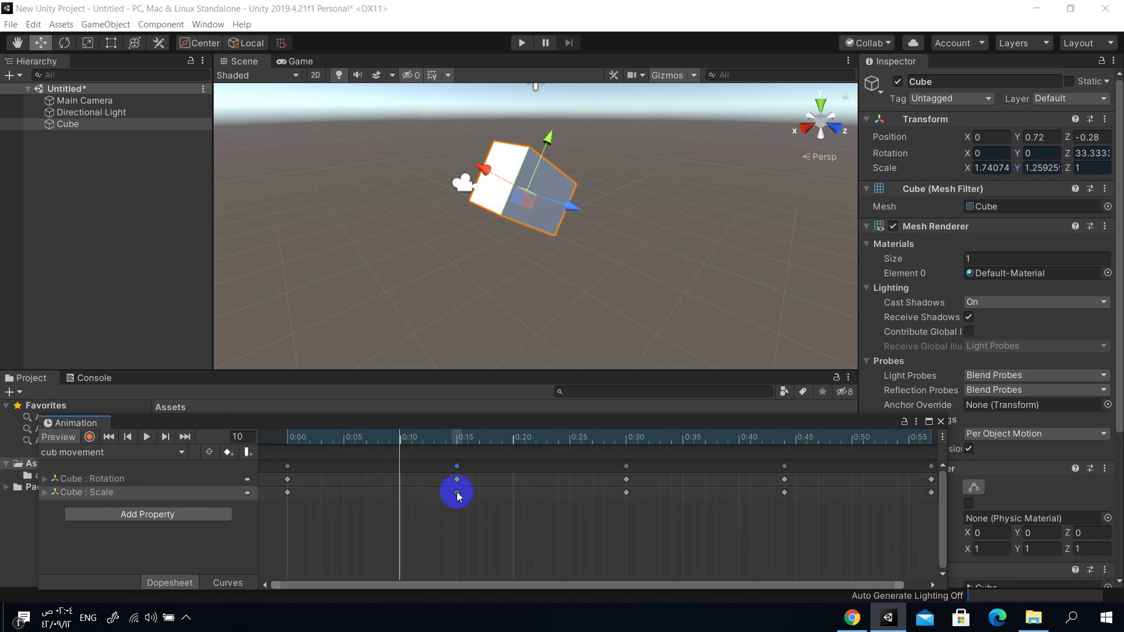
pyautogui.moveTo(458, 497); pyautogui.dragTo(626, 492)
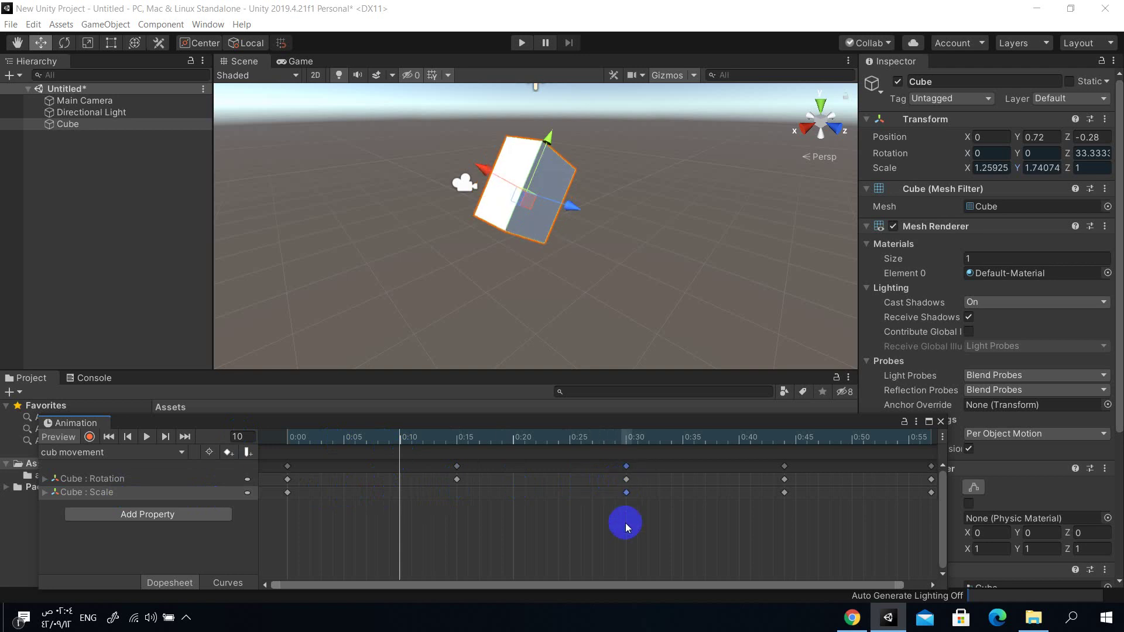
pyautogui.click(784, 492)
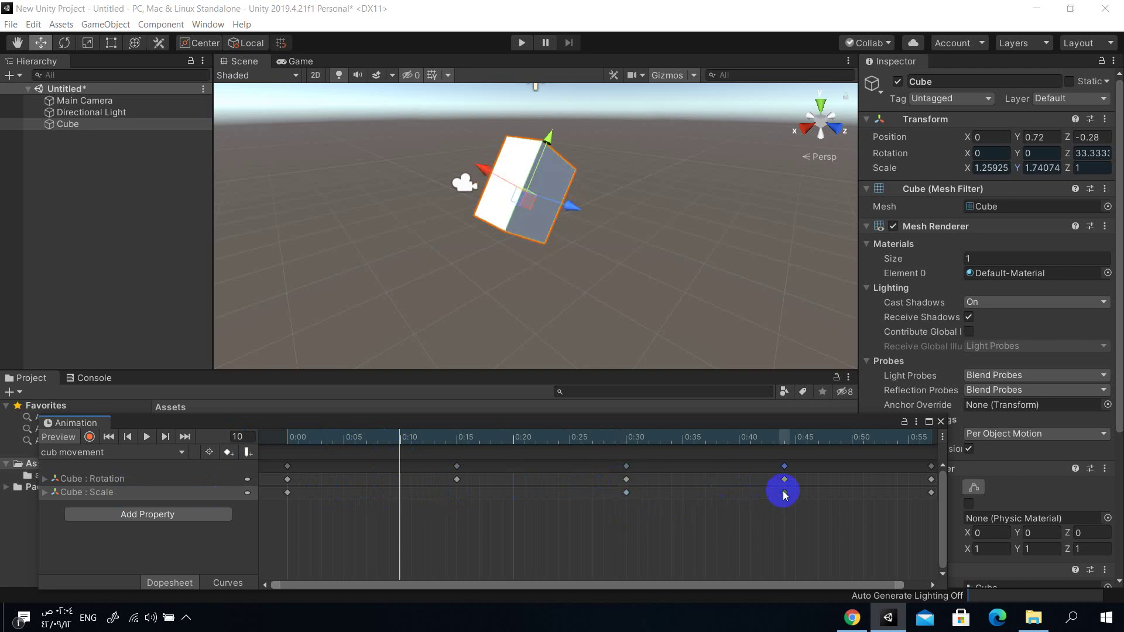
pyautogui.moveTo(785, 494); pyautogui.dragTo(931, 502)
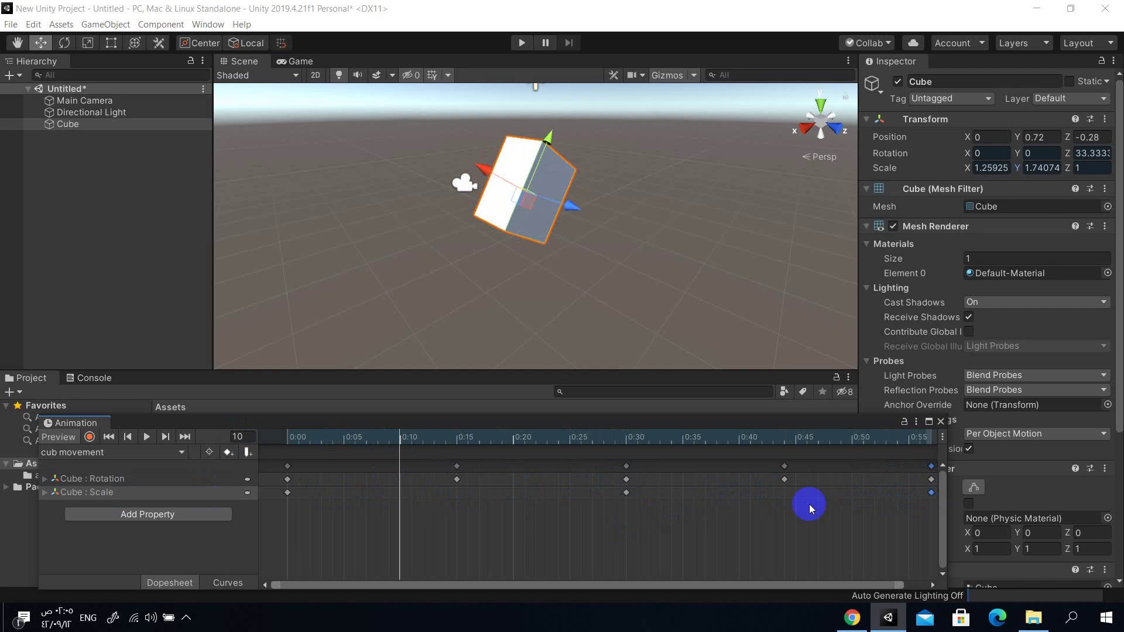
pyautogui.moveTo(781, 582); pyautogui.dragTo(848, 582)
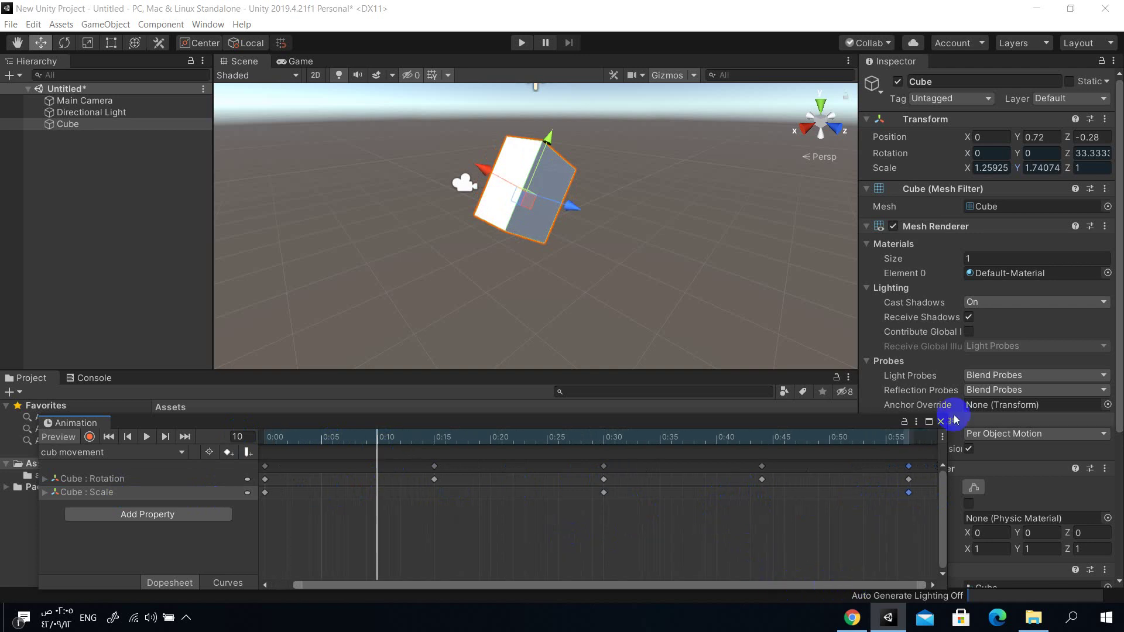
# - Record a keyframe at frame 59 returning the Cube's Y scale to 1
pyautogui.click(932, 439)
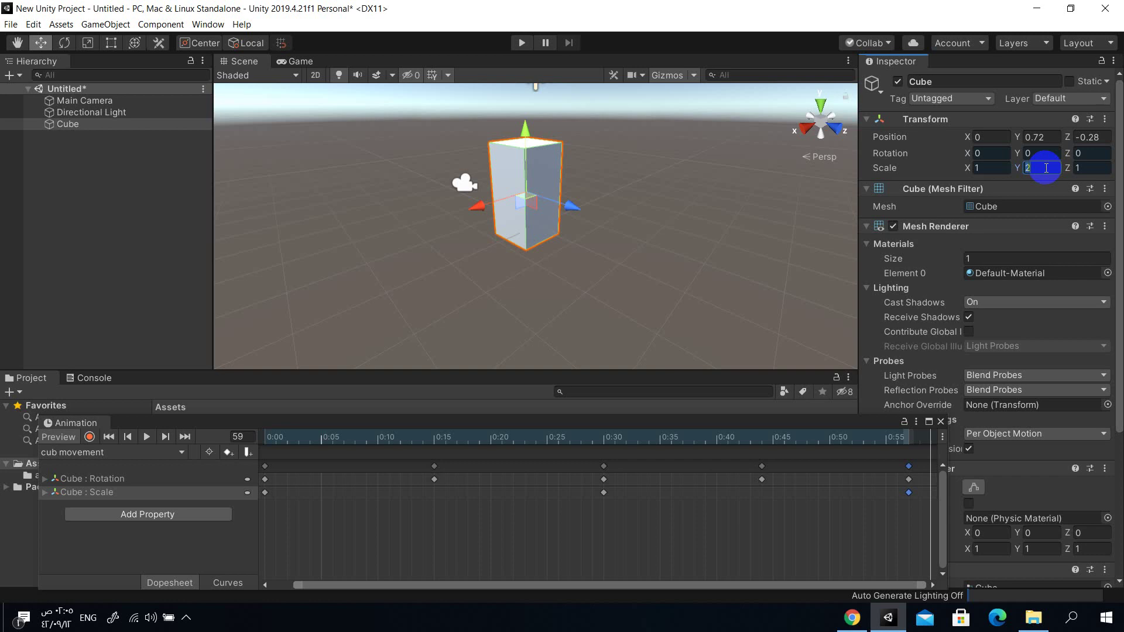
pyautogui.write('1')
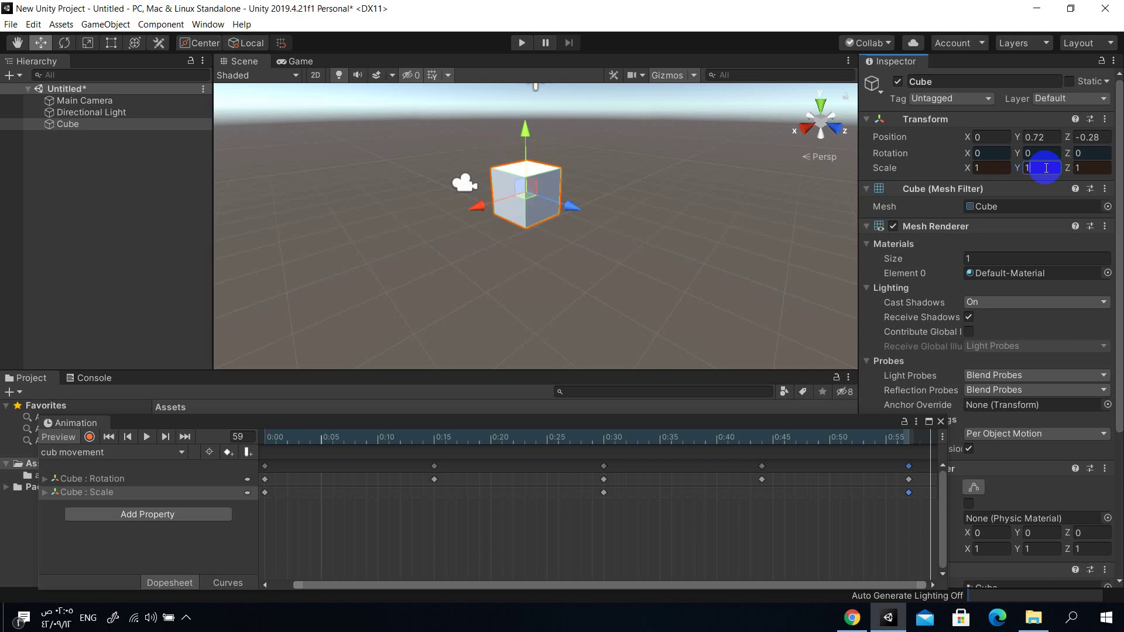
pyautogui.click(89, 436)
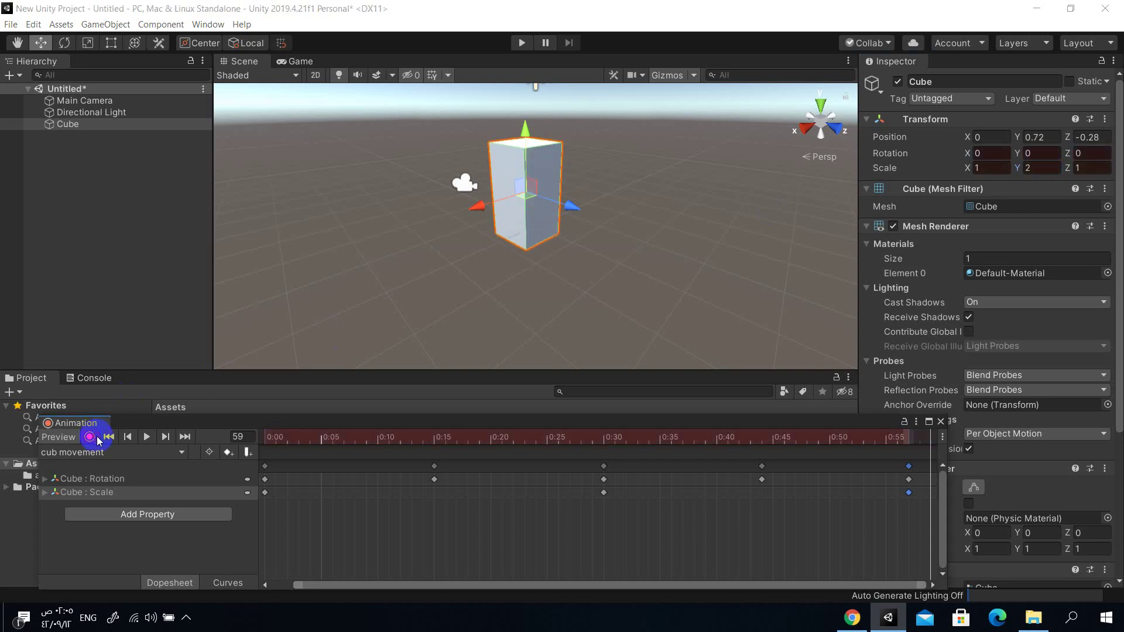
pyautogui.click(1030, 170)
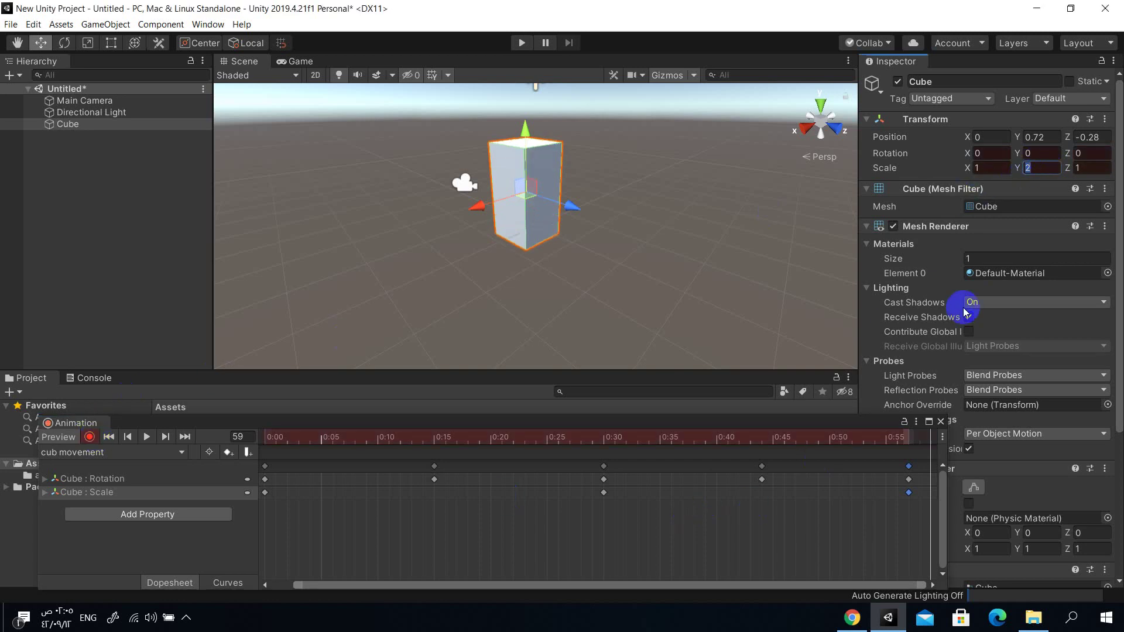
pyautogui.write('1')
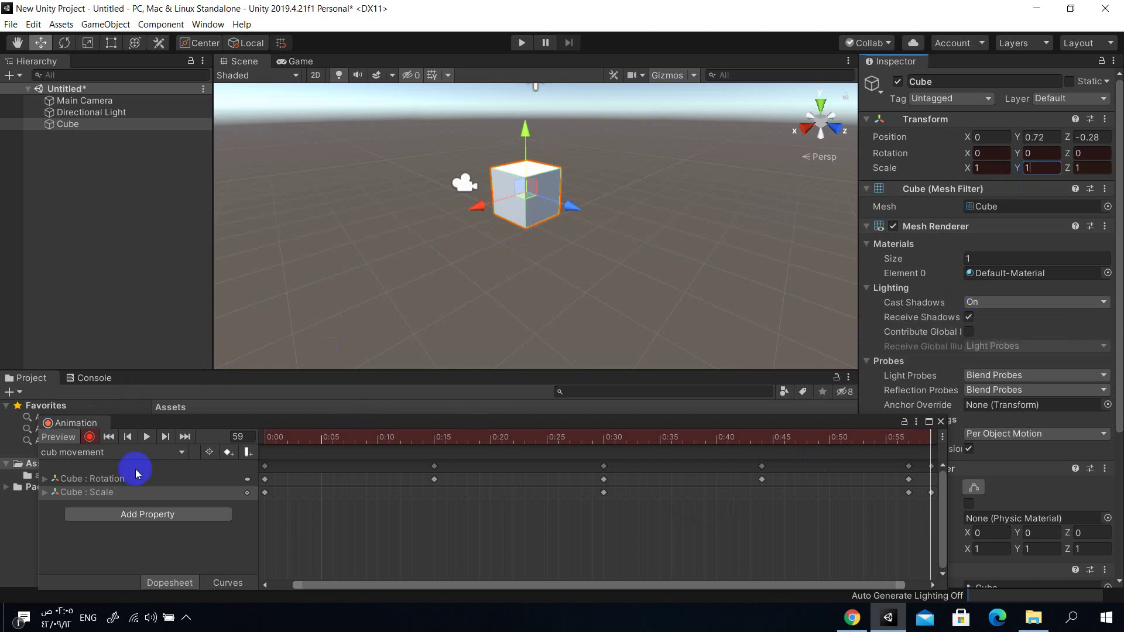
pyautogui.click(89, 437)
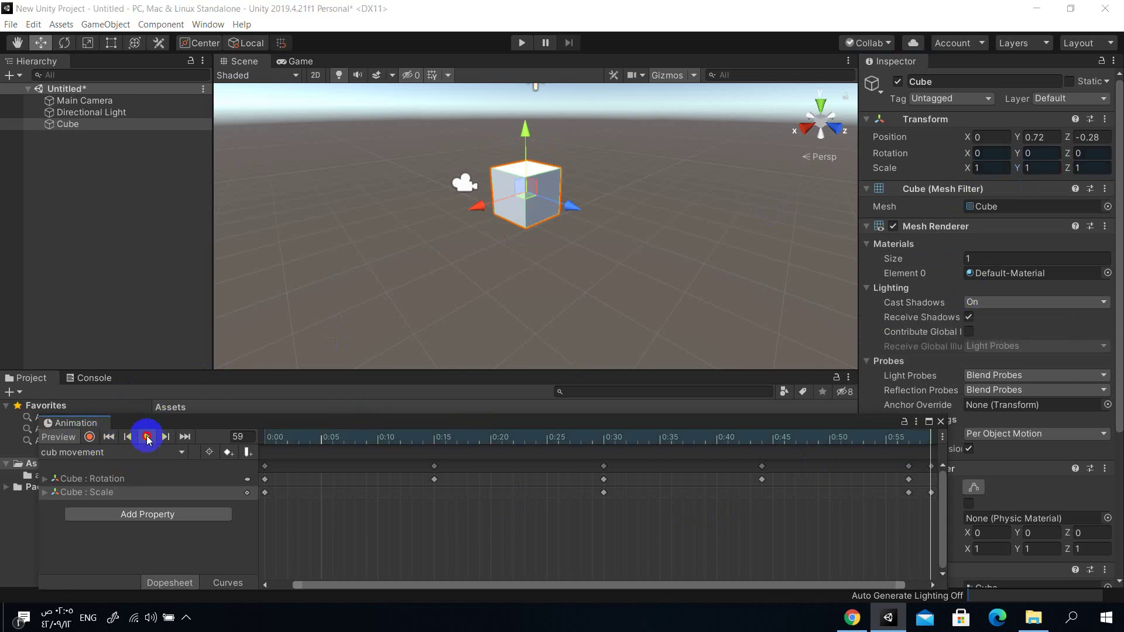
# - Preview the clip's combined rotation and stretching, and slightly resize the Animation panel
pyautogui.click(146, 436)
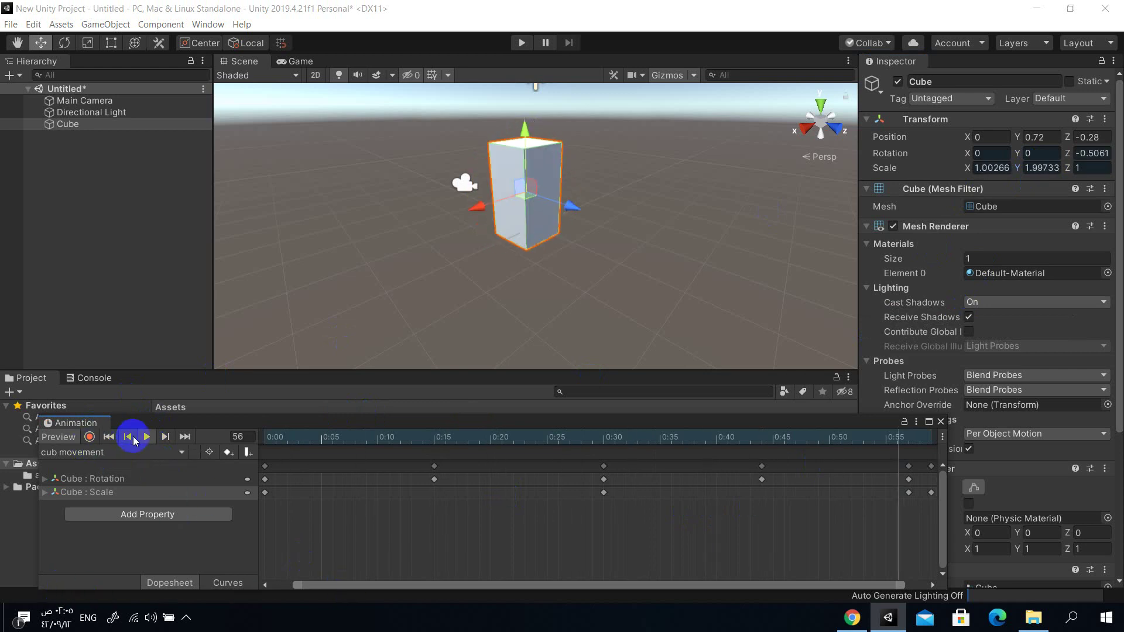
pyautogui.click(146, 437)
pyautogui.moveTo(644, 590); pyautogui.dragTo(695, 584)
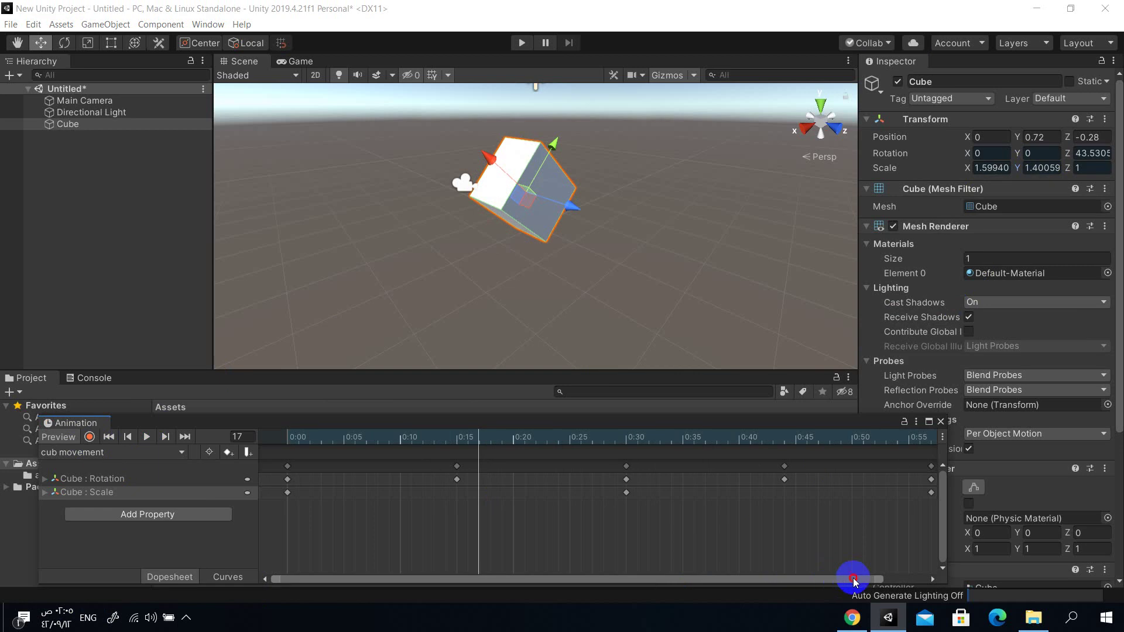
# - Select the last keyframe column and drag the 0:55 Cube : Rotation key to 1:00
pyautogui.moveTo(852, 577); pyautogui.dragTo(928, 582)
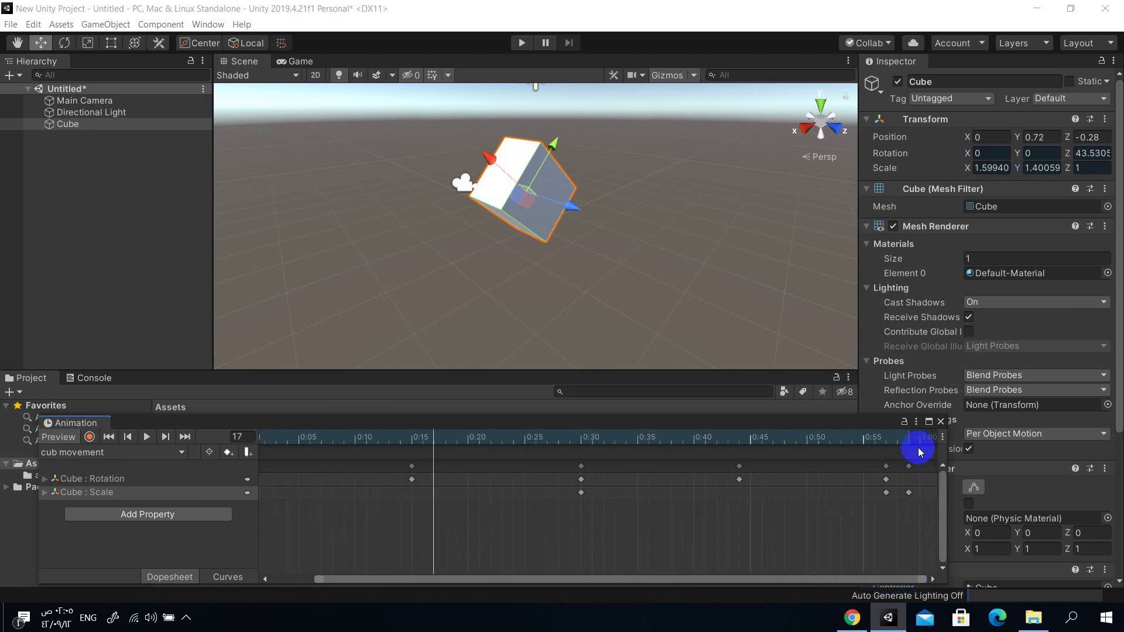
pyautogui.click(933, 439)
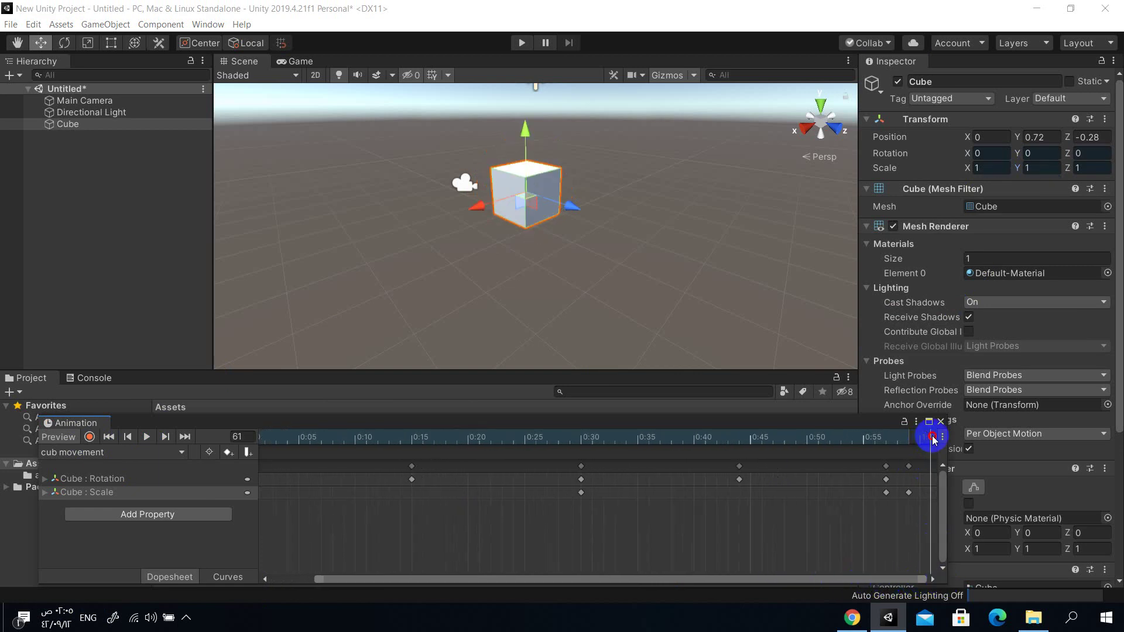
pyautogui.moveTo(933, 440); pyautogui.dragTo(948, 442)
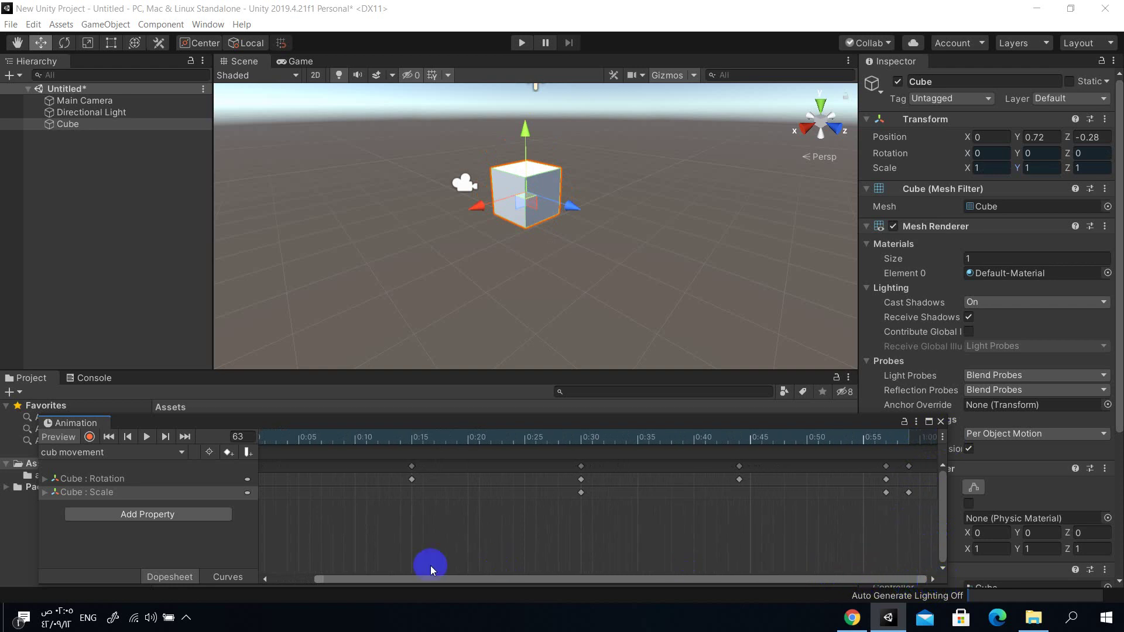
pyautogui.moveTo(316, 579)
pyautogui.mouseDown()
pyautogui.moveTo(404, 577)
pyautogui.moveTo(301, 579)
pyautogui.mouseUp()
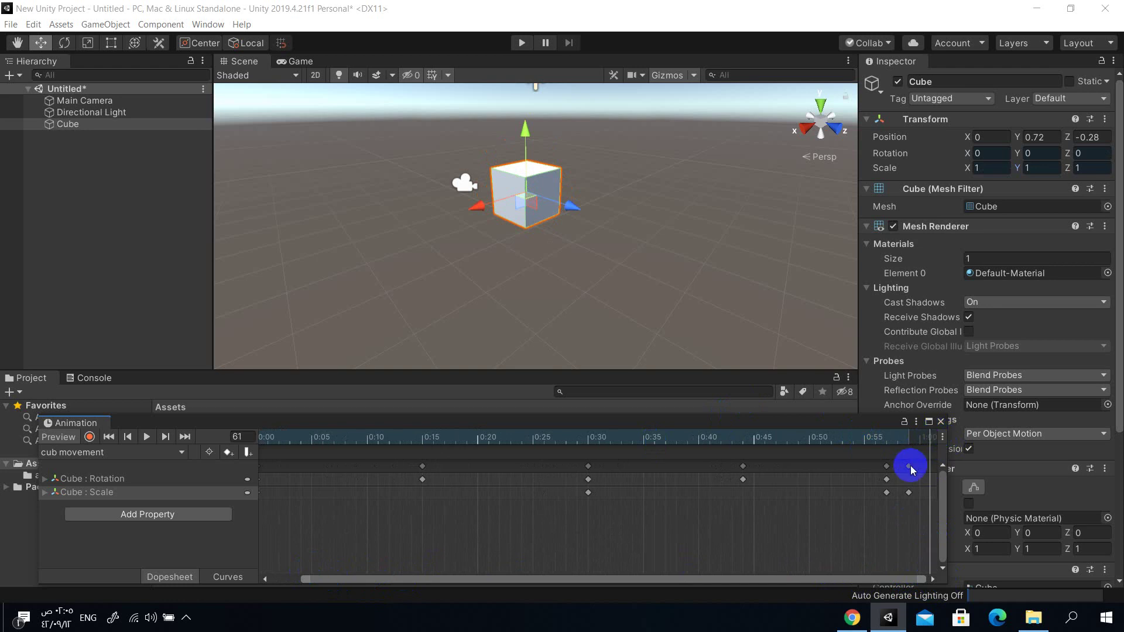
pyautogui.moveTo(917, 464)
pyautogui.mouseDown()
pyautogui.moveTo(906, 512)
pyautogui.moveTo(916, 464)
pyautogui.moveTo(930, 471)
pyautogui.mouseUp()
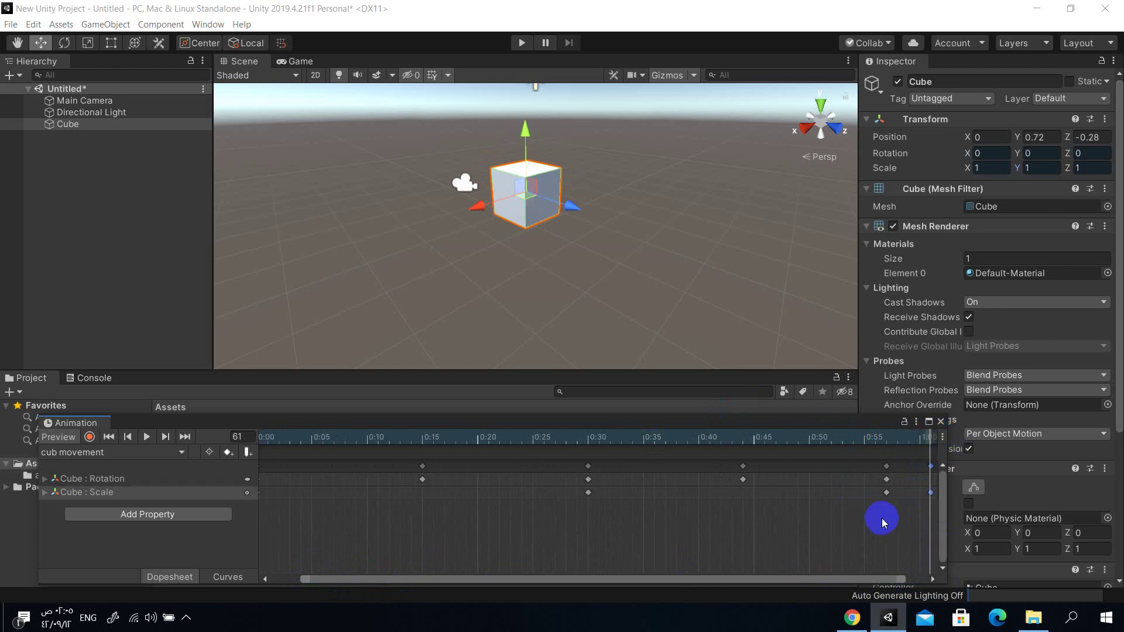
pyautogui.click(139, 483)
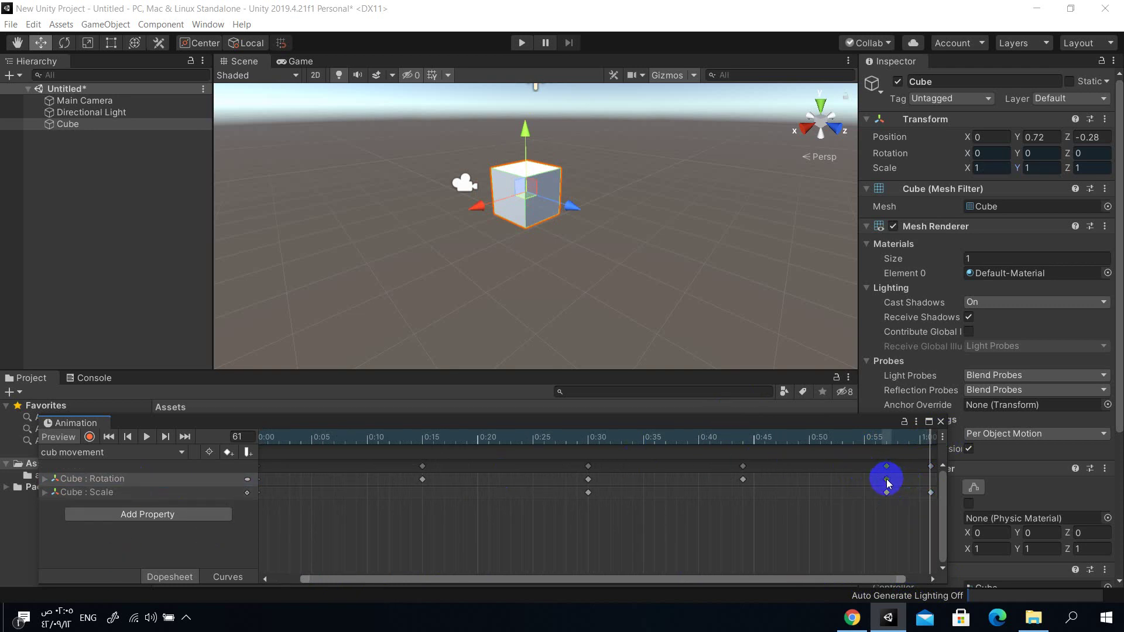
pyautogui.moveTo(887, 482); pyautogui.dragTo(930, 480)
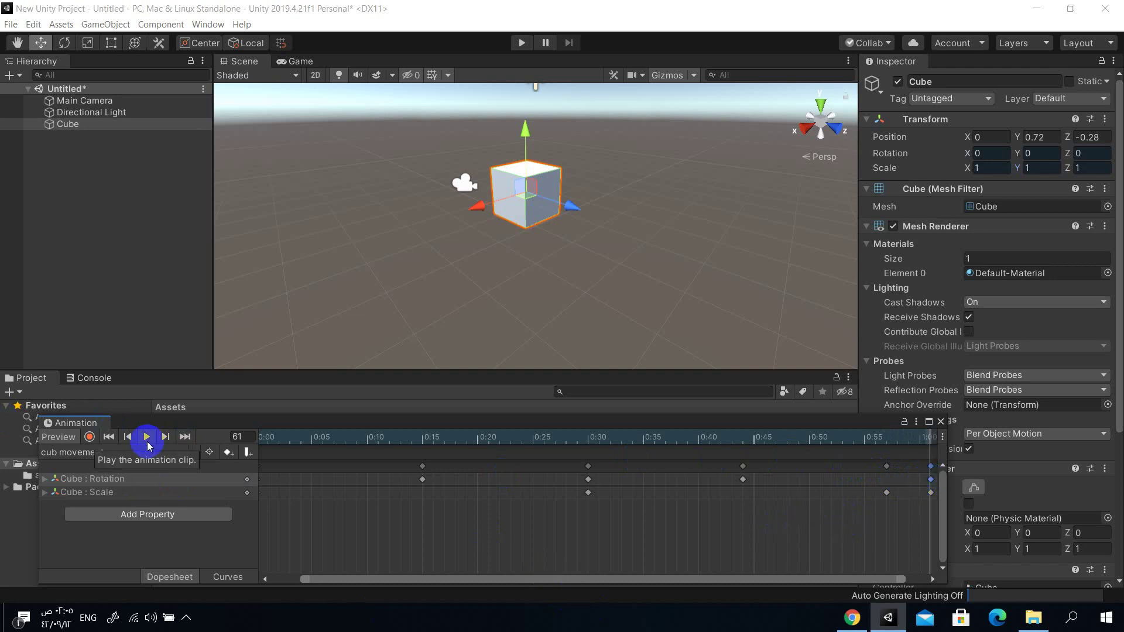
# - Play back the cub movement clip, toggling Record on and back off
pyautogui.click(147, 444)
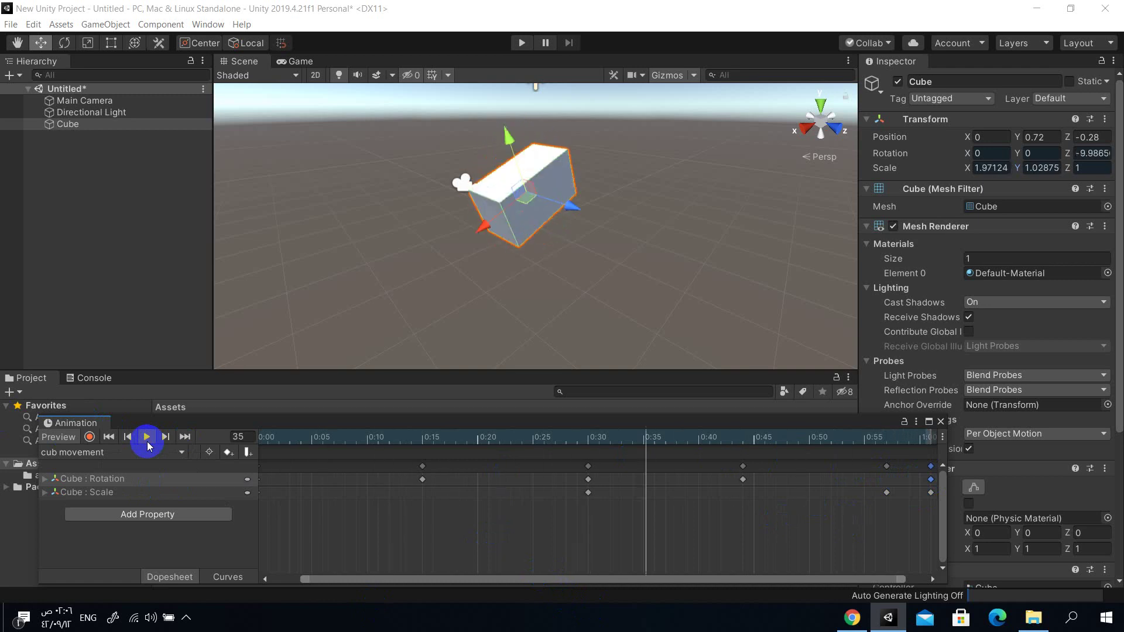
pyautogui.click(89, 438)
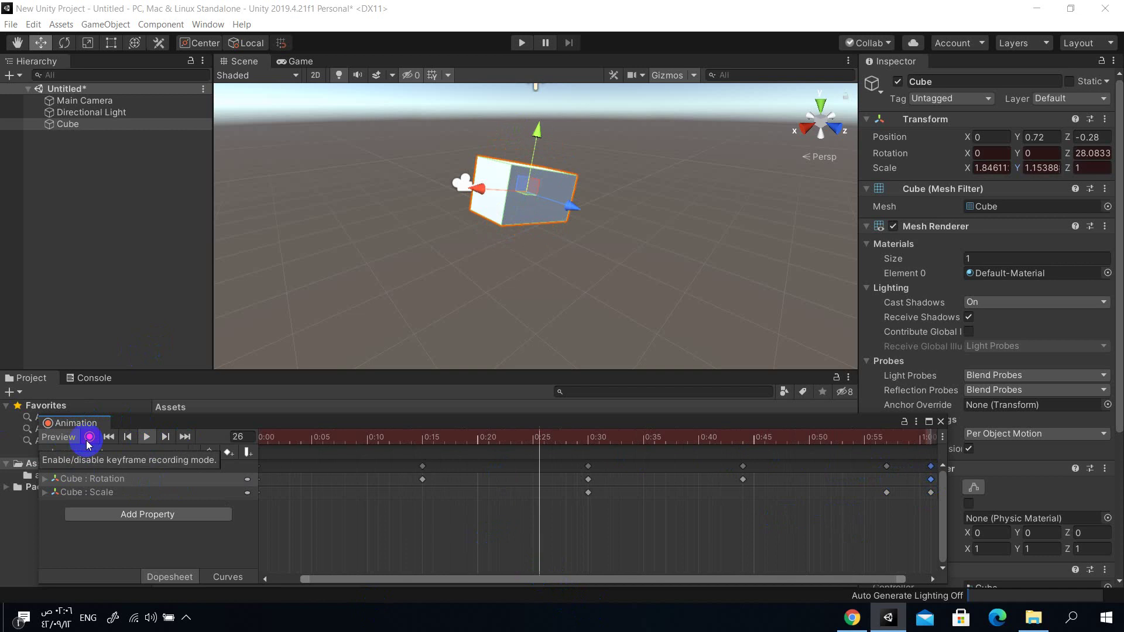
pyautogui.click(146, 437)
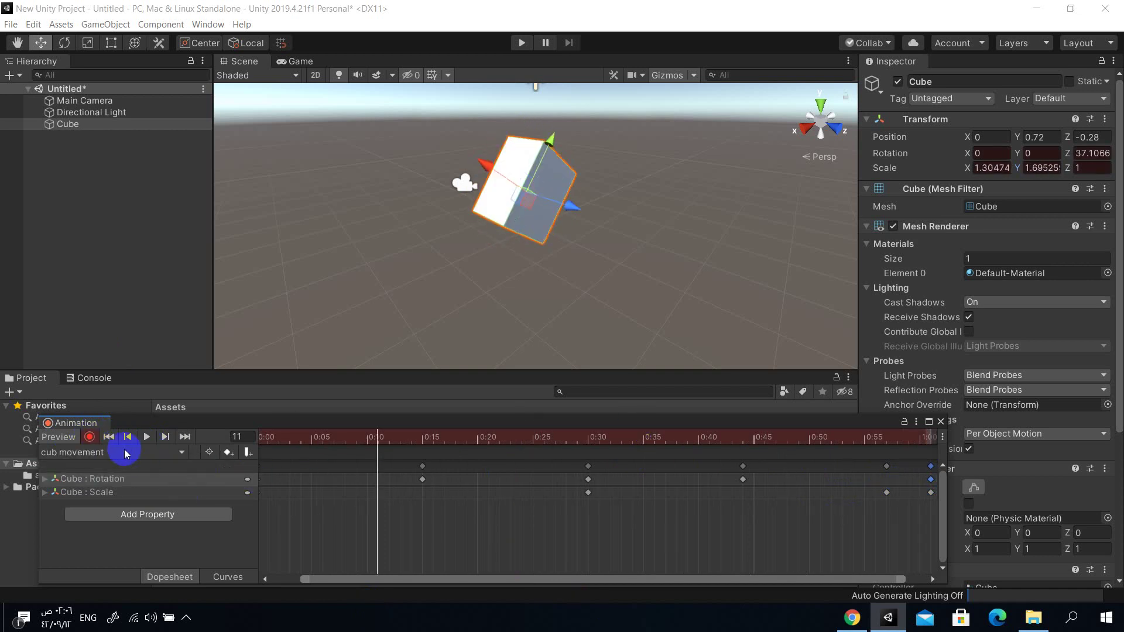
pyautogui.click(90, 436)
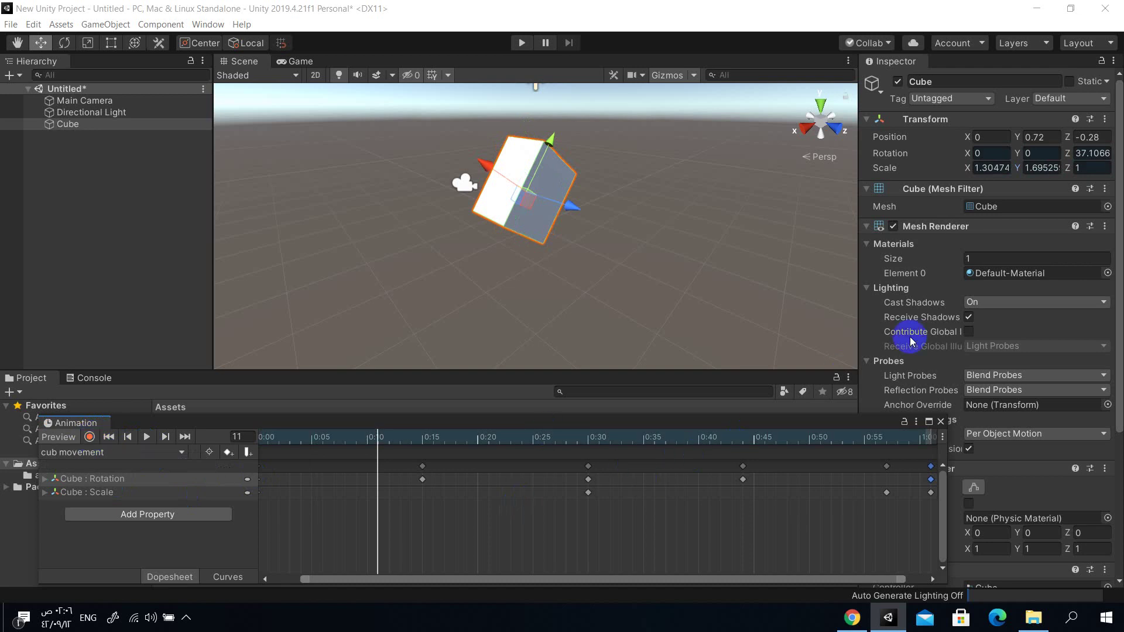
# - Shrink the Animation panel to a bottom strip to reveal the project's Assets folder
pyautogui.scroll(-5, 995, 245)
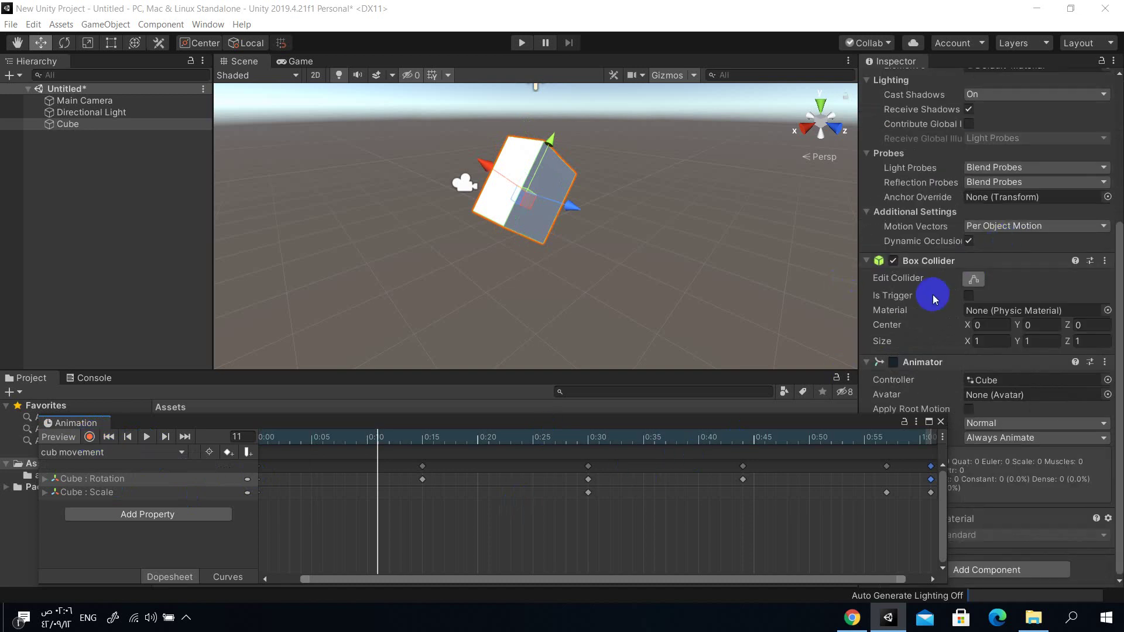
pyautogui.scroll(5, 932, 293)
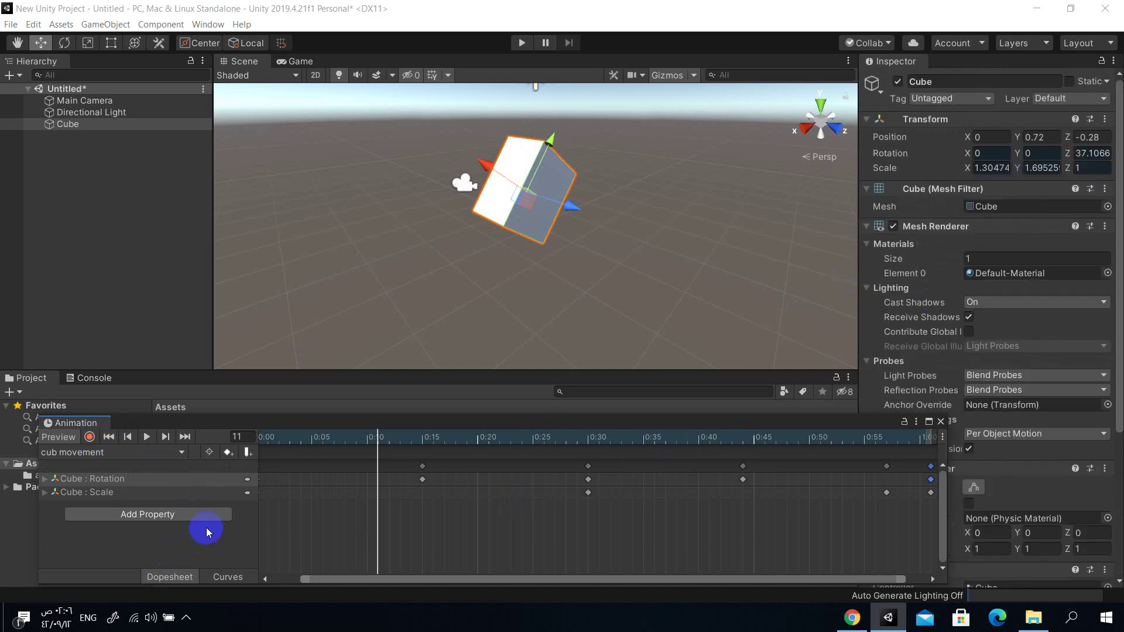
pyautogui.click(270, 412)
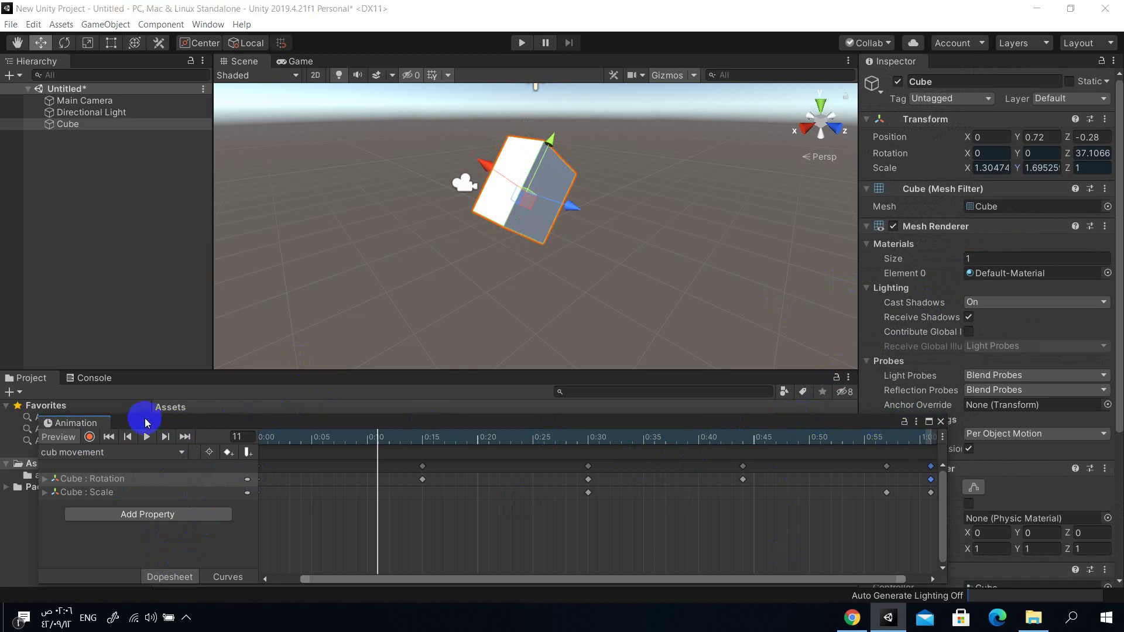
pyautogui.moveTo(890, 428); pyautogui.dragTo(857, 556)
# - In the animation folder, check the cub movement clip, then drag the Cube controller onto the scene cube
pyautogui.click(188, 474)
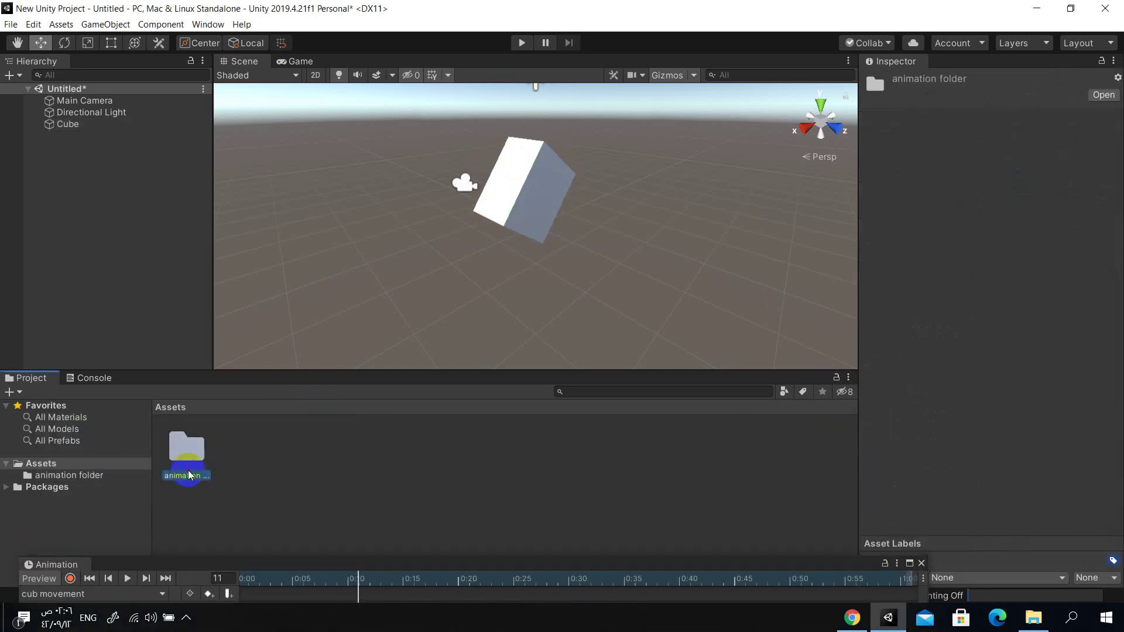
pyautogui.doubleClick(176, 449)
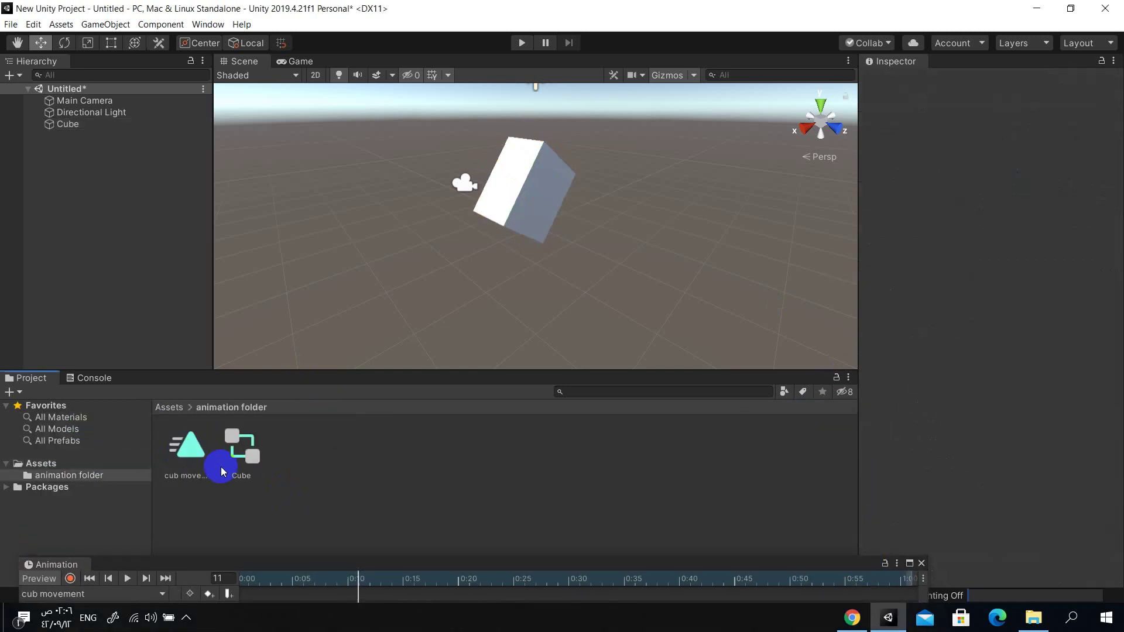
pyautogui.click(192, 453)
pyautogui.click(243, 444)
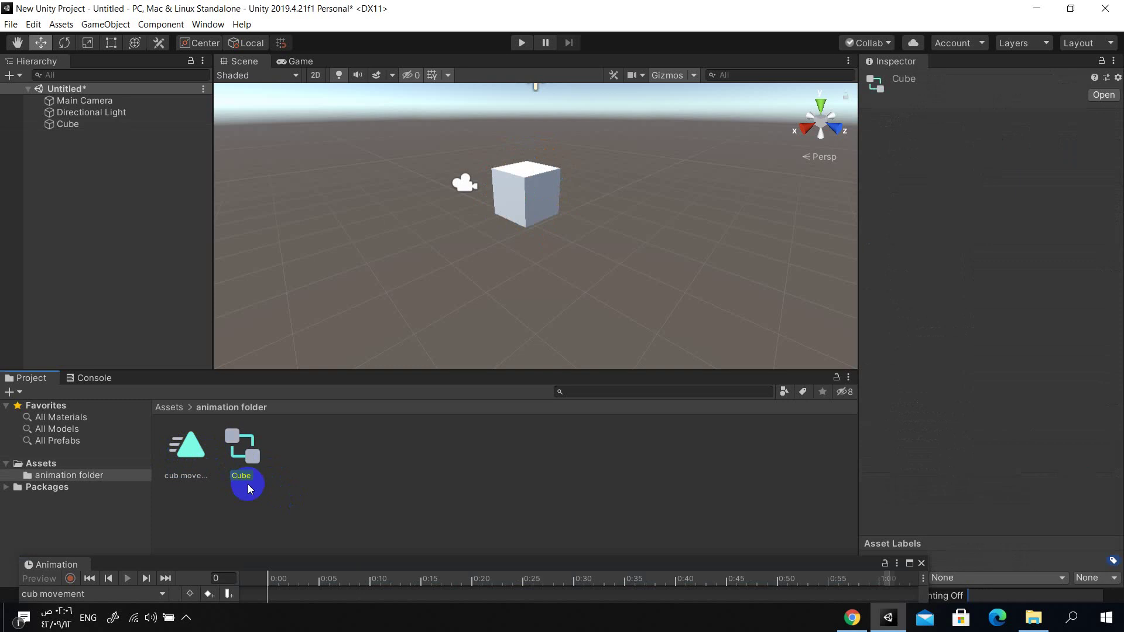
pyautogui.click(185, 449)
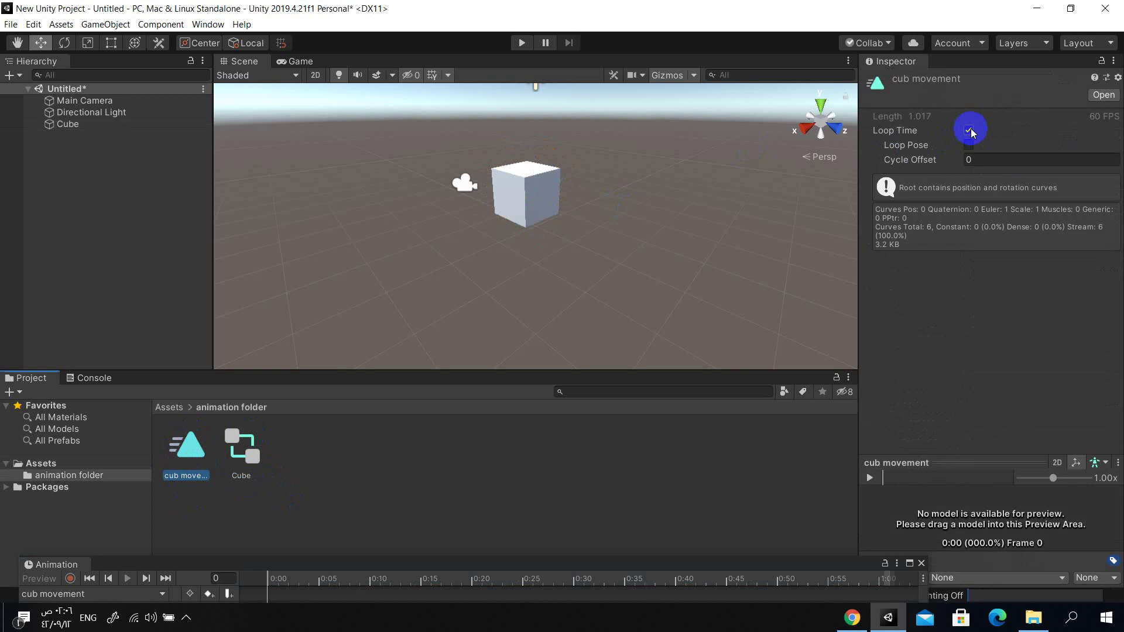
pyautogui.click(251, 476)
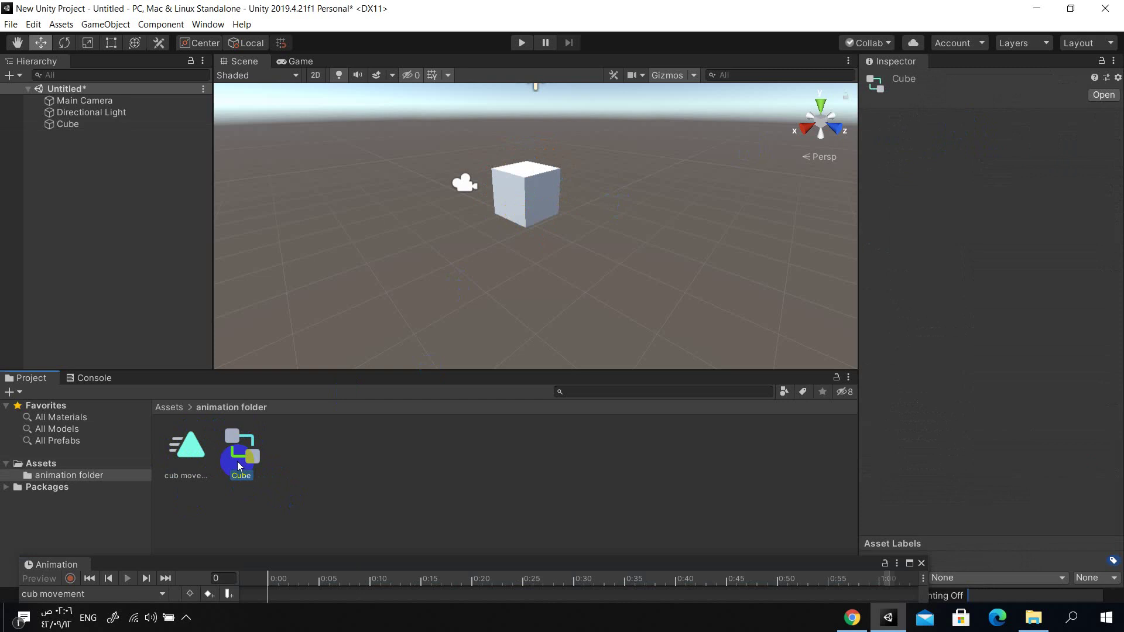
pyautogui.moveTo(238, 466); pyautogui.dragTo(510, 188)
# - Open the Cube controller's graph, place cub movement right of Entry, and enlarge the Animation timeline
pyautogui.doubleClick(239, 447)
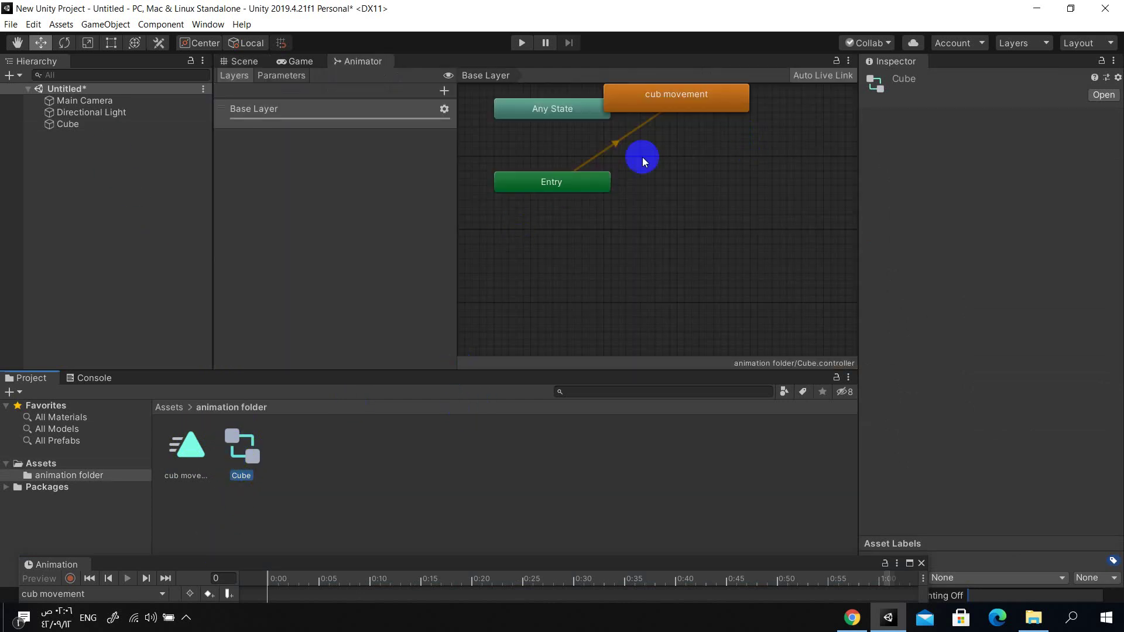
pyautogui.moveTo(669, 103); pyautogui.dragTo(690, 220)
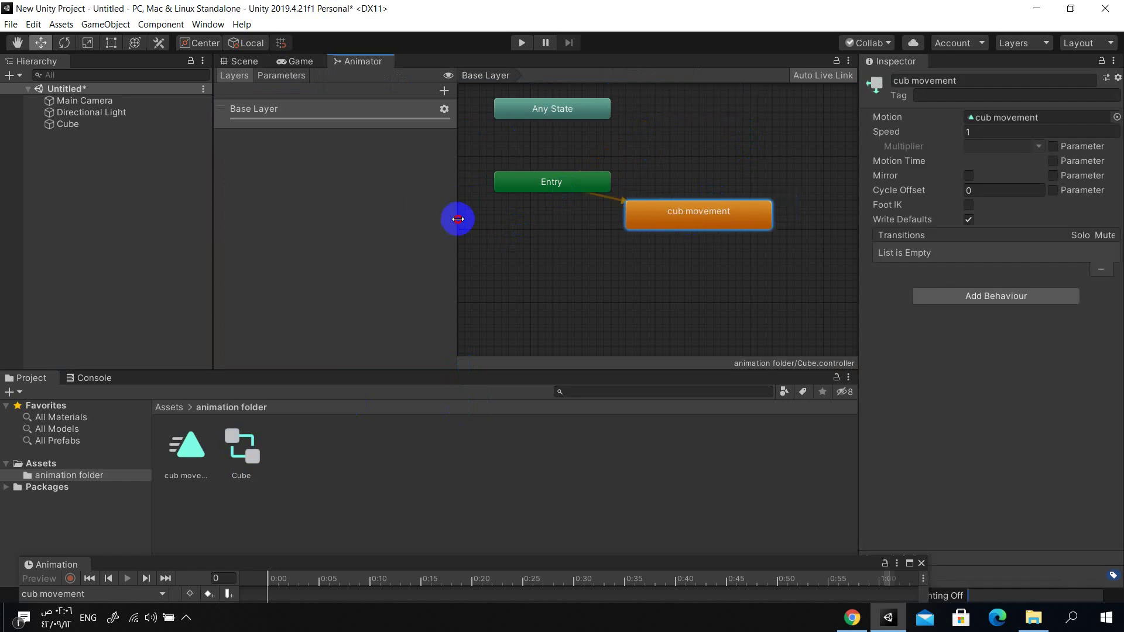
pyautogui.moveTo(457, 219); pyautogui.dragTo(336, 226)
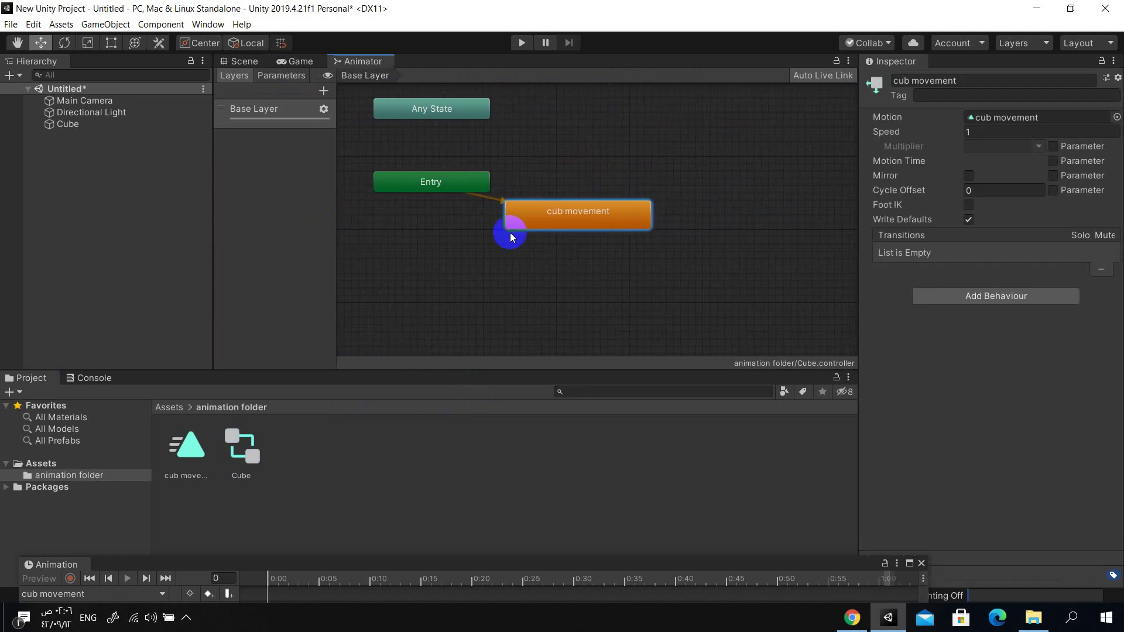
pyautogui.click(402, 184)
pyautogui.click(576, 216)
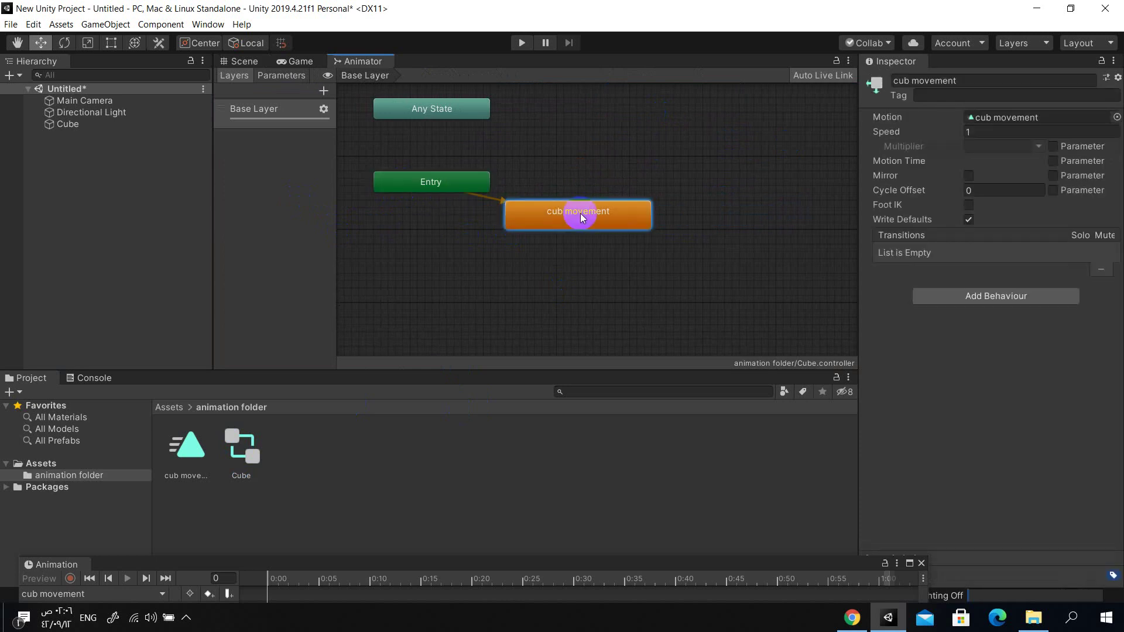
pyautogui.moveTo(580, 217); pyautogui.dragTo(616, 226)
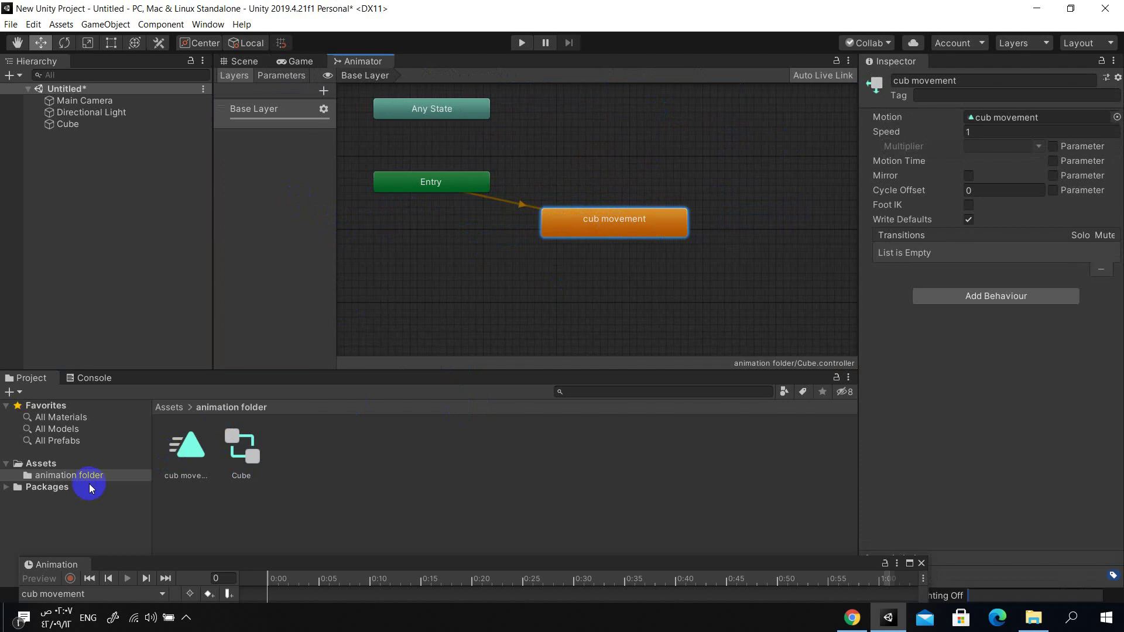
pyautogui.moveTo(361, 561); pyautogui.dragTo(359, 326)
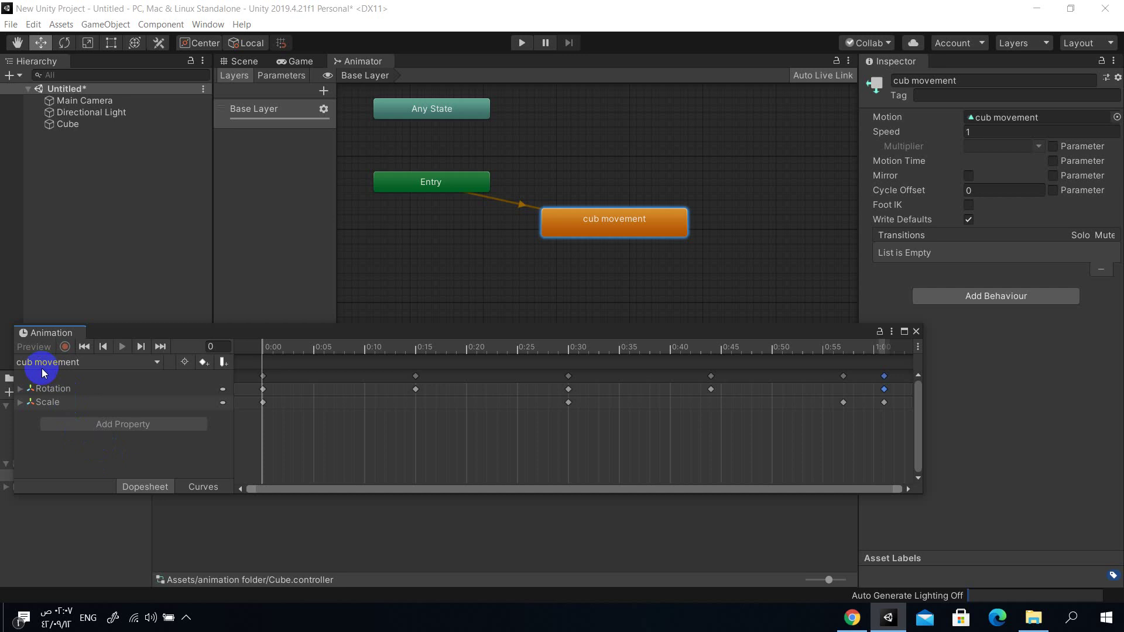
# - Box-select every Rotation and Scale keyframe in the cub movement dopesheet and delete them all
pyautogui.click(222, 363)
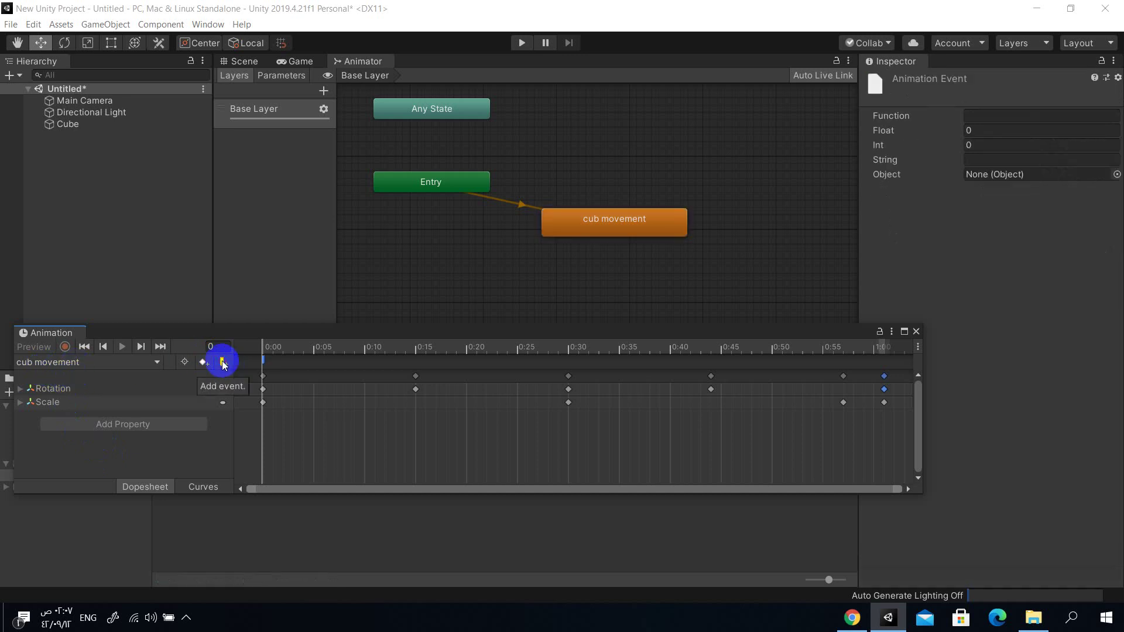
pyautogui.click(209, 364)
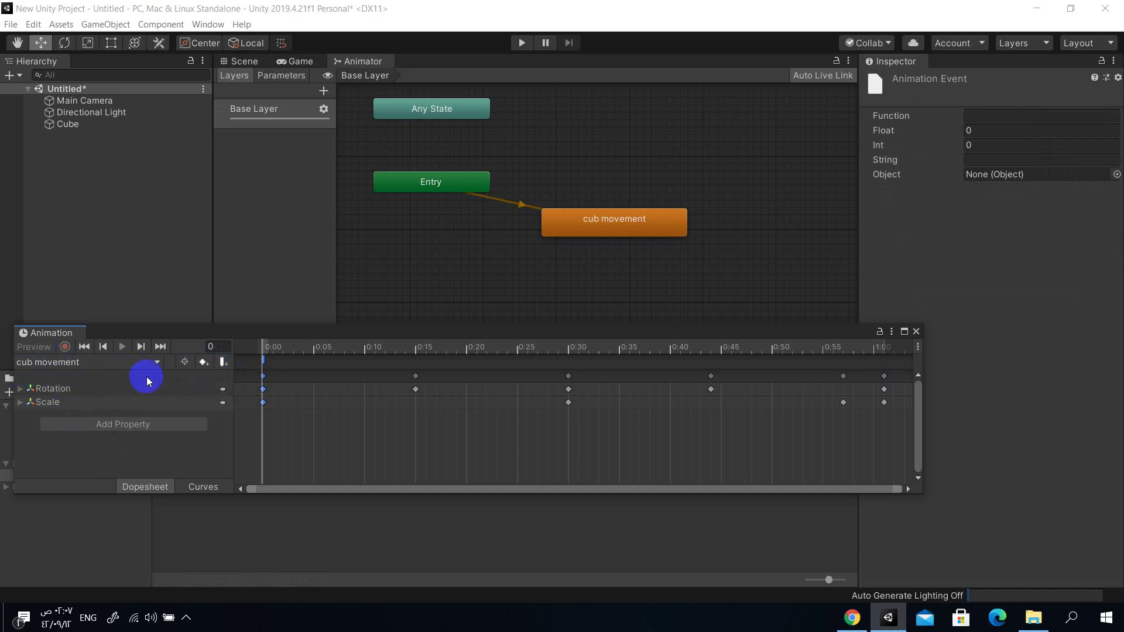
pyautogui.click(186, 617)
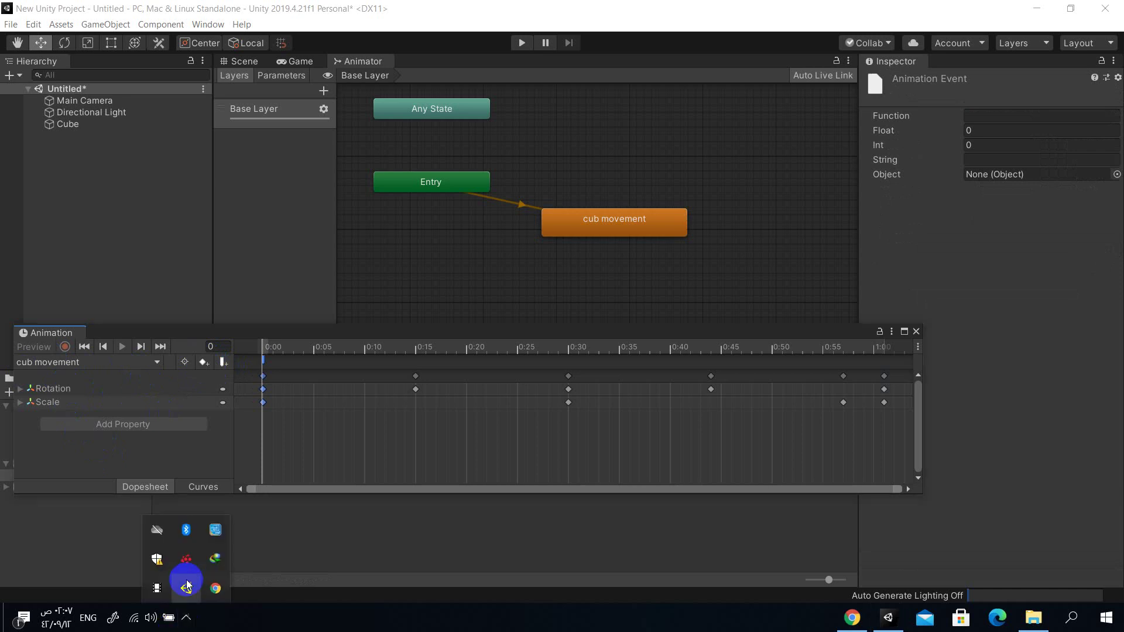
pyautogui.click(158, 589)
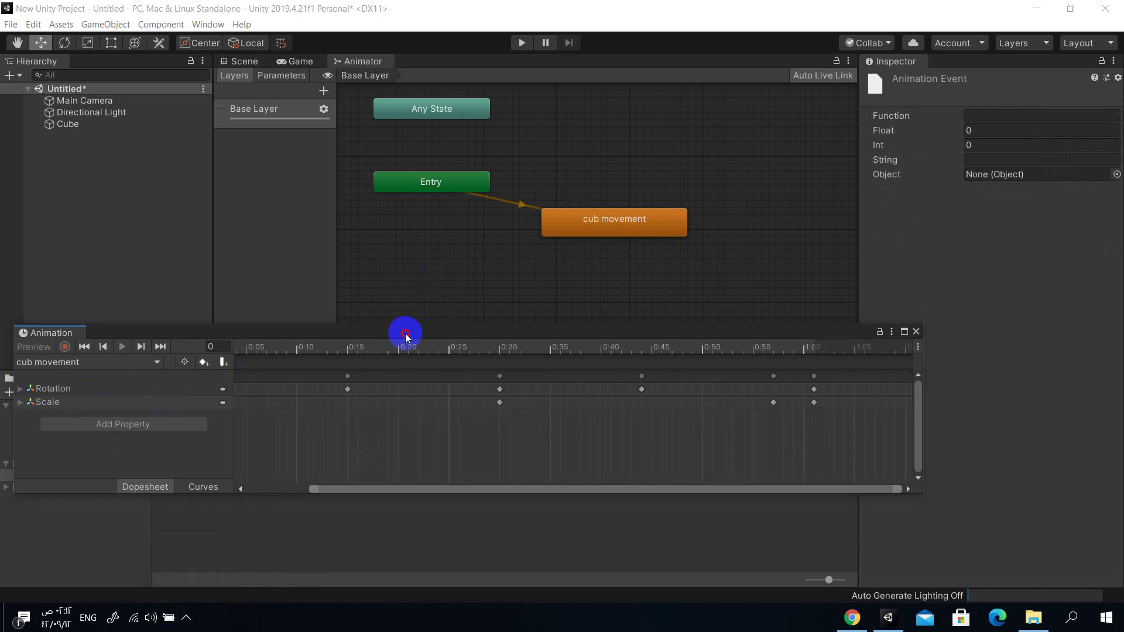
pyautogui.moveTo(406, 335); pyautogui.dragTo(364, 403)
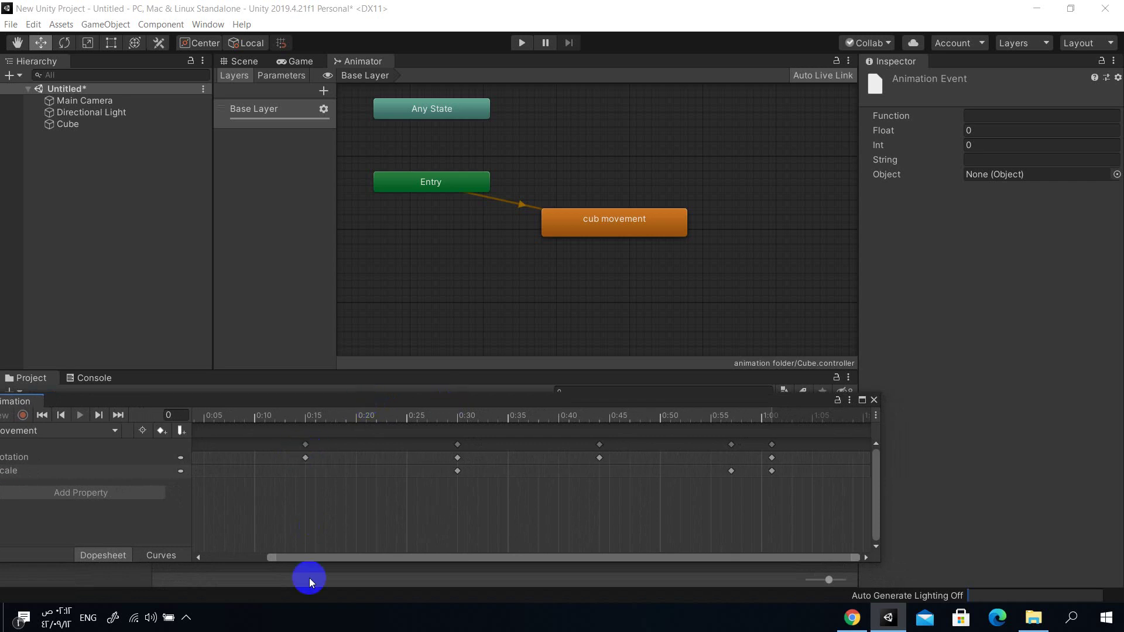
pyautogui.moveTo(305, 565); pyautogui.dragTo(200, 543)
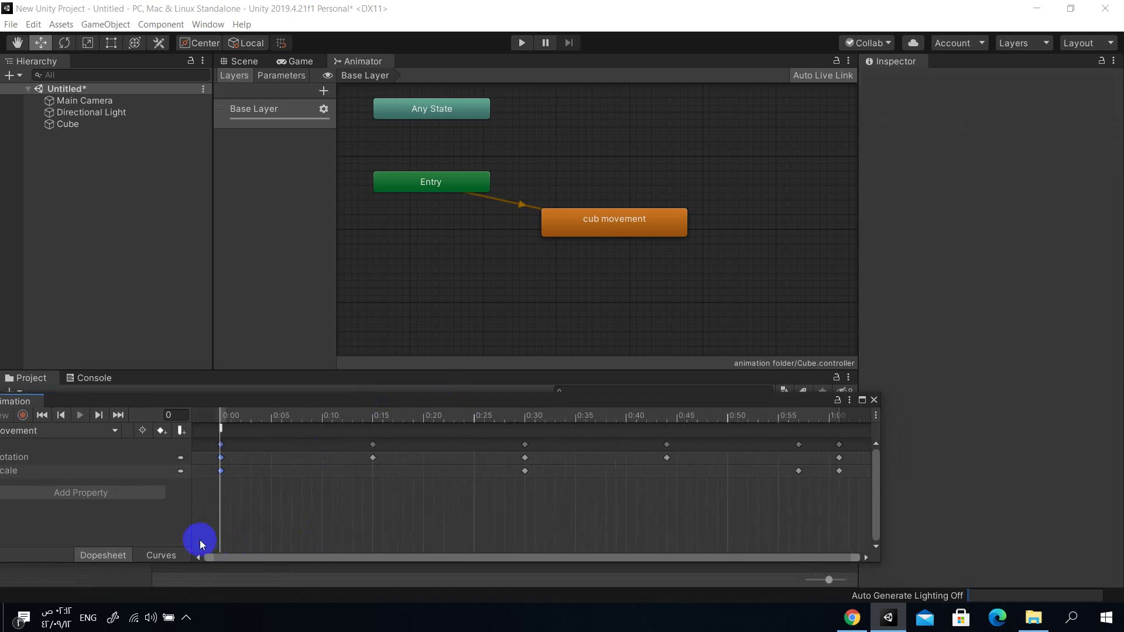
pyautogui.click(376, 433)
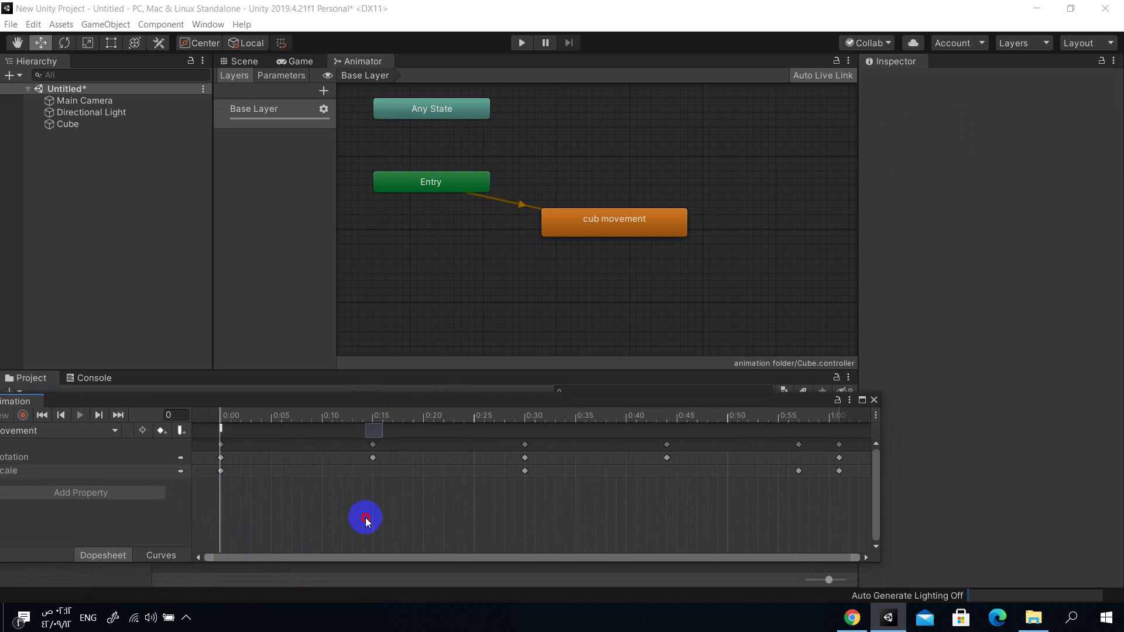
pyautogui.moveTo(392, 516); pyautogui.dragTo(339, 426)
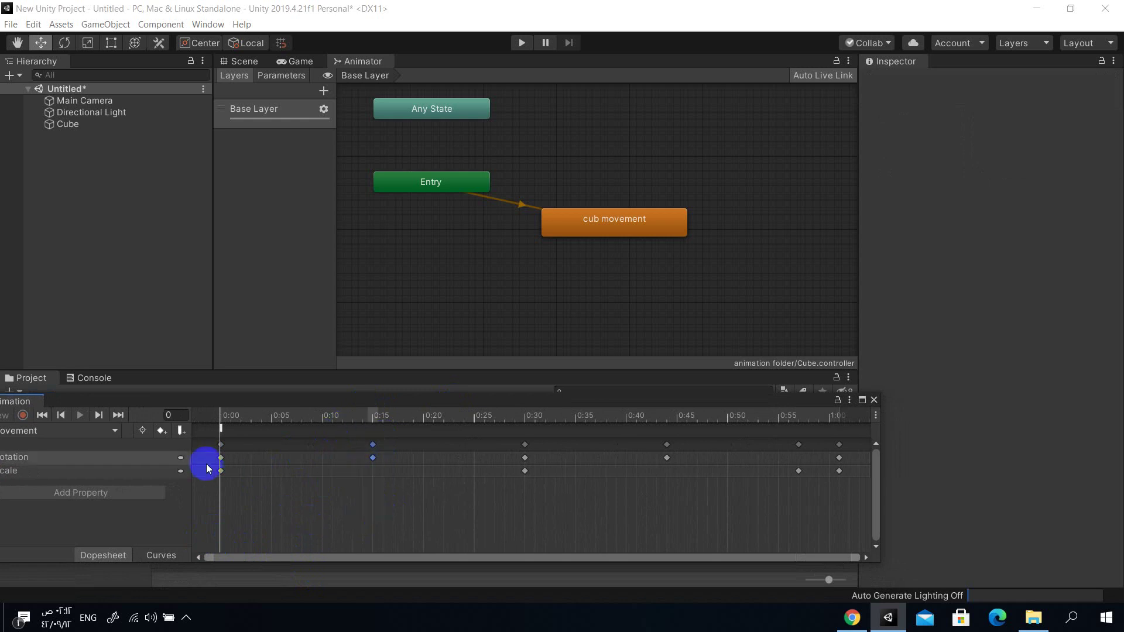
pyautogui.moveTo(209, 440)
pyautogui.mouseDown()
pyautogui.moveTo(211, 484)
pyautogui.moveTo(379, 517)
pyautogui.moveTo(748, 489)
pyautogui.moveTo(853, 495)
pyautogui.moveTo(855, 506)
pyautogui.moveTo(597, 502)
pyautogui.moveTo(257, 462)
pyautogui.moveTo(208, 439)
pyautogui.mouseUp()
pyautogui.press('Delete')
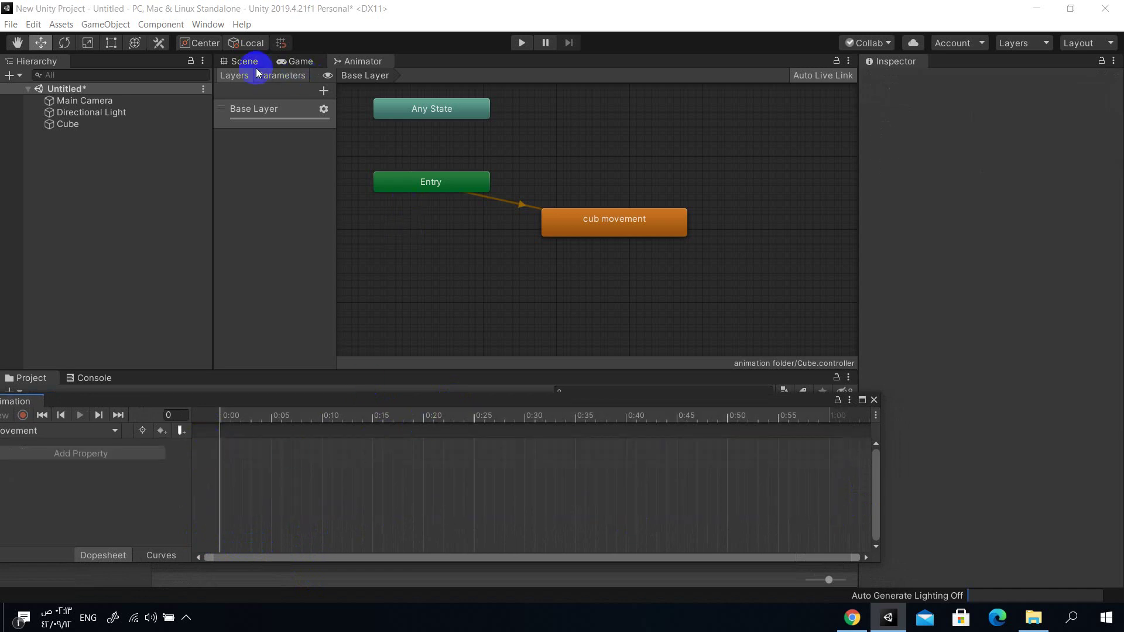
# - Check the cube in the Game view, then return to the Scene view and select the cube
pyautogui.click(253, 65)
pyautogui.click(289, 65)
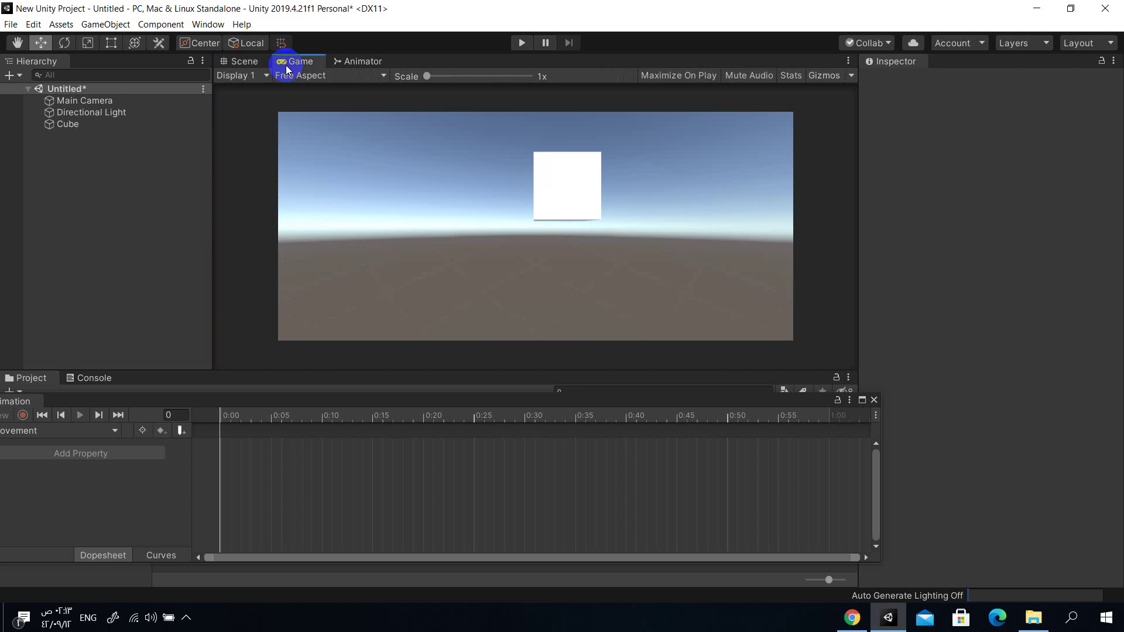
pyautogui.click(240, 62)
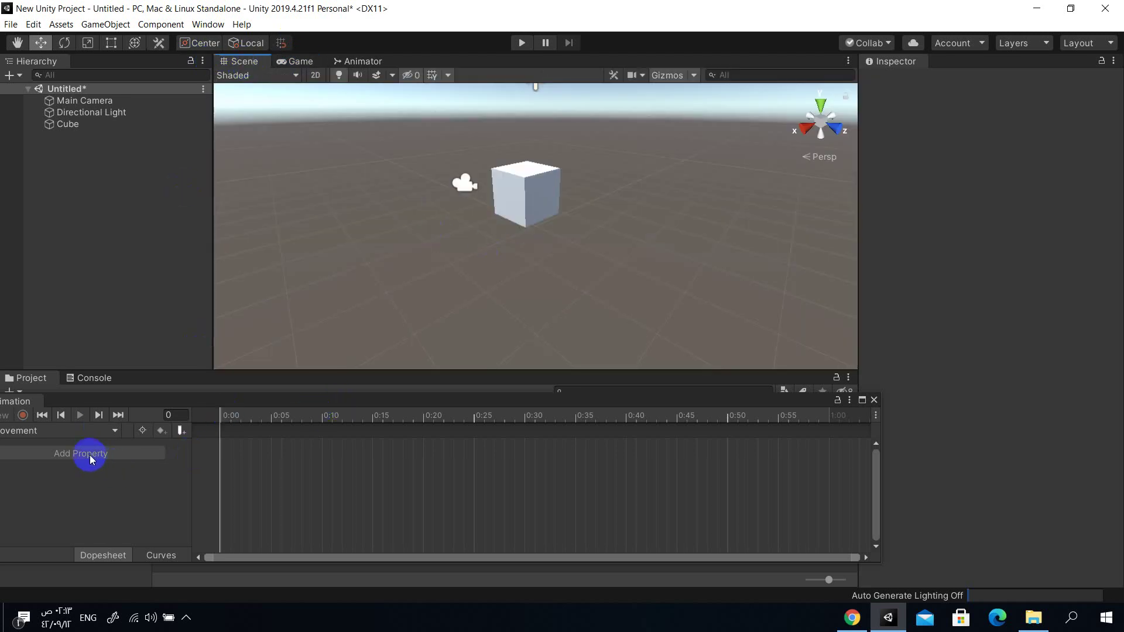
pyautogui.click(531, 198)
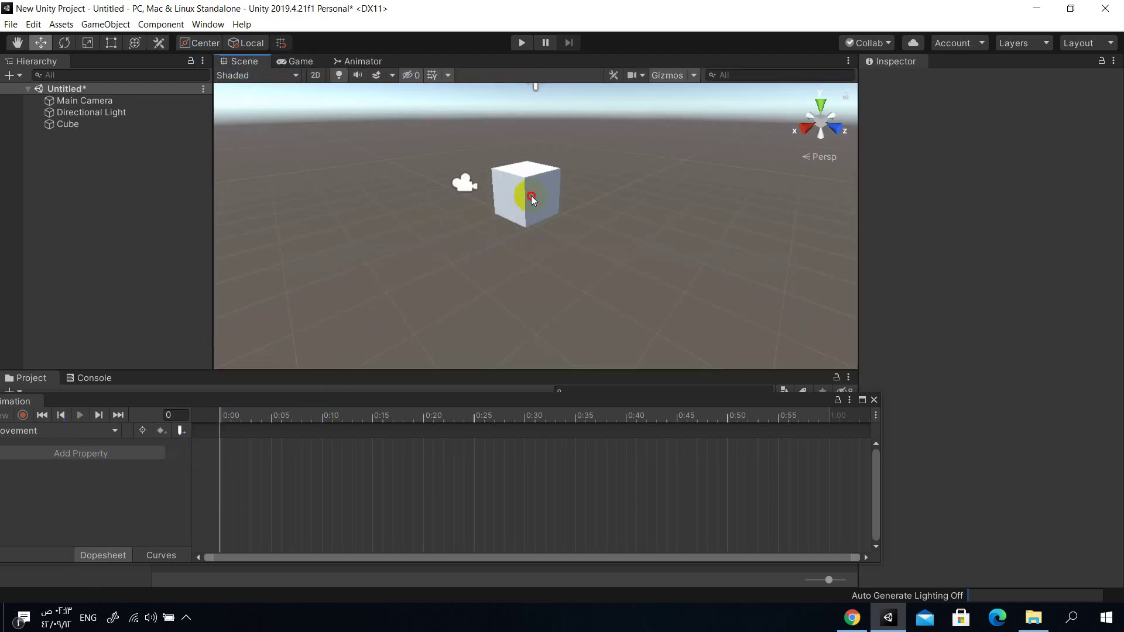
# - Start recording and key the cube's Rotation Z at 45 at 0:30 and 0 at 1:00
pyautogui.click(23, 416)
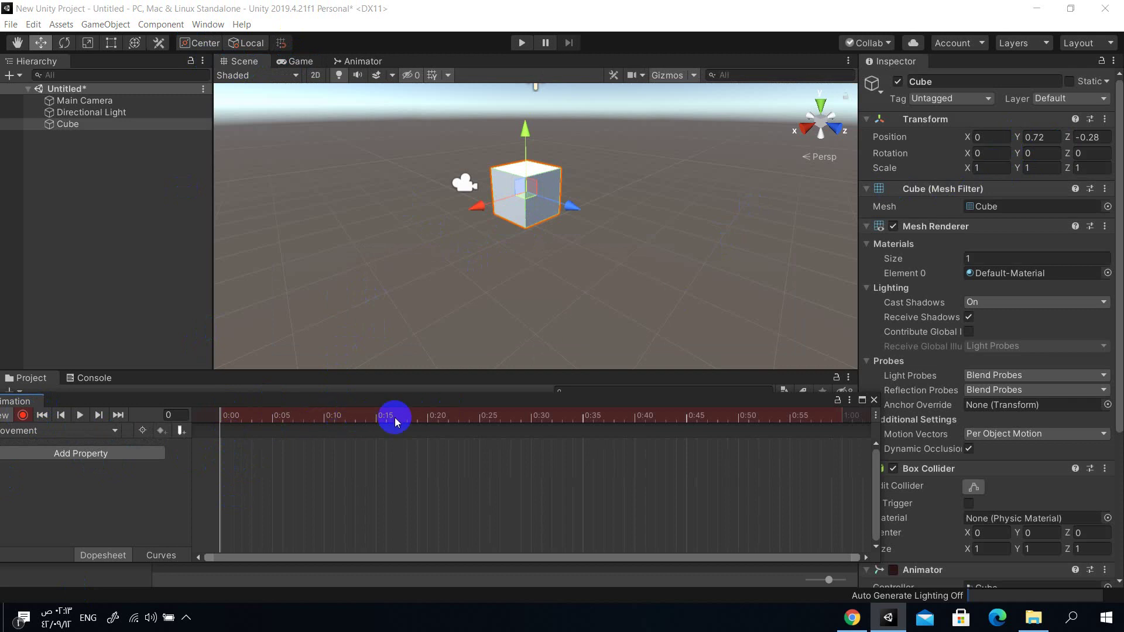
pyautogui.click(540, 416)
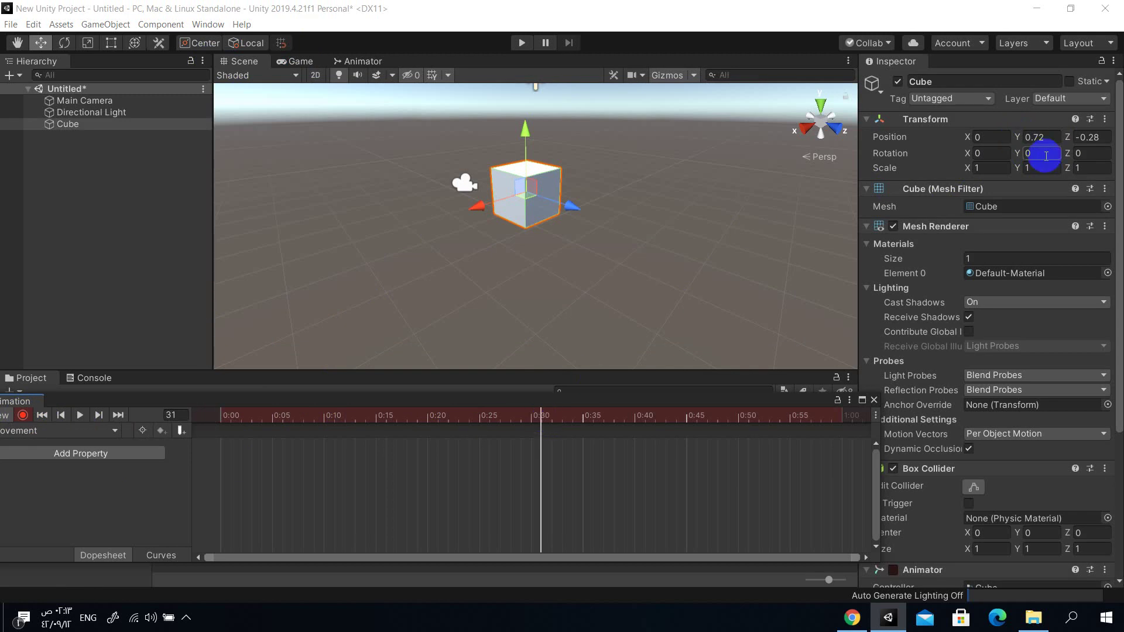
pyautogui.click(1079, 153)
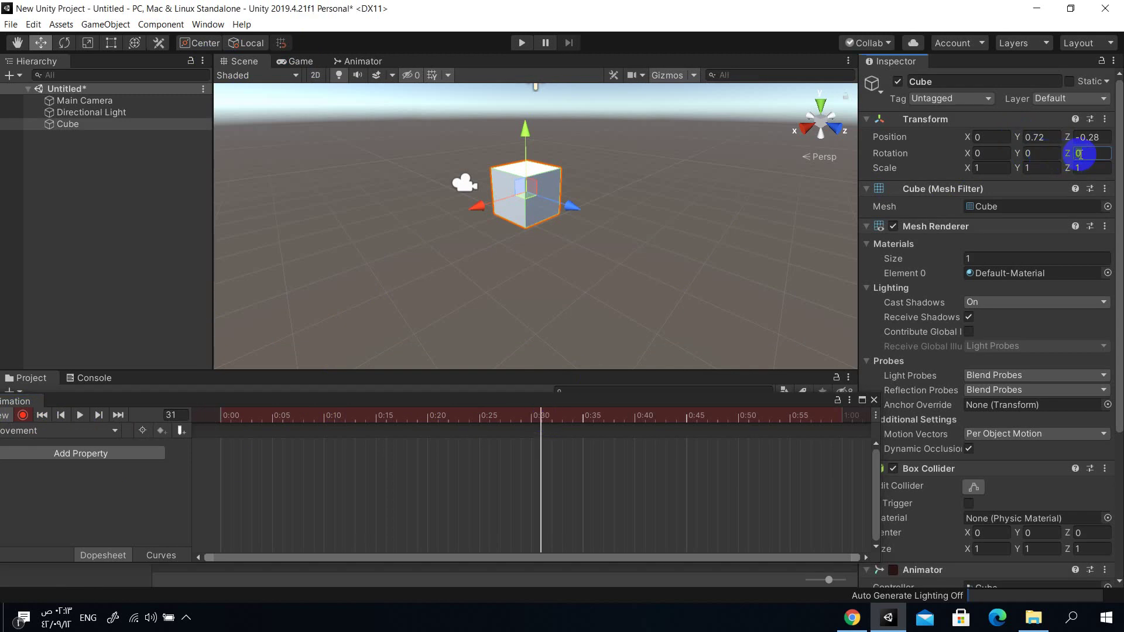
pyautogui.write('45')
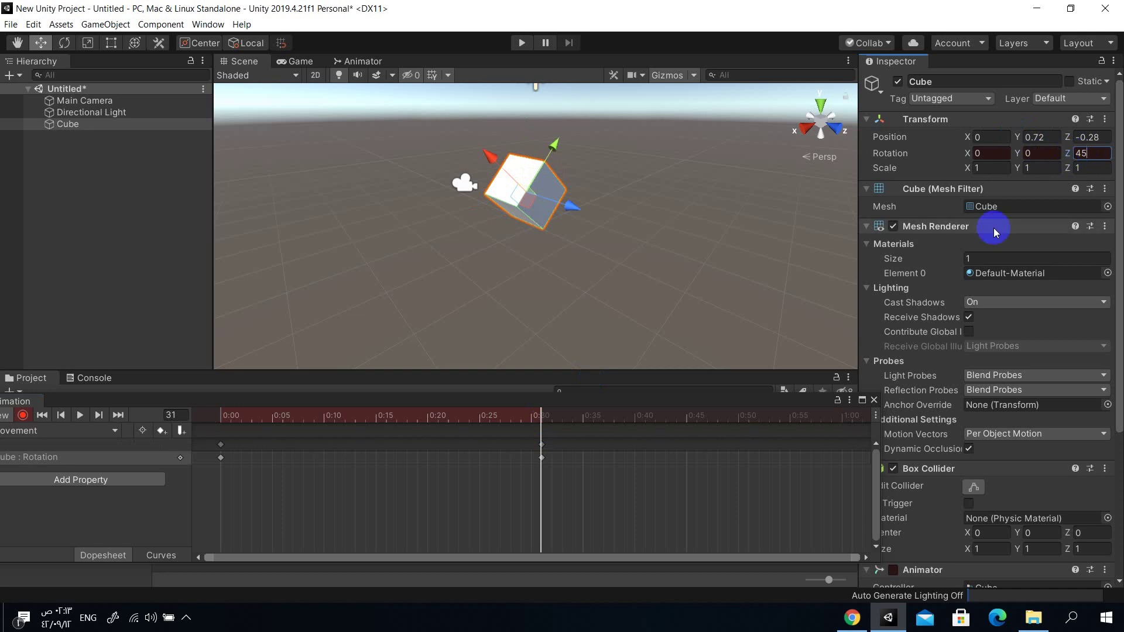
pyautogui.click(853, 419)
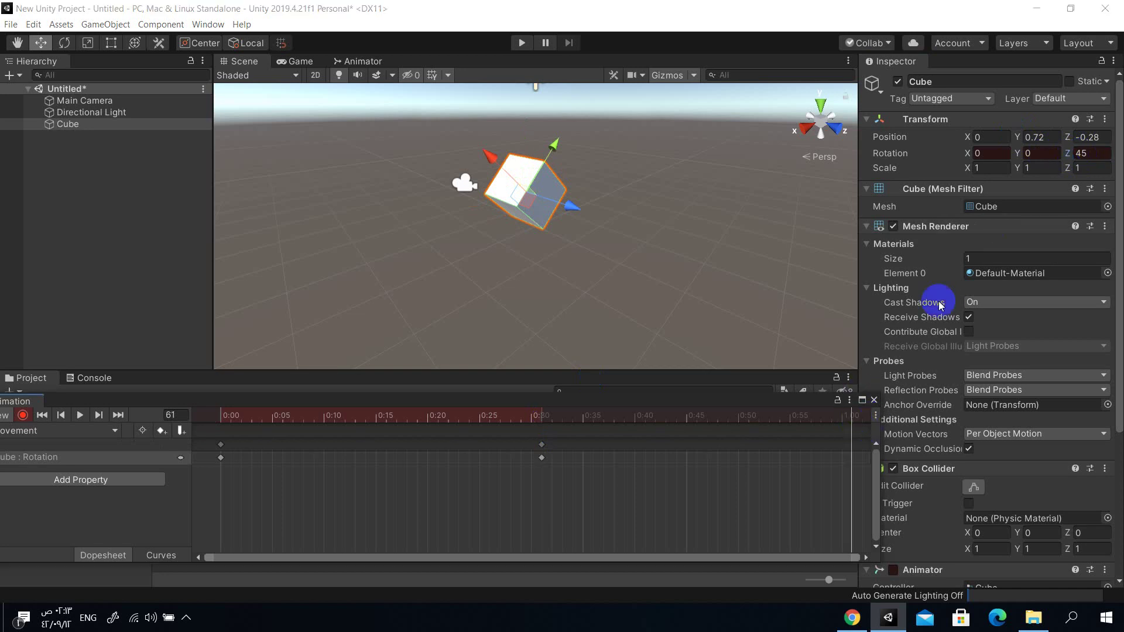
pyautogui.click(1089, 162)
pyautogui.click(1088, 153)
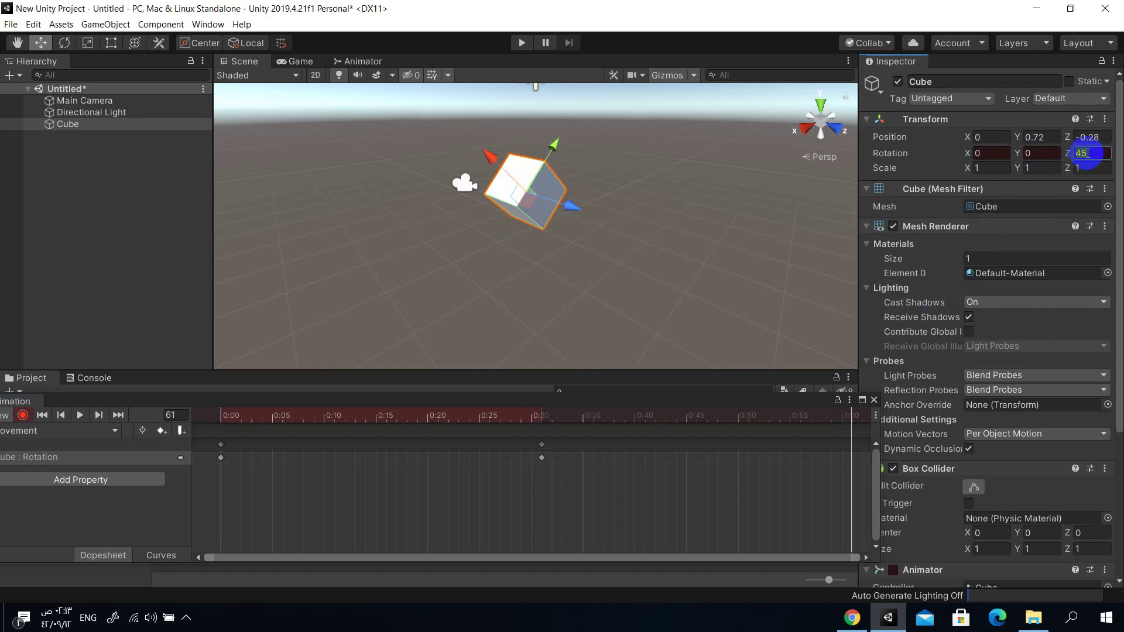
pyautogui.write('0')
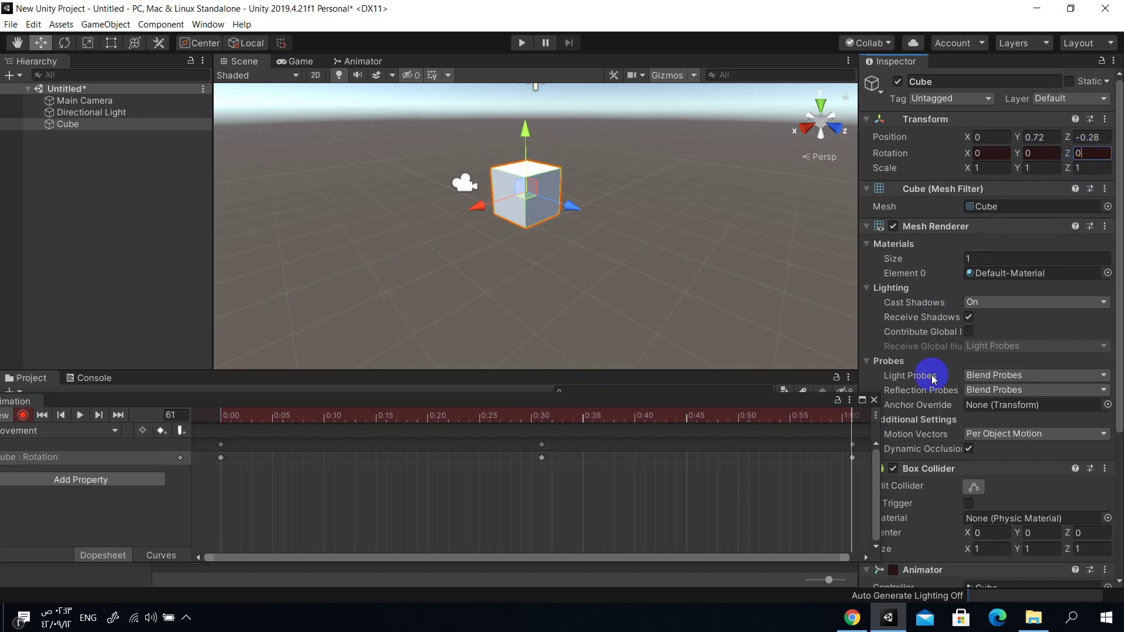
# - Key the cube's Rotation Z at -45 at 1:30
pyautogui.scroll(-3, 697, 439)
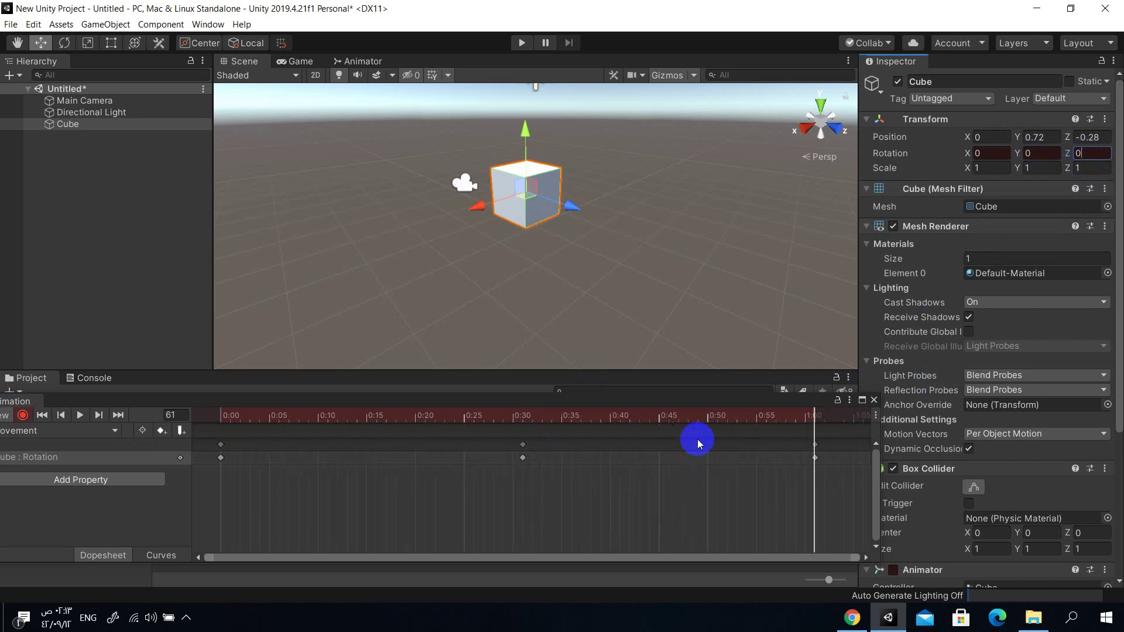
pyautogui.scroll(-4, 698, 443)
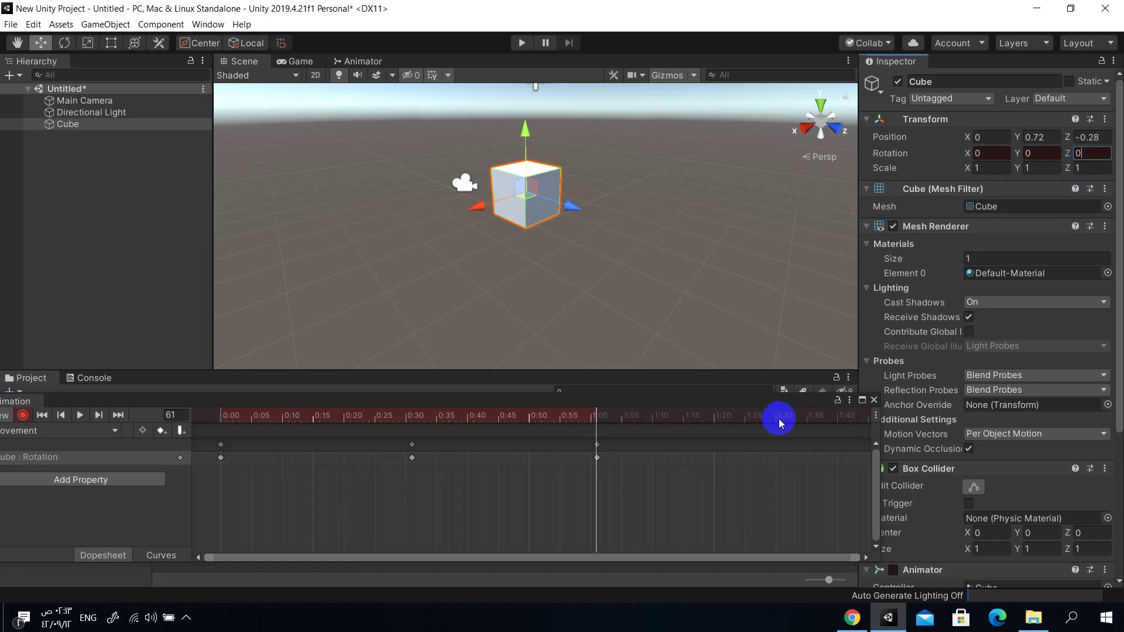
pyautogui.click(775, 419)
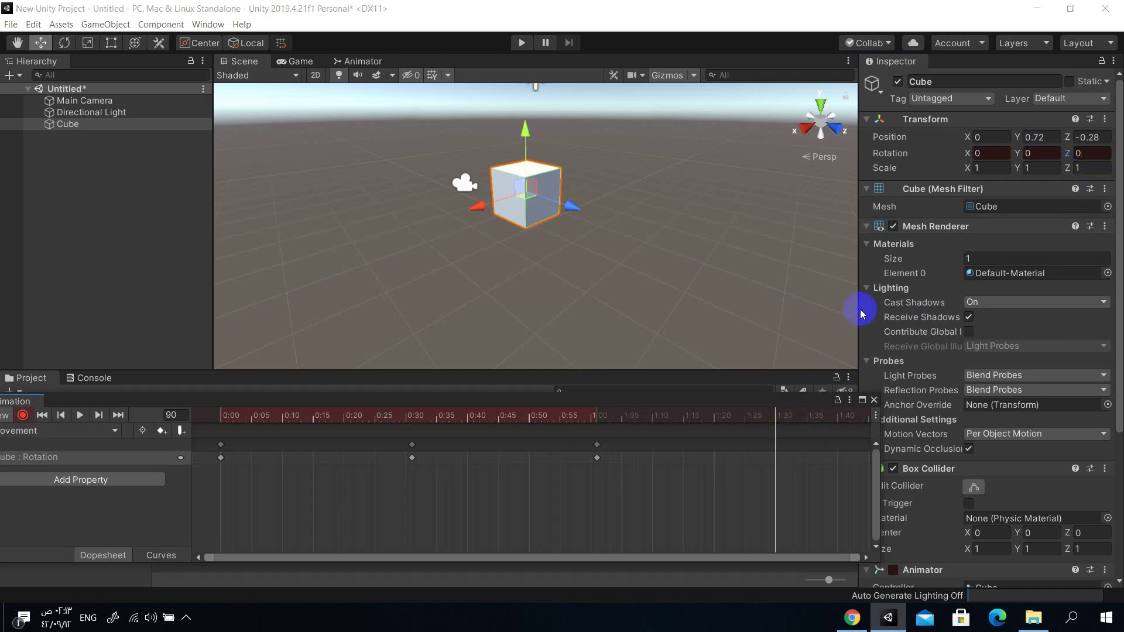
pyautogui.click(1088, 154)
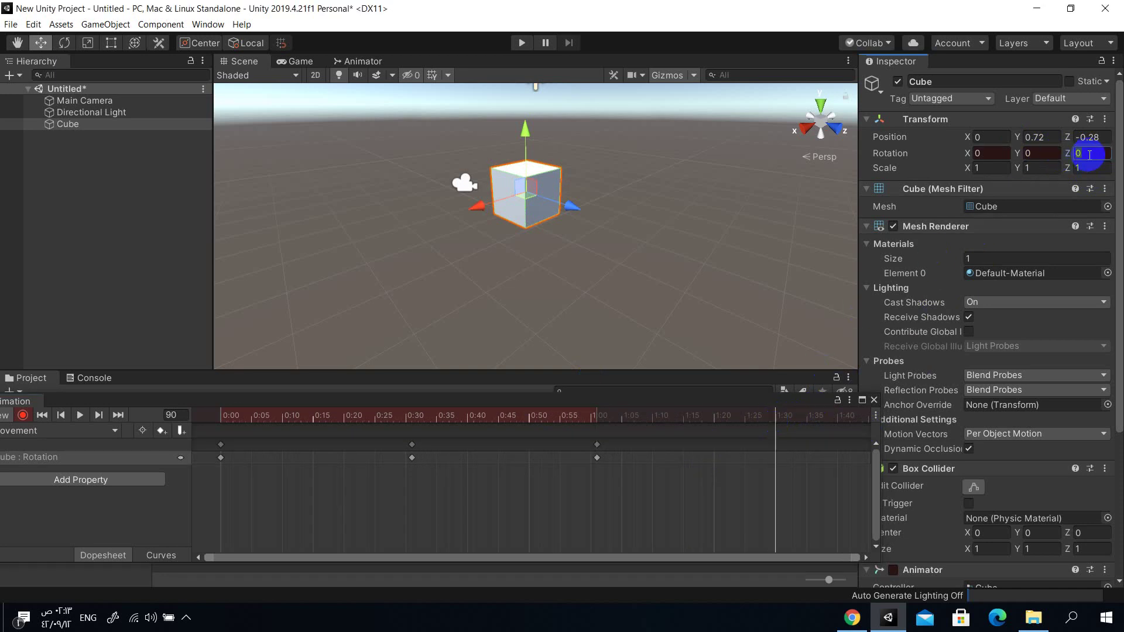
pyautogui.write('45')
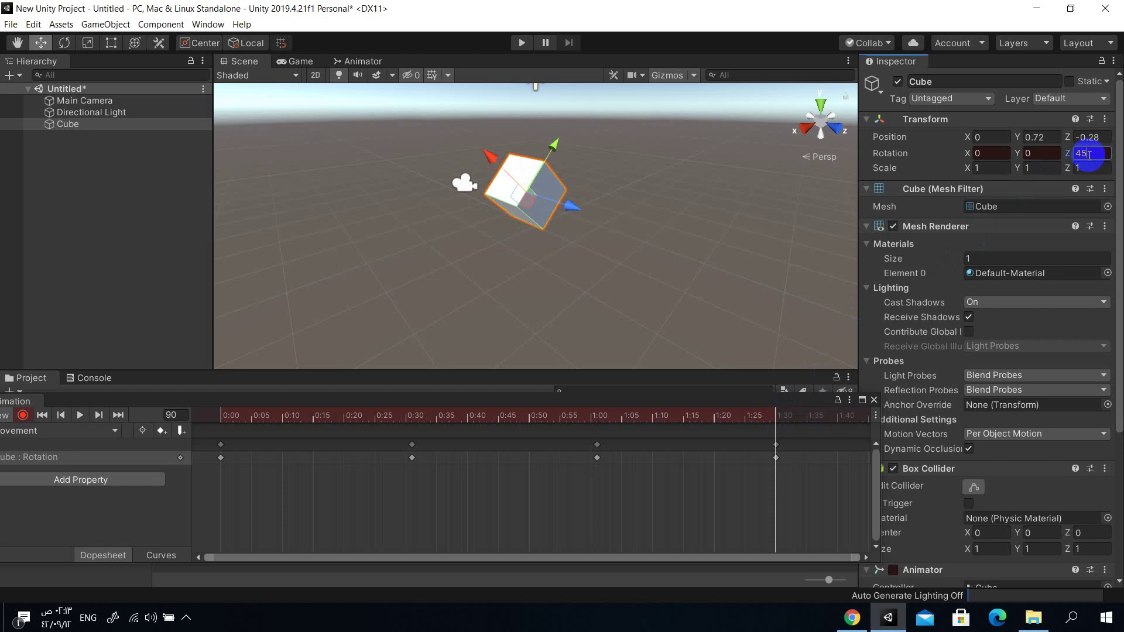
pyautogui.scroll(-5, 669, 457)
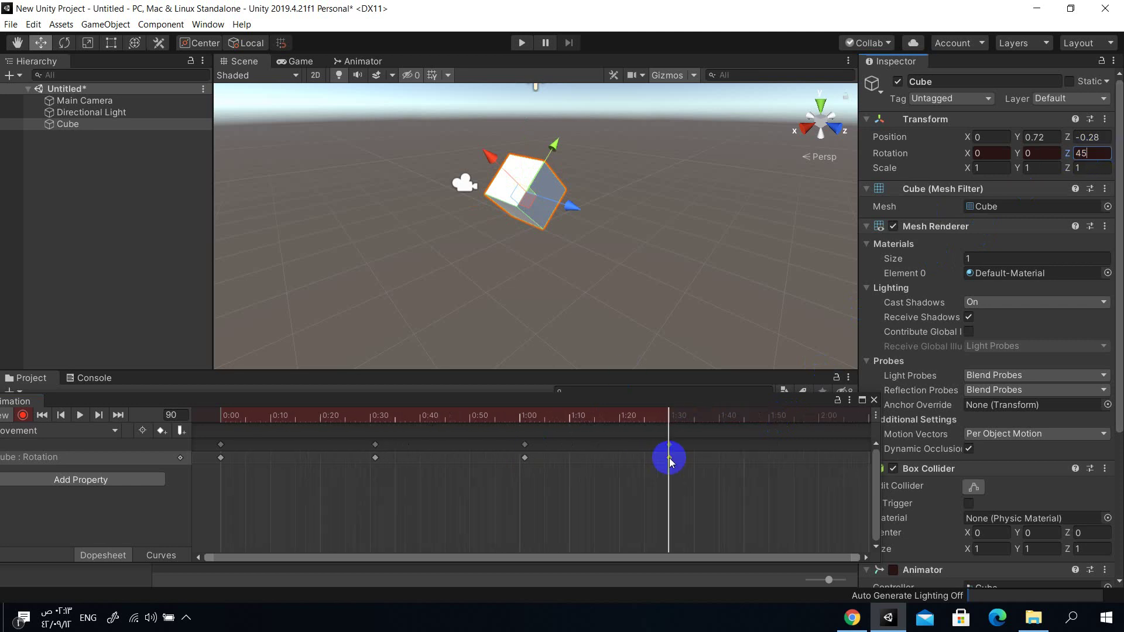
pyautogui.scroll(-1, 668, 458)
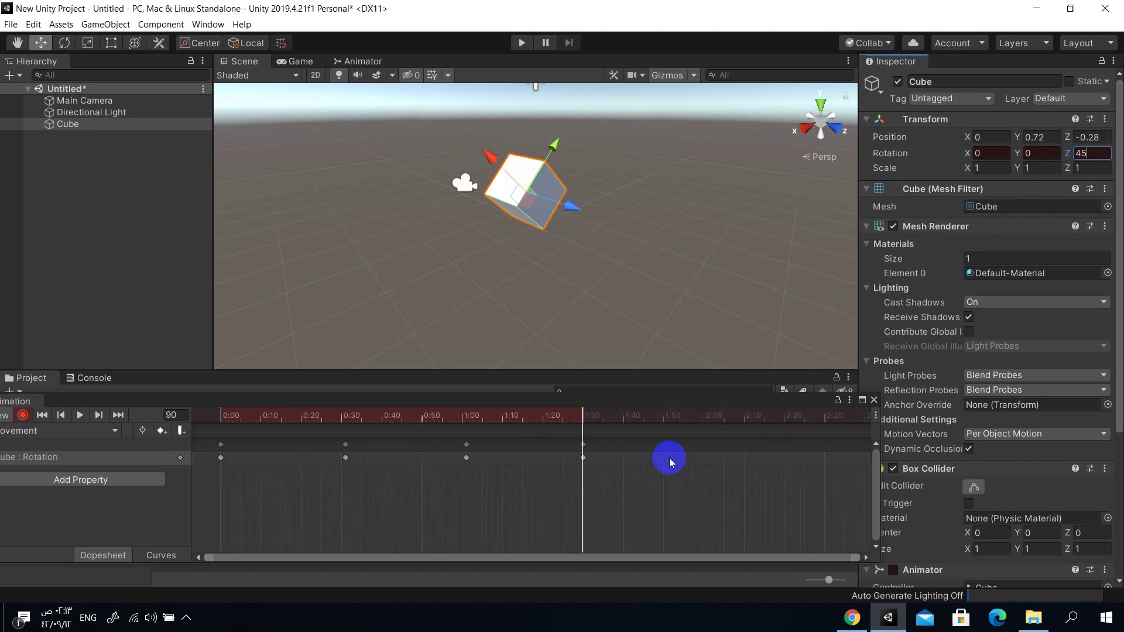
pyautogui.click(720, 416)
pyautogui.click(1092, 152)
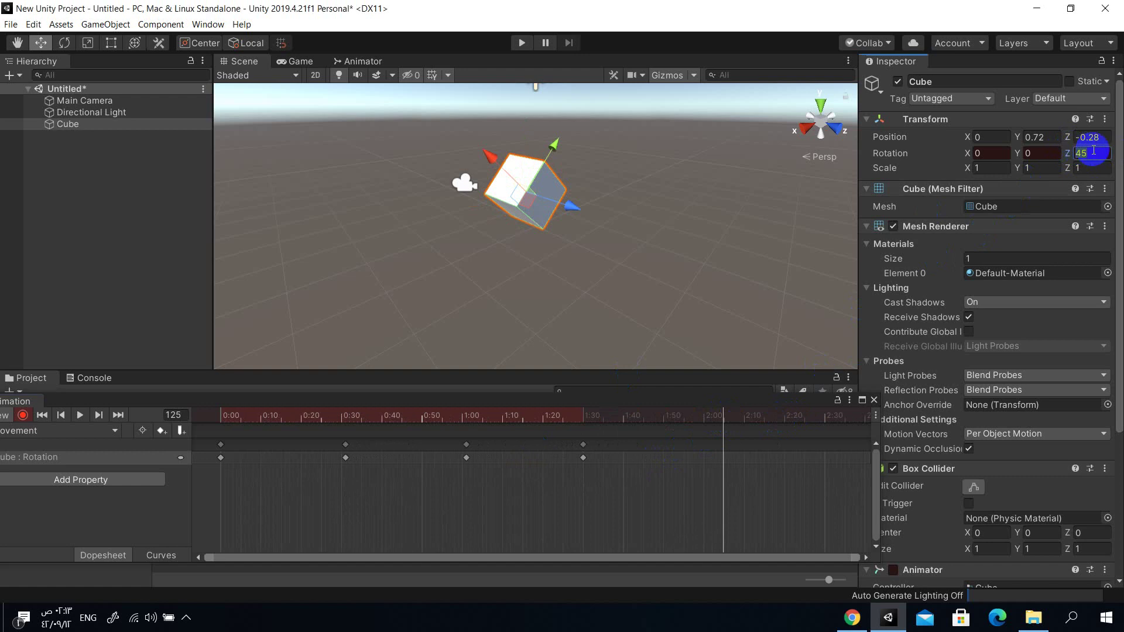
pyautogui.click(583, 415)
pyautogui.click(1090, 153)
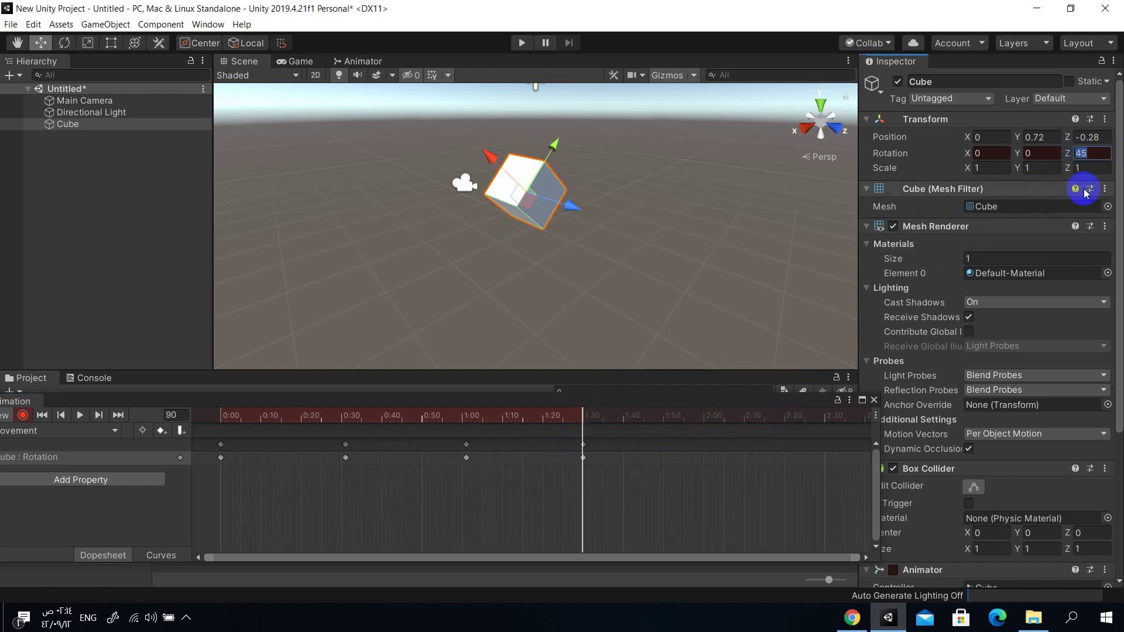
pyautogui.write('-45')
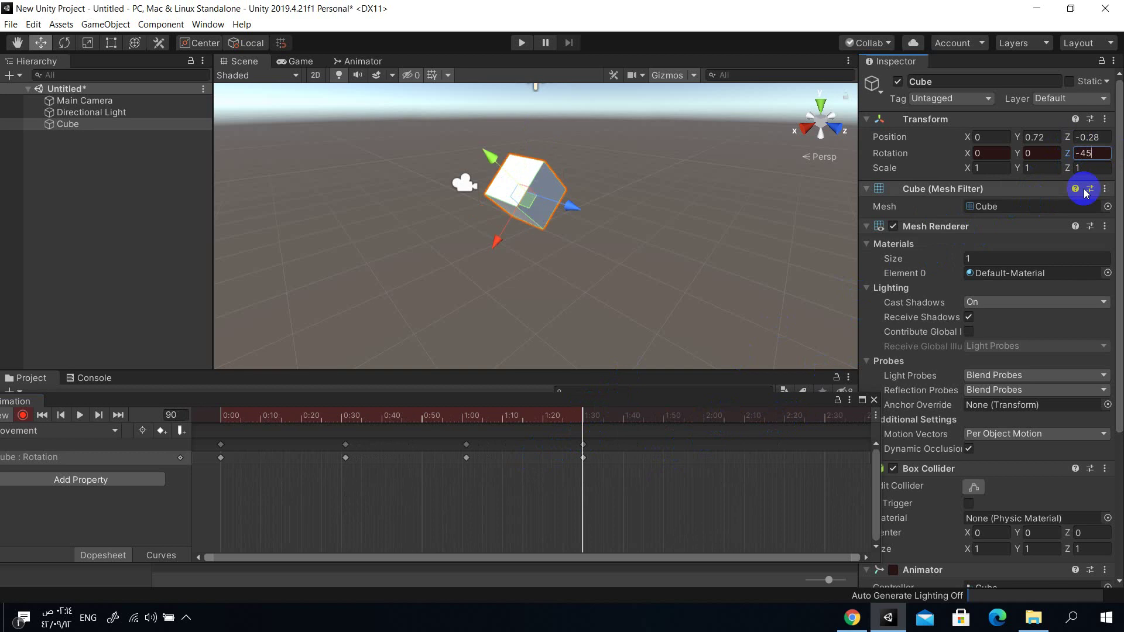
# - Key Rotation Z back to 0 at 2:00 and return the playhead to the clip start
pyautogui.click(709, 421)
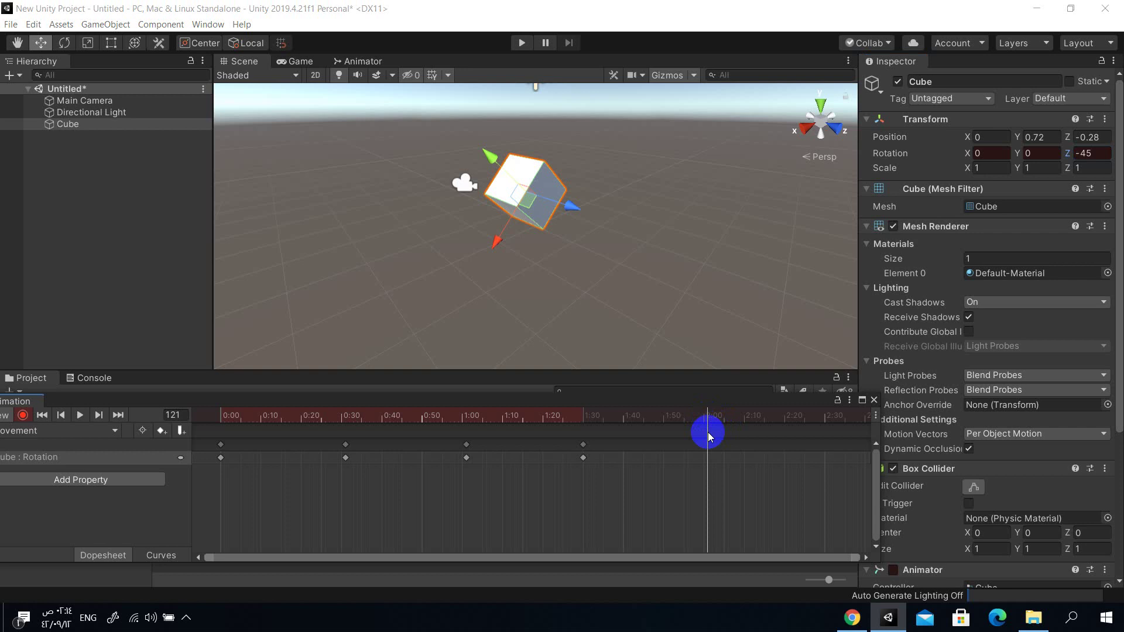
pyautogui.click(1092, 153)
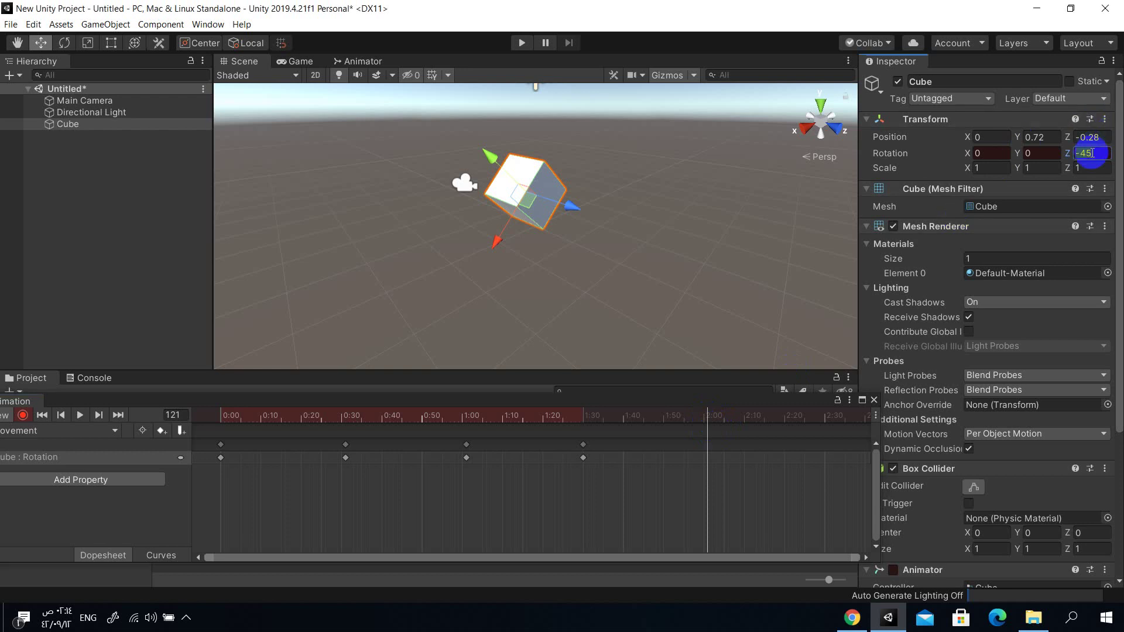
pyautogui.write('0')
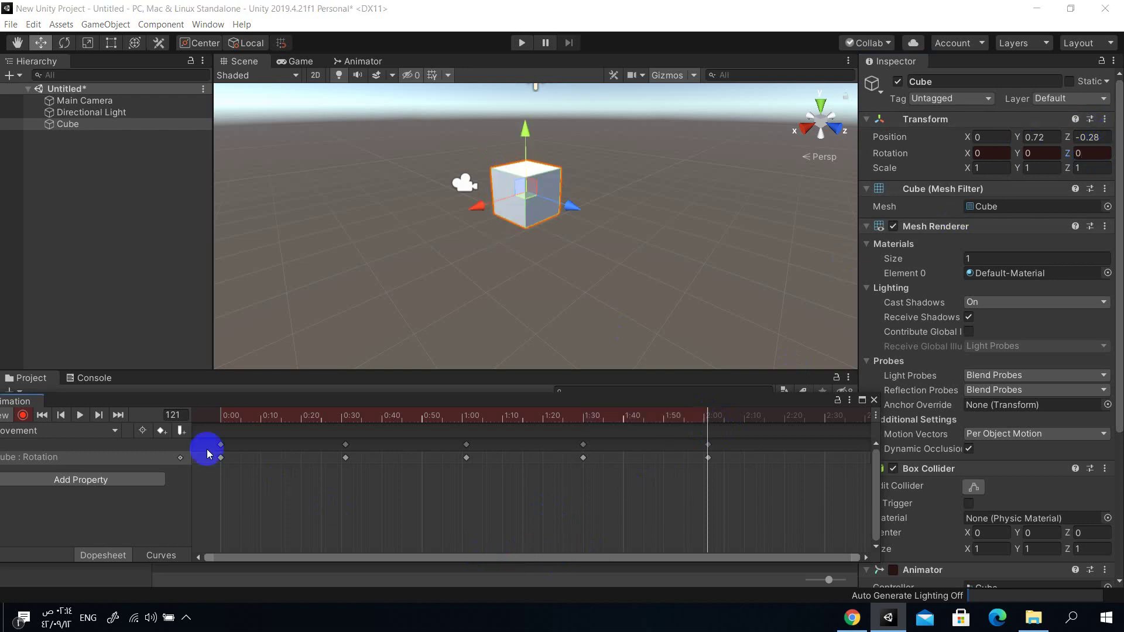
pyautogui.click(218, 415)
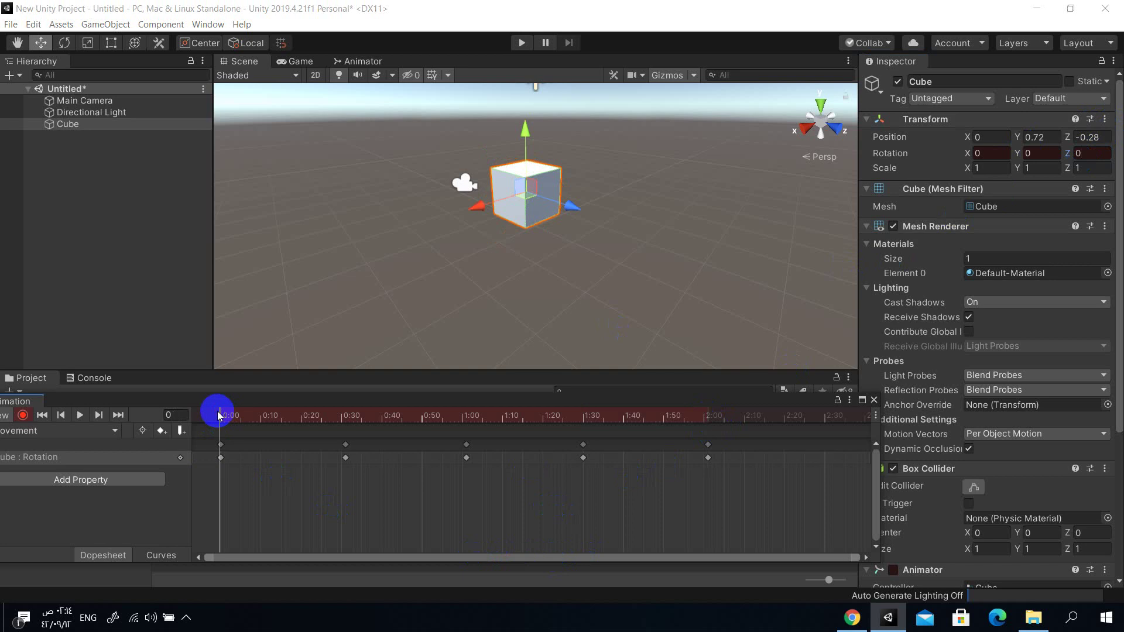
# - Key Scale Y at 2 at 0:00, then Y back to 1 and X at 2 at 0:30
pyautogui.click(1030, 168)
pyautogui.write('2')
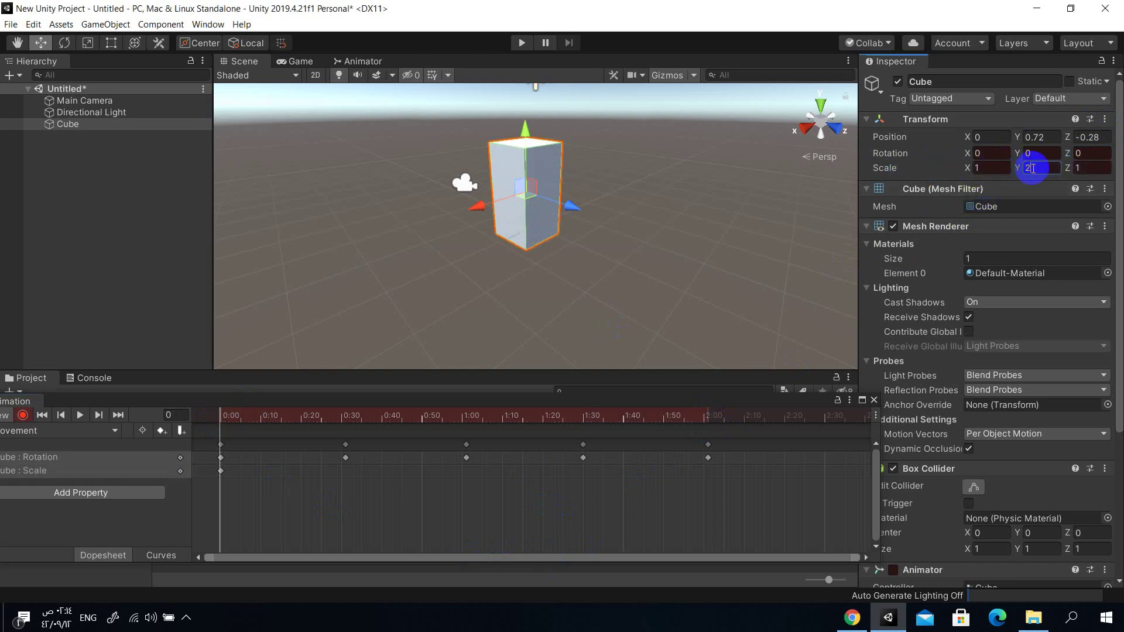
pyautogui.click(342, 416)
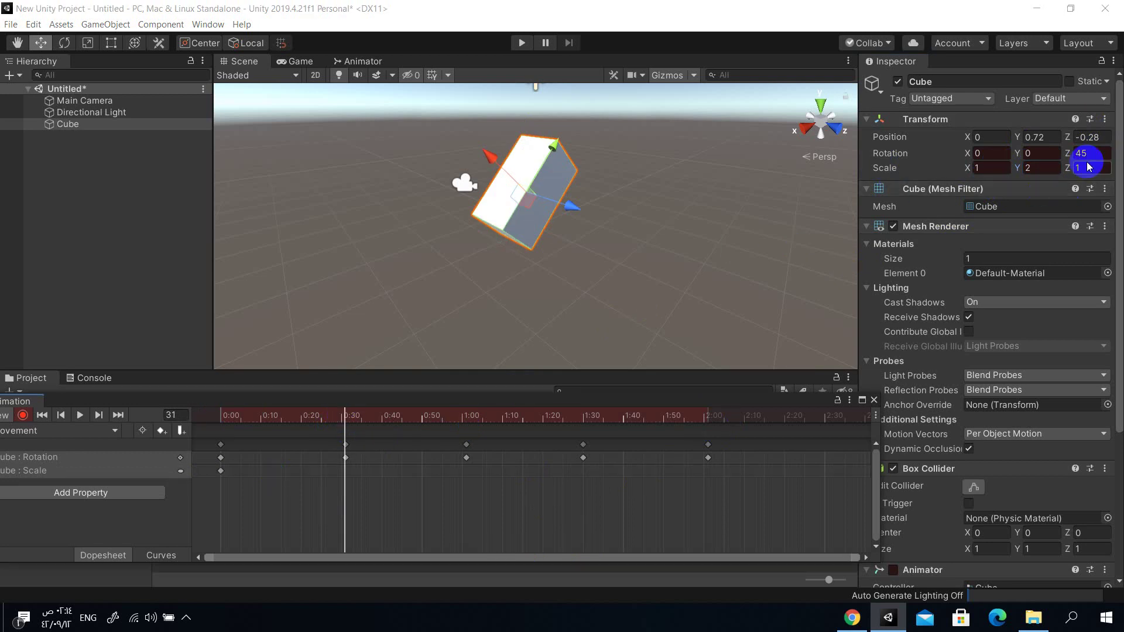
pyautogui.click(1041, 169)
pyautogui.write('1')
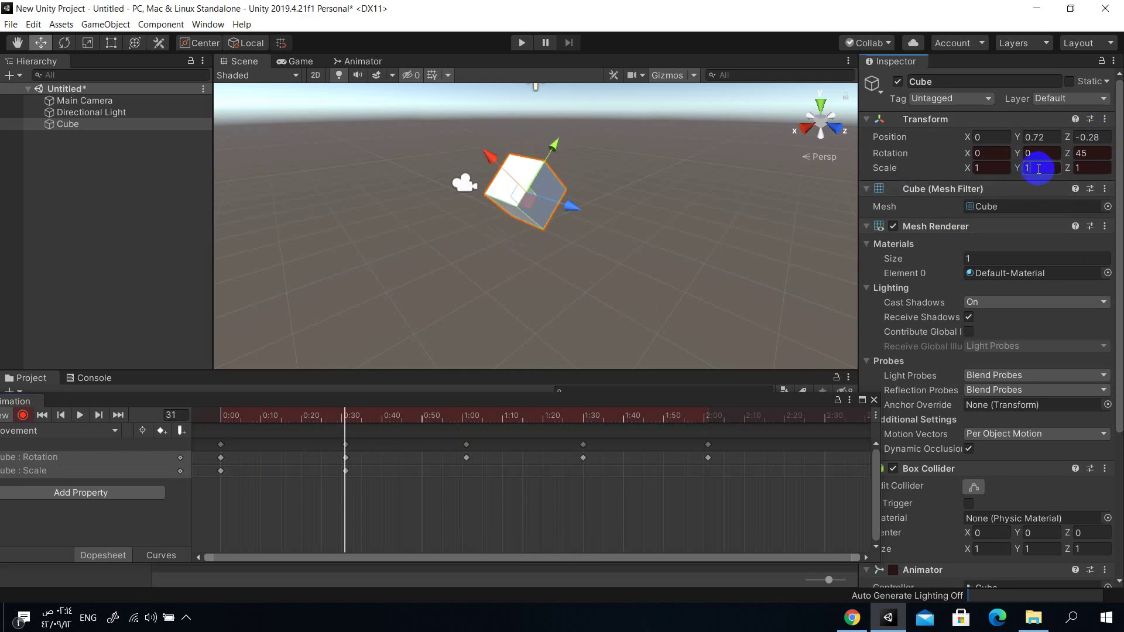
pyautogui.click(988, 169)
pyautogui.write('2')
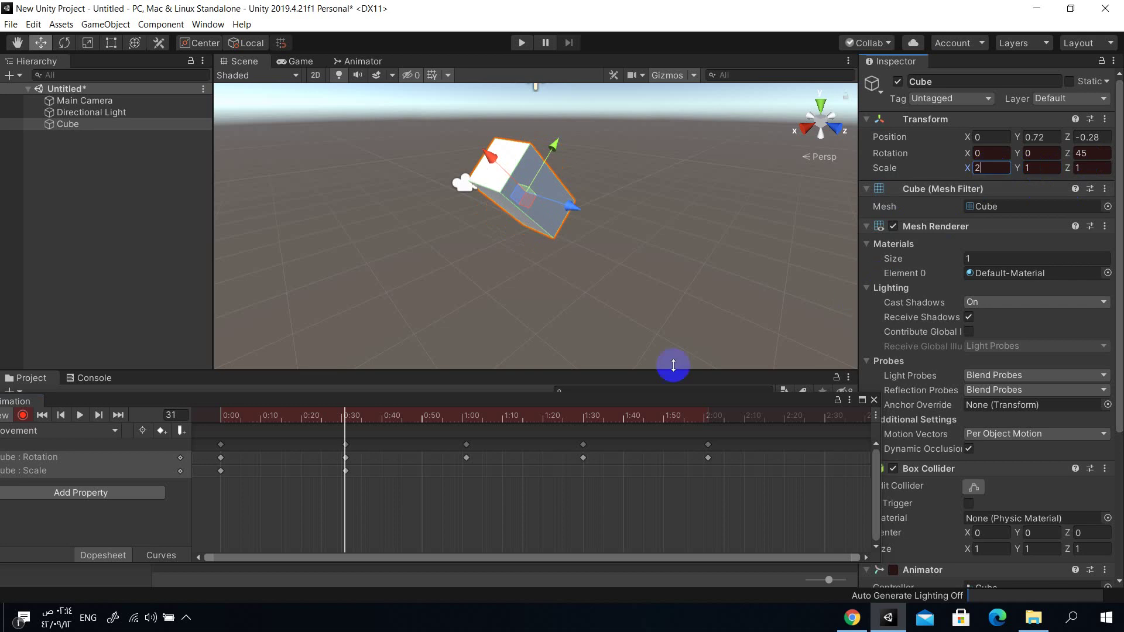
# - Key Scale X 1 and Z 2 at 1:00, Y 2 at 1:30, and Y 1 at 2:00
pyautogui.click(467, 416)
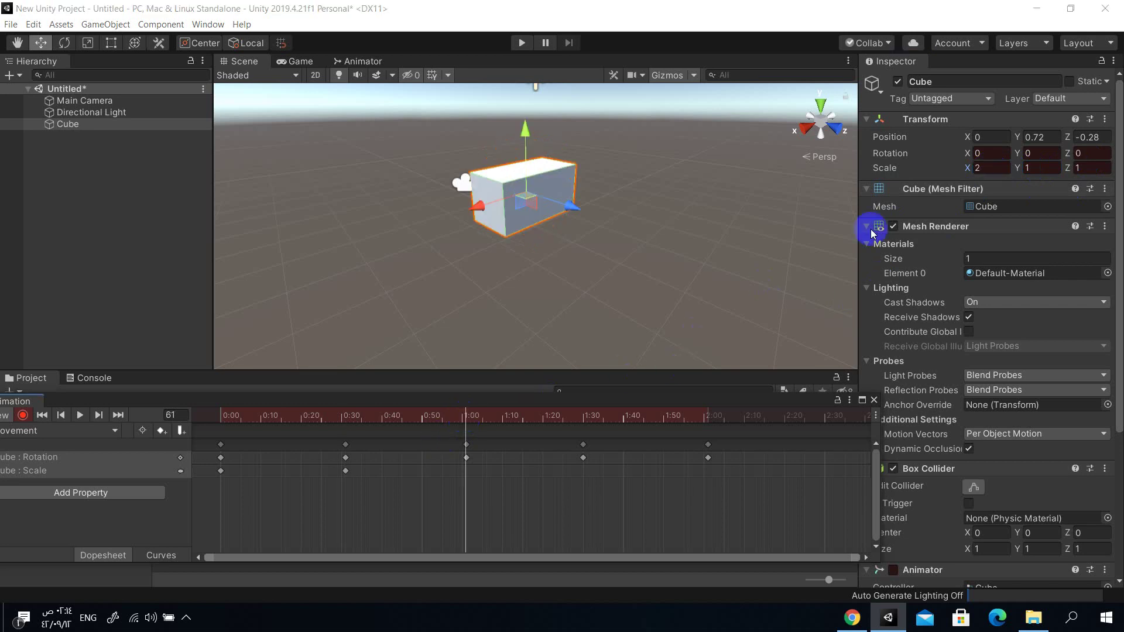
pyautogui.click(991, 166)
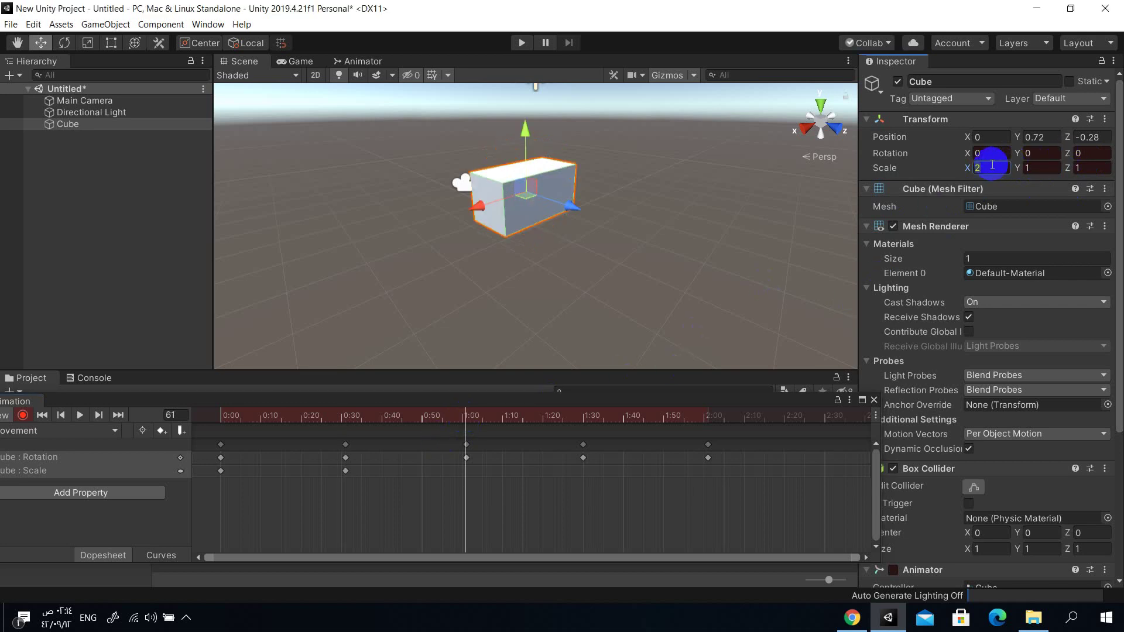
pyautogui.write('1')
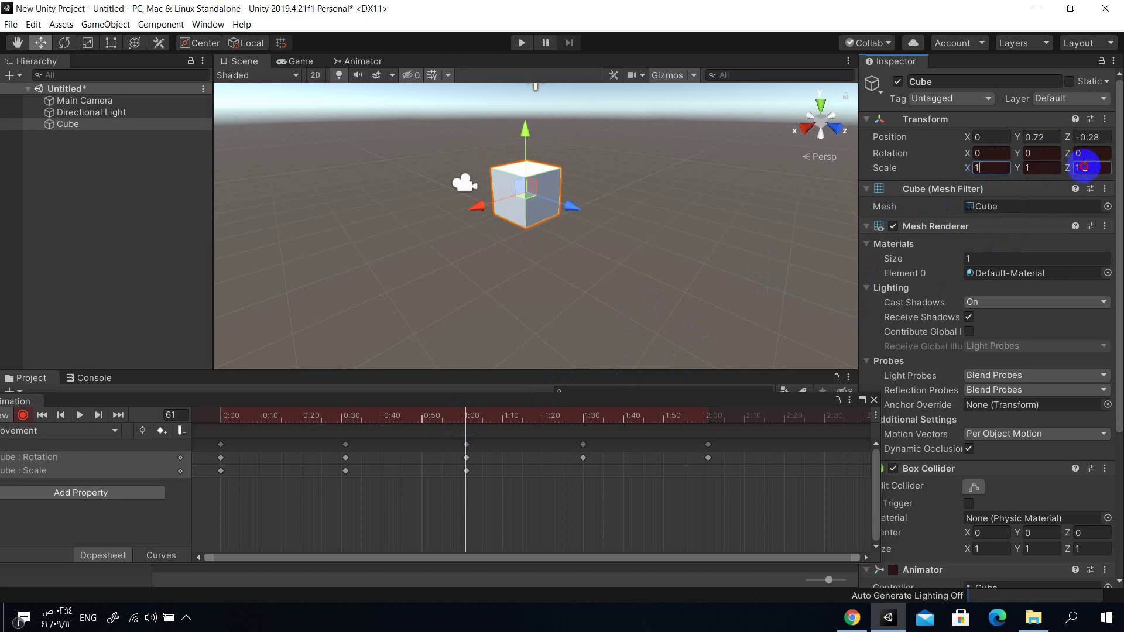
pyautogui.write('2')
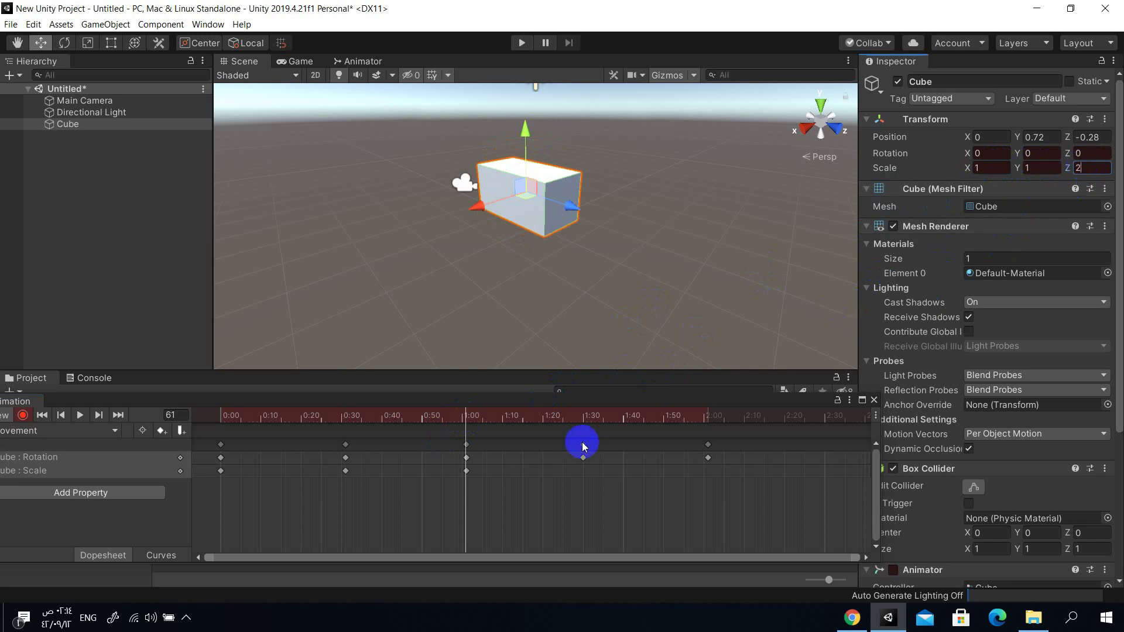
pyautogui.click(583, 416)
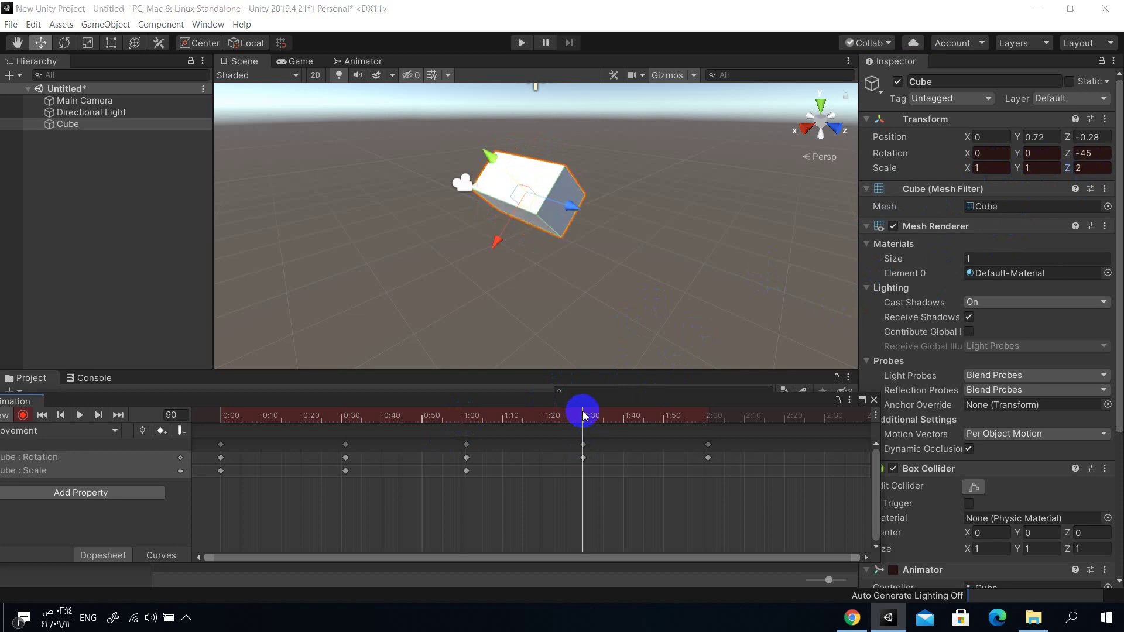
pyautogui.click(1036, 168)
pyautogui.write('2')
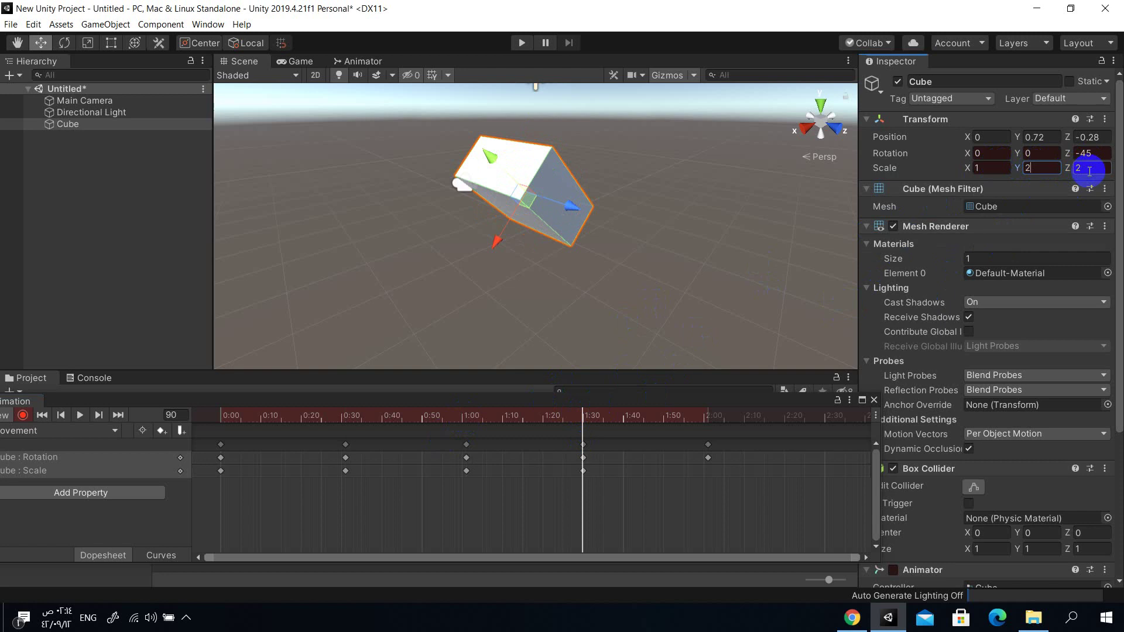
pyautogui.write('1')
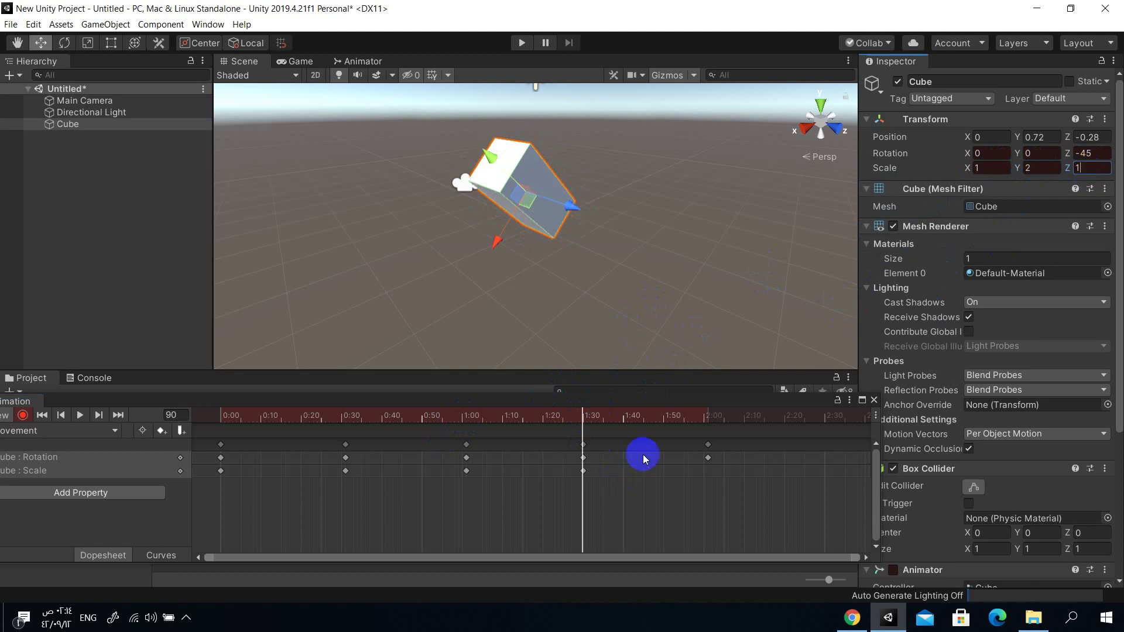
pyautogui.click(708, 416)
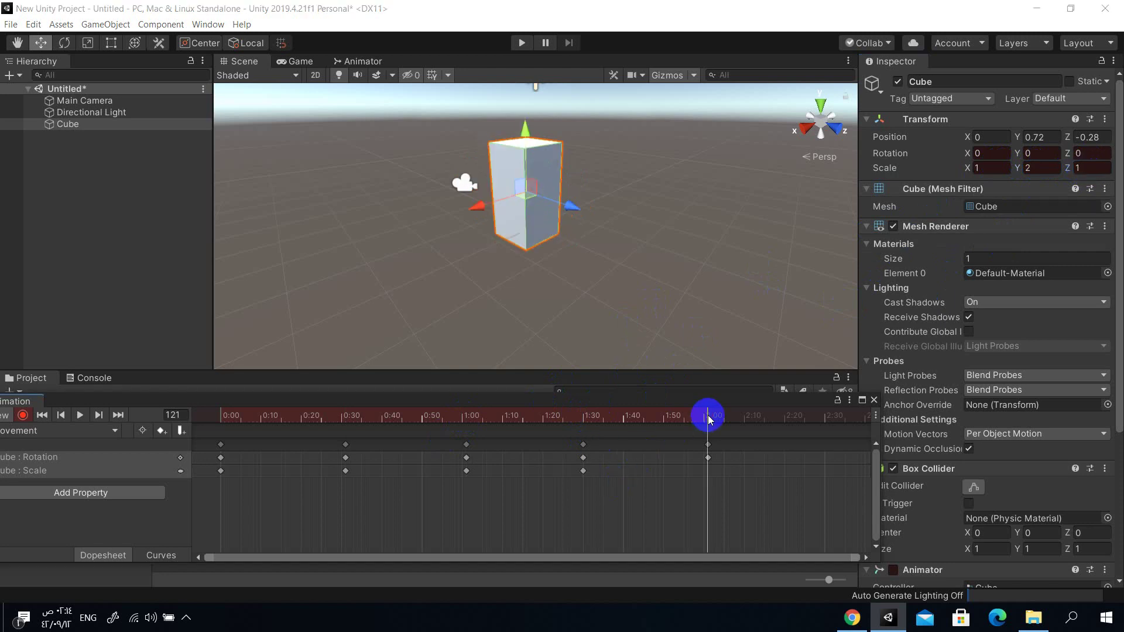
pyautogui.click(1036, 167)
pyautogui.write('1')
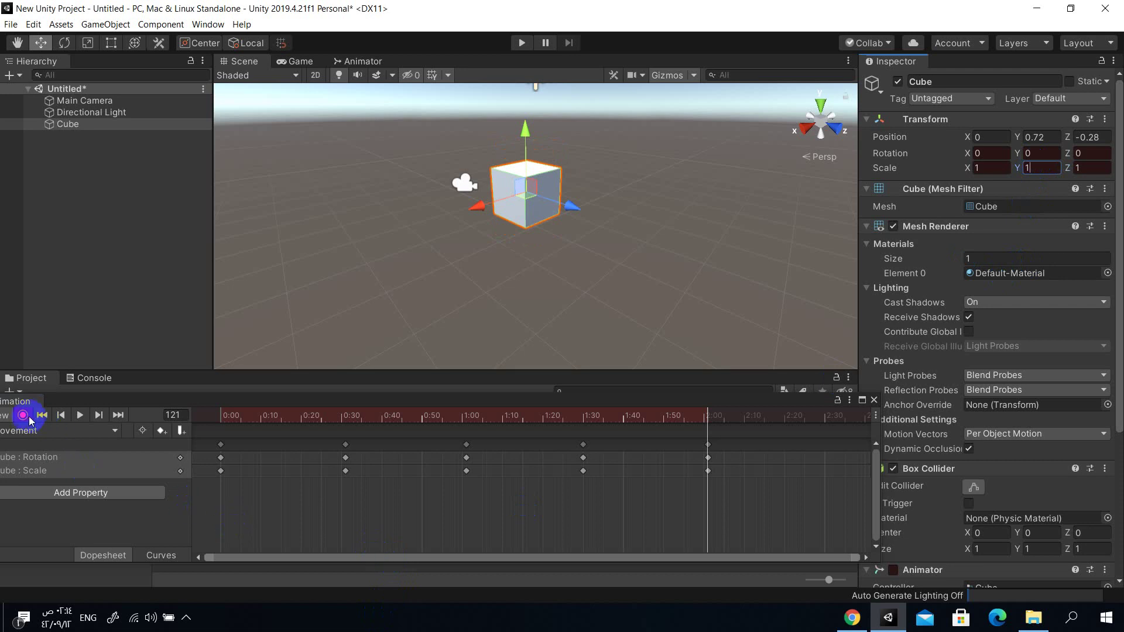
# - Turn off recording and preview the cub movement clip playing
pyautogui.click(24, 414)
pyautogui.click(80, 414)
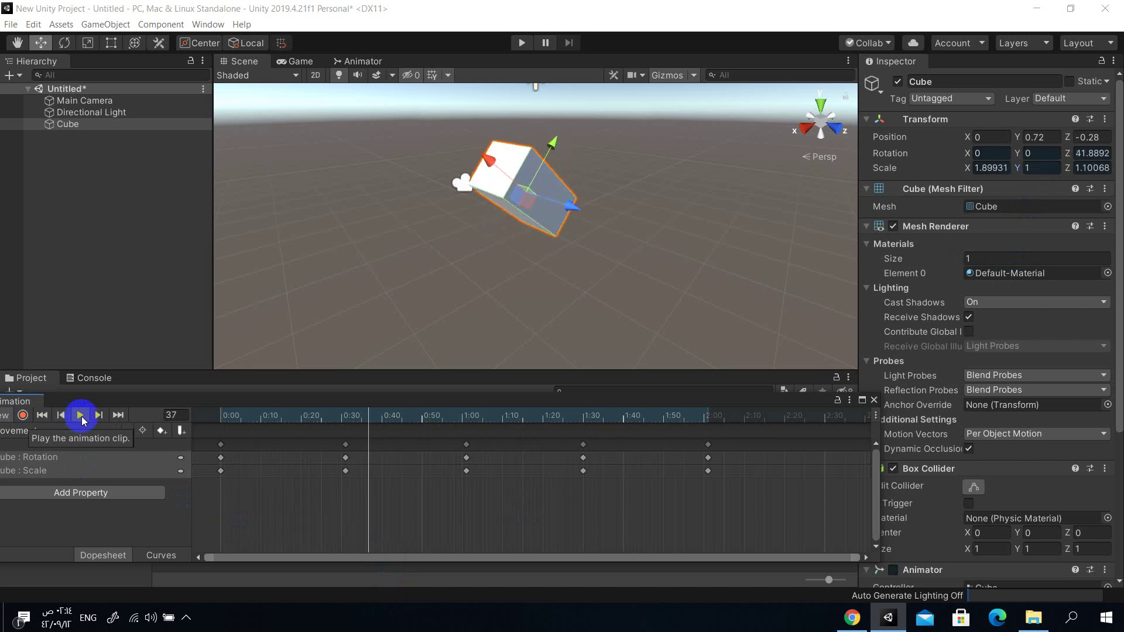
pyautogui.click(82, 415)
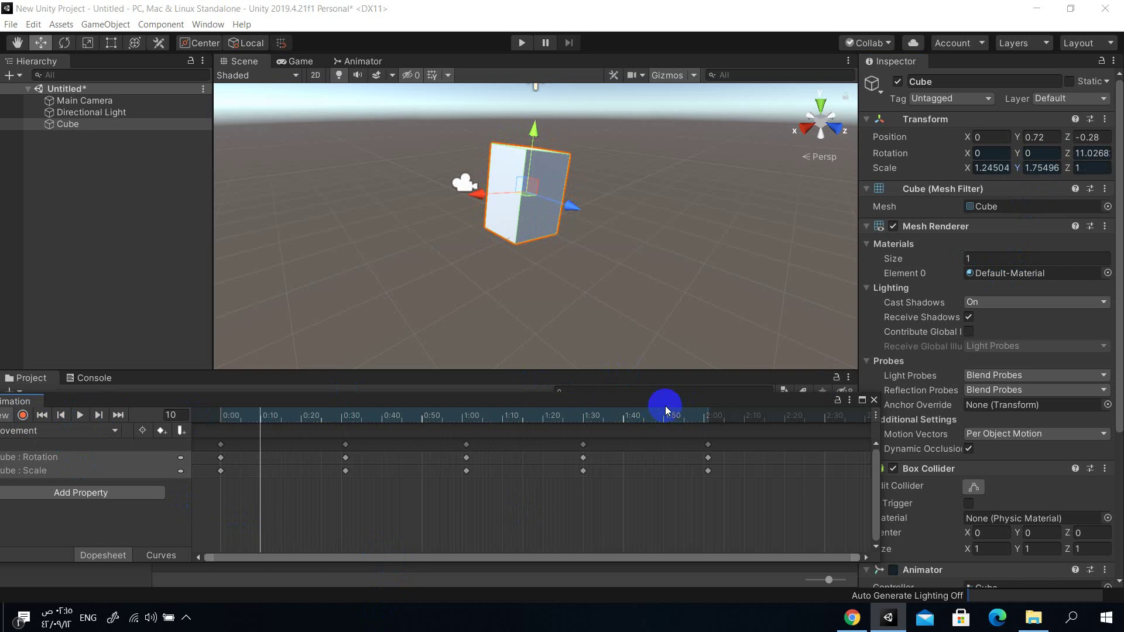
# - Dock the Animation window beside the Project panel and show the animation folder
pyautogui.click(850, 400)
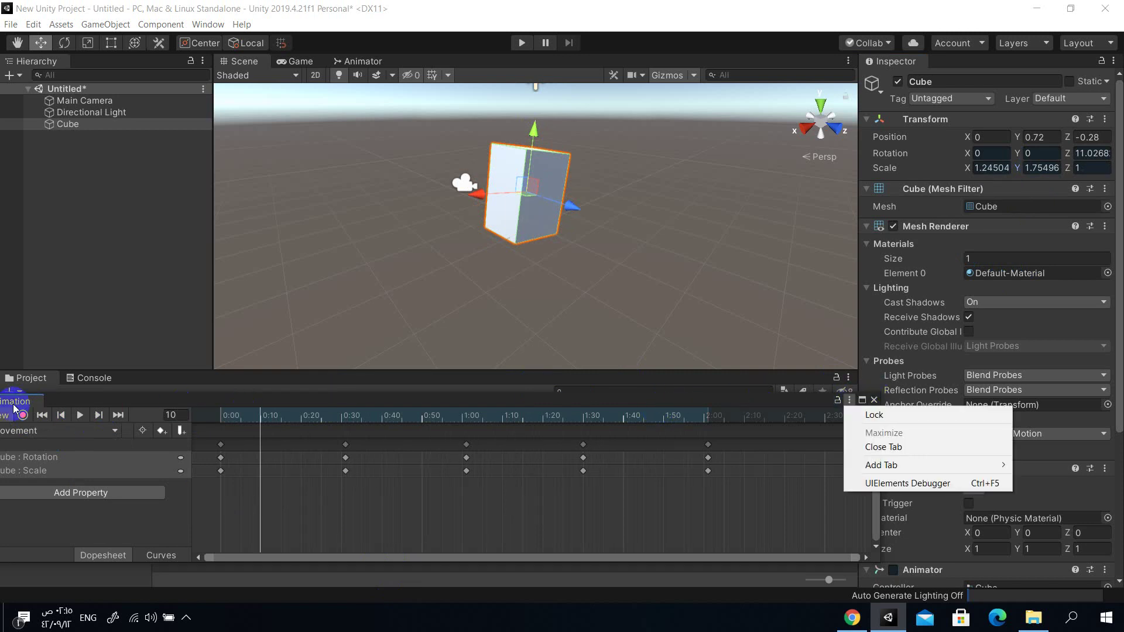
pyautogui.click(75, 381)
pyautogui.moveTo(18, 402); pyautogui.dragTo(139, 377)
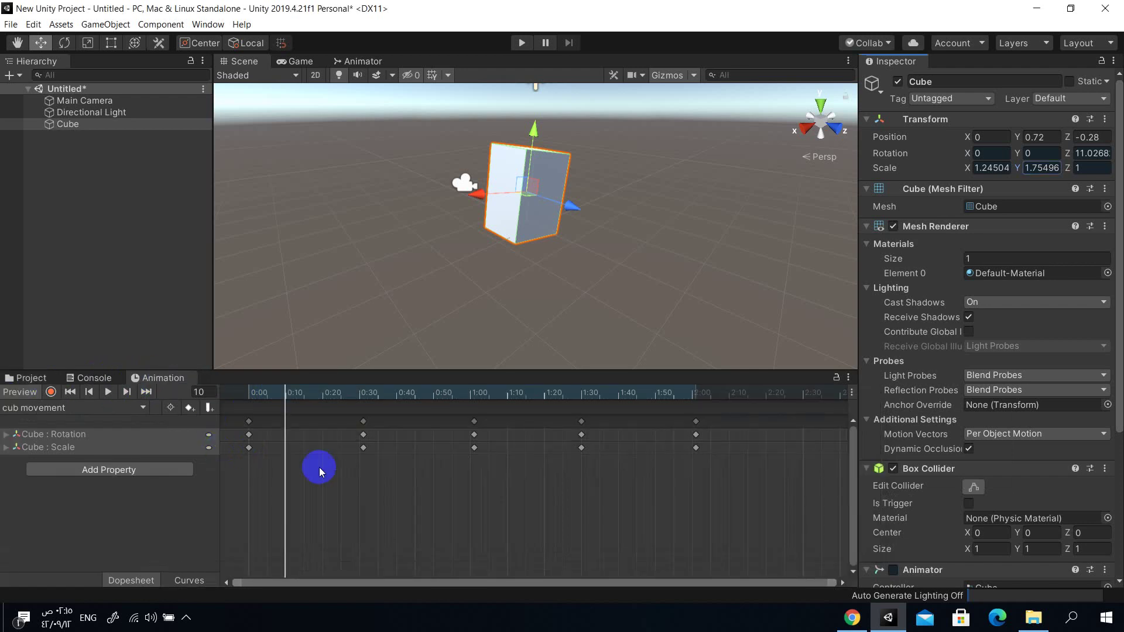
pyautogui.click(31, 376)
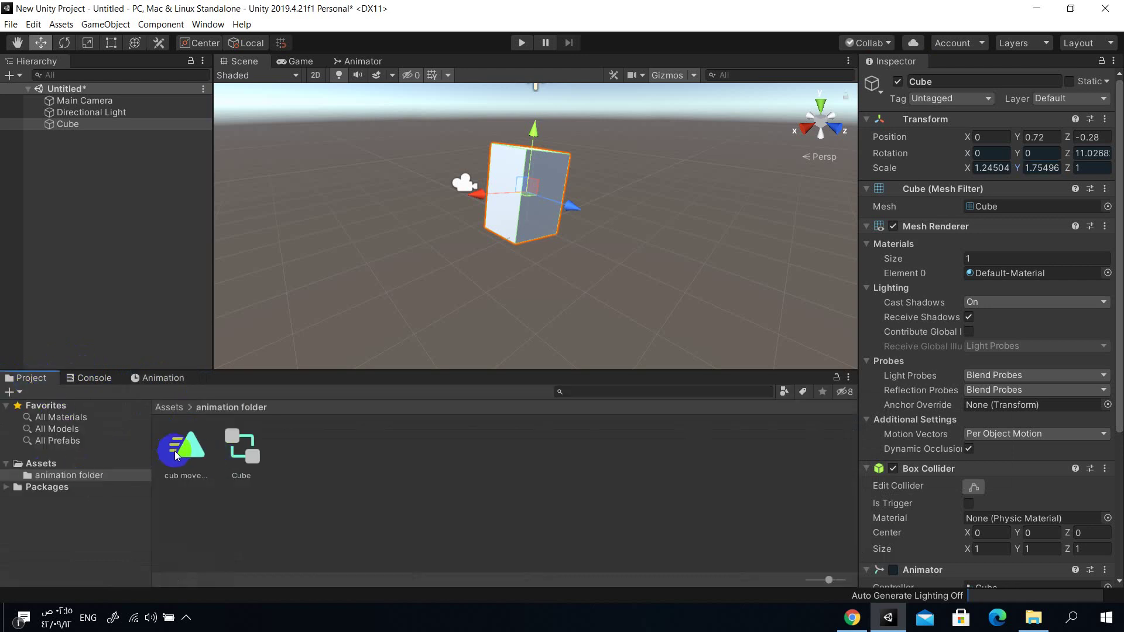
# - Open the Cube controller graph and assign the cub movement clip as its state's motion
pyautogui.doubleClick(234, 444)
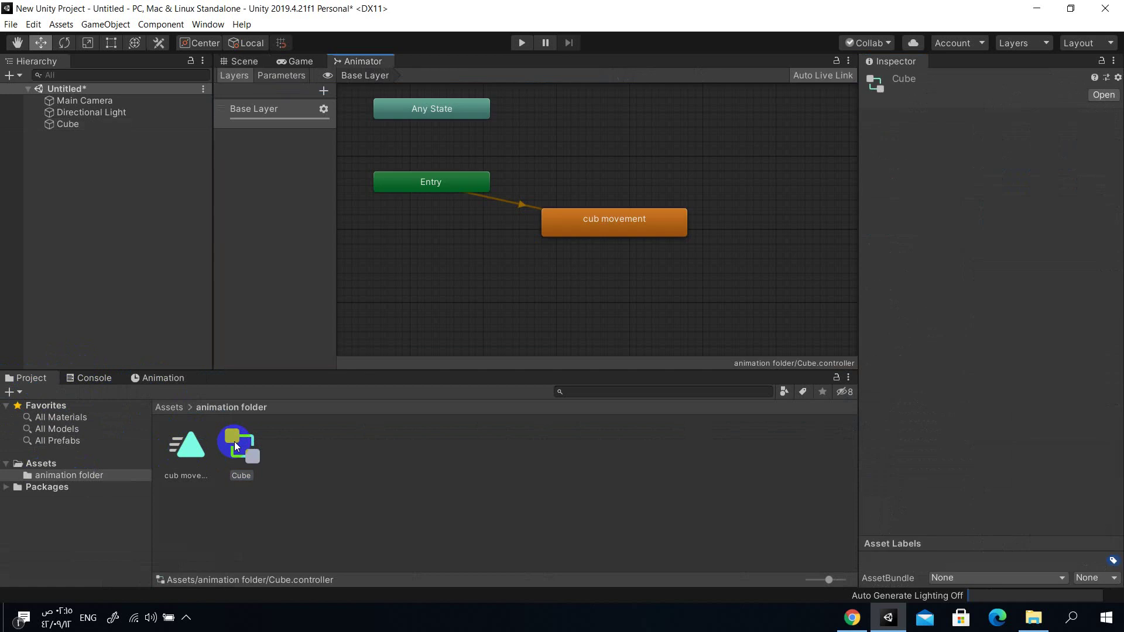
pyautogui.click(519, 204)
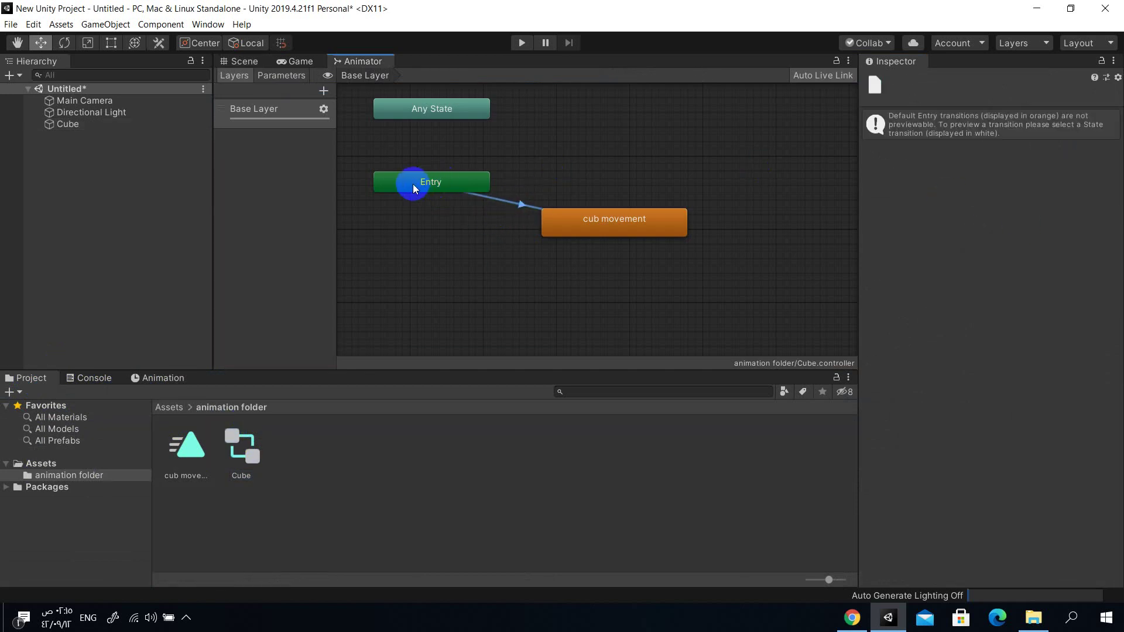
pyautogui.click(634, 226)
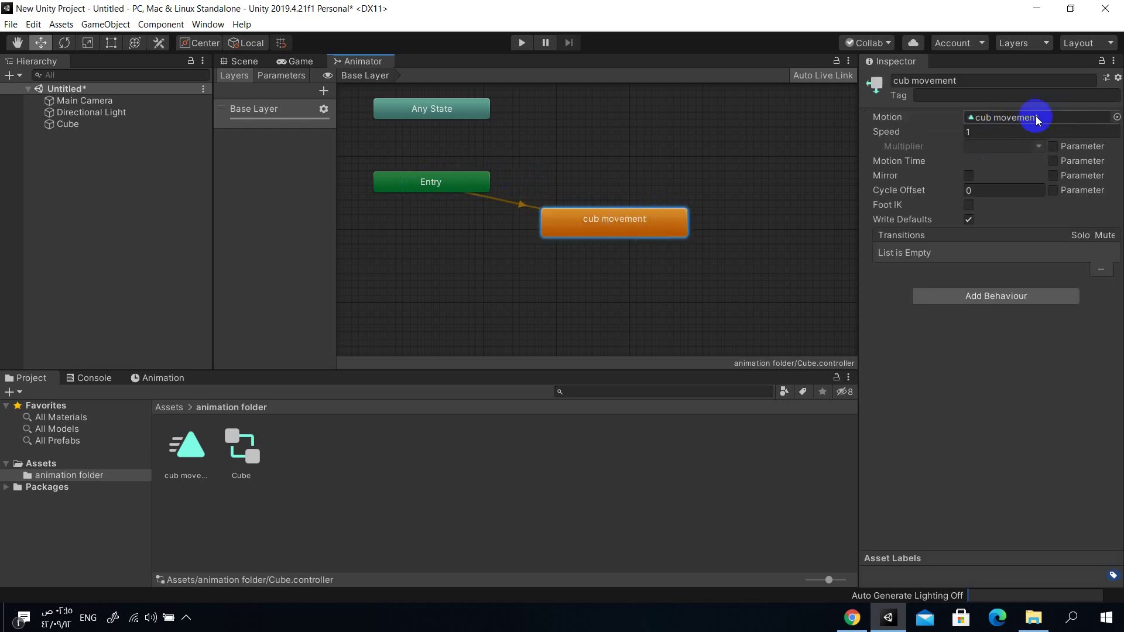
pyautogui.moveTo(188, 475); pyautogui.dragTo(974, 125)
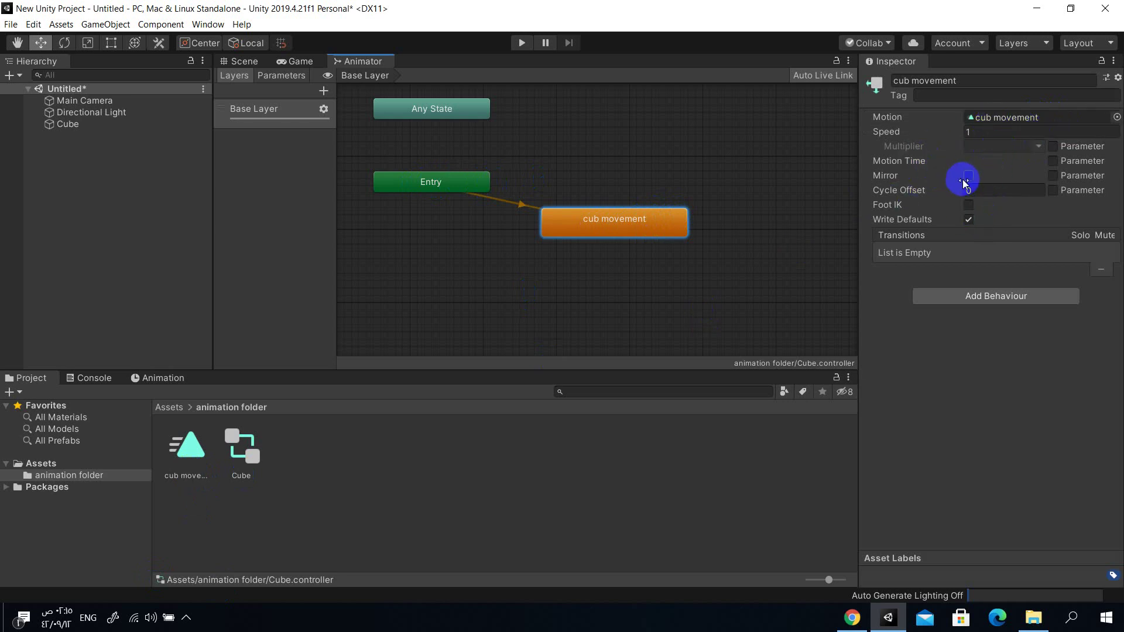
pyautogui.click(657, 221)
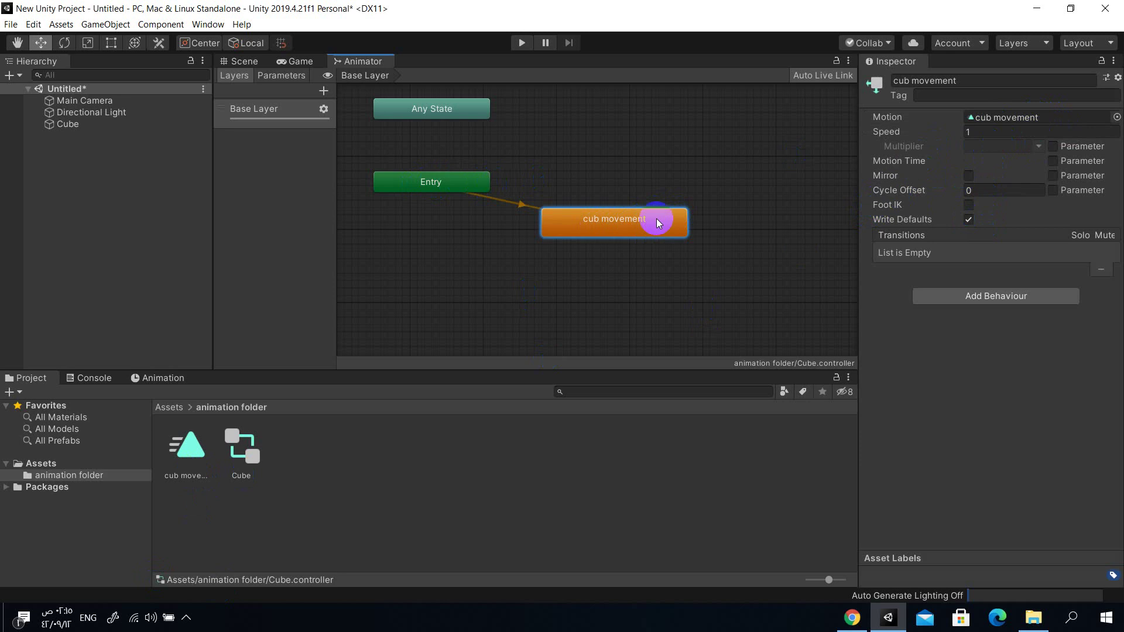
pyautogui.click(572, 214)
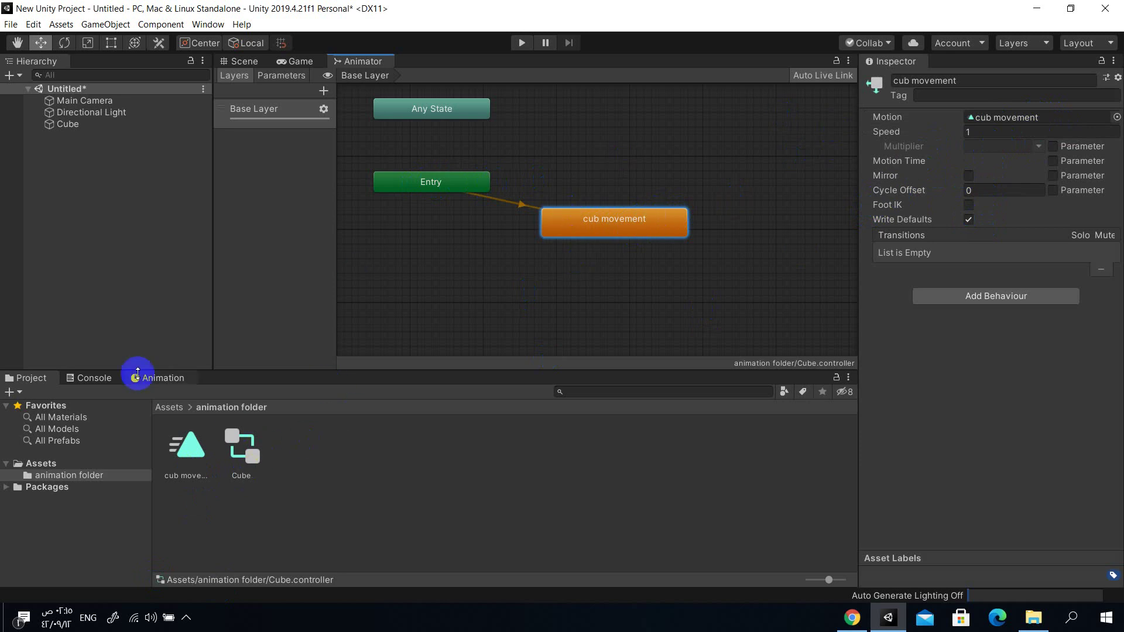
# - Start creating a new animation clip from the Animation window's clip list
pyautogui.click(157, 378)
pyautogui.click(53, 408)
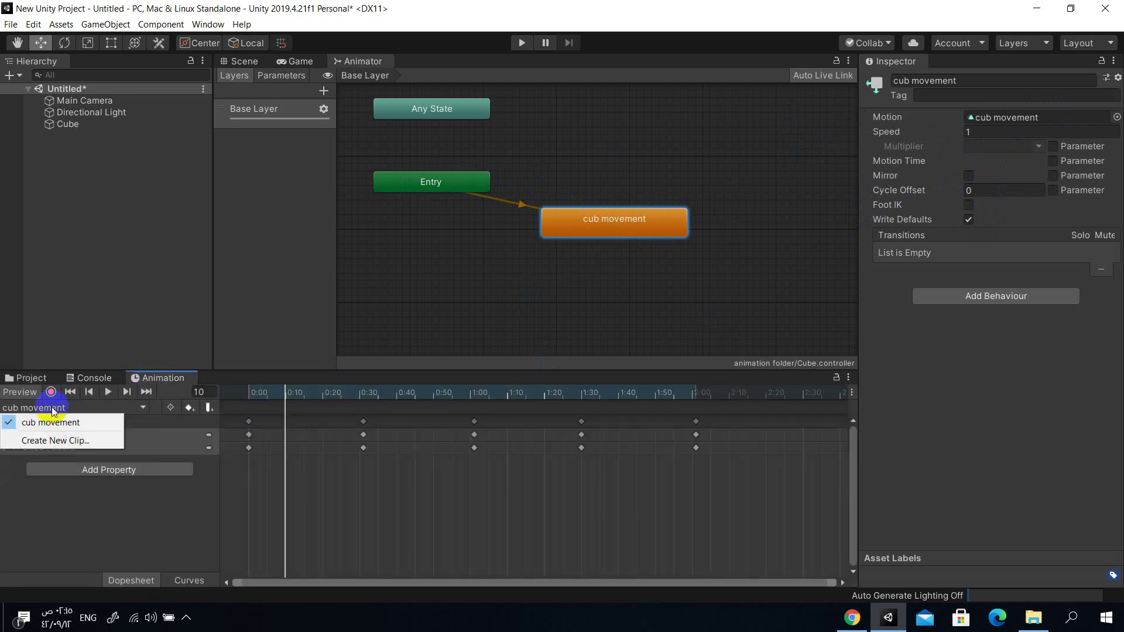
pyautogui.click(61, 442)
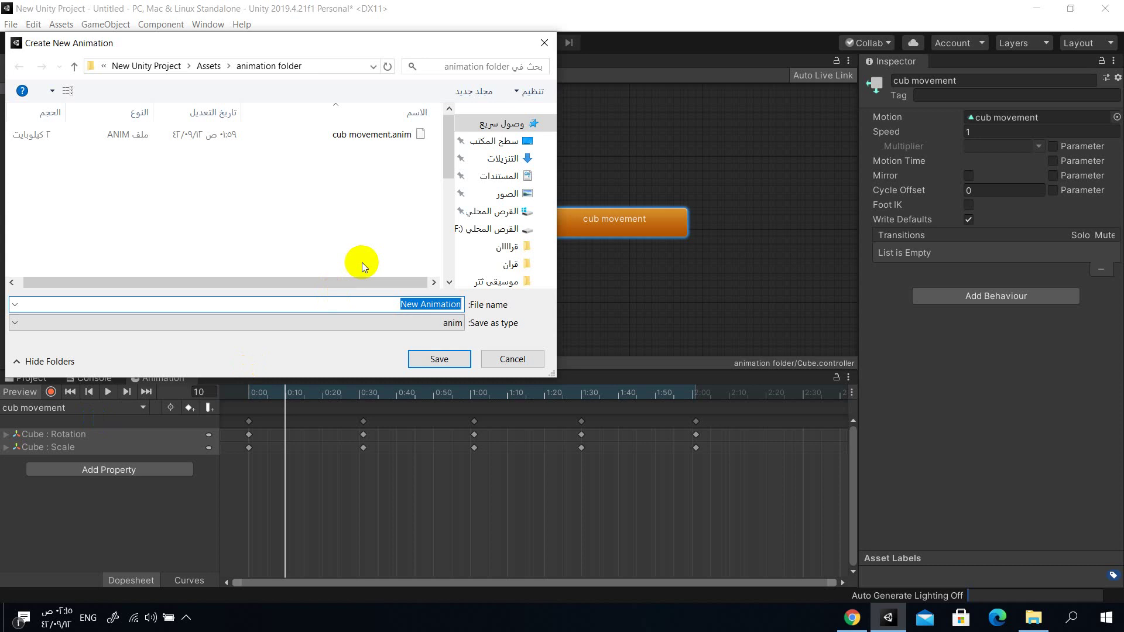
# - Save the new clip as cub2, select its cub2 state, and return to the Scene view
pyautogui.write('cub2')
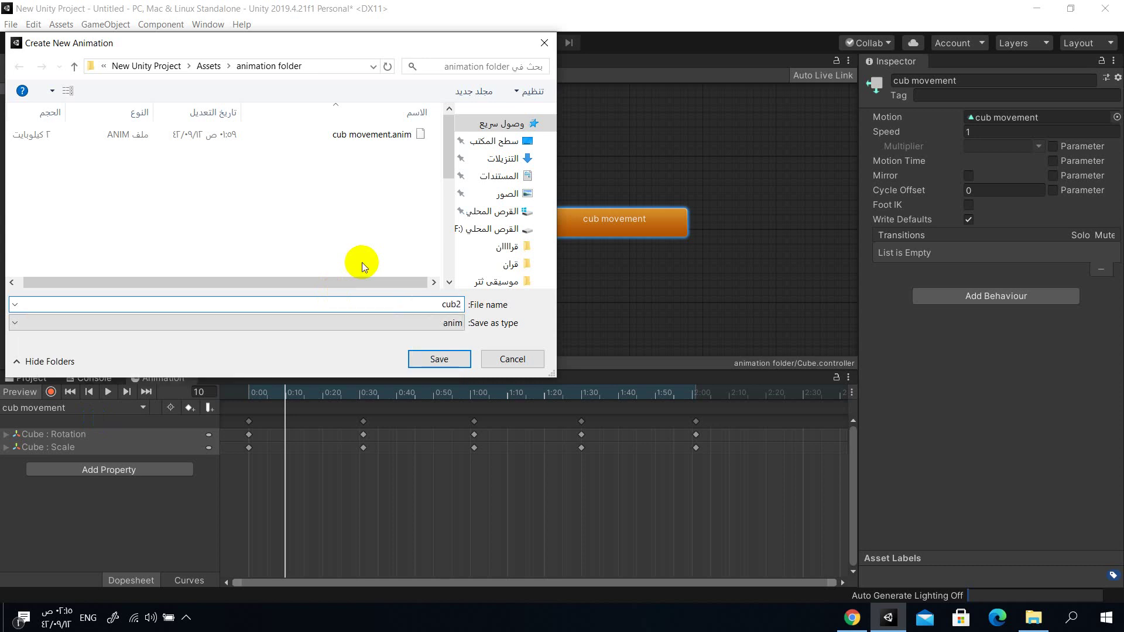
pyautogui.press('Return')
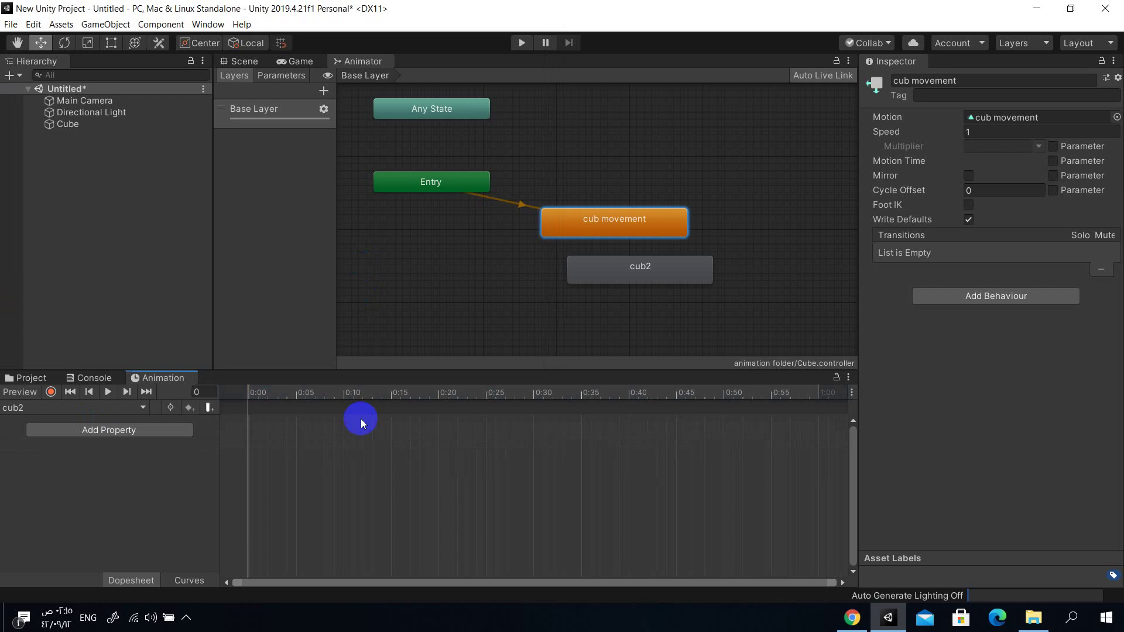
pyautogui.click(647, 270)
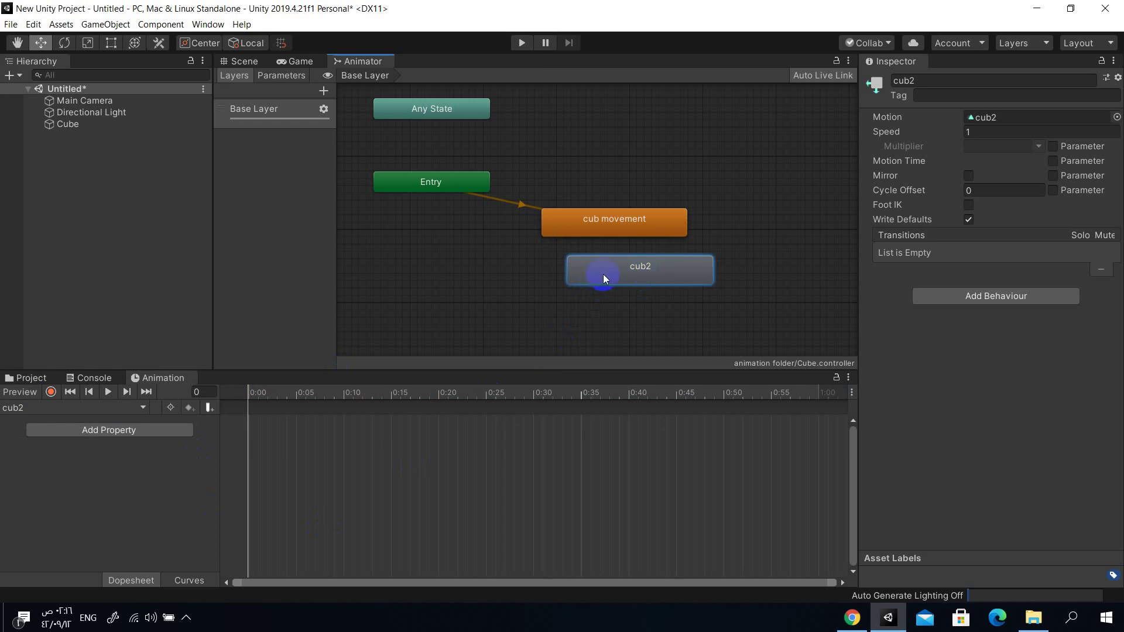
pyautogui.click(246, 61)
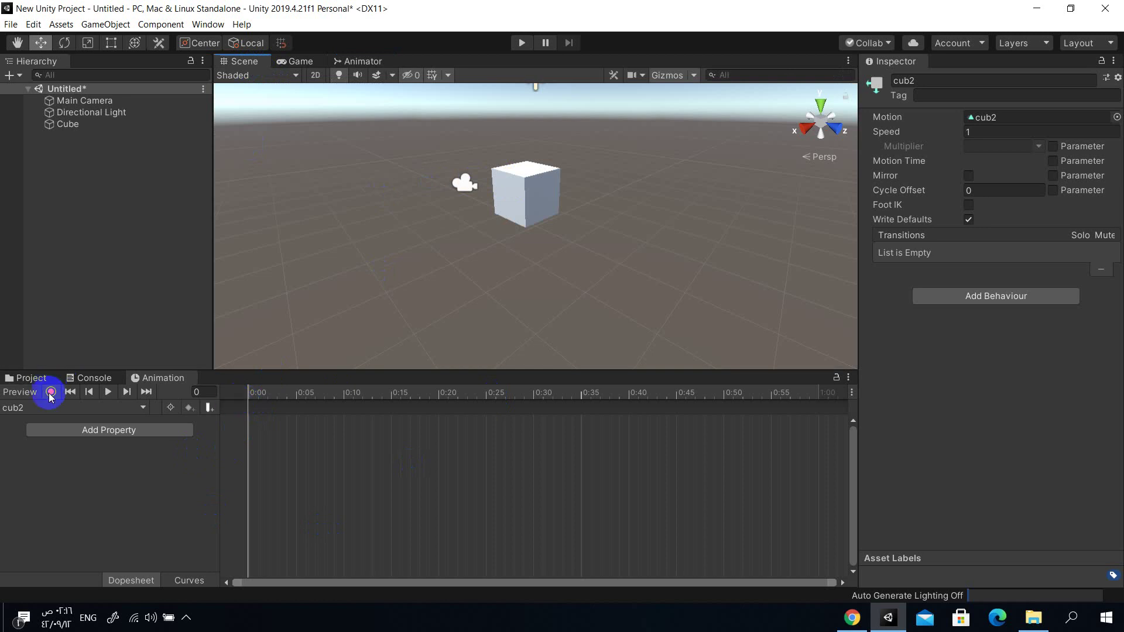
# - Select the cube, start recording, and slide it sideways to key its position at frame 20
pyautogui.click(514, 193)
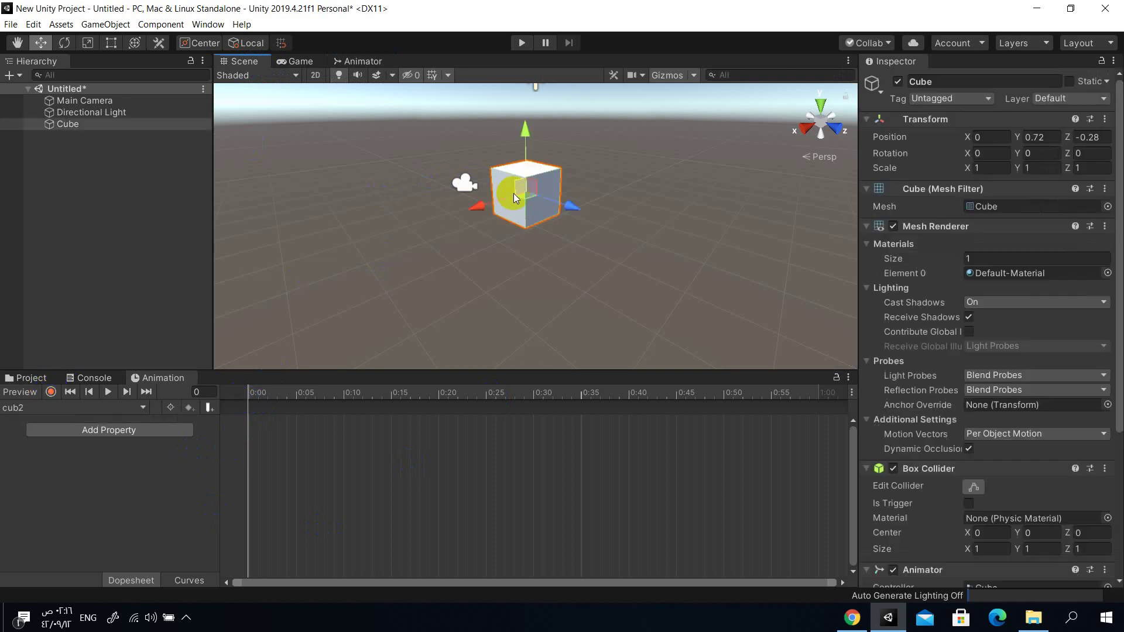
pyautogui.click(50, 391)
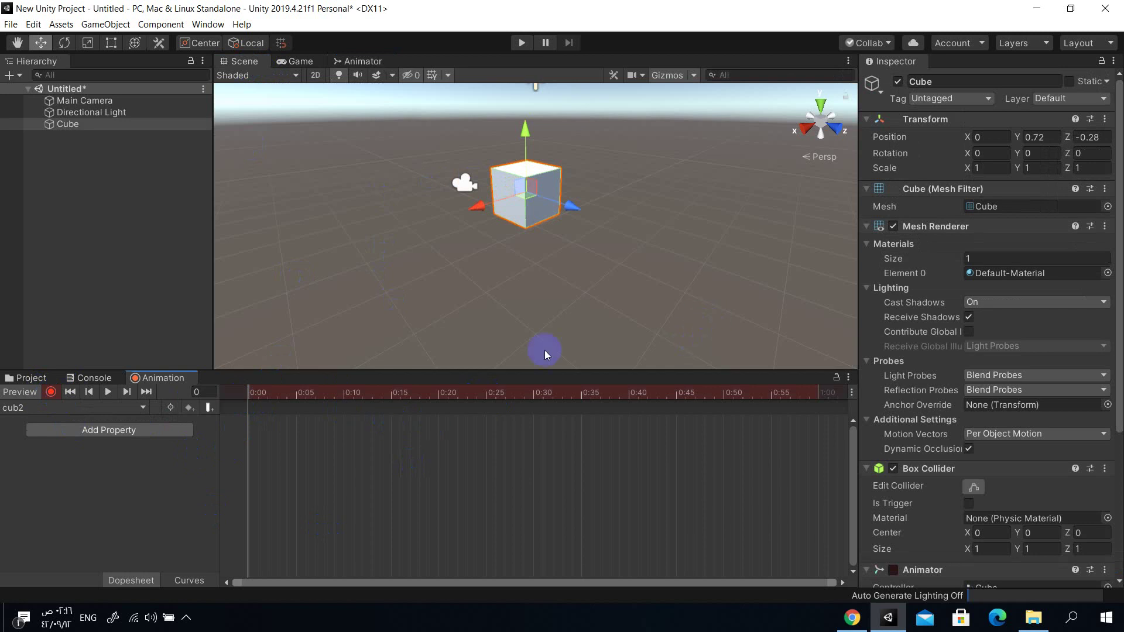
pyautogui.click(445, 398)
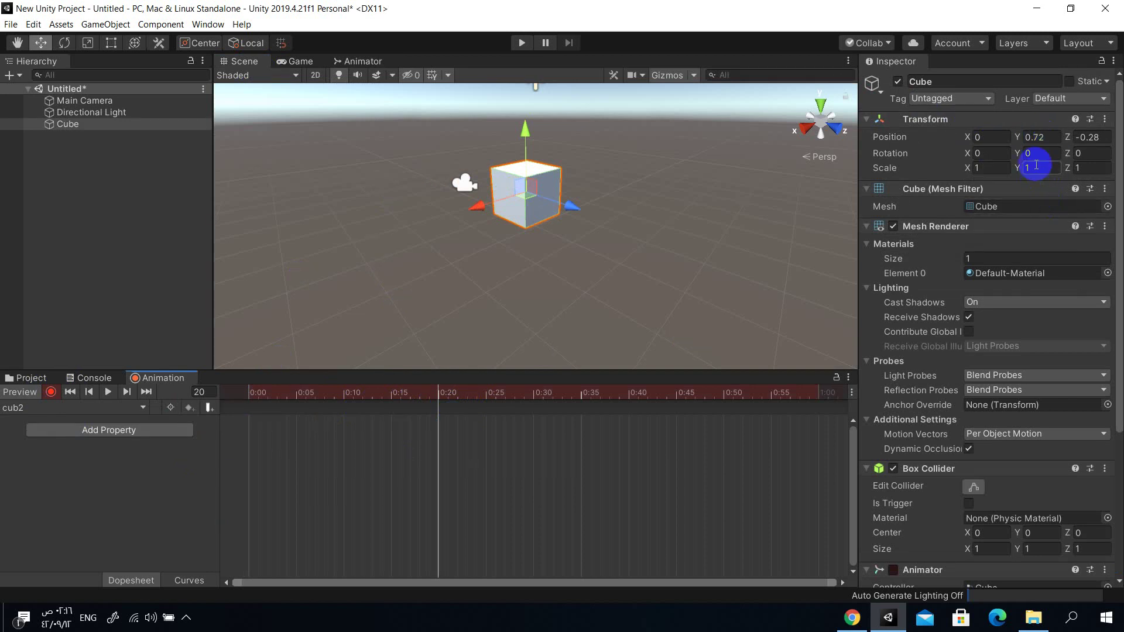
pyautogui.click(1045, 139)
pyautogui.click(1052, 137)
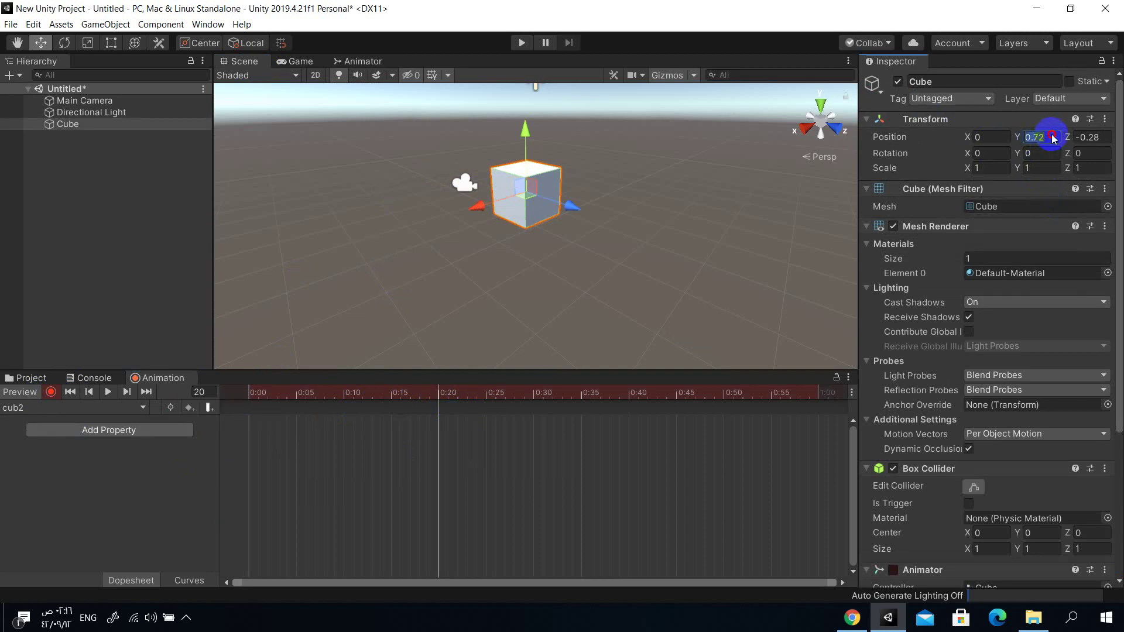
pyautogui.moveTo(1052, 135); pyautogui.dragTo(1024, 137)
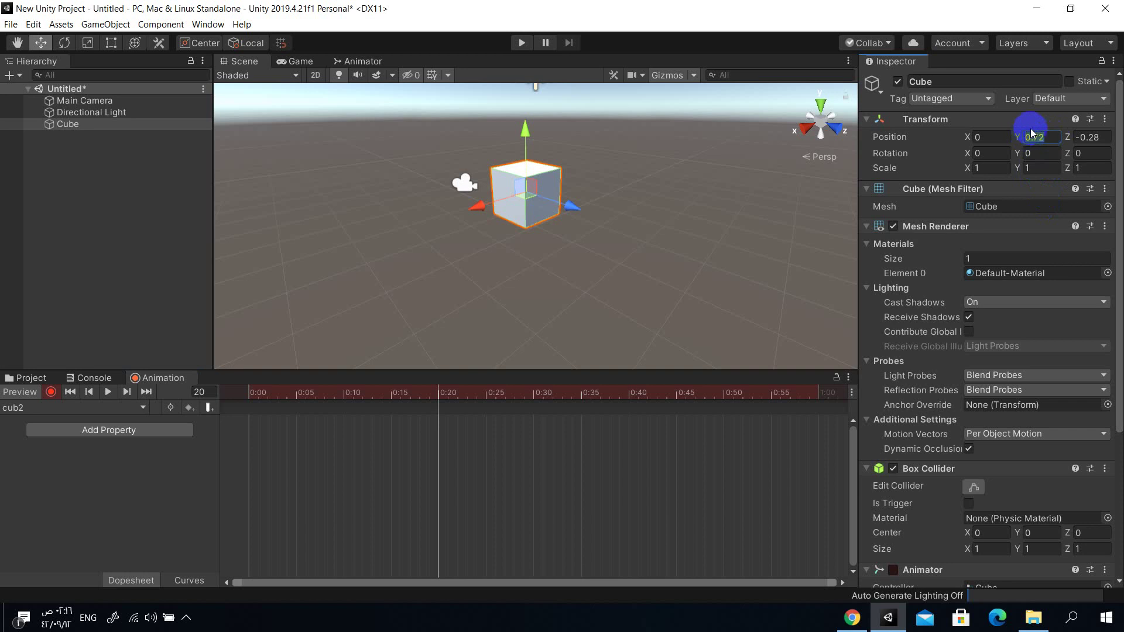
pyautogui.click(558, 186)
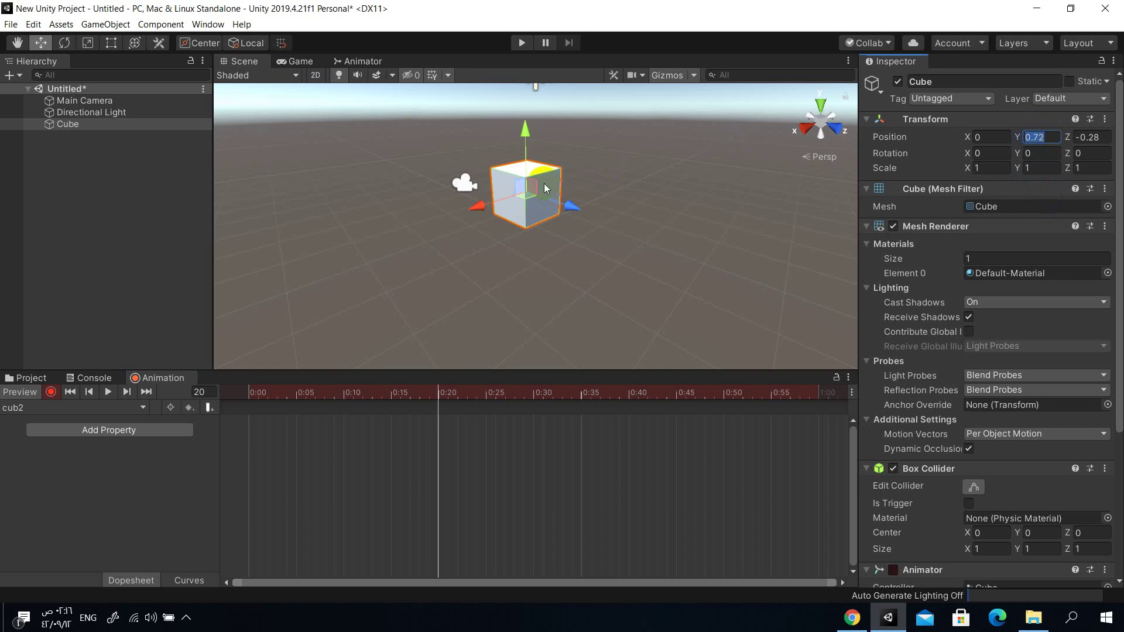
pyautogui.moveTo(525, 189); pyautogui.dragTo(697, 172)
# - Key the cube back to centre at frame 35, sideways at frame 50, and centre at frame 60
pyautogui.click(698, 173)
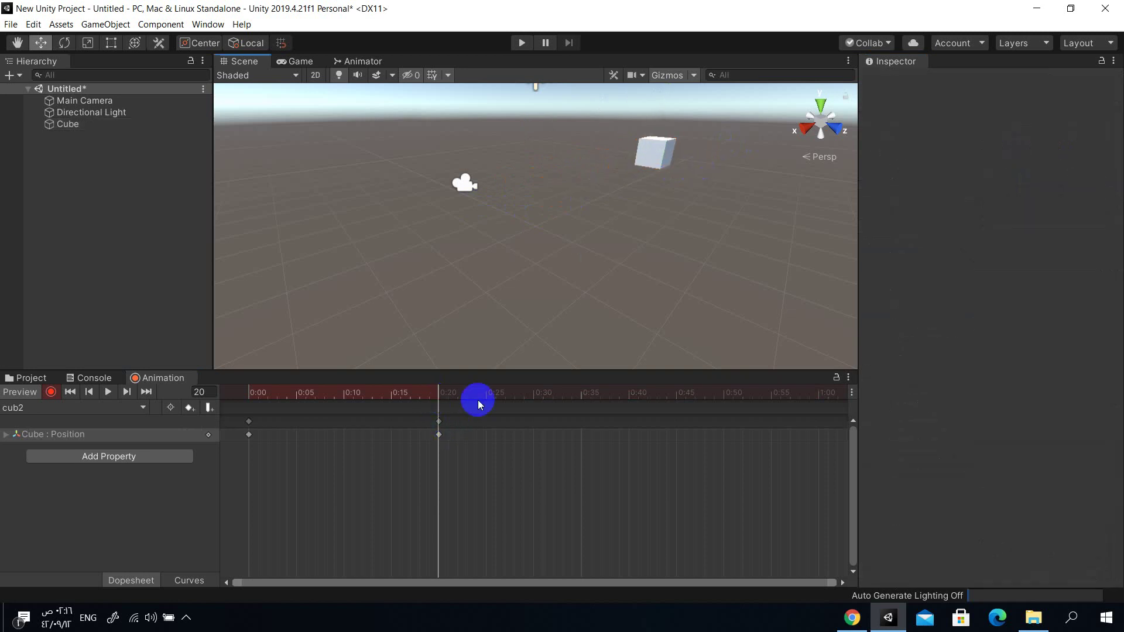
pyautogui.click(580, 394)
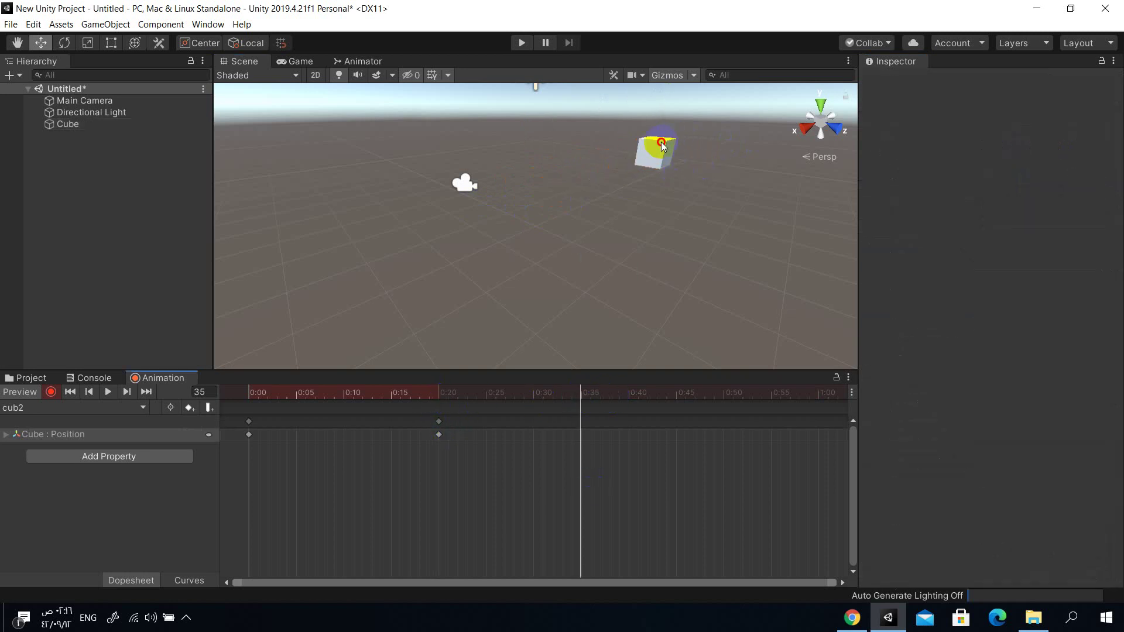
pyautogui.click(661, 144)
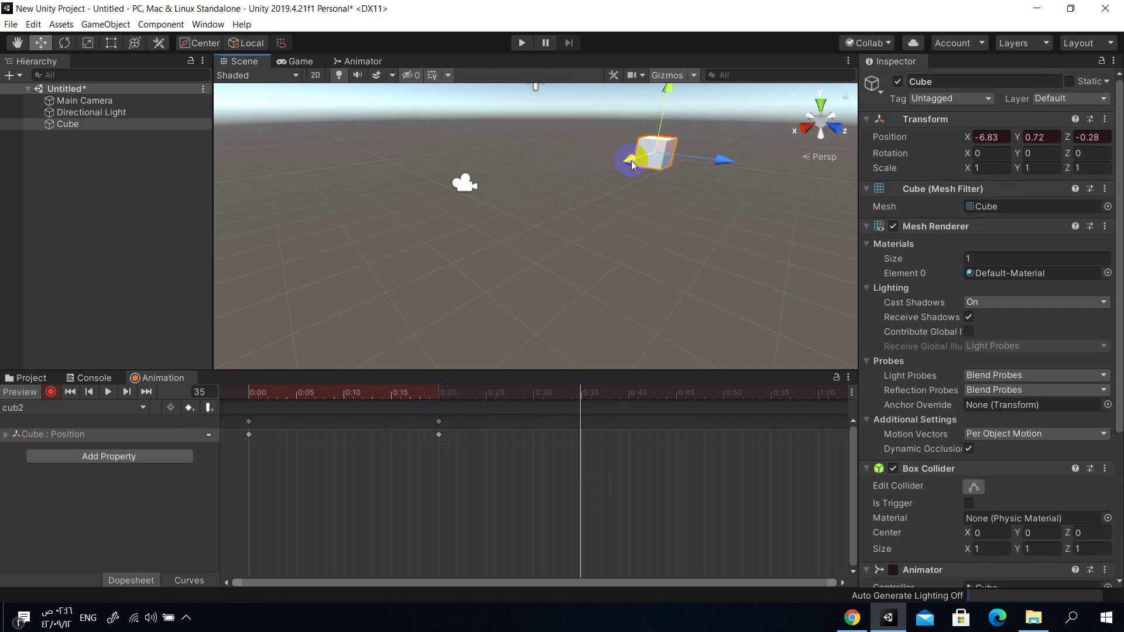
pyautogui.moveTo(631, 161); pyautogui.dragTo(511, 200)
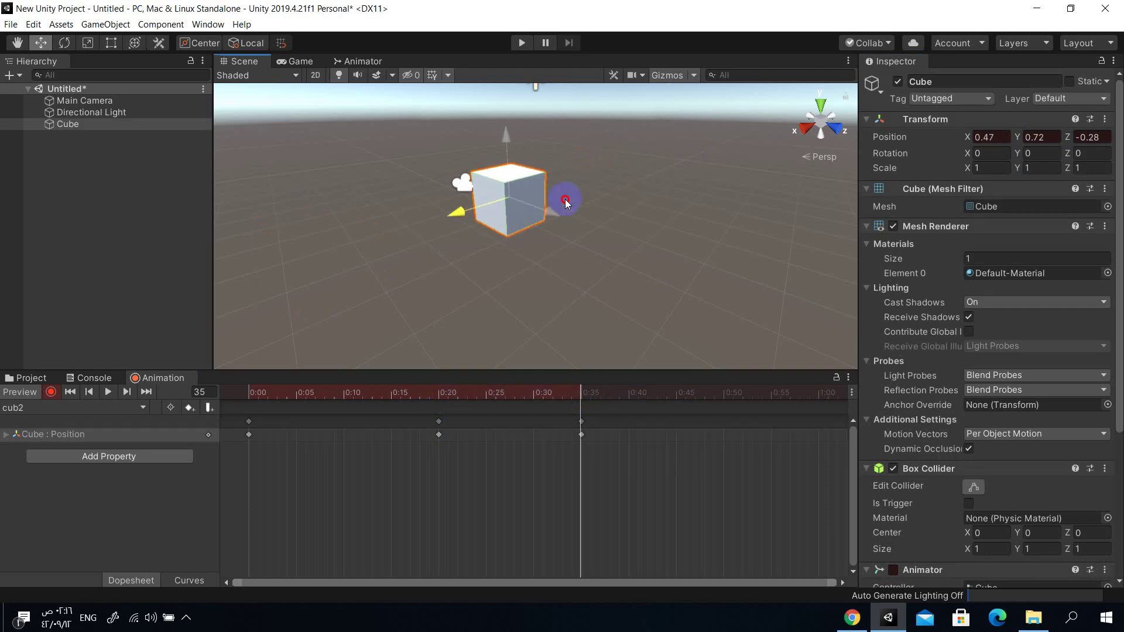
pyautogui.click(724, 393)
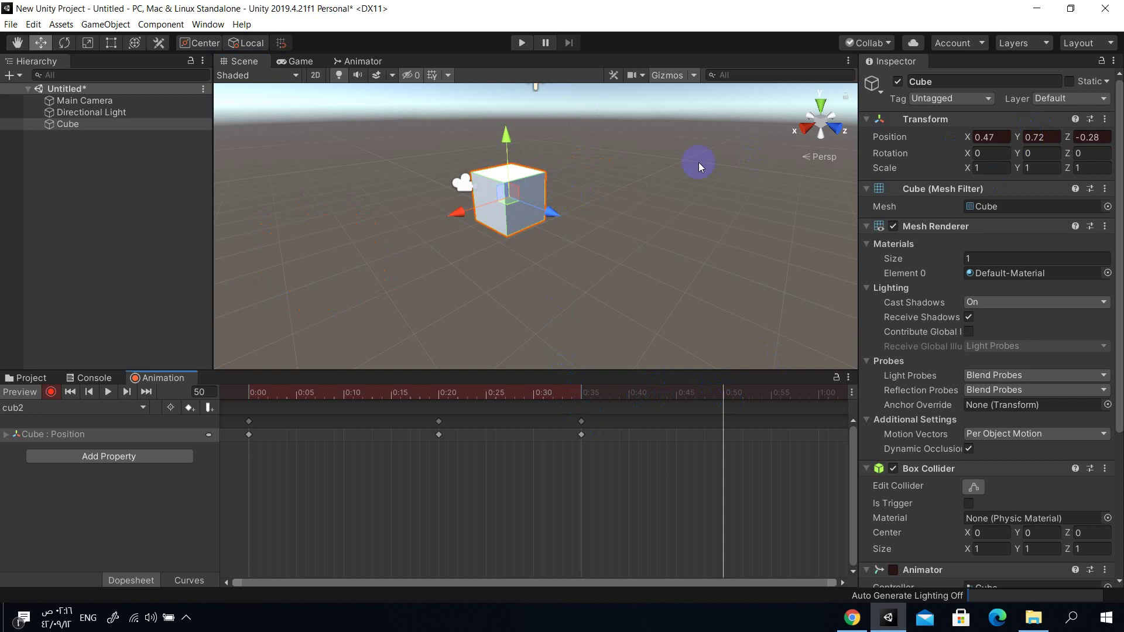
pyautogui.moveTo(456, 203); pyautogui.dragTo(592, 202)
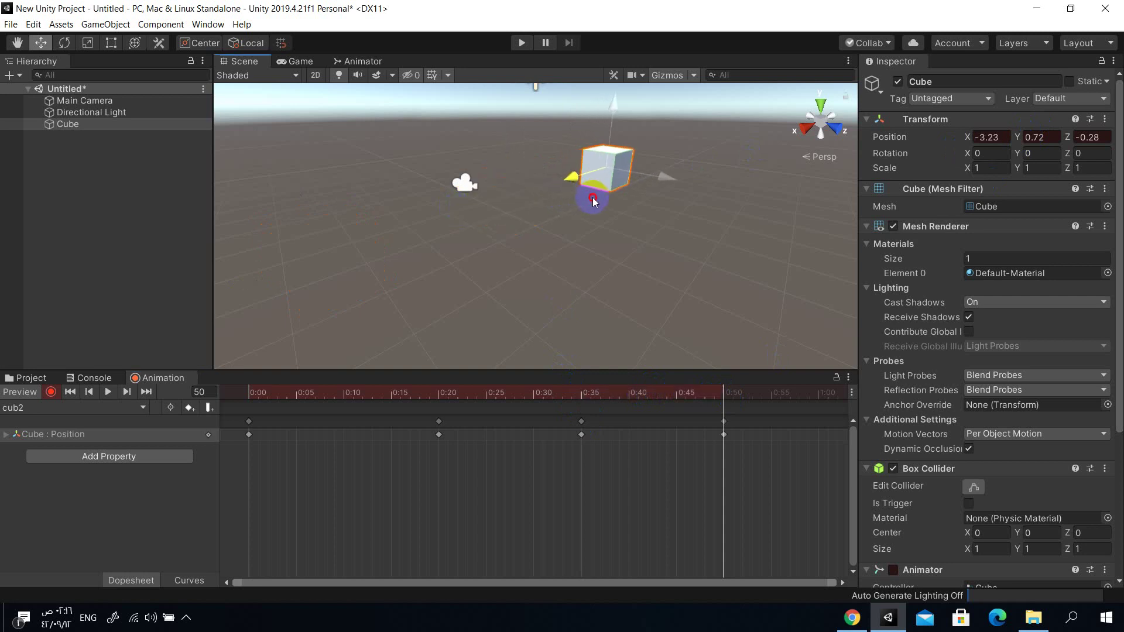
pyautogui.click(817, 394)
pyautogui.moveTo(572, 177); pyautogui.dragTo(517, 217)
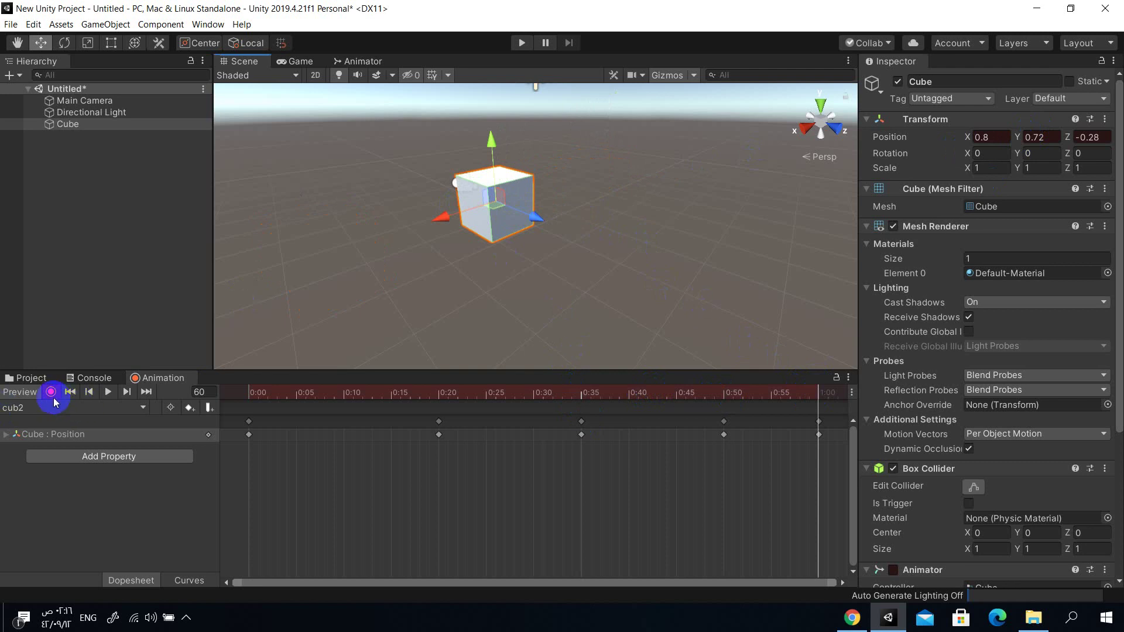
# - Stop recording, preview the cub2 clip, and show the animation folder assets
pyautogui.click(51, 392)
pyautogui.click(108, 392)
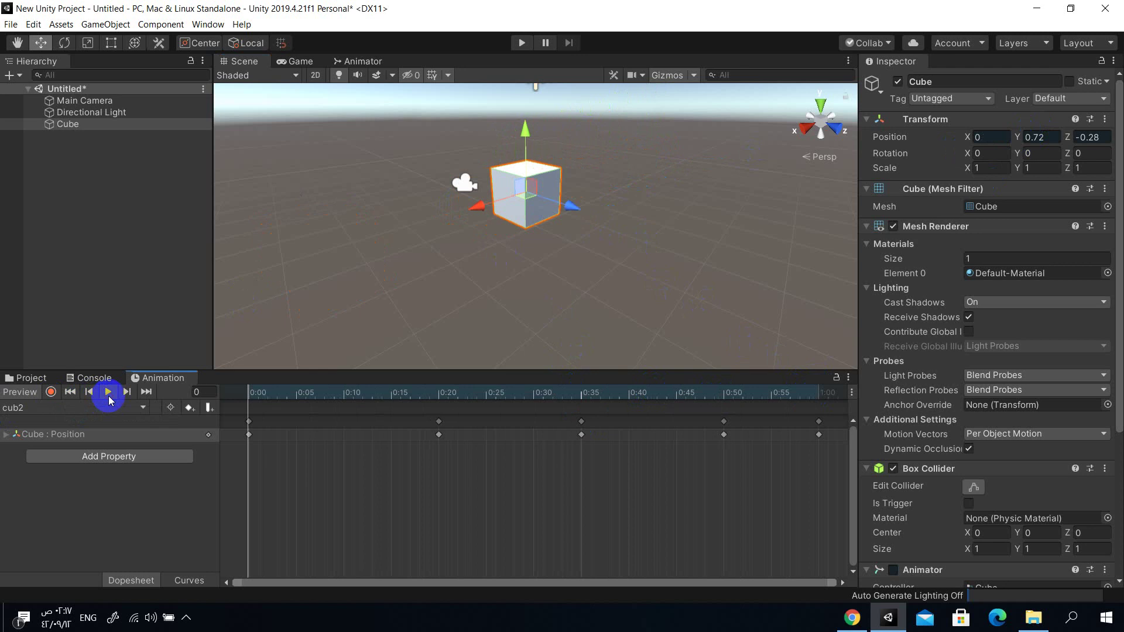
pyautogui.click(109, 396)
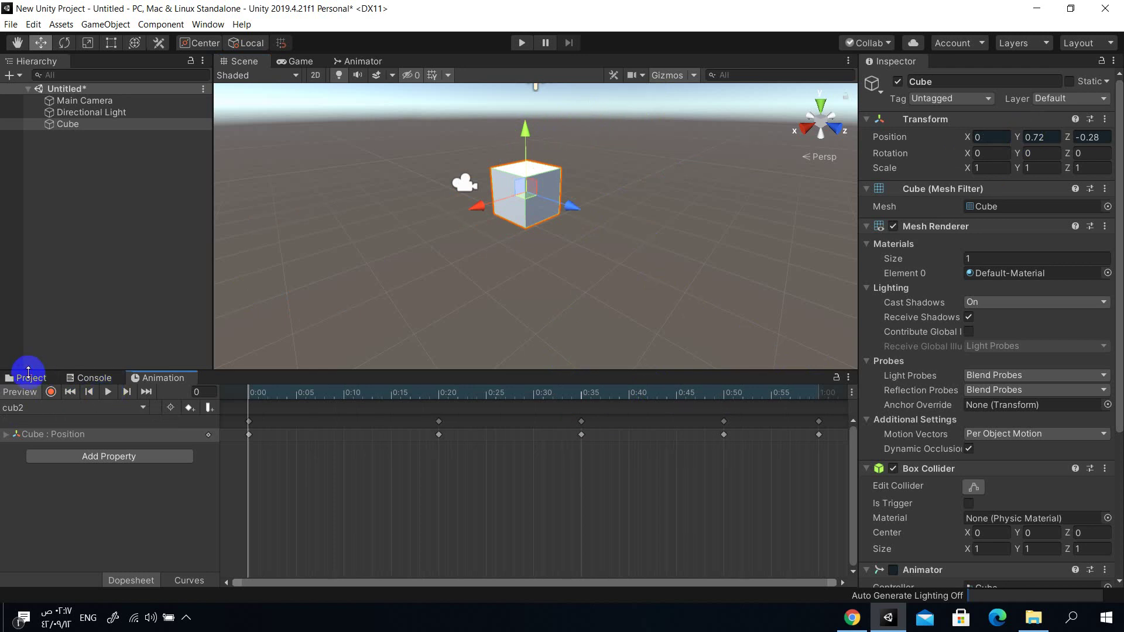
pyautogui.click(28, 374)
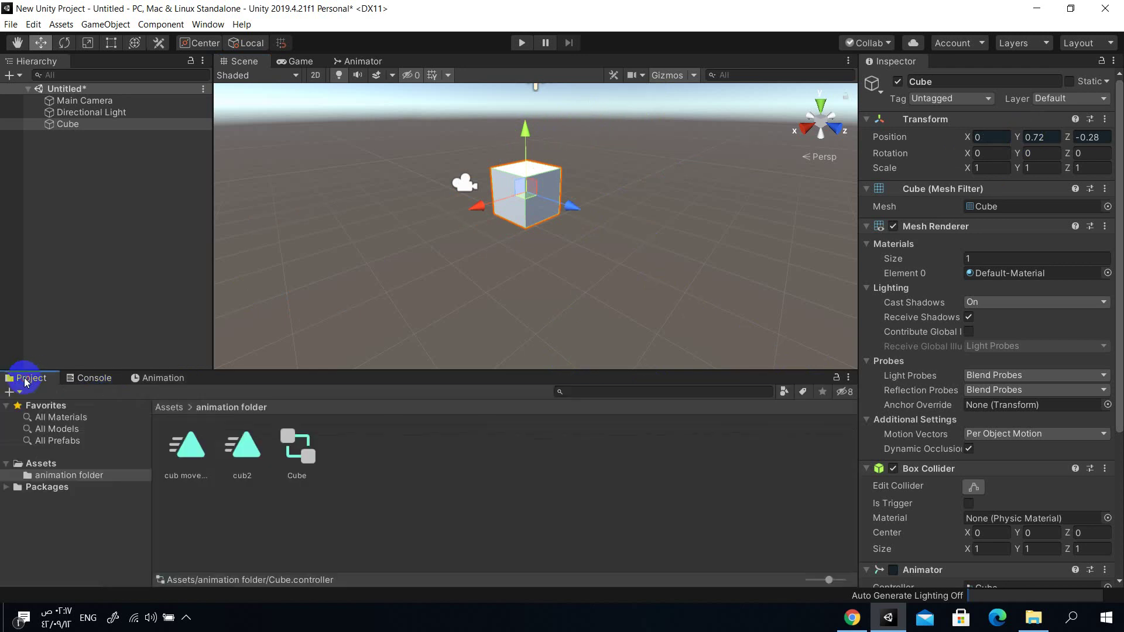
# - Open the Cube controller graph and place the cub2 state above cub movement
pyautogui.click(275, 450)
pyautogui.doubleClick(293, 445)
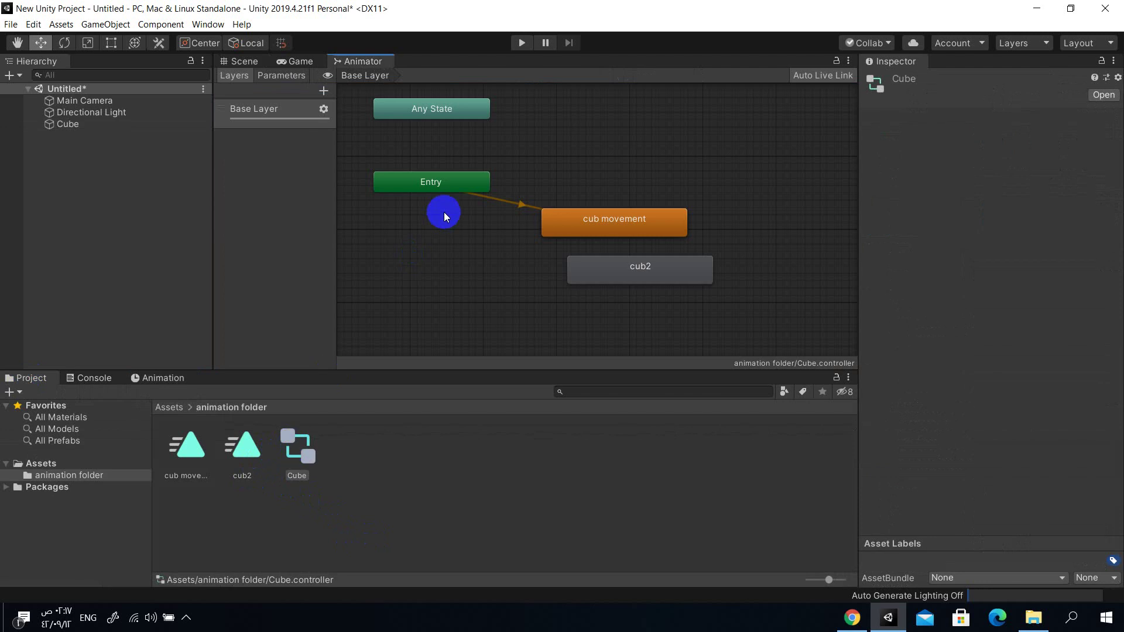
pyautogui.moveTo(634, 267); pyautogui.dragTo(661, 141)
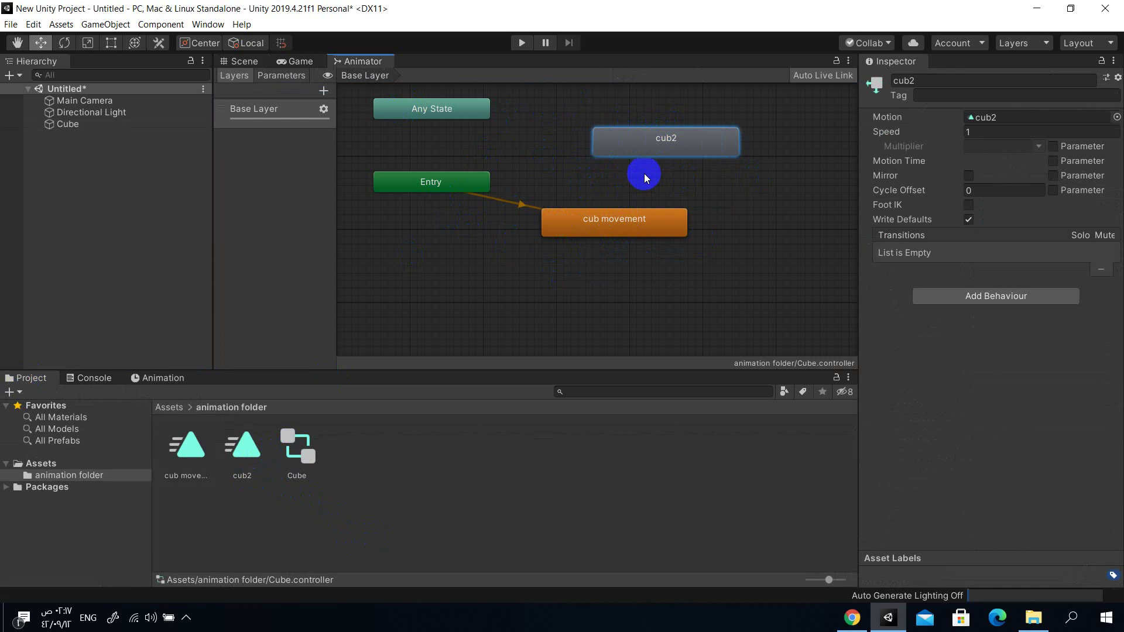
pyautogui.rightClick(643, 143)
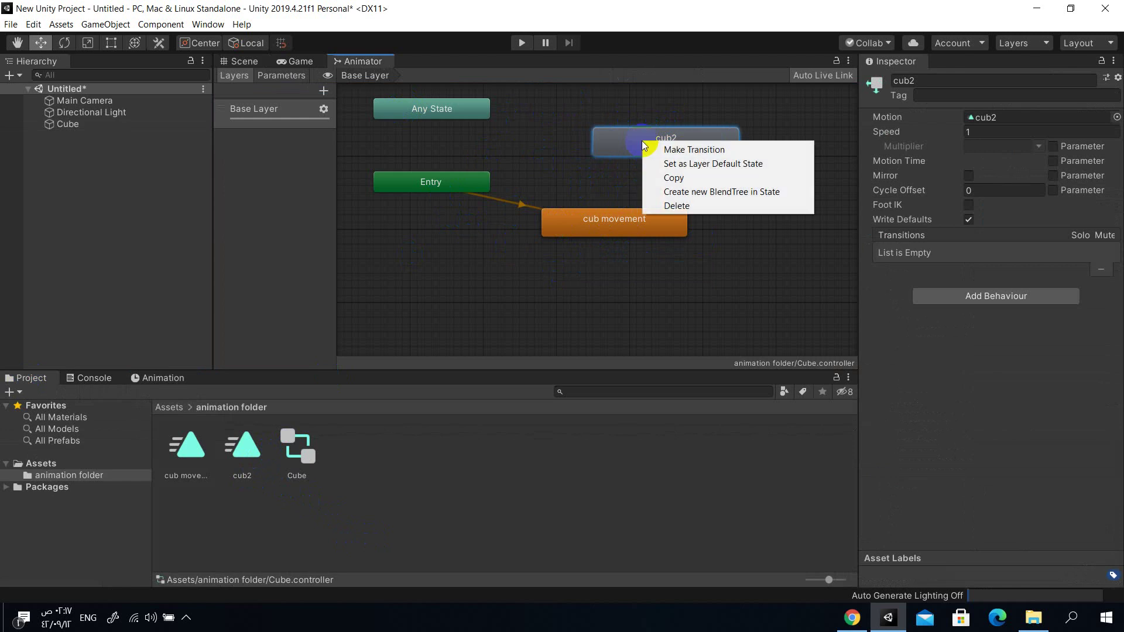
pyautogui.click(672, 153)
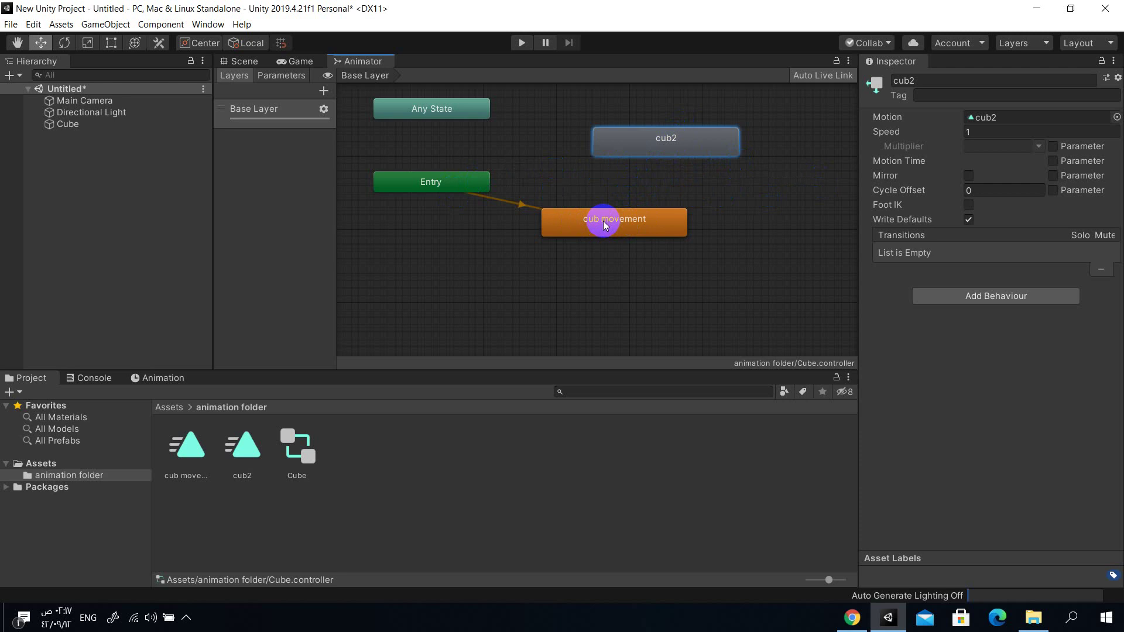
# - Make a transition from cub movement to cub2 and select it for inspection
pyautogui.rightClick(605, 225)
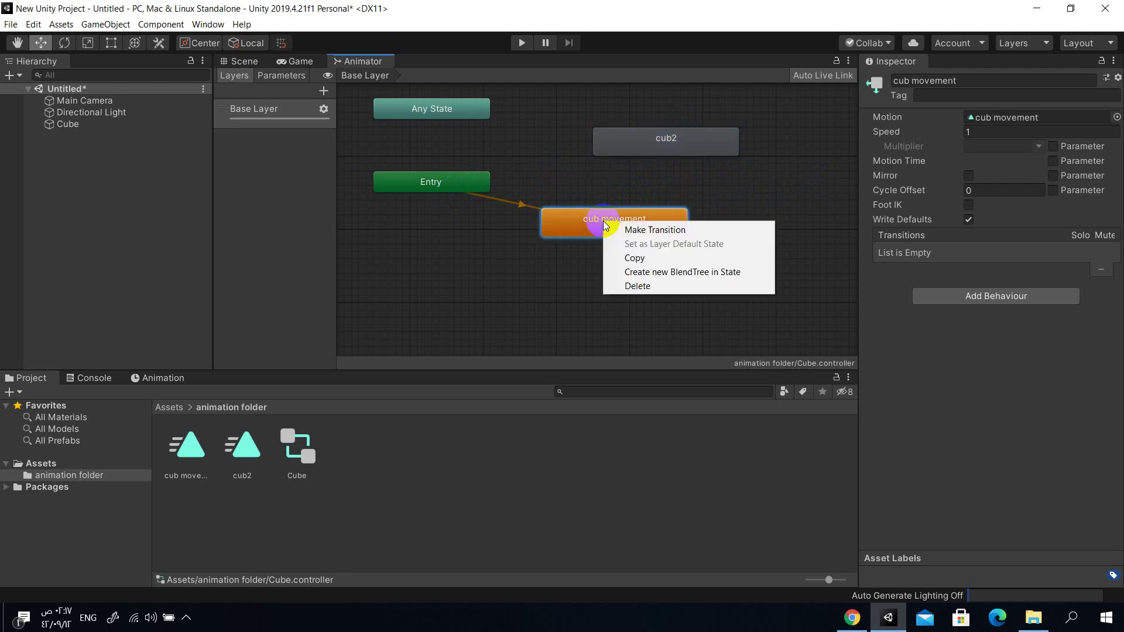
pyautogui.click(624, 230)
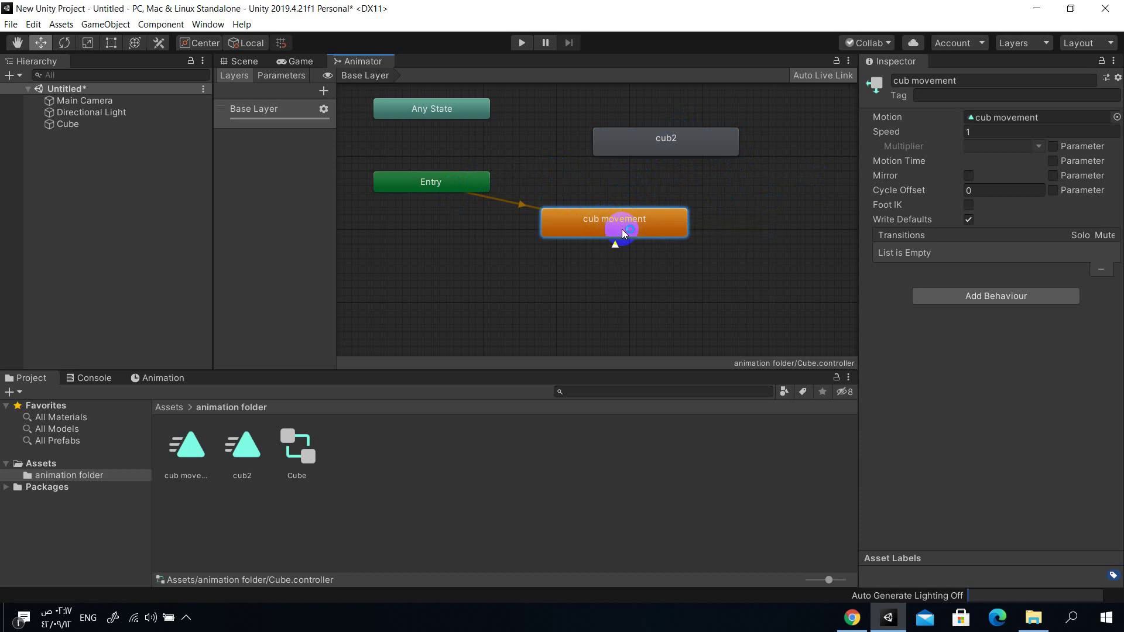
pyautogui.click(660, 149)
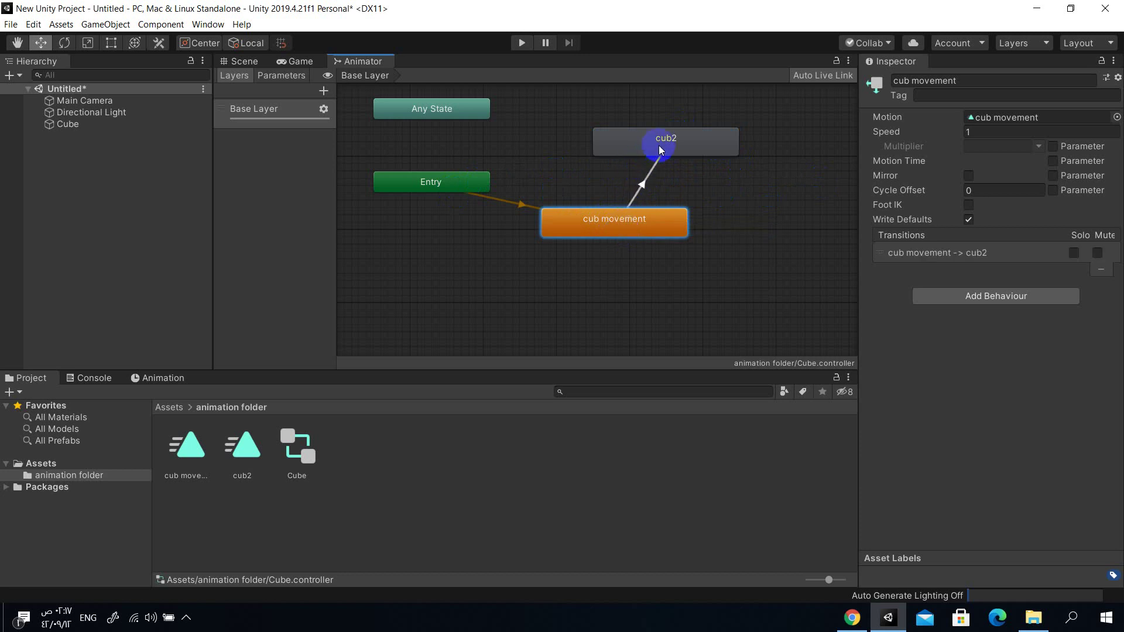
pyautogui.click(644, 183)
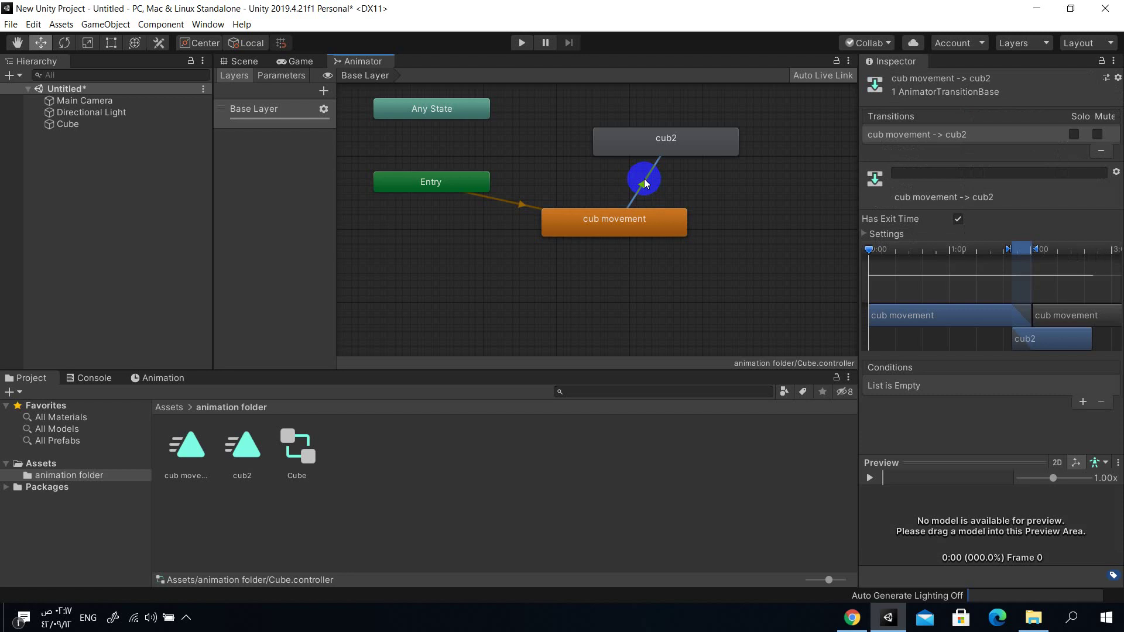
# - Add a New Int integer parameter and delete the stray New Layer
pyautogui.click(324, 91)
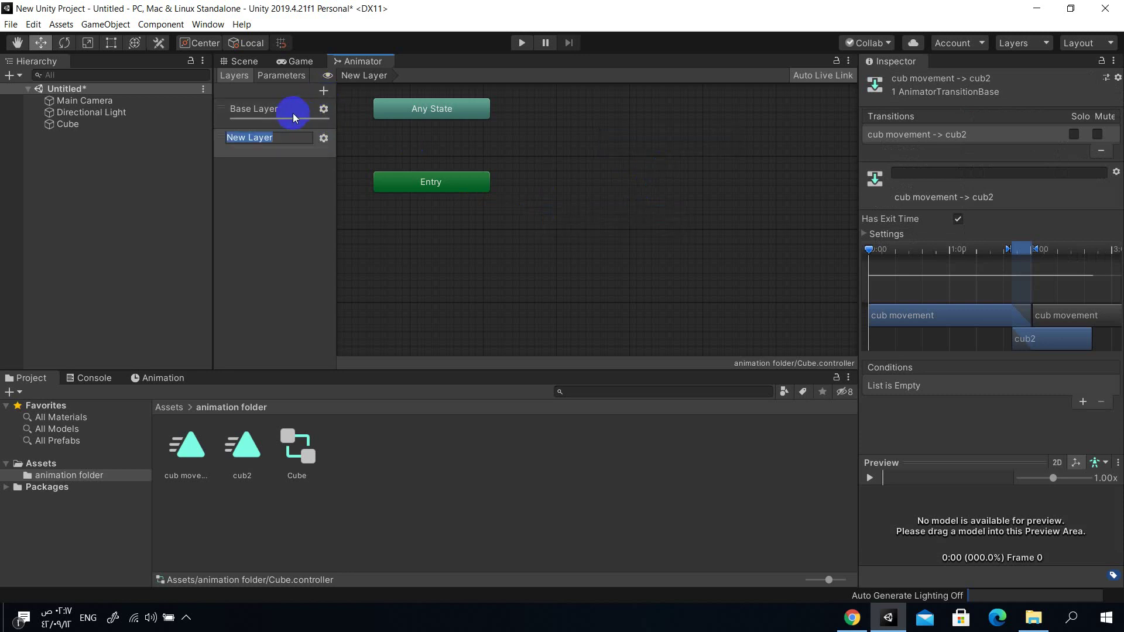
pyautogui.click(281, 76)
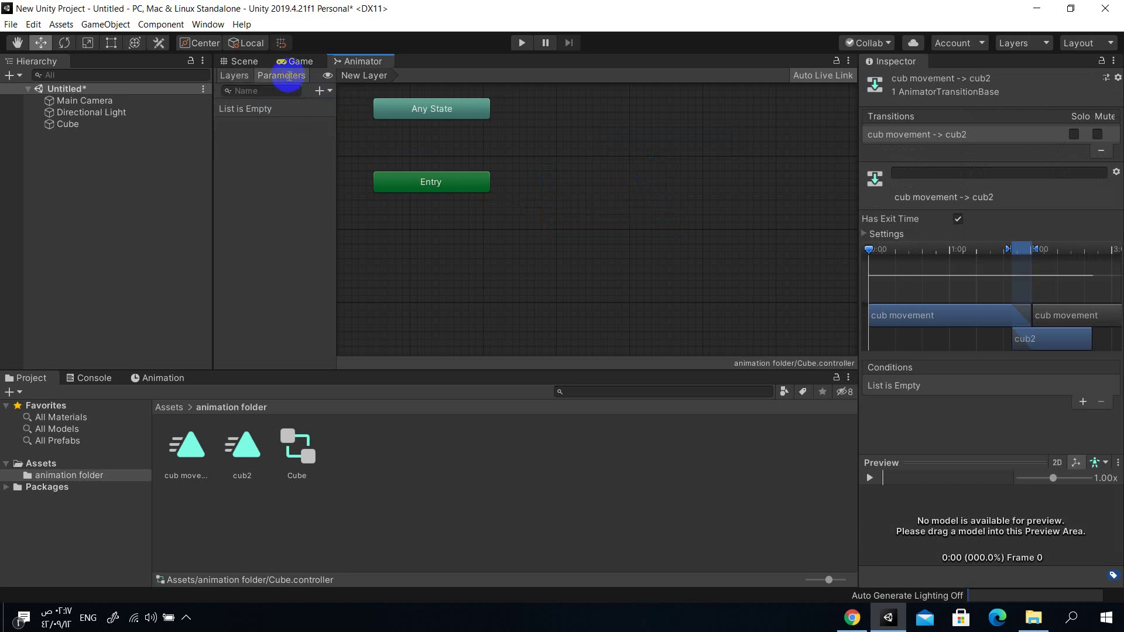
pyautogui.click(319, 94)
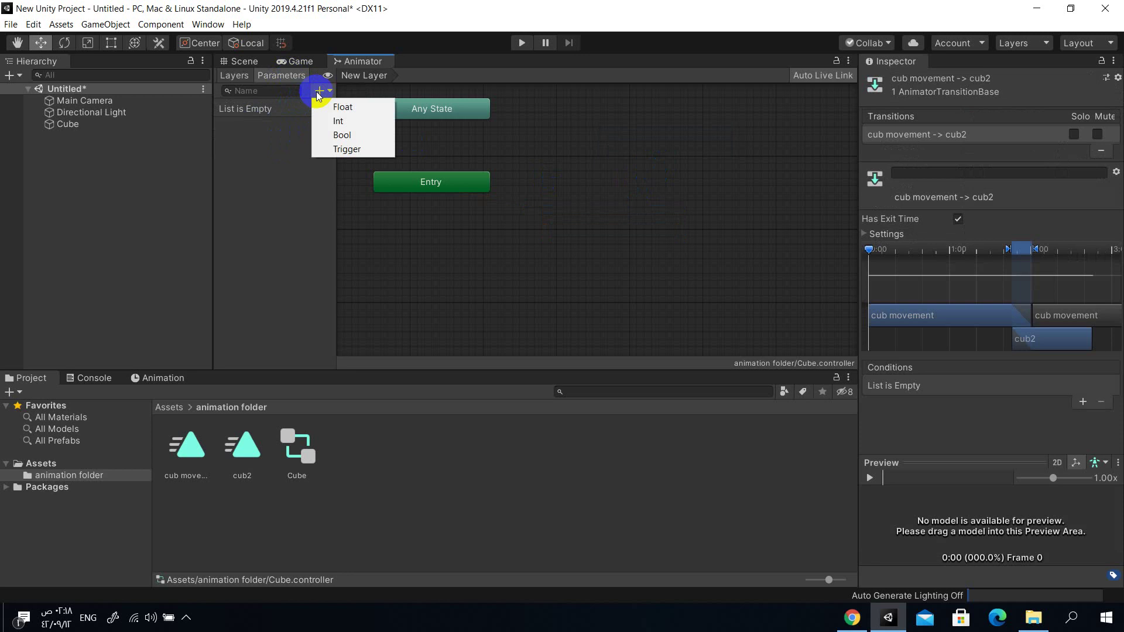
pyautogui.click(339, 121)
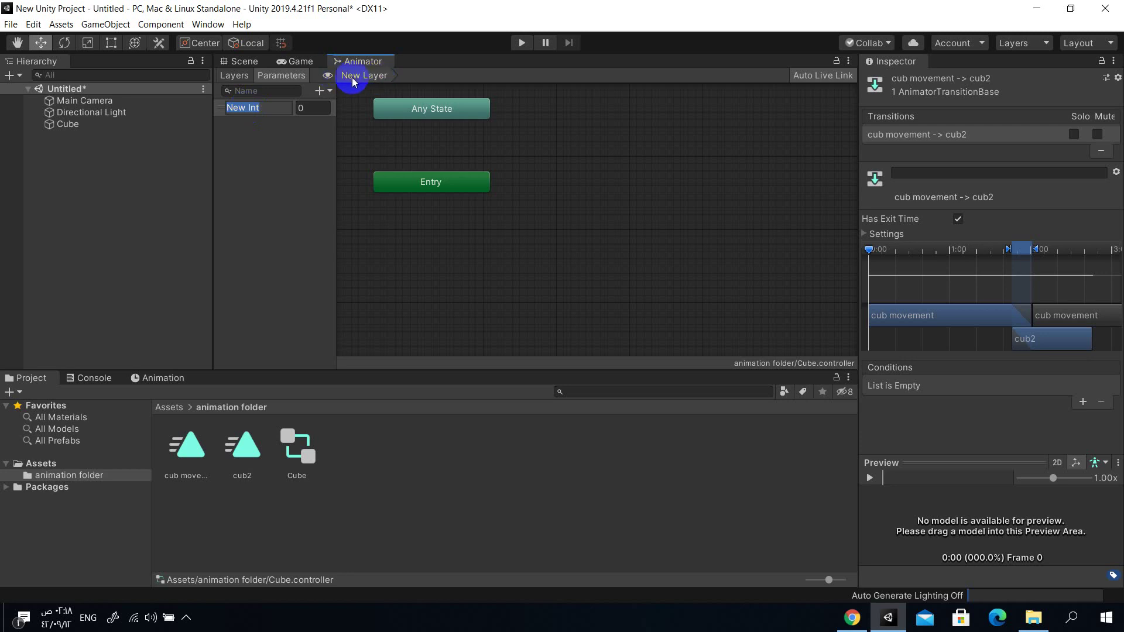
pyautogui.click(221, 77)
pyautogui.click(273, 137)
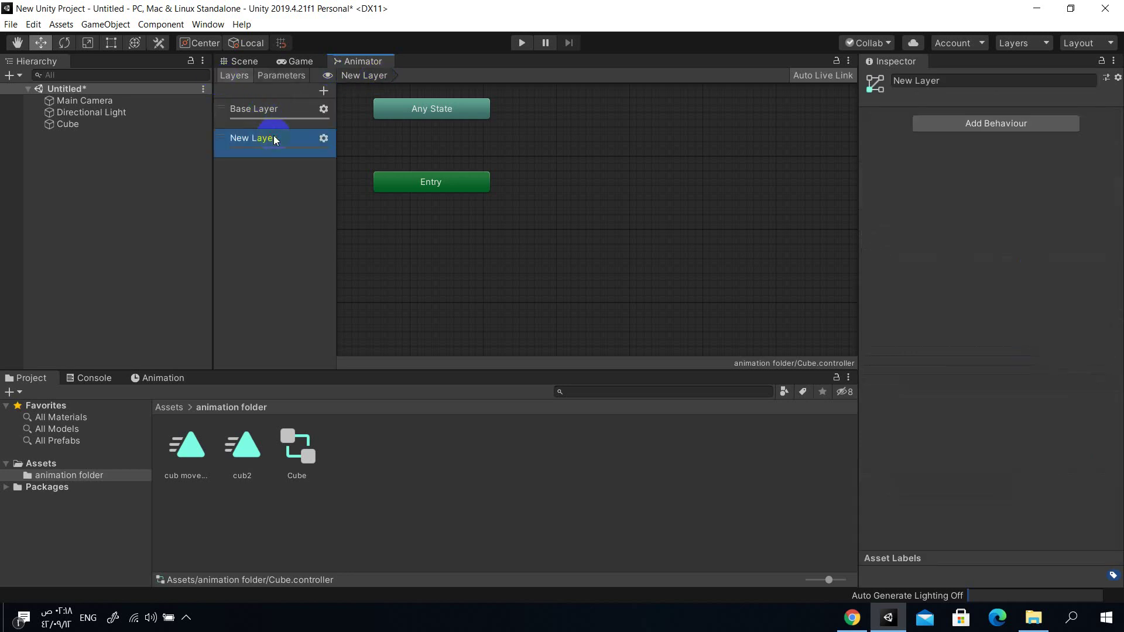
pyautogui.press('Delete')
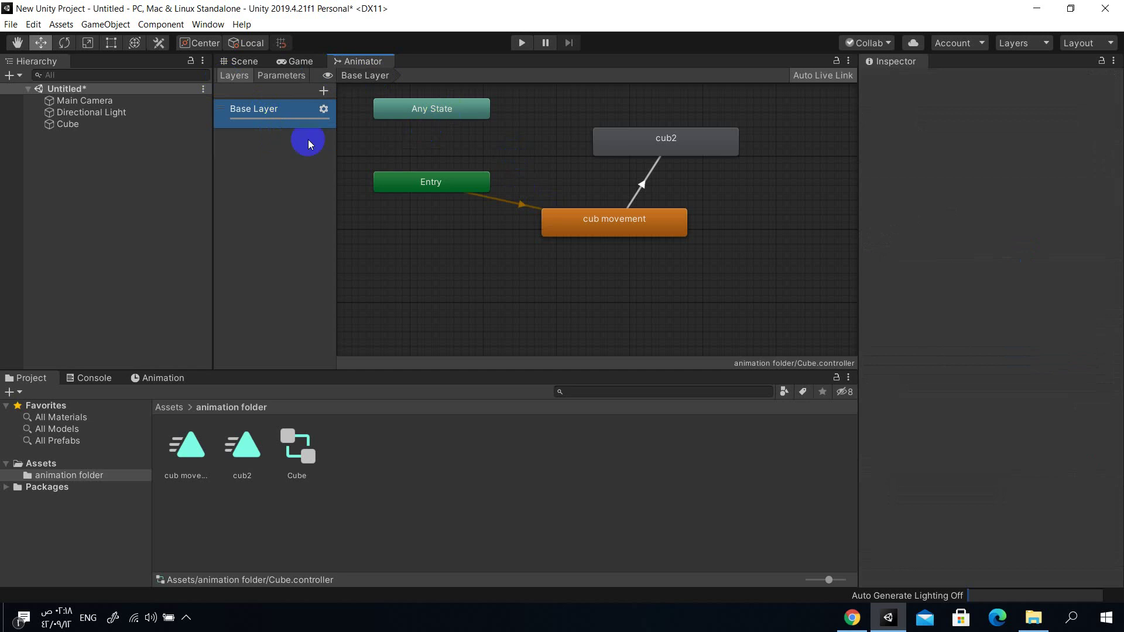
# - Add a second integer parameter named int1 and reselect the cub movement to cub2 transition
pyautogui.click(287, 76)
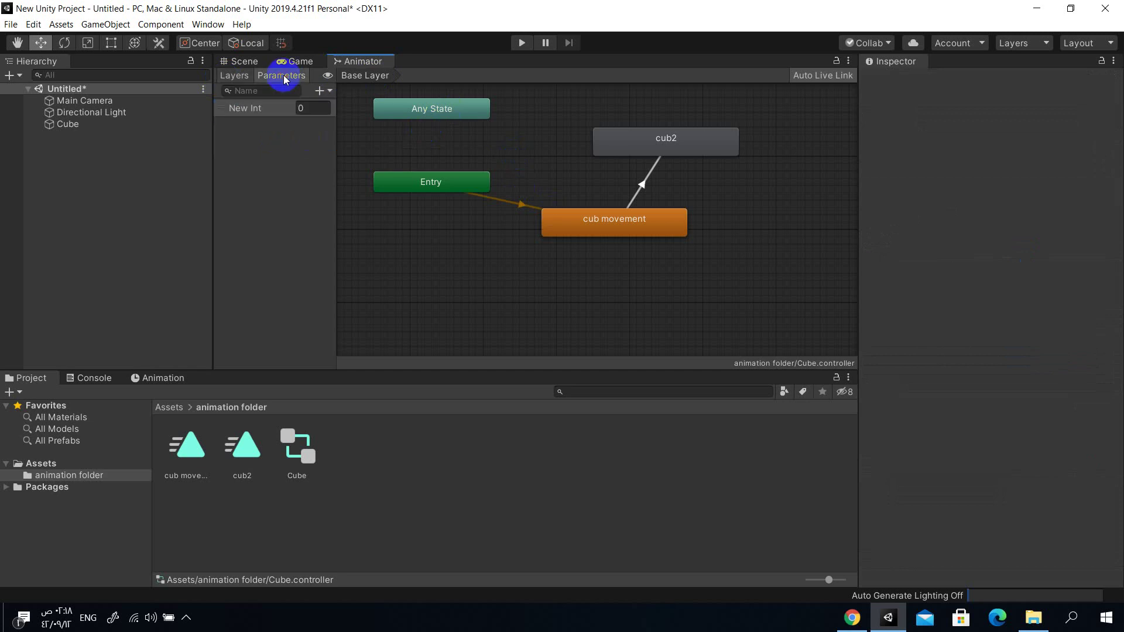
pyautogui.click(320, 91)
pyautogui.click(346, 125)
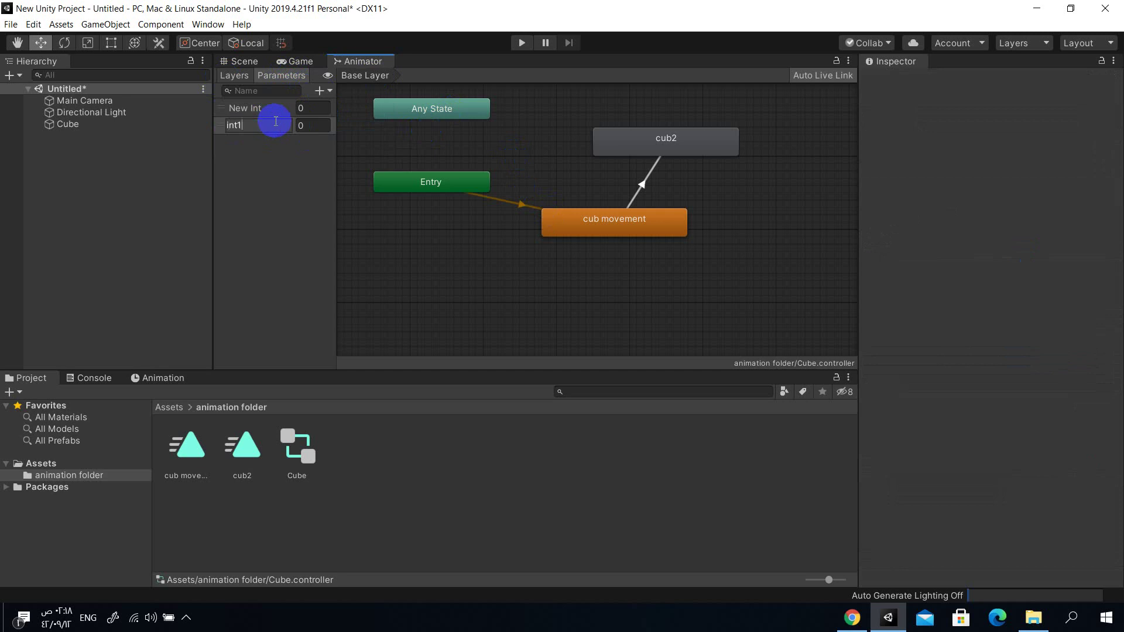
pyautogui.write('int1')
pyautogui.click(281, 157)
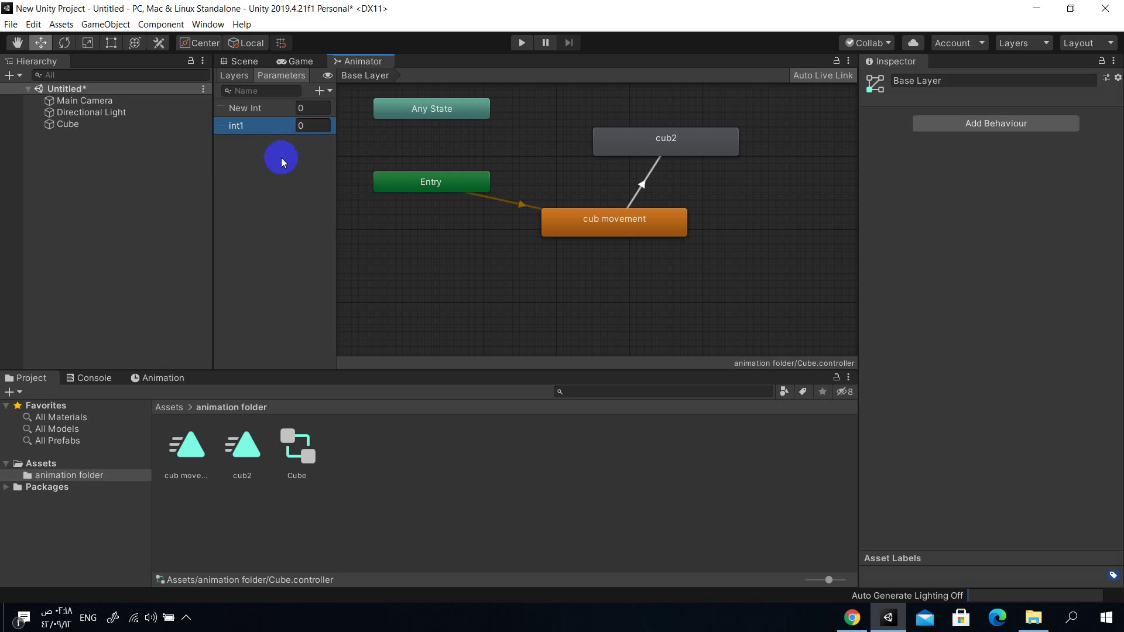
pyautogui.click(647, 178)
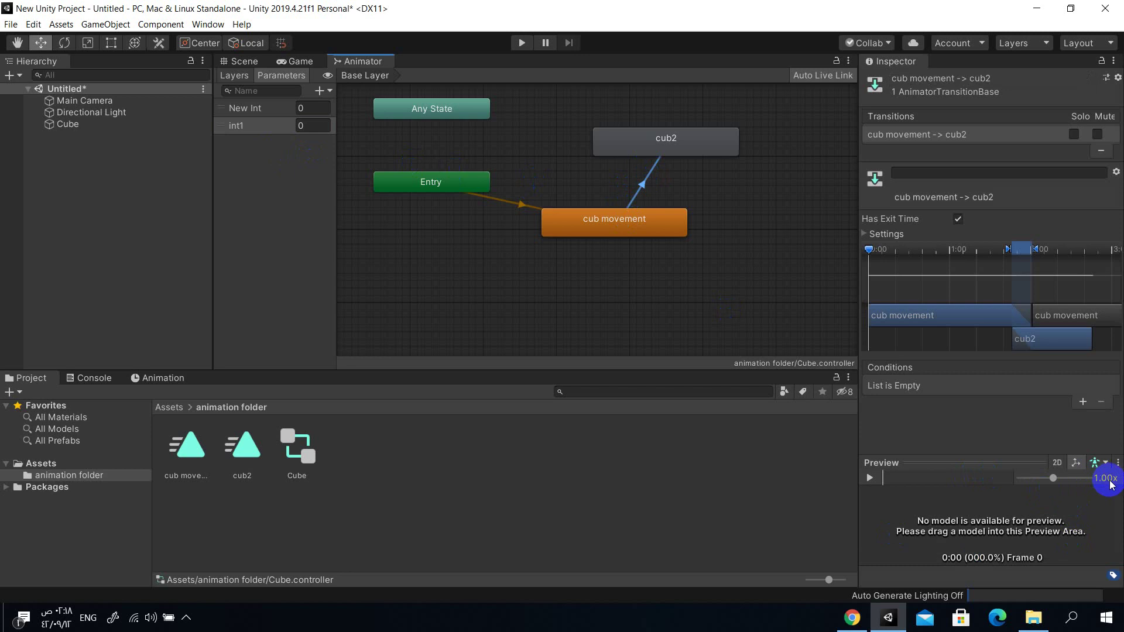
# - Add a condition 'New Int Greater 3' to the cub movement → cub2 transition
pyautogui.click(1083, 403)
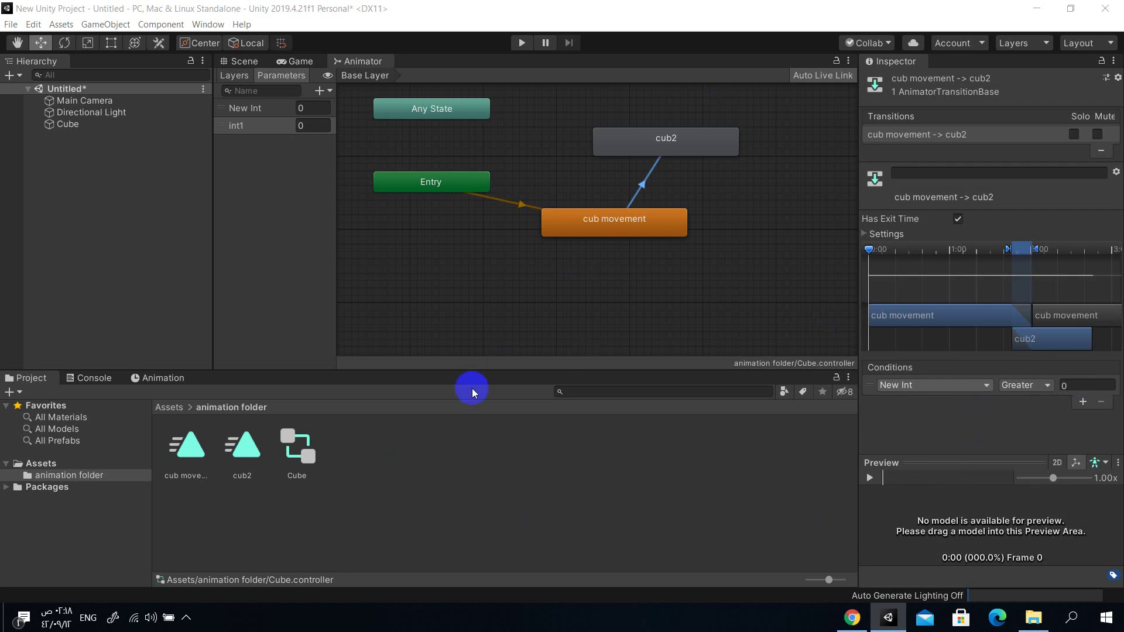
pyautogui.click(186, 617)
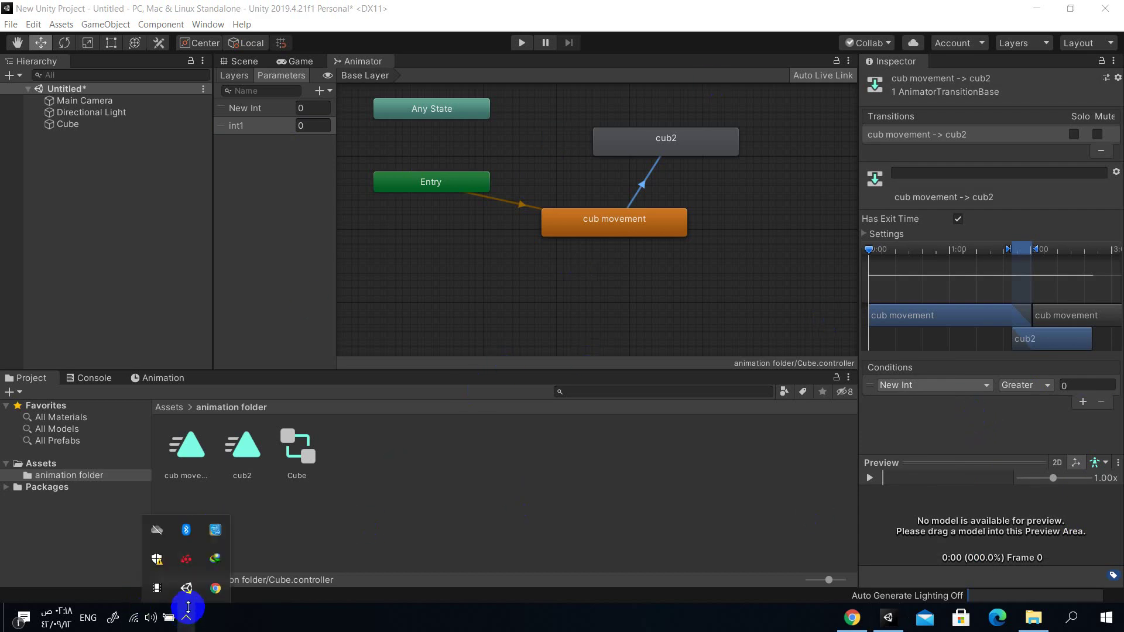
pyautogui.click(1042, 382)
pyautogui.click(1048, 387)
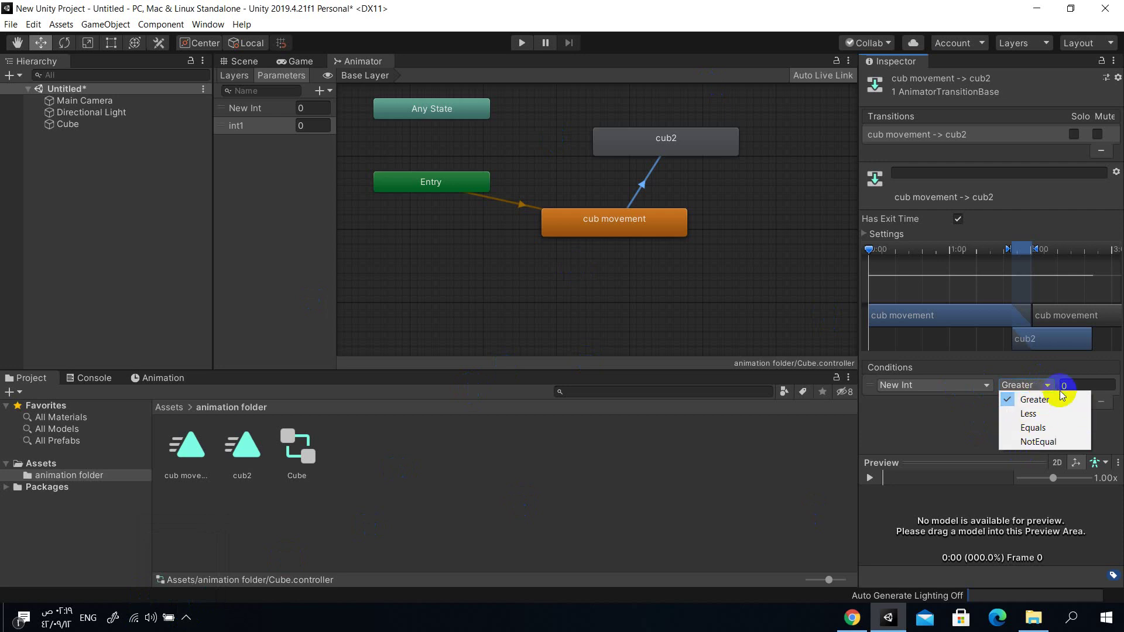
pyautogui.click(1082, 383)
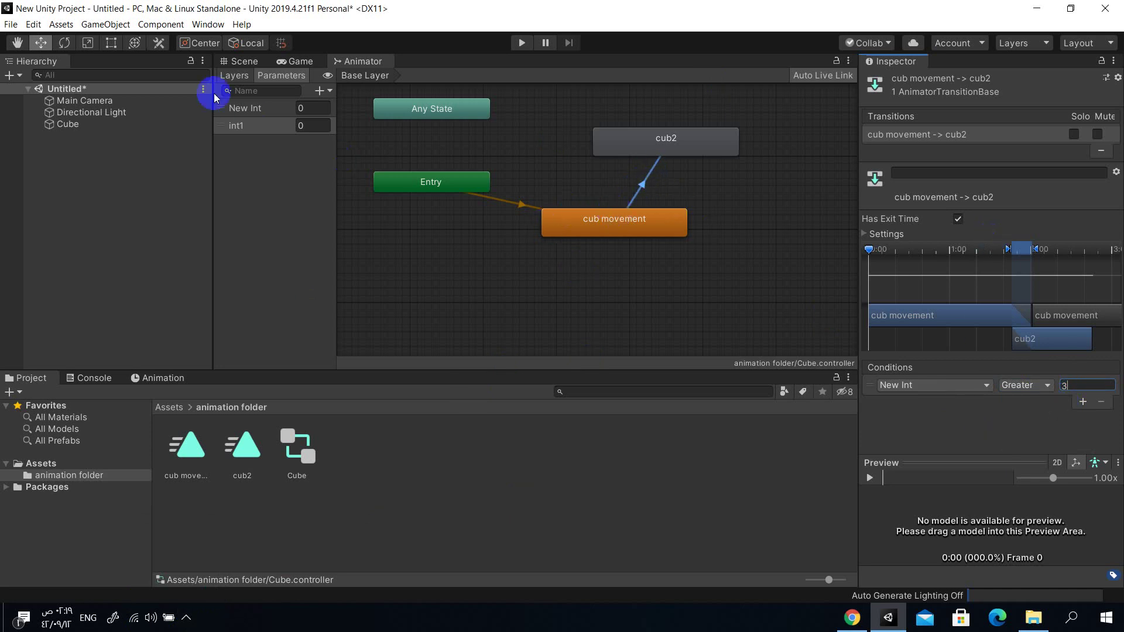
# - Switch to the Game view and start Play mode to watch the cube animate
pyautogui.click(257, 61)
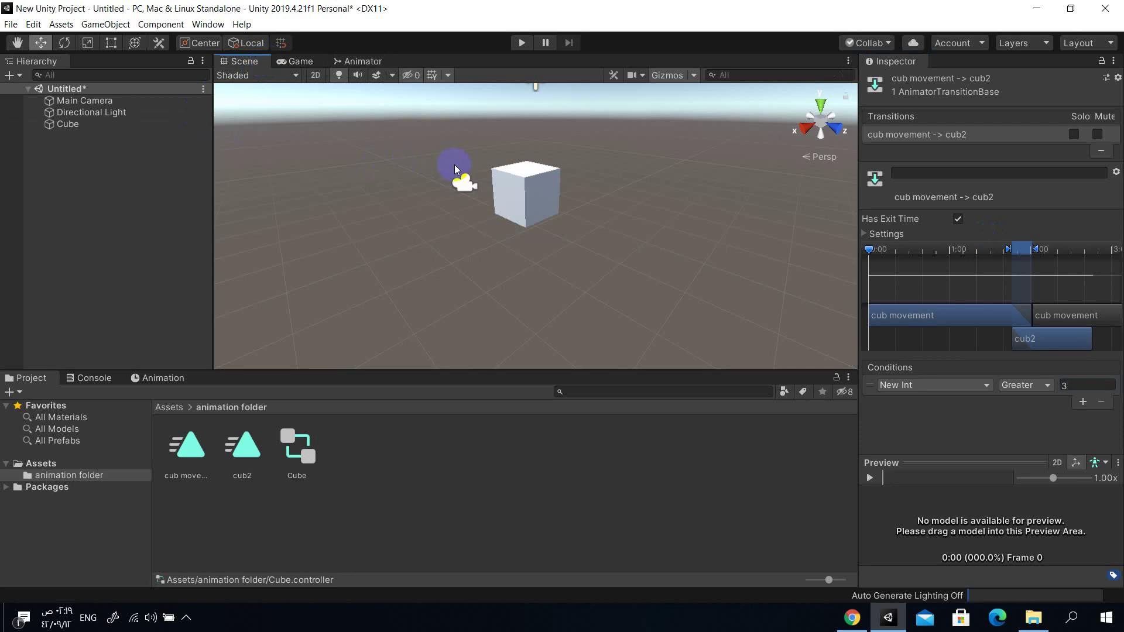
pyautogui.click(301, 61)
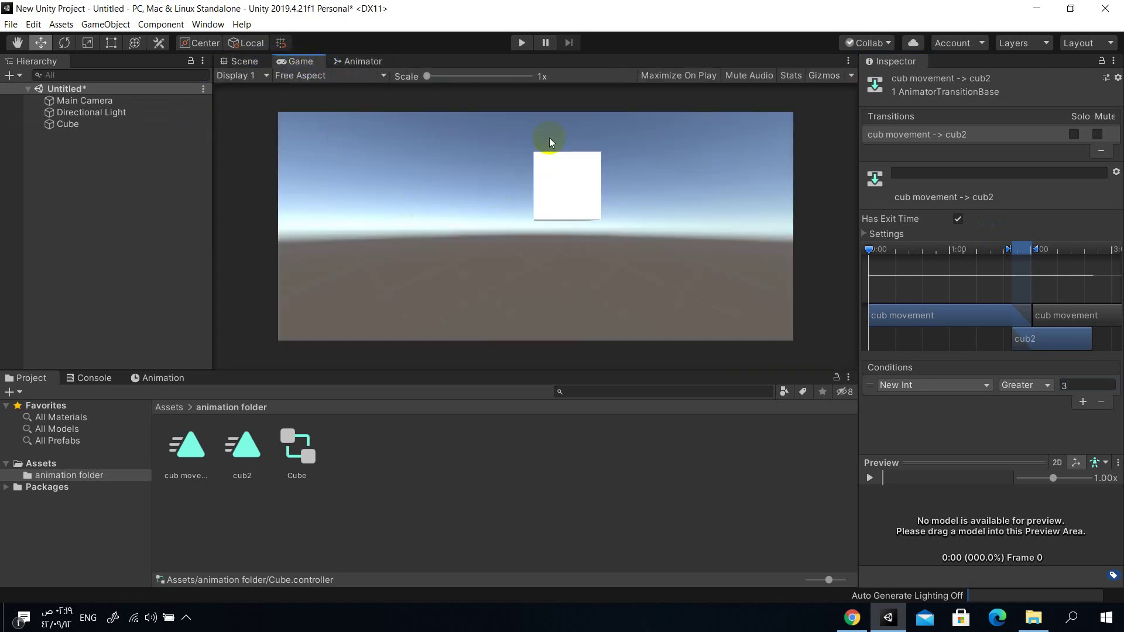
pyautogui.click(544, 46)
pyautogui.click(523, 42)
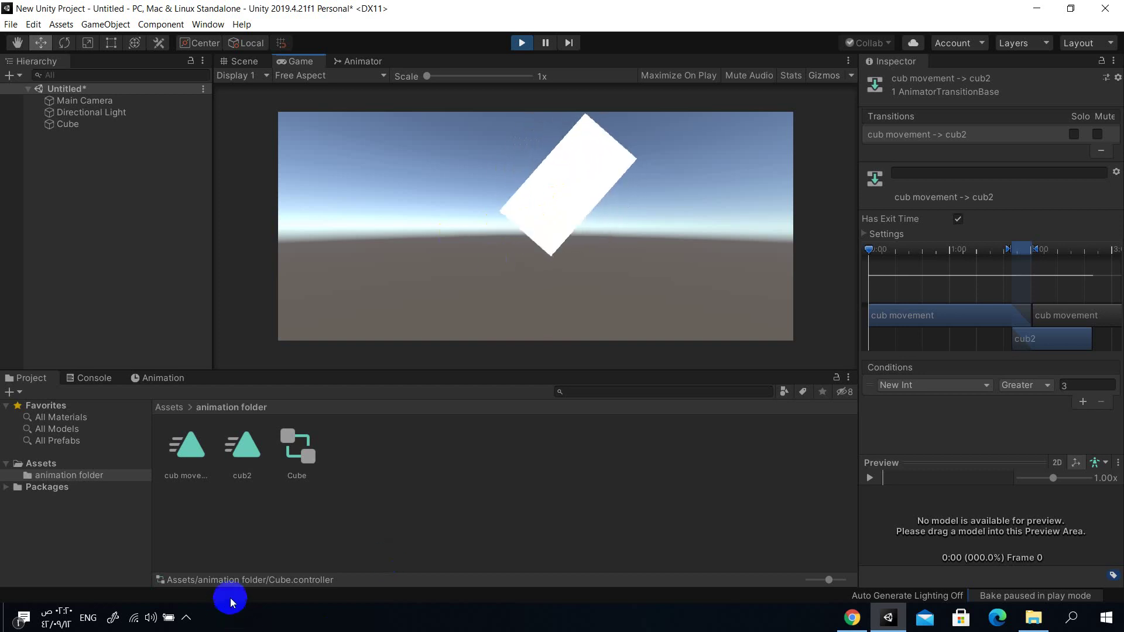
# - Dock the Animator graph in the bottom panel beside the Animation tab, below the Game view
pyautogui.click(186, 617)
pyautogui.click(413, 289)
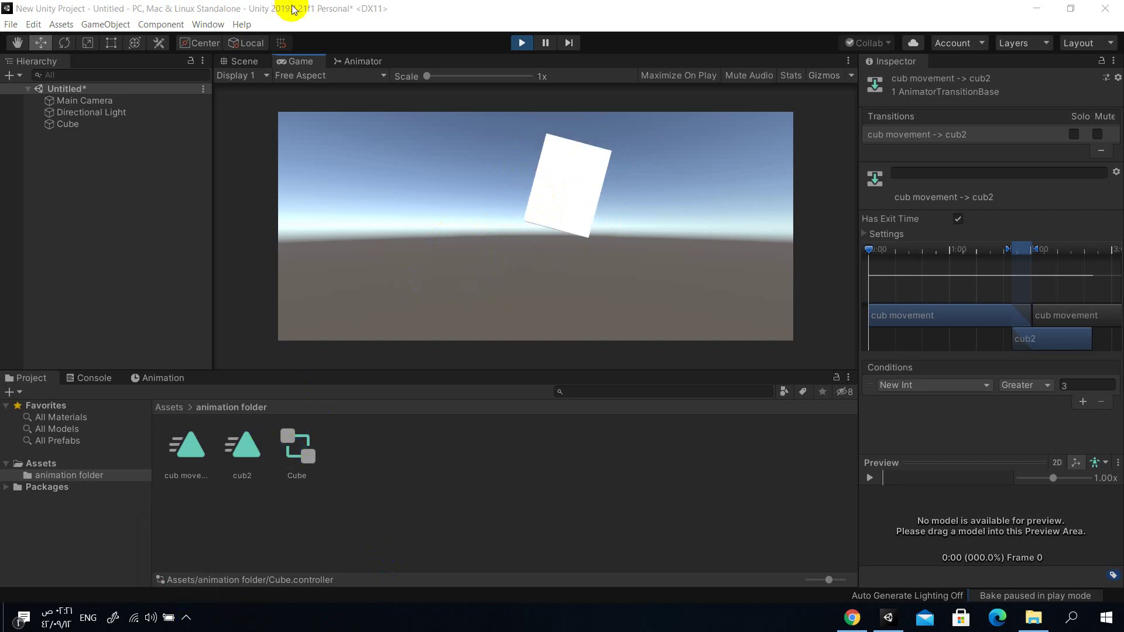
pyautogui.click(343, 62)
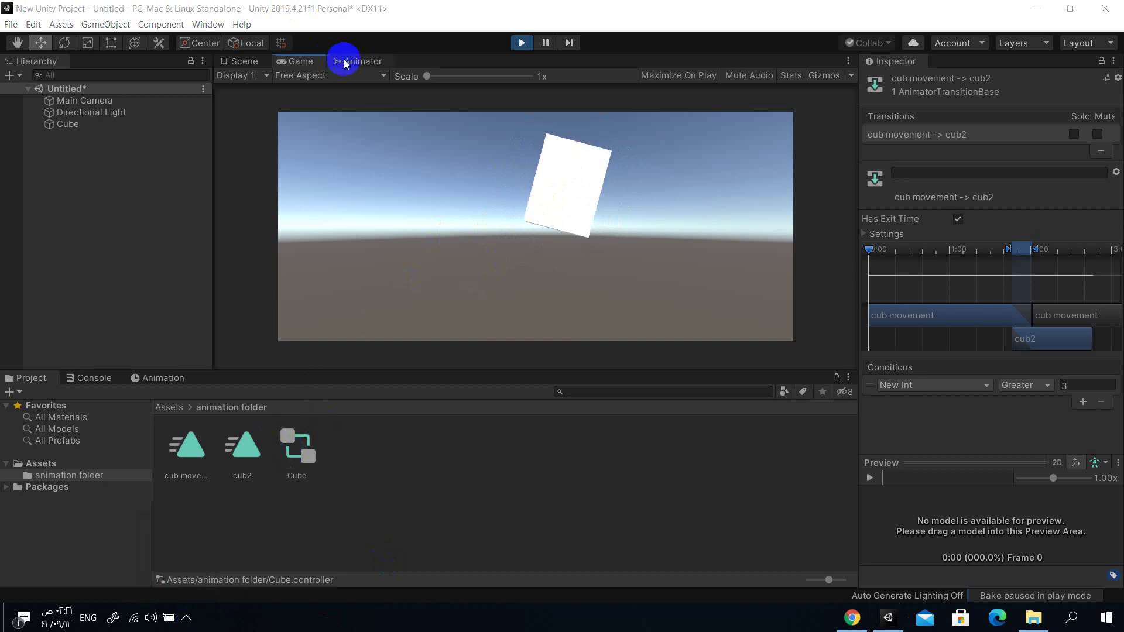
pyautogui.click(374, 75)
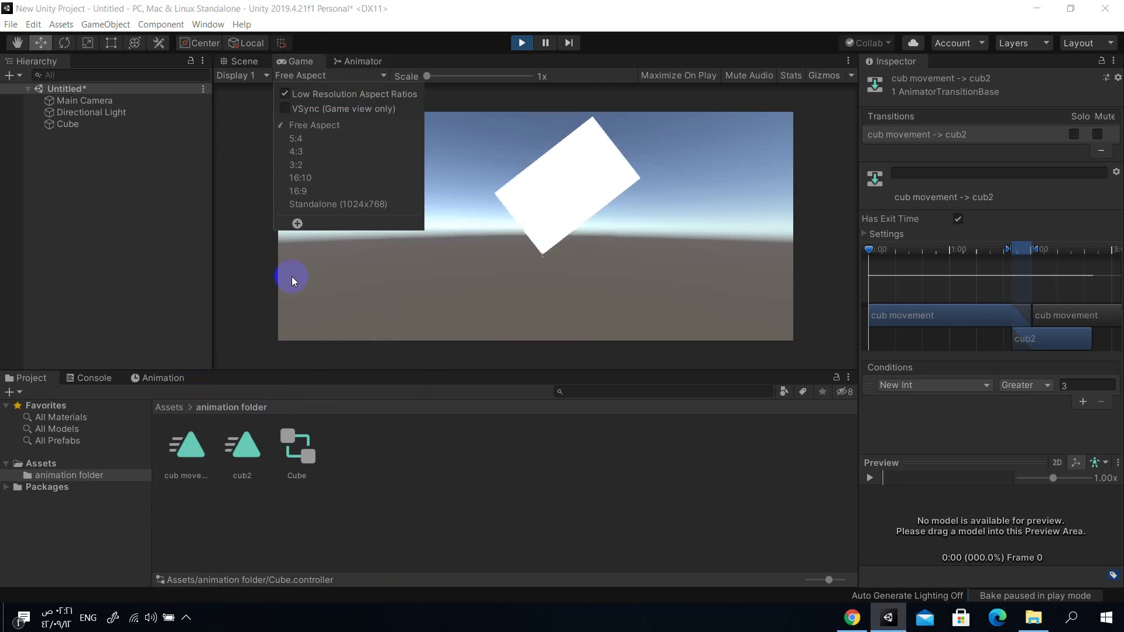
pyautogui.click(371, 61)
pyautogui.moveTo(356, 60); pyautogui.dragTo(223, 393)
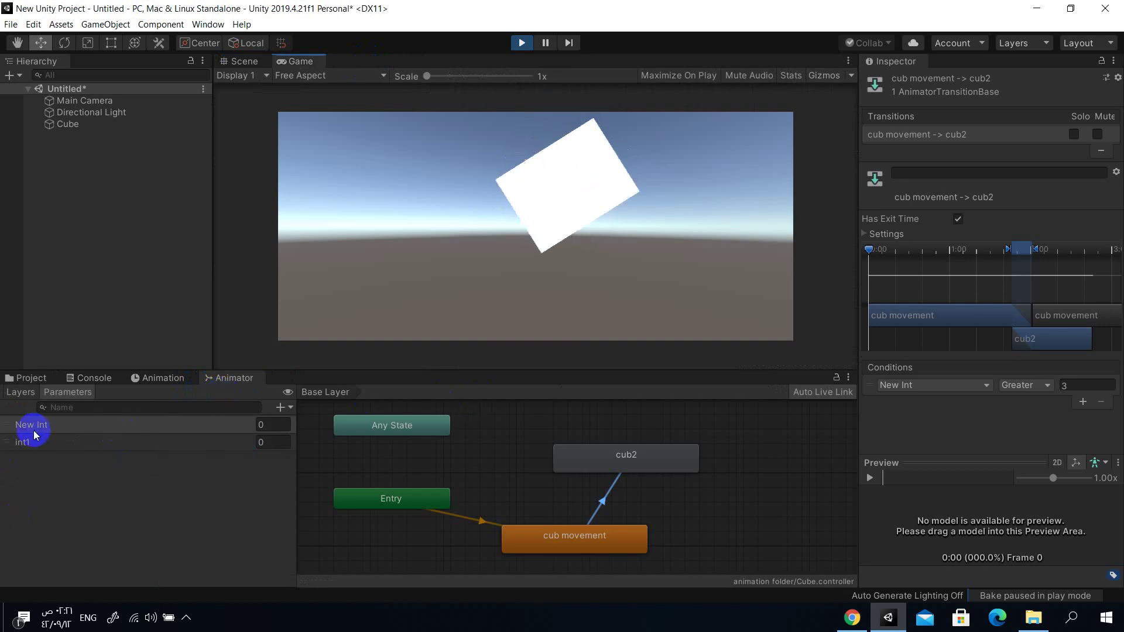
# - While playing, set the int1 and New Int parameters both to 3
pyautogui.click(262, 441)
pyautogui.write('3')
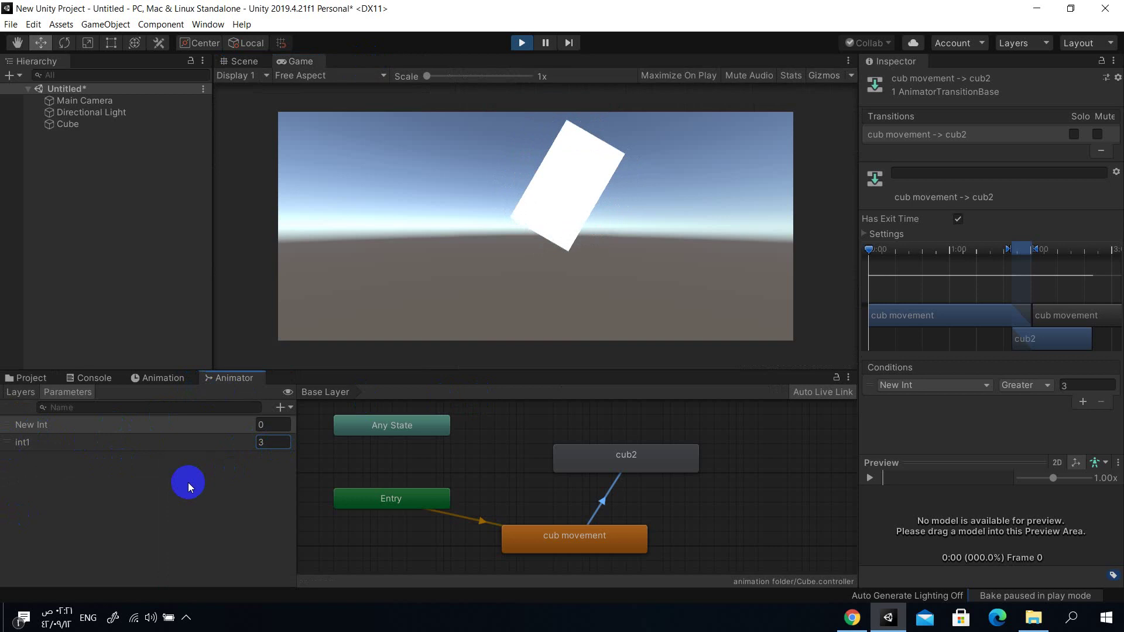
pyautogui.click(274, 424)
pyautogui.write('3')
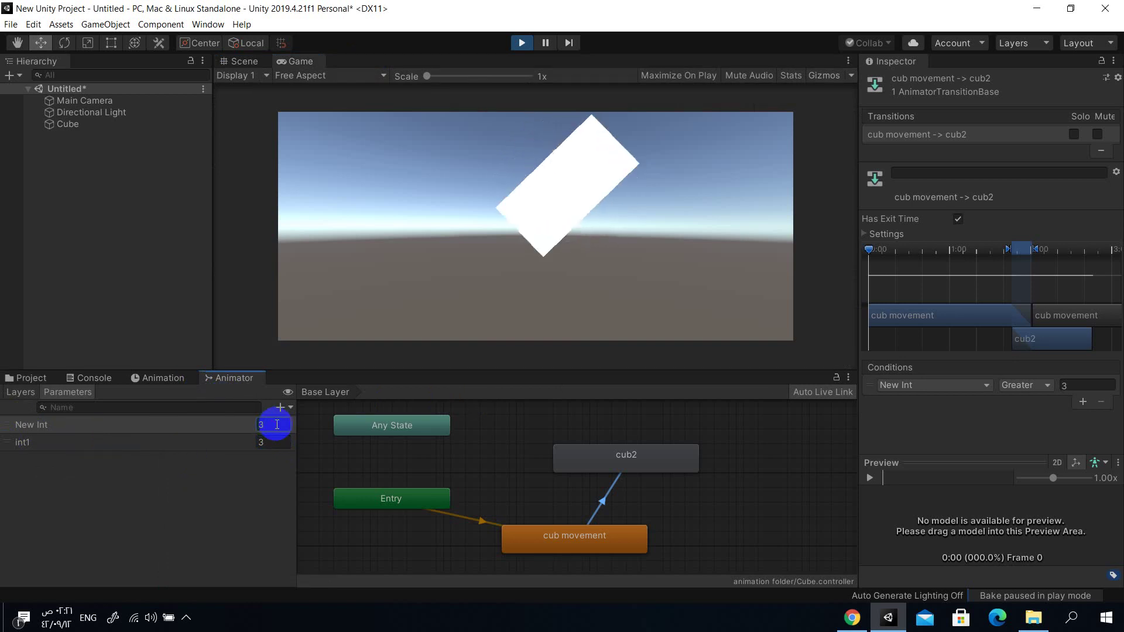
pyautogui.click(520, 232)
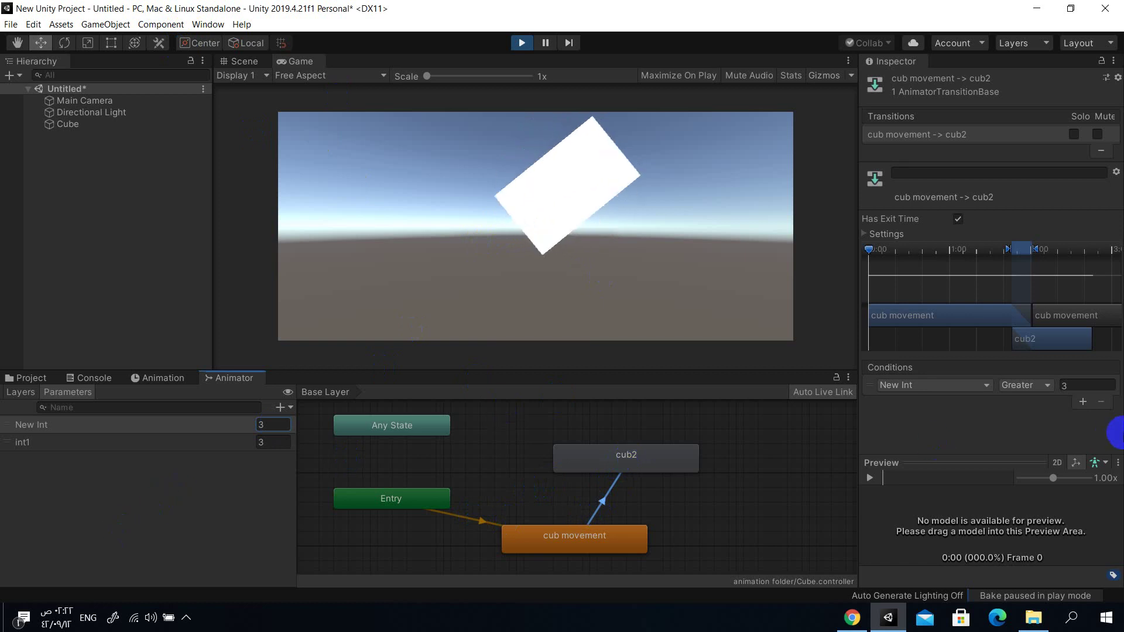
# - Keep the transition condition at New Int Greater, then raise New Int to 4
pyautogui.click(887, 386)
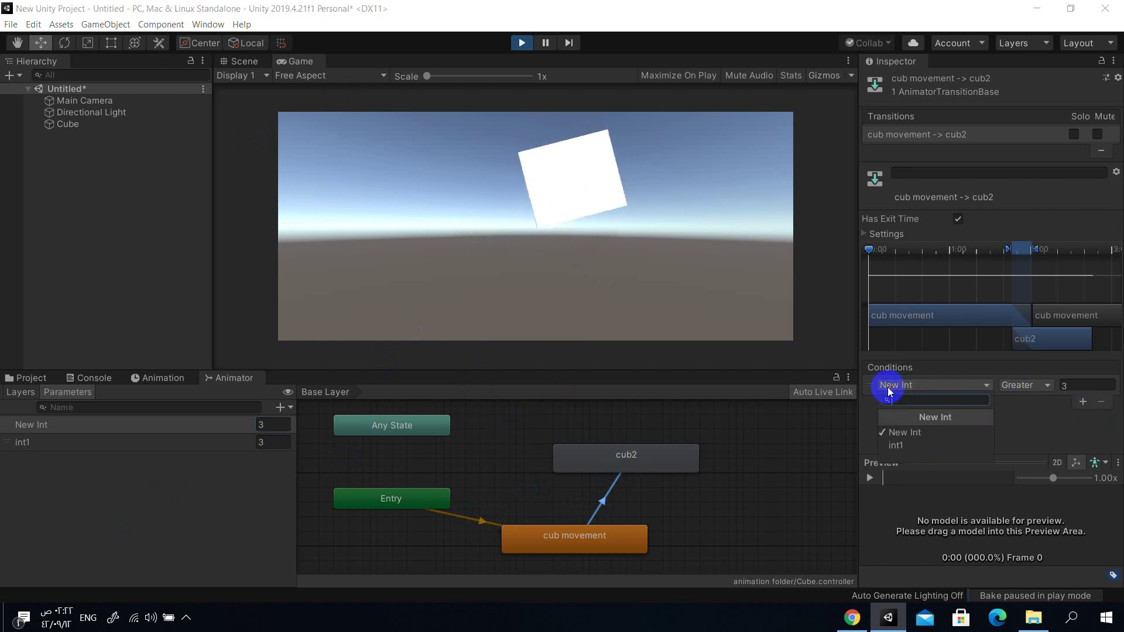
pyautogui.click(902, 432)
pyautogui.click(1031, 386)
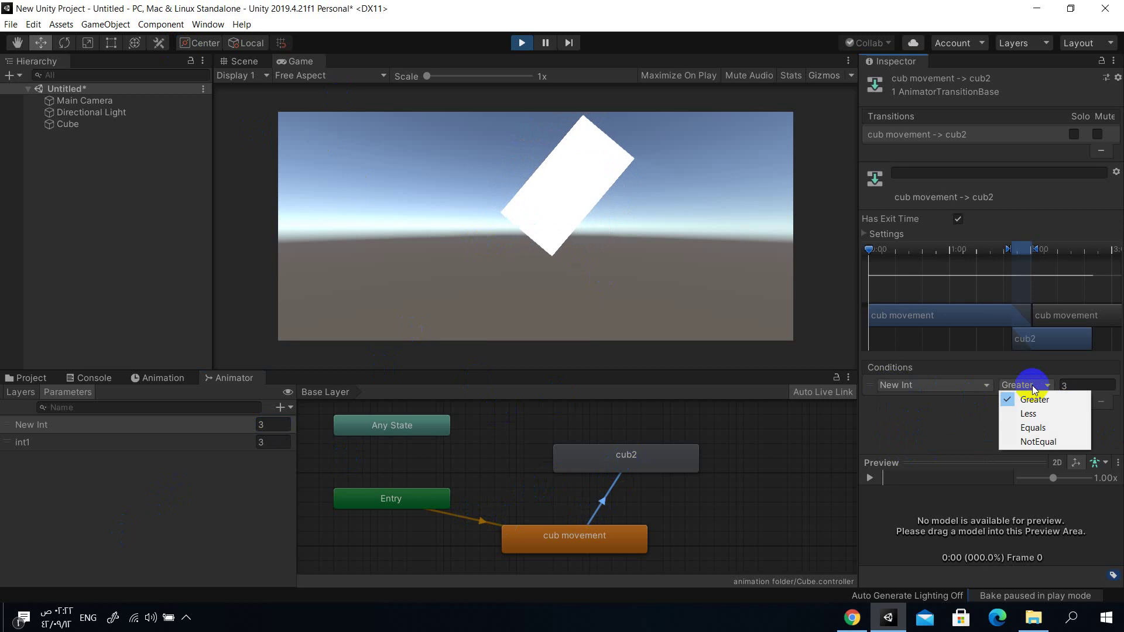
pyautogui.click(1034, 389)
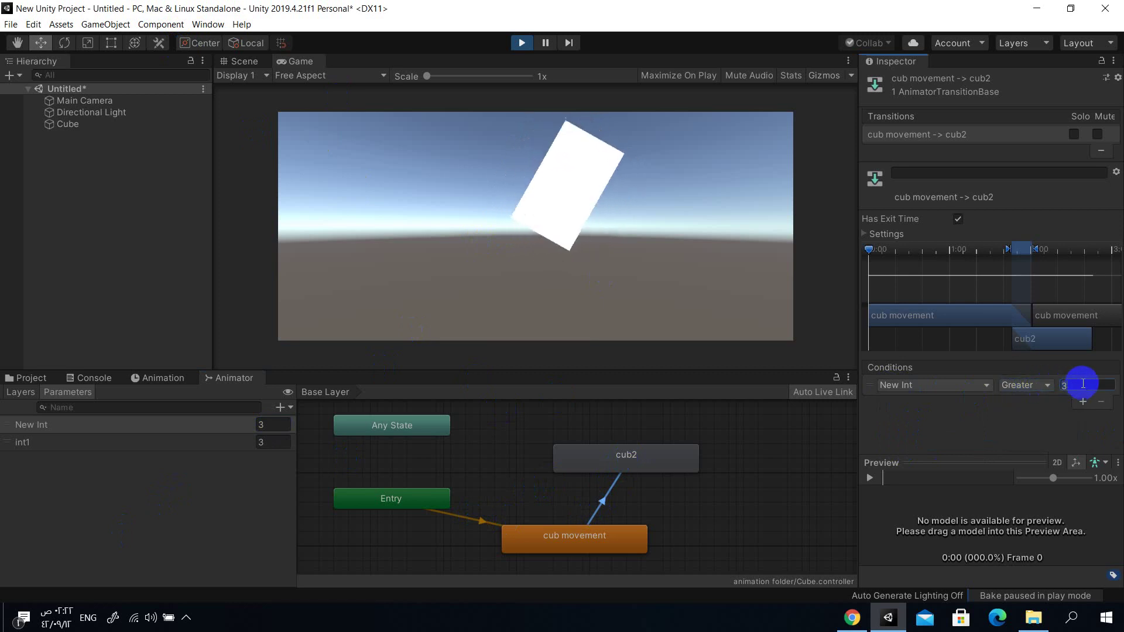
pyautogui.click(273, 424)
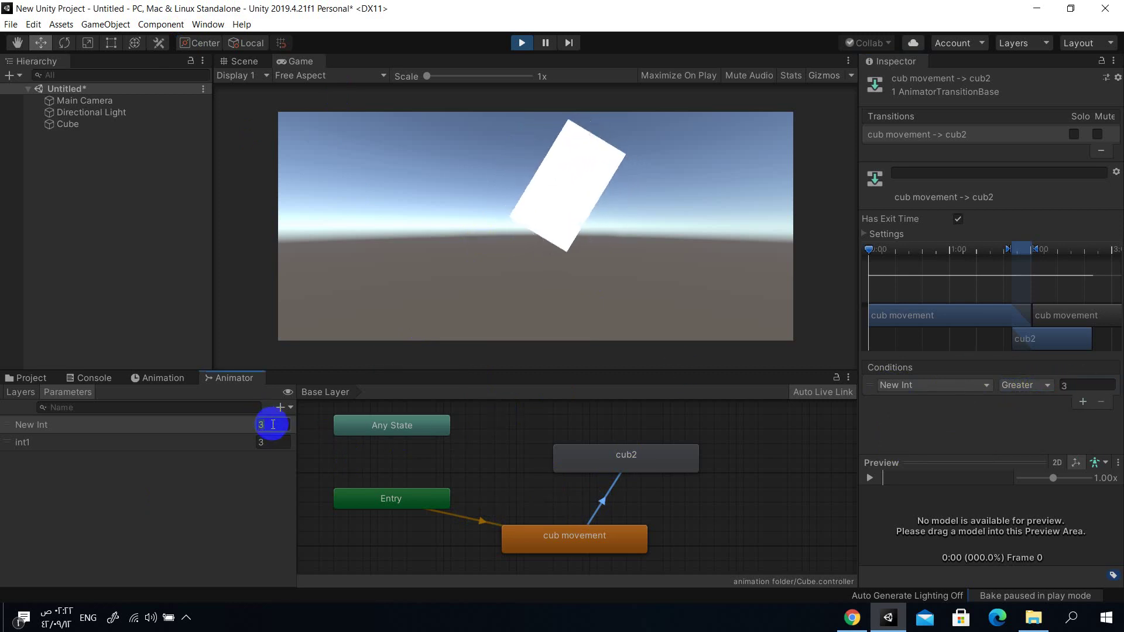
pyautogui.write('4')
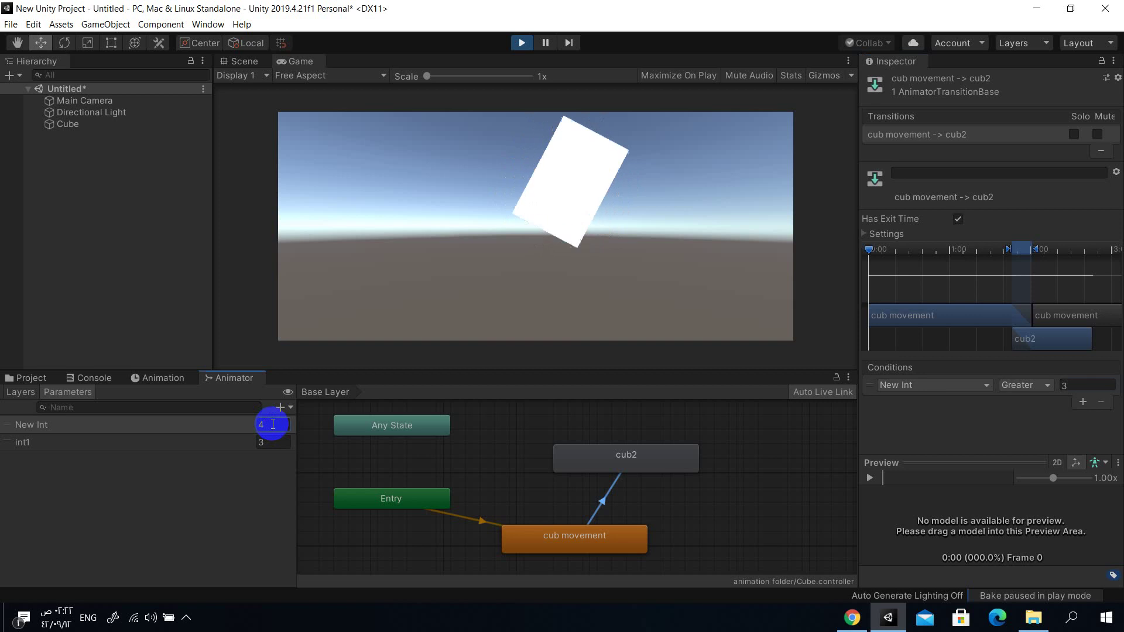
pyautogui.click(248, 514)
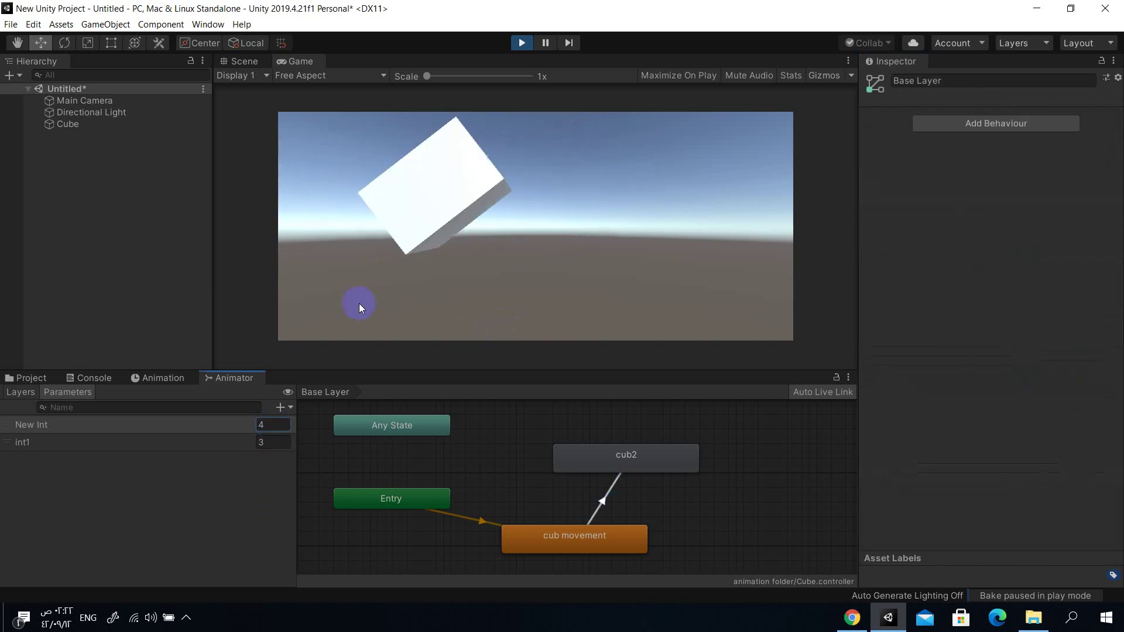
# - Set New Int back to 3 and stop Play mode
pyautogui.click(275, 424)
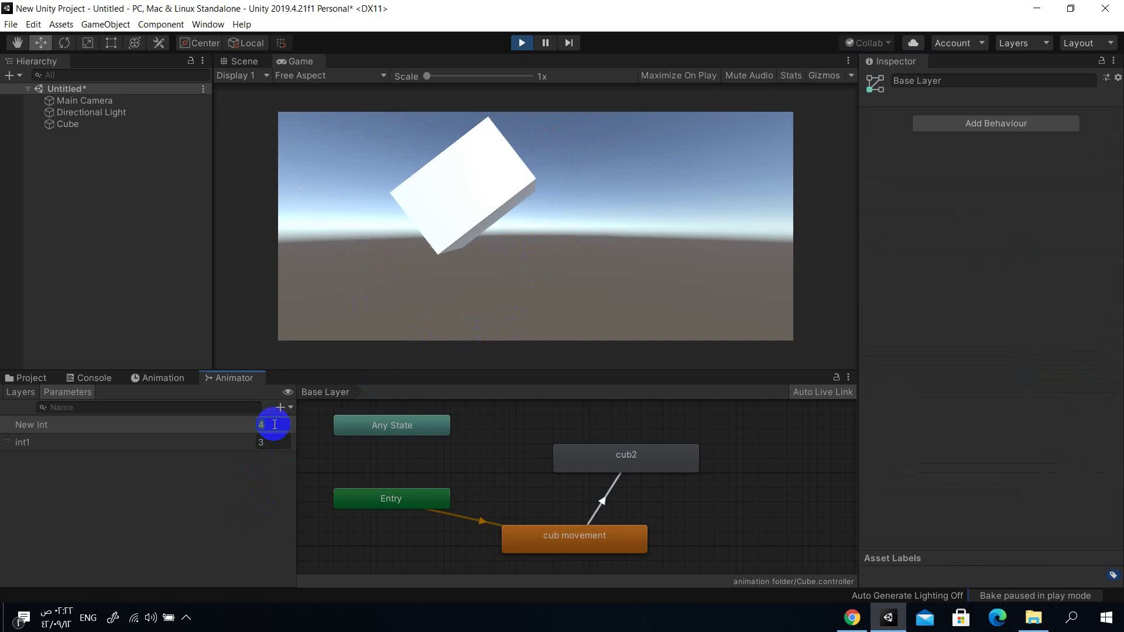
pyautogui.write('3')
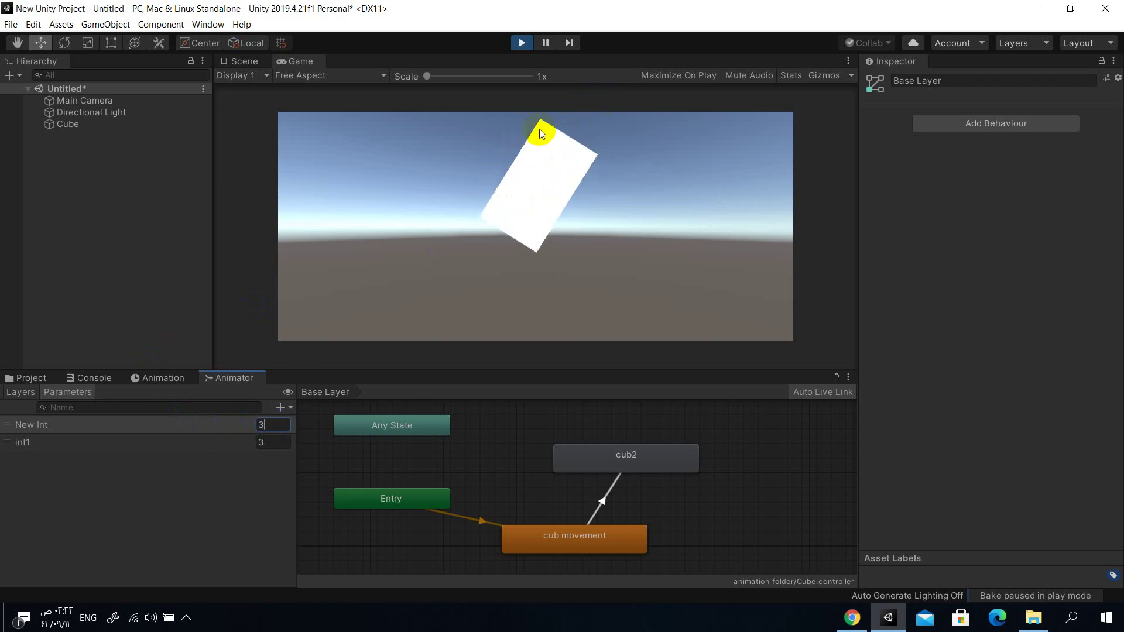
pyautogui.click(522, 43)
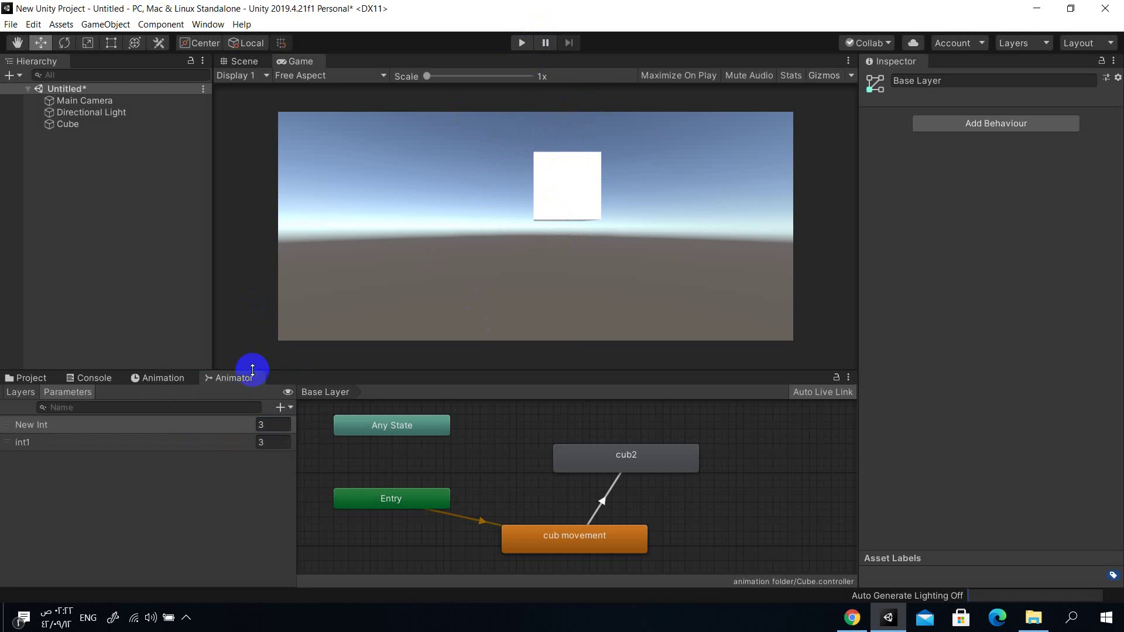
pyautogui.click(32, 377)
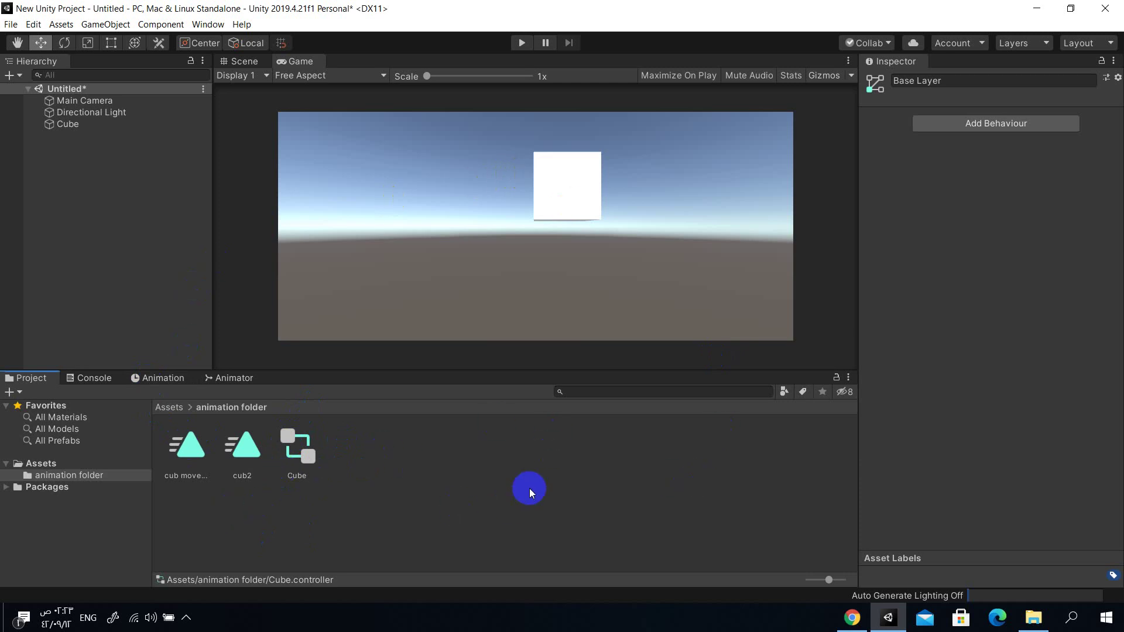
pyautogui.click(230, 378)
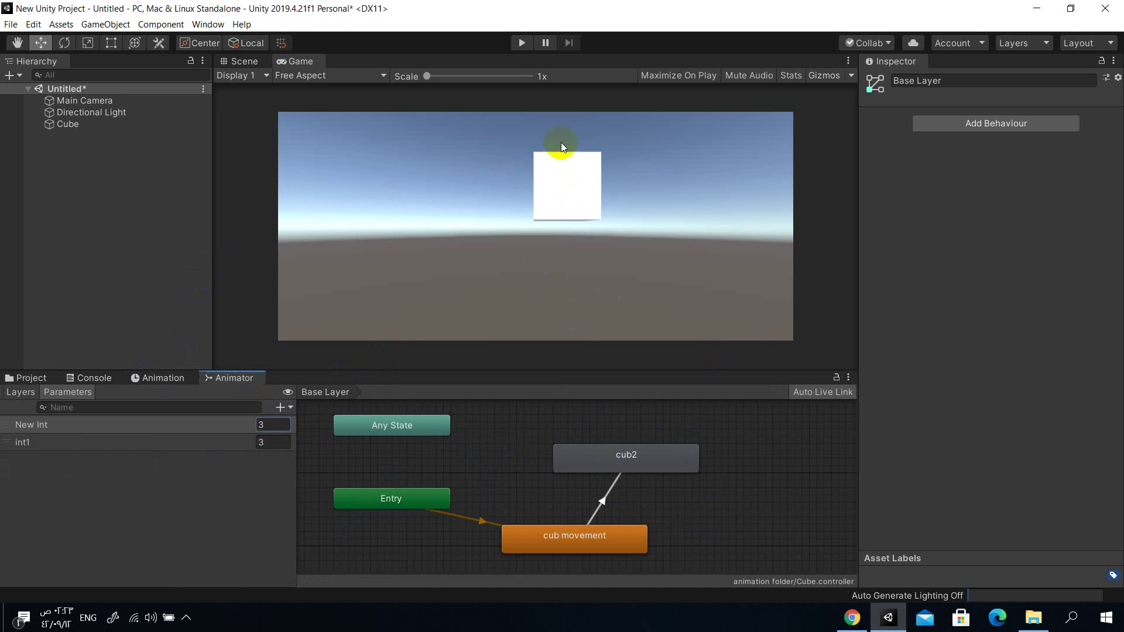
# - Add a transition from cub2 back to cub movement, then enter Play mode
pyautogui.rightClick(637, 457)
pyautogui.click(681, 467)
pyautogui.click(602, 535)
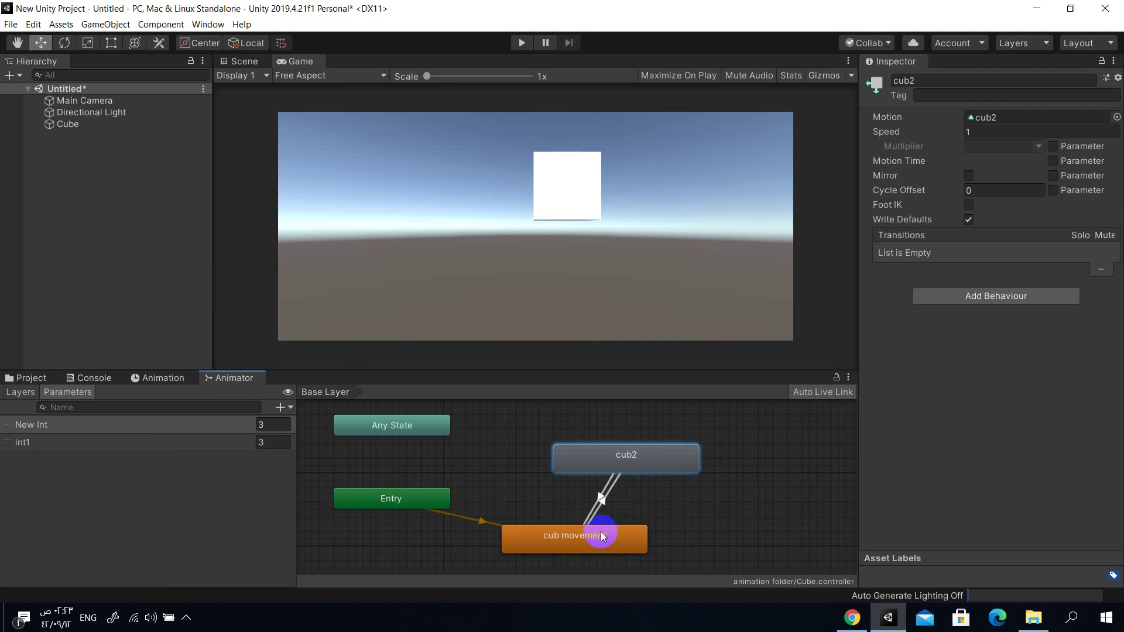
pyautogui.click(578, 532)
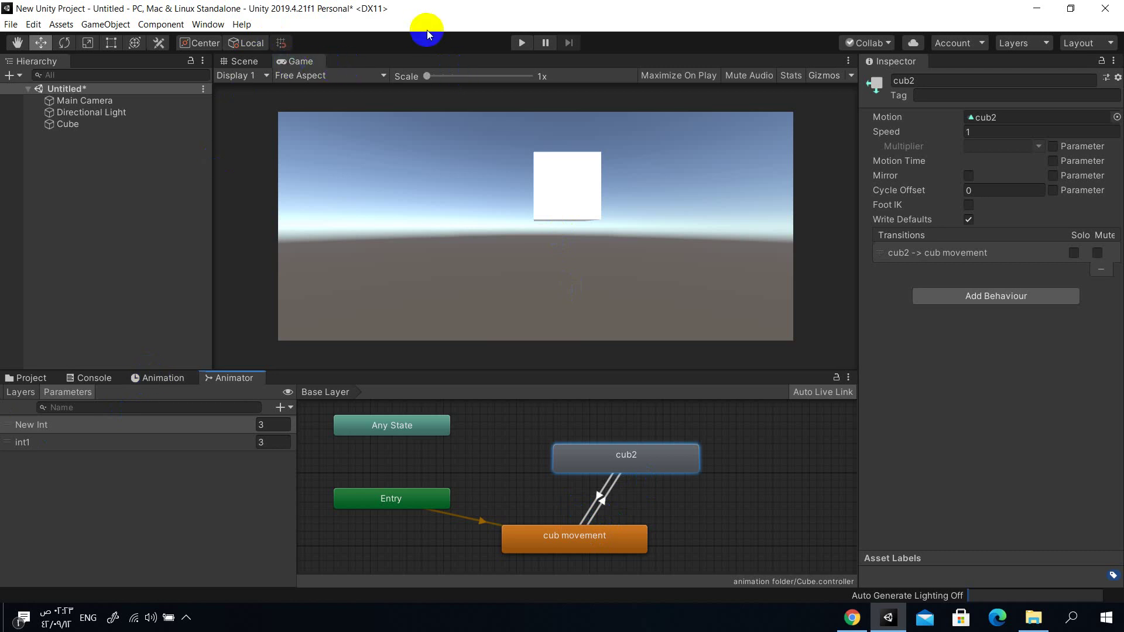
pyautogui.click(519, 43)
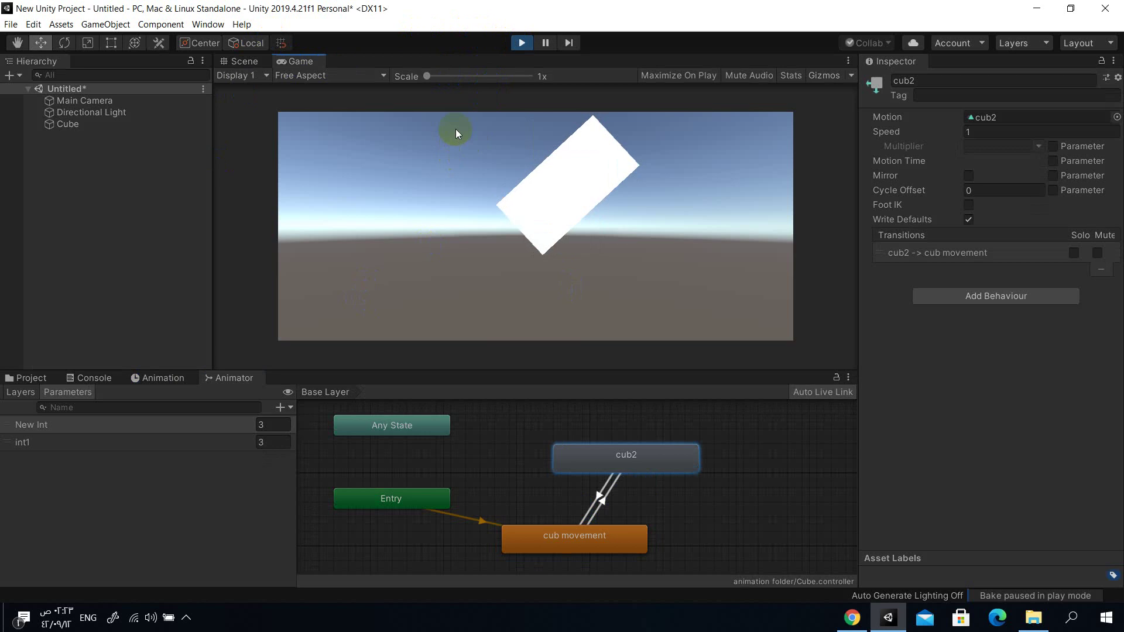
# - While playing, set New Int to 4 and then 3 to watch the cube switch clips
pyautogui.click(266, 424)
pyautogui.write('4')
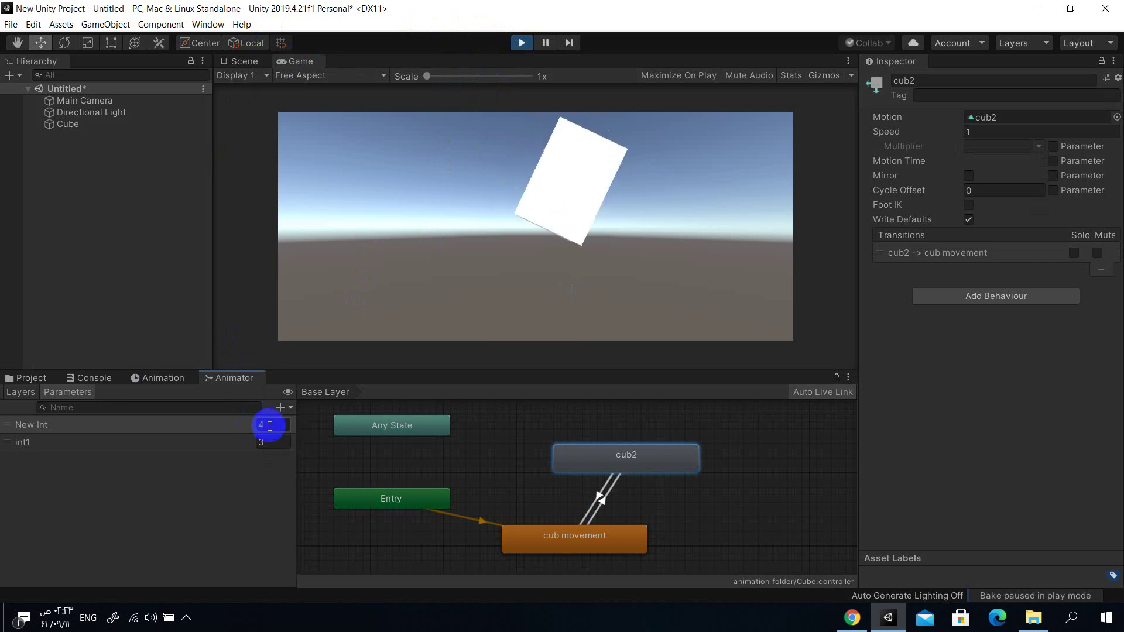
pyautogui.click(244, 461)
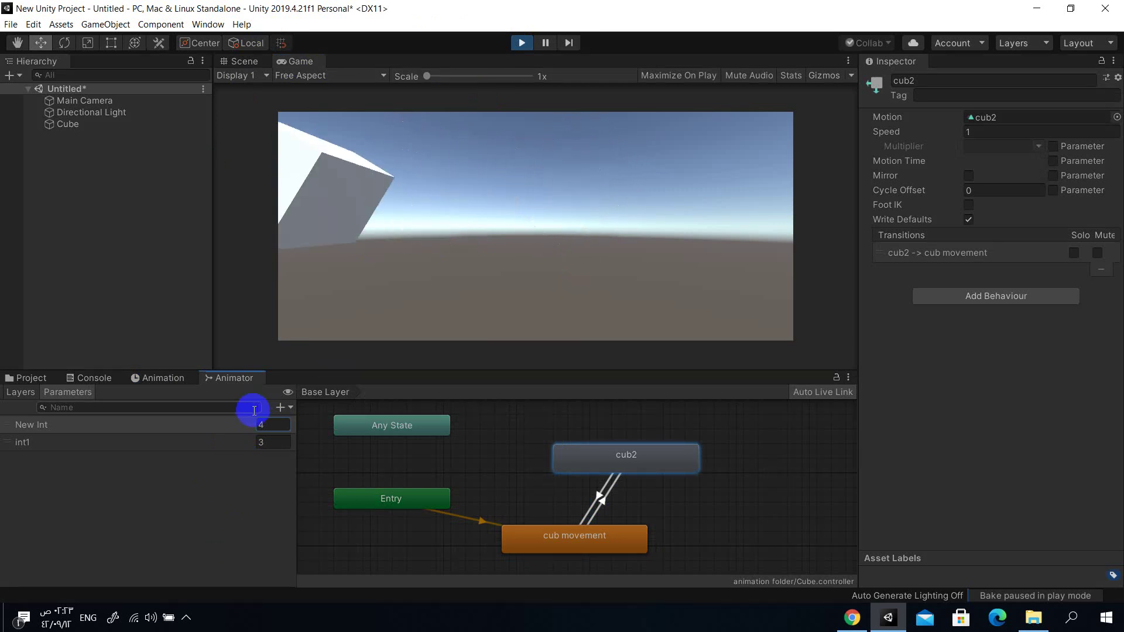
pyautogui.click(264, 424)
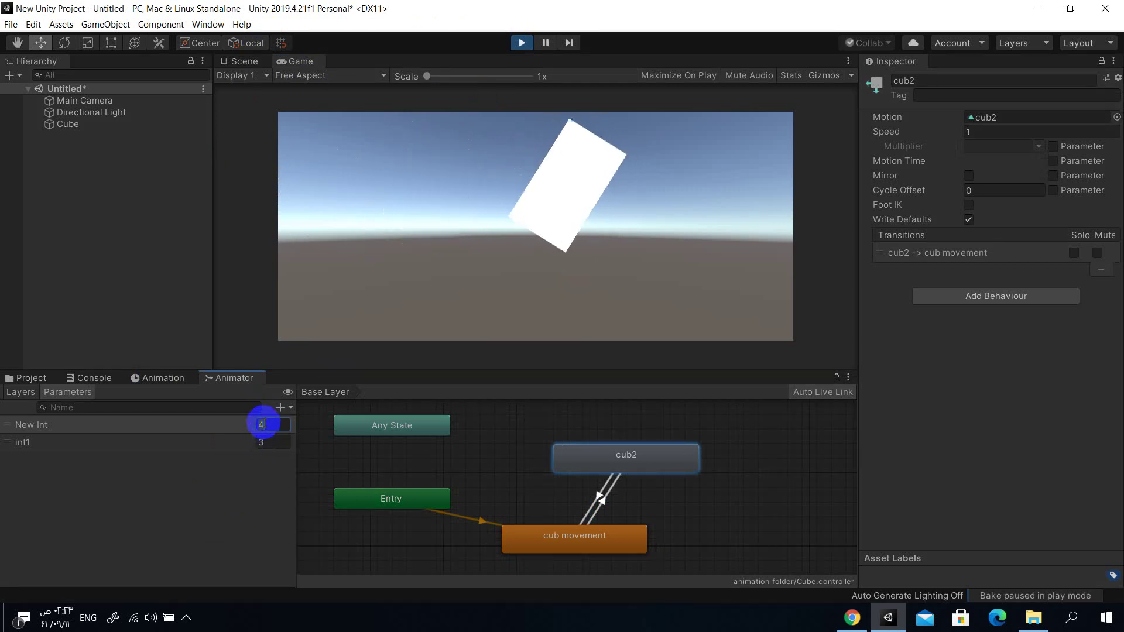
pyautogui.write('3')
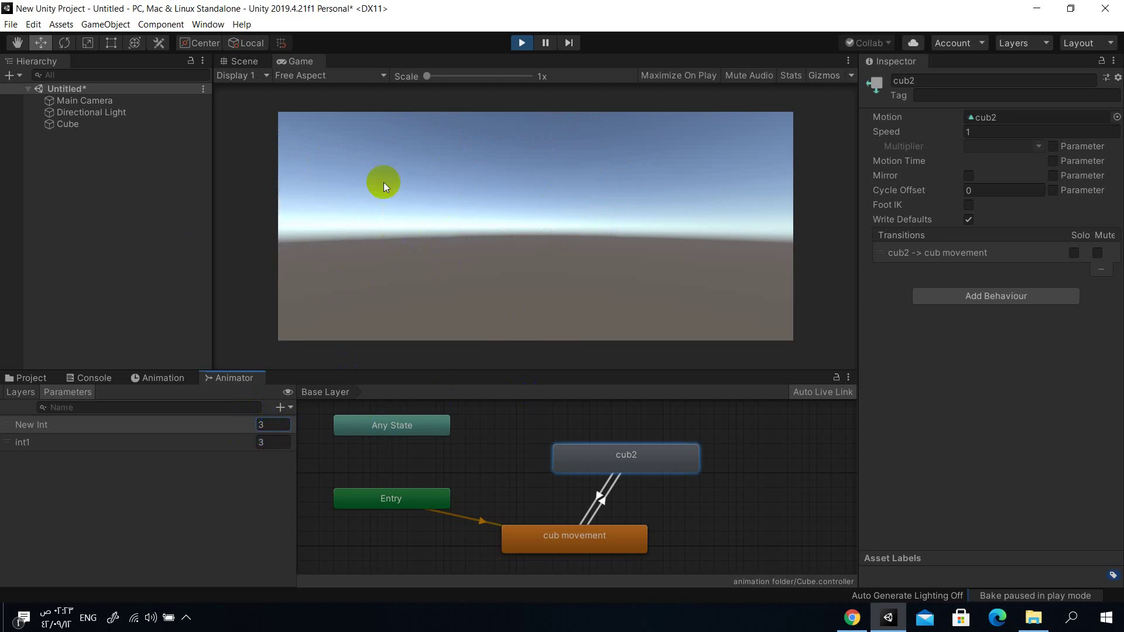
# - Change New Int from 4 to 2 and stop Play mode
pyautogui.click(276, 422)
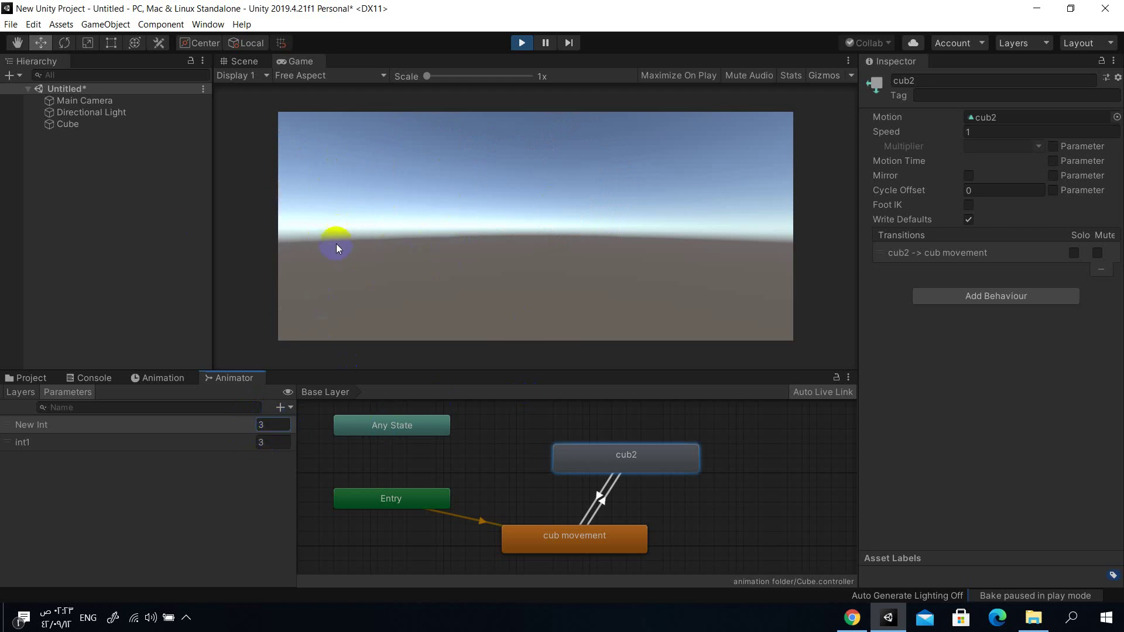
pyautogui.click(274, 425)
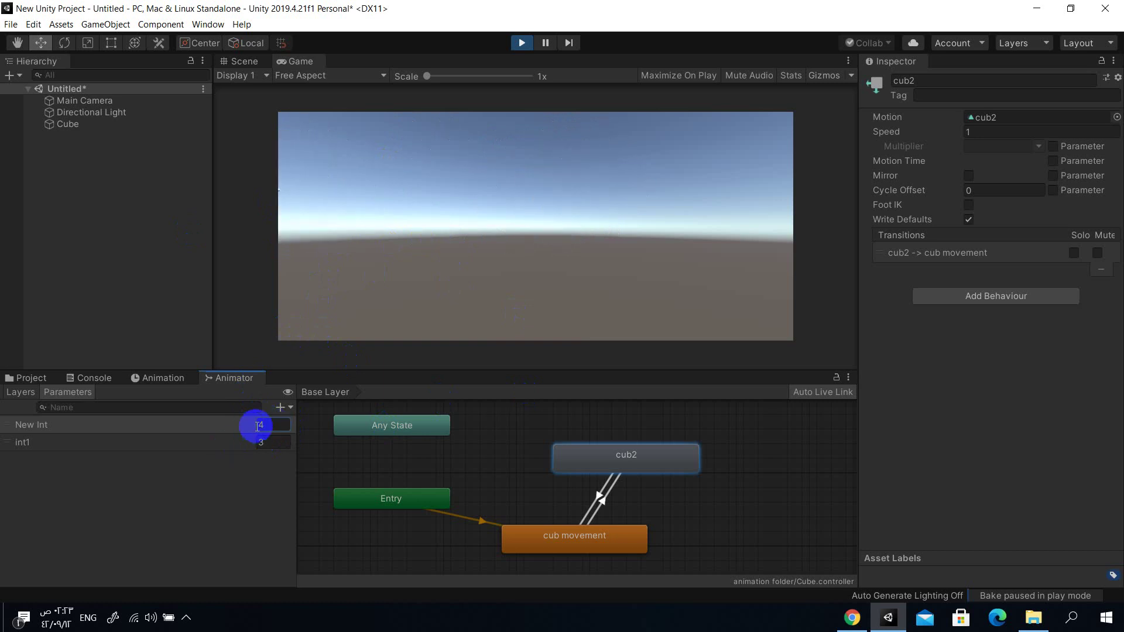
pyautogui.click(279, 438)
pyautogui.click(272, 426)
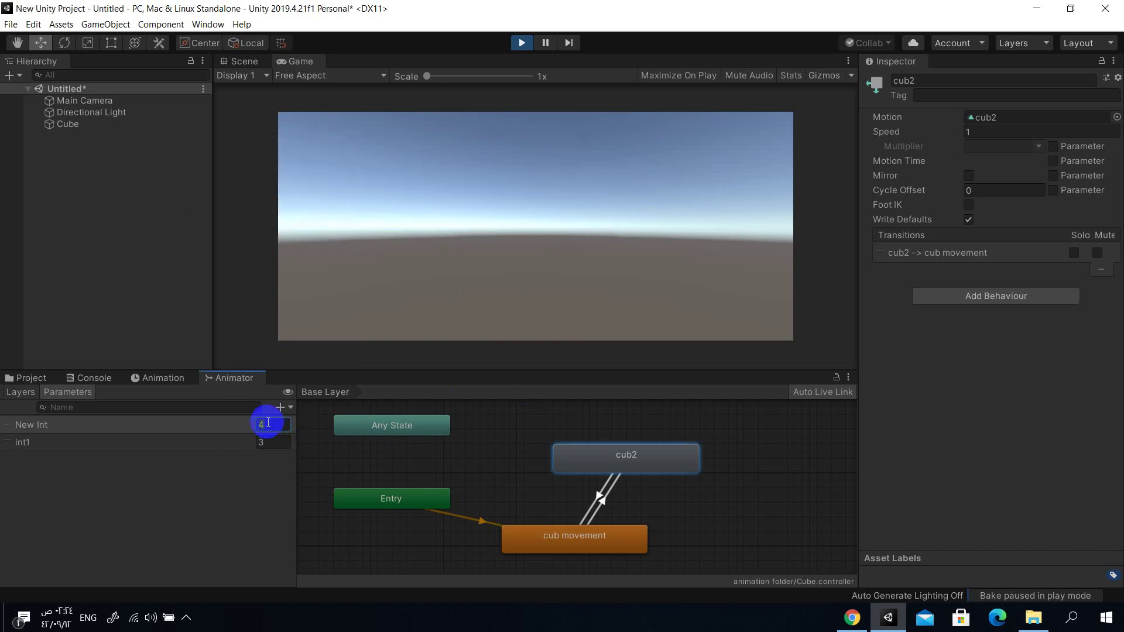
pyautogui.write('2')
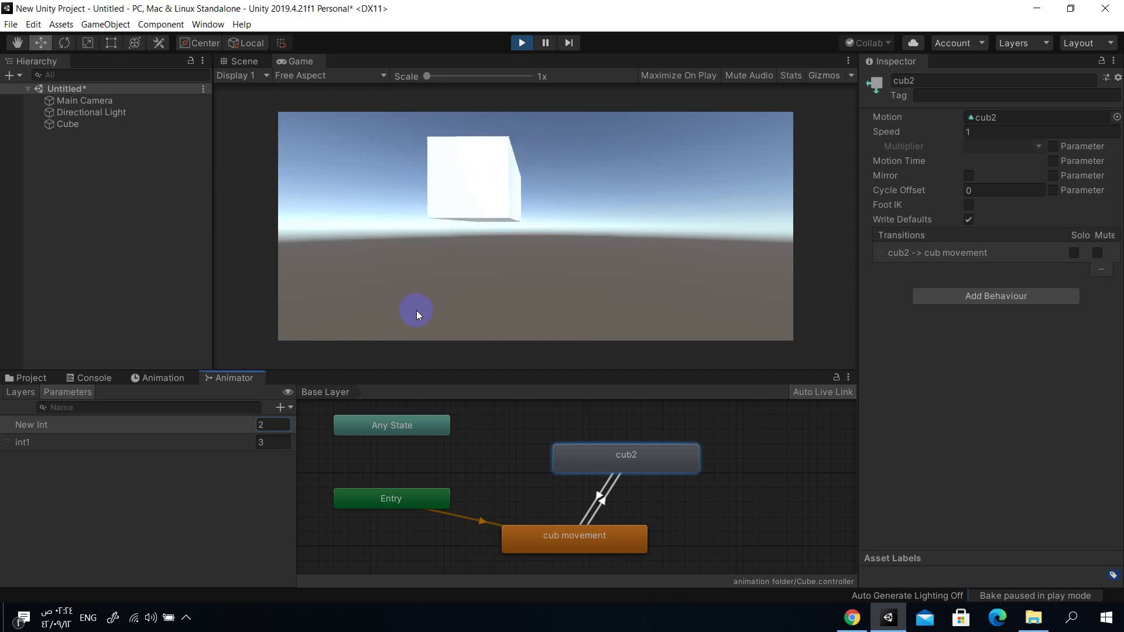
pyautogui.click(524, 40)
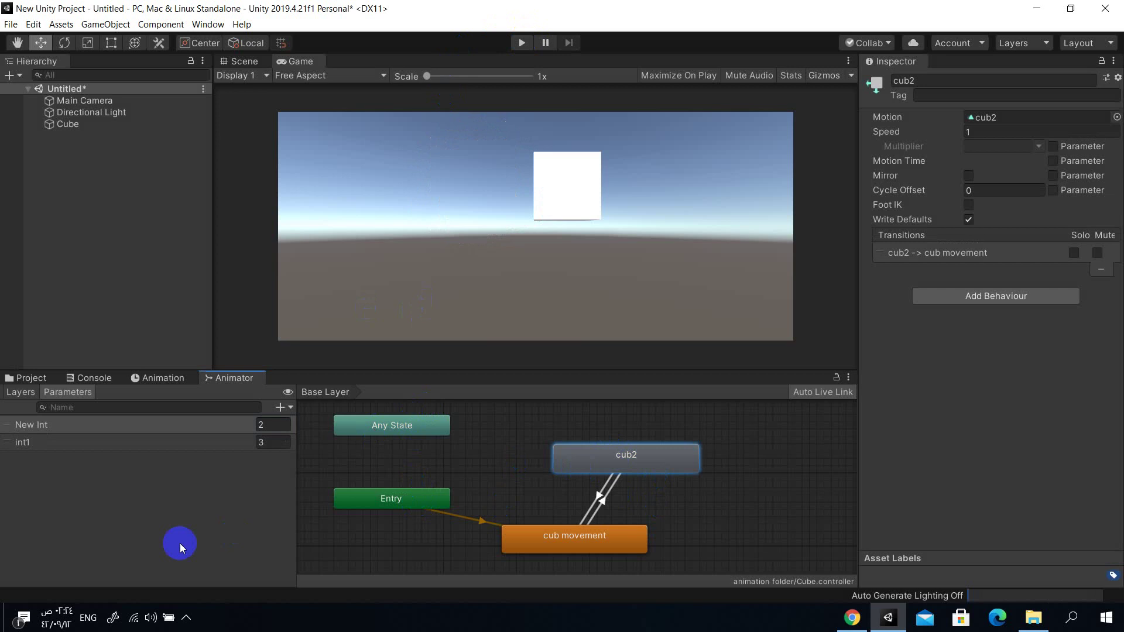
# - Open the cub2 clip from the Project assets in the Animation window to see its Position keyframes
pyautogui.click(164, 378)
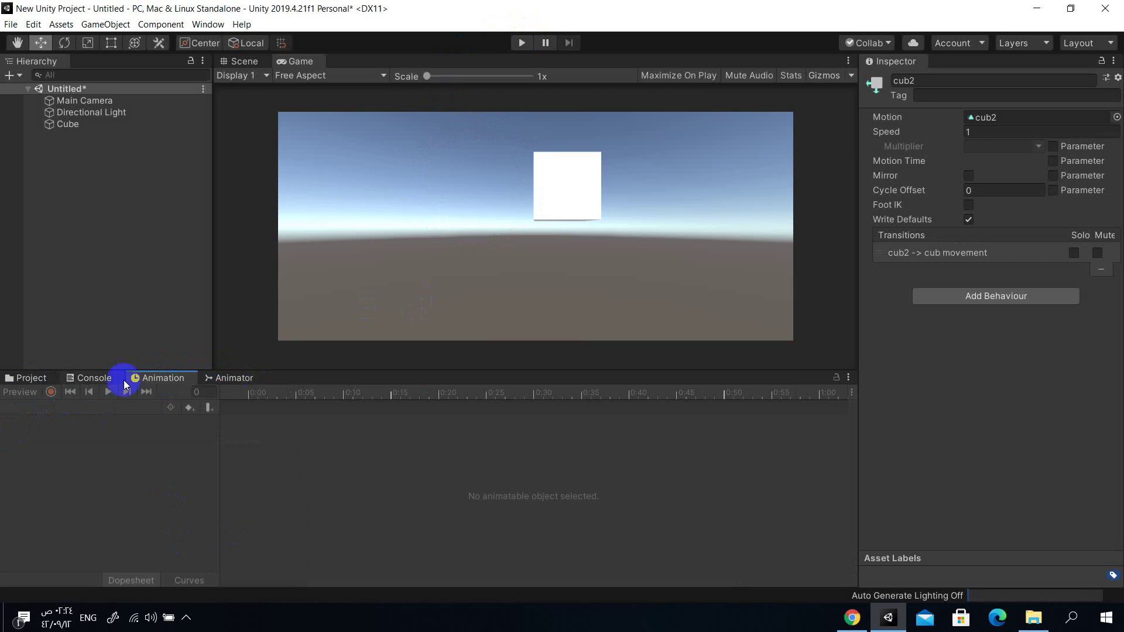
pyautogui.click(35, 380)
pyautogui.click(186, 453)
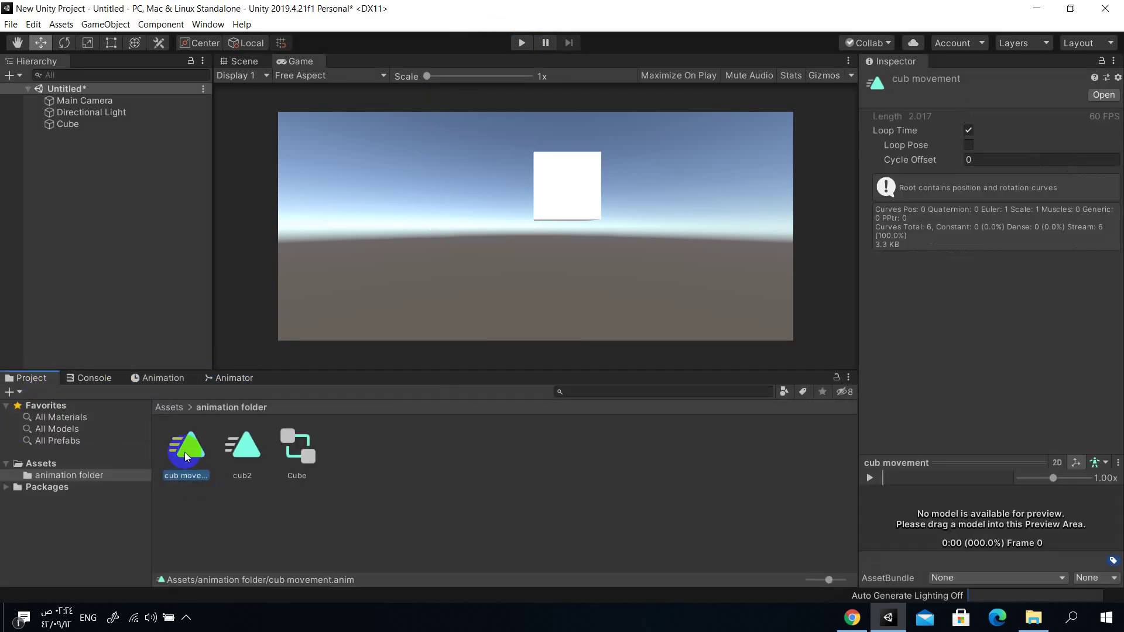
pyautogui.doubleClick(245, 448)
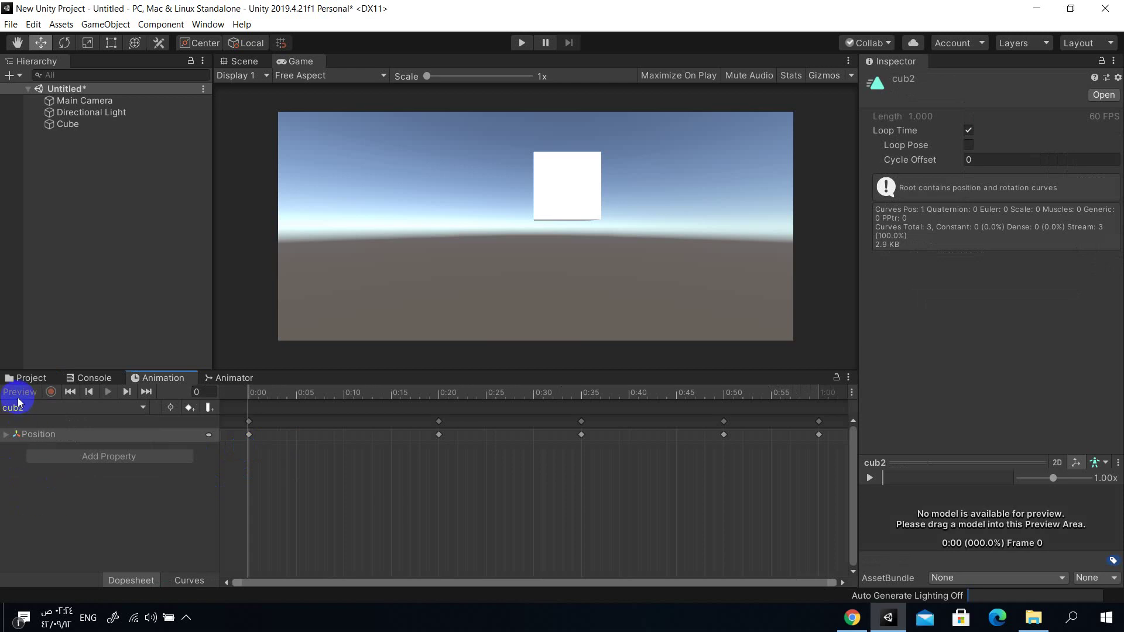
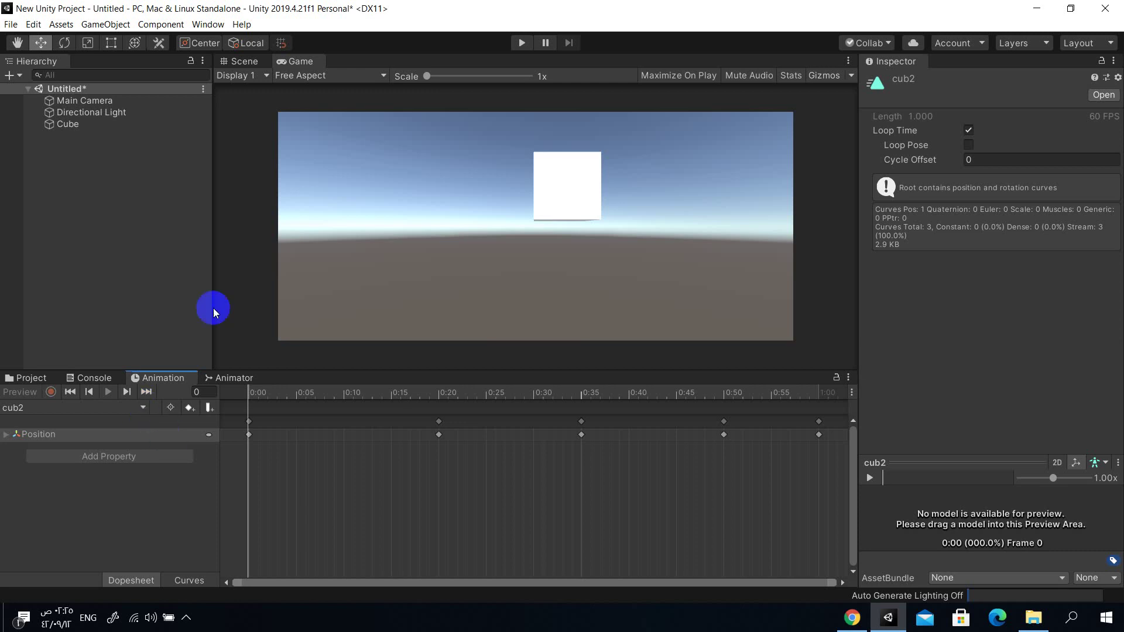
# - Move the Main Camera to X 2.74, Y 1.03, then run the scene in the Game view
pyautogui.click(186, 617)
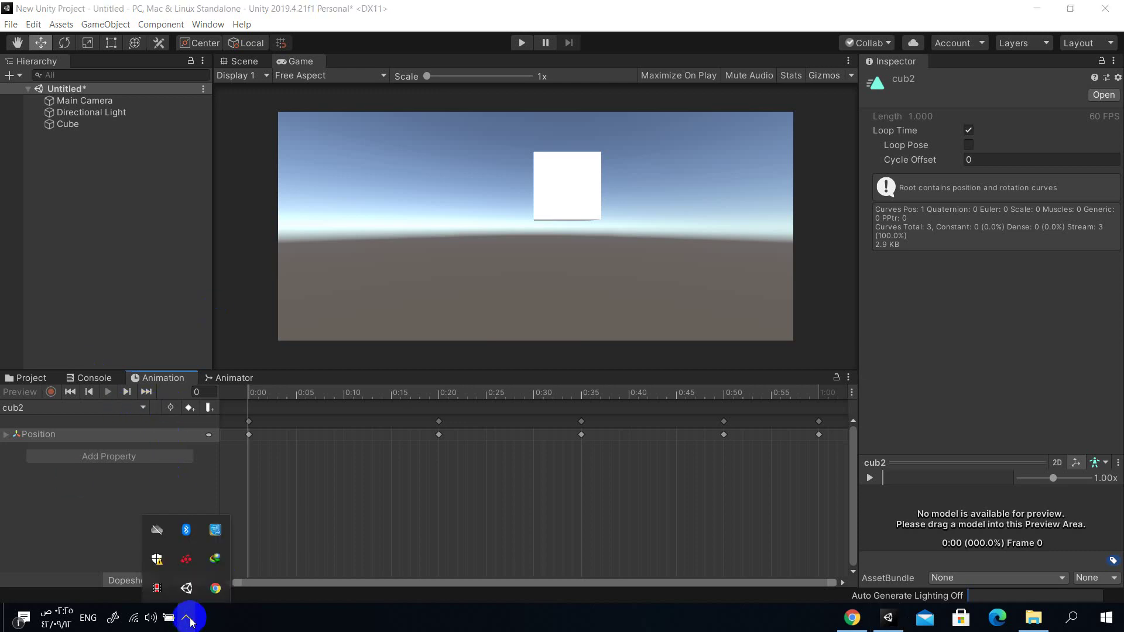
pyautogui.click(142, 410)
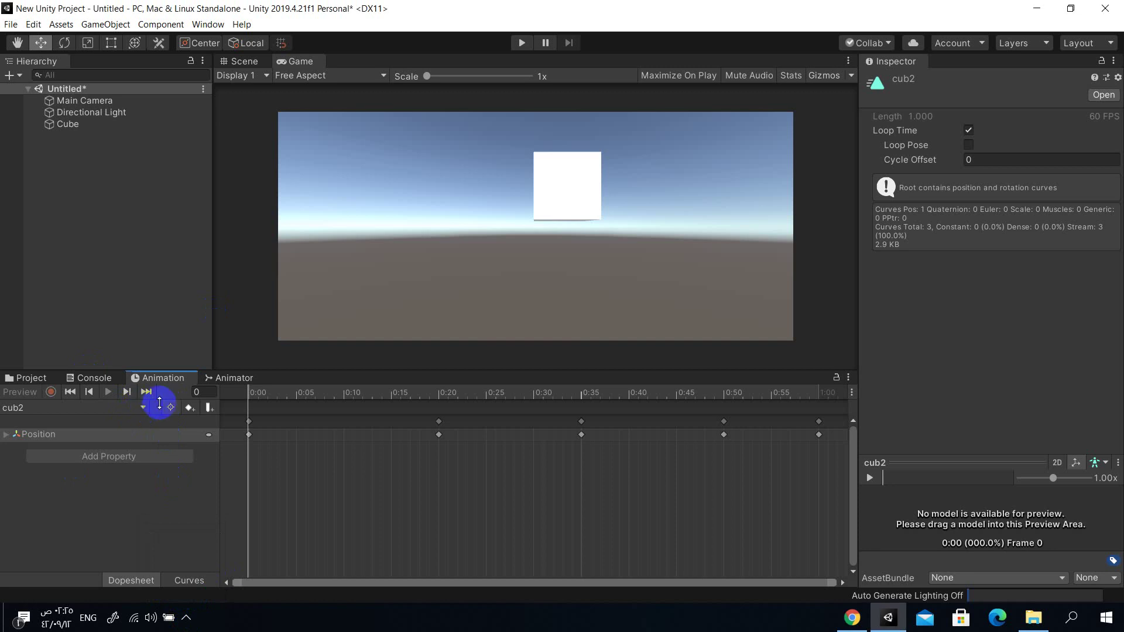
pyautogui.click(237, 59)
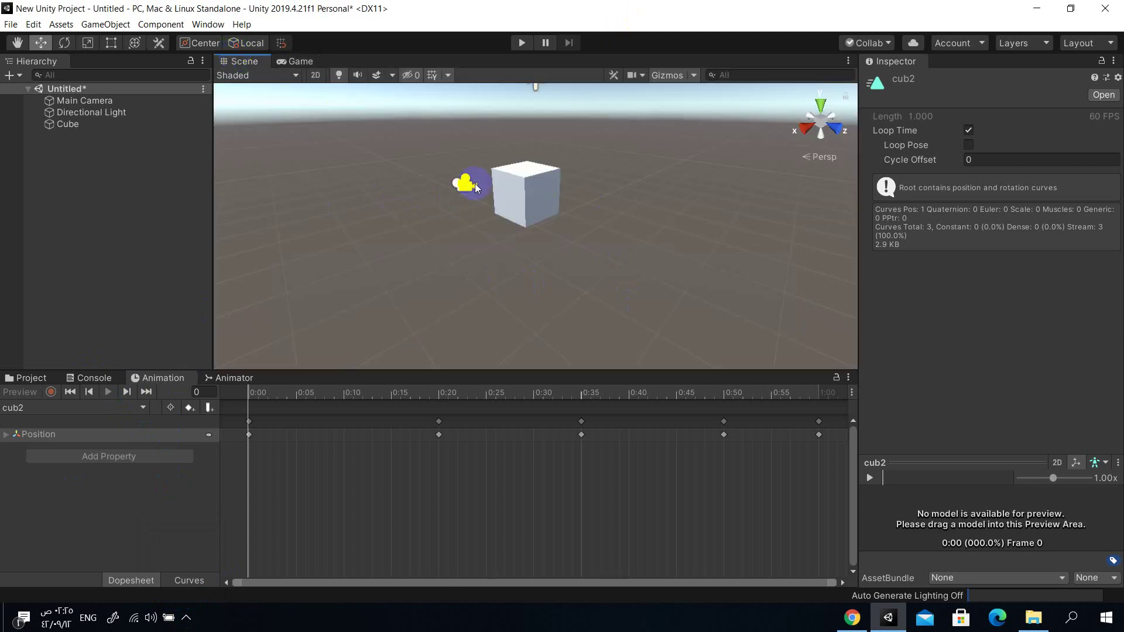
pyautogui.click(460, 185)
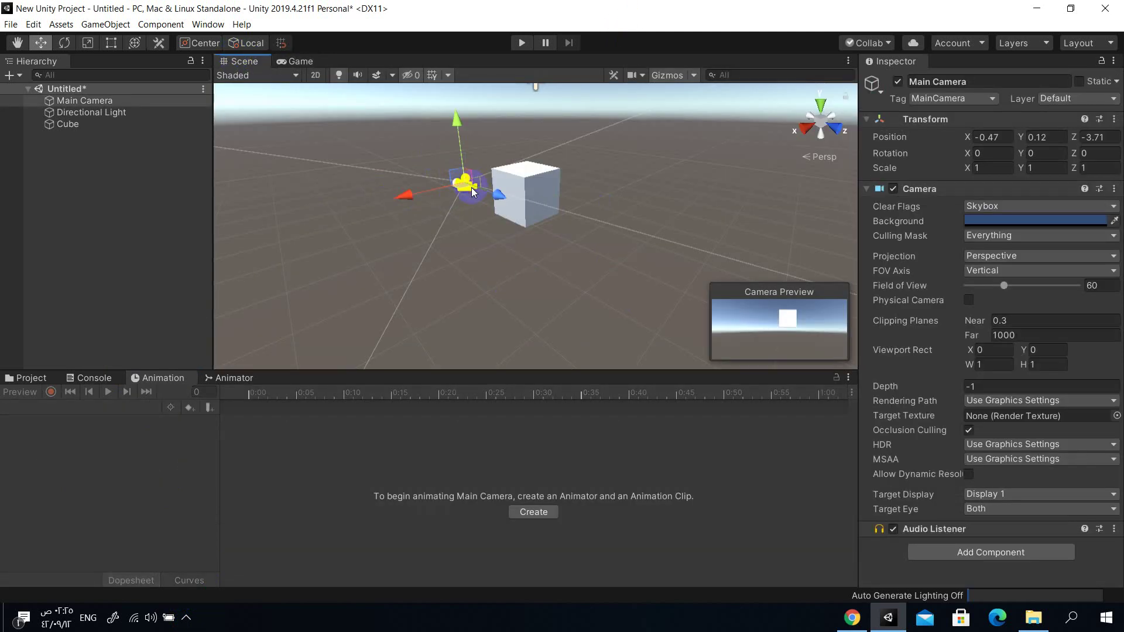
pyautogui.moveTo(457, 128); pyautogui.dragTo(371, 105)
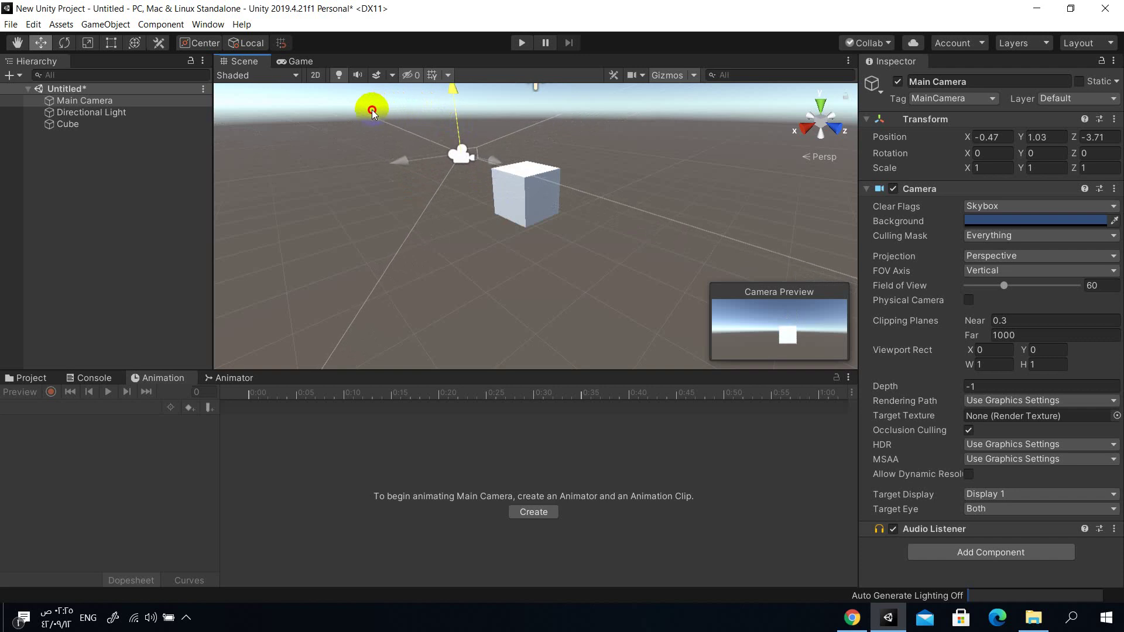
pyautogui.moveTo(409, 160); pyautogui.dragTo(300, 164)
pyautogui.click(296, 61)
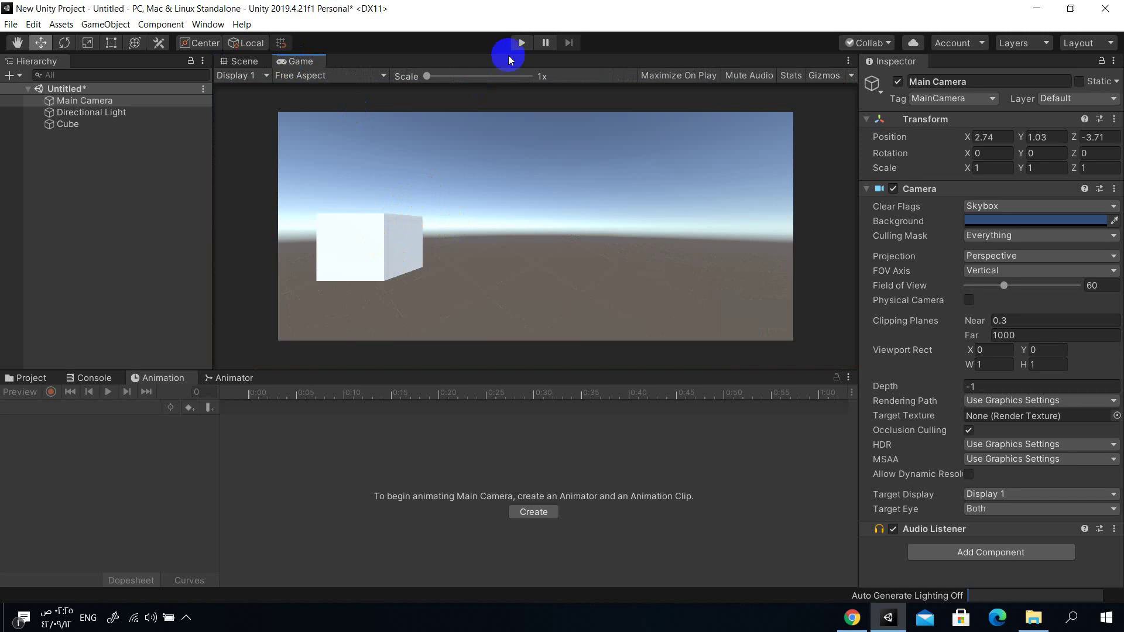
pyautogui.click(520, 44)
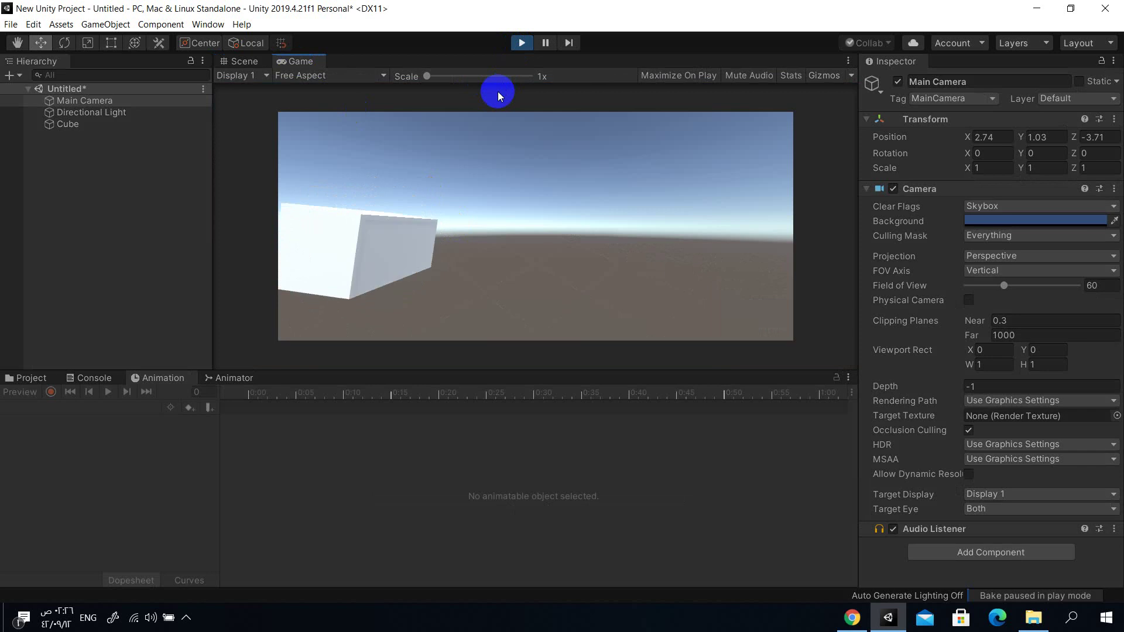
# - Set the Animator's New Int parameter to 4 and stop Play mode
pyautogui.click(232, 379)
pyautogui.click(271, 424)
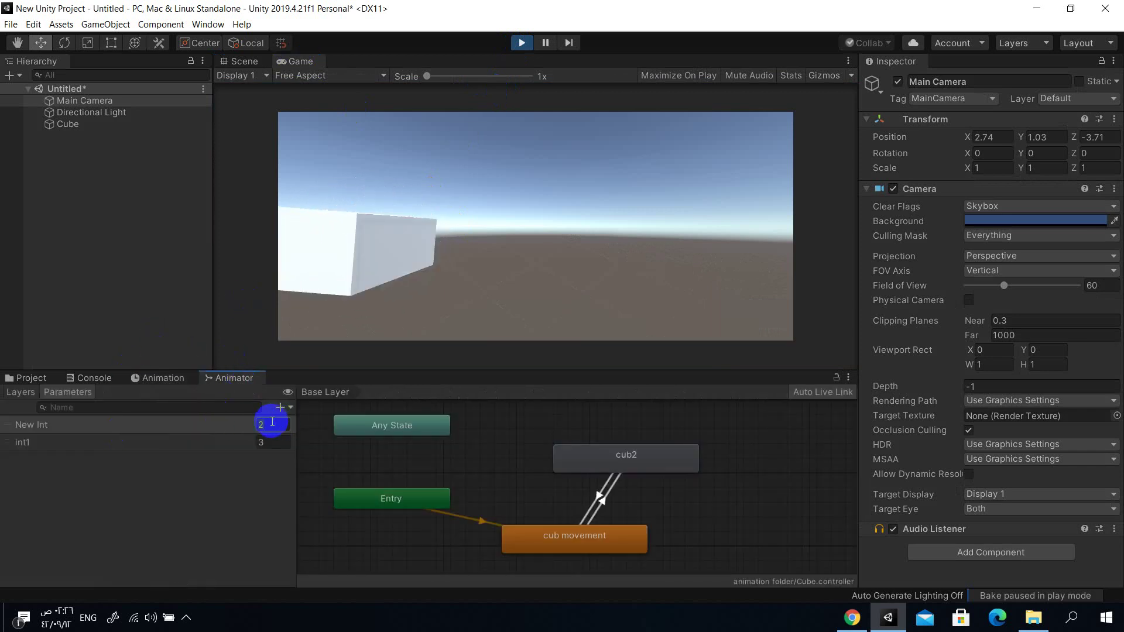
pyautogui.write('4')
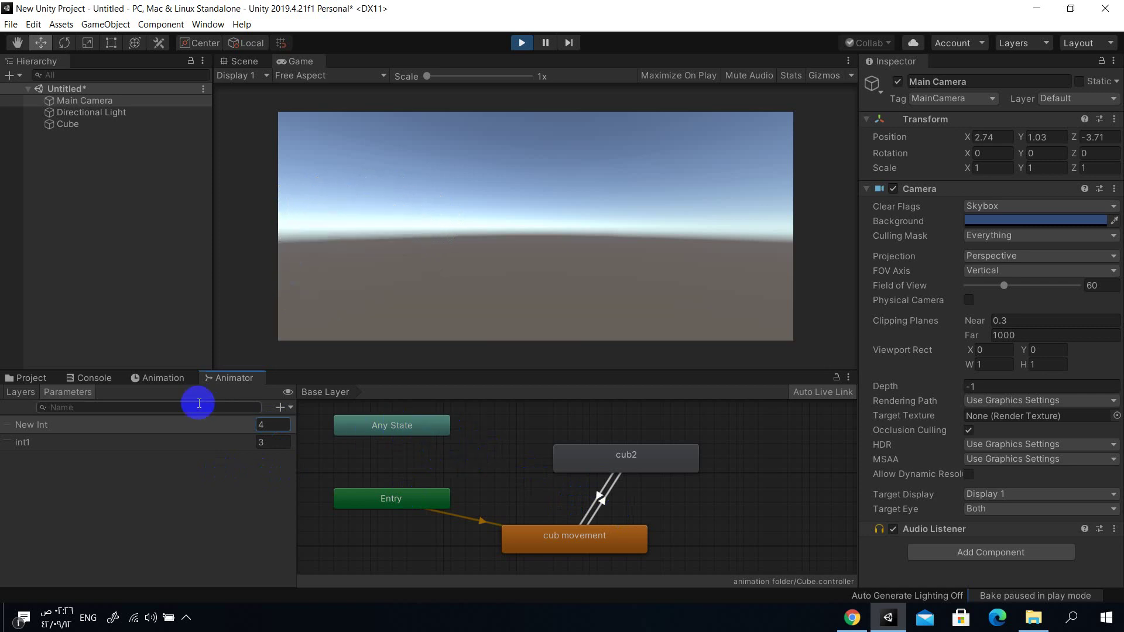
pyautogui.click(521, 43)
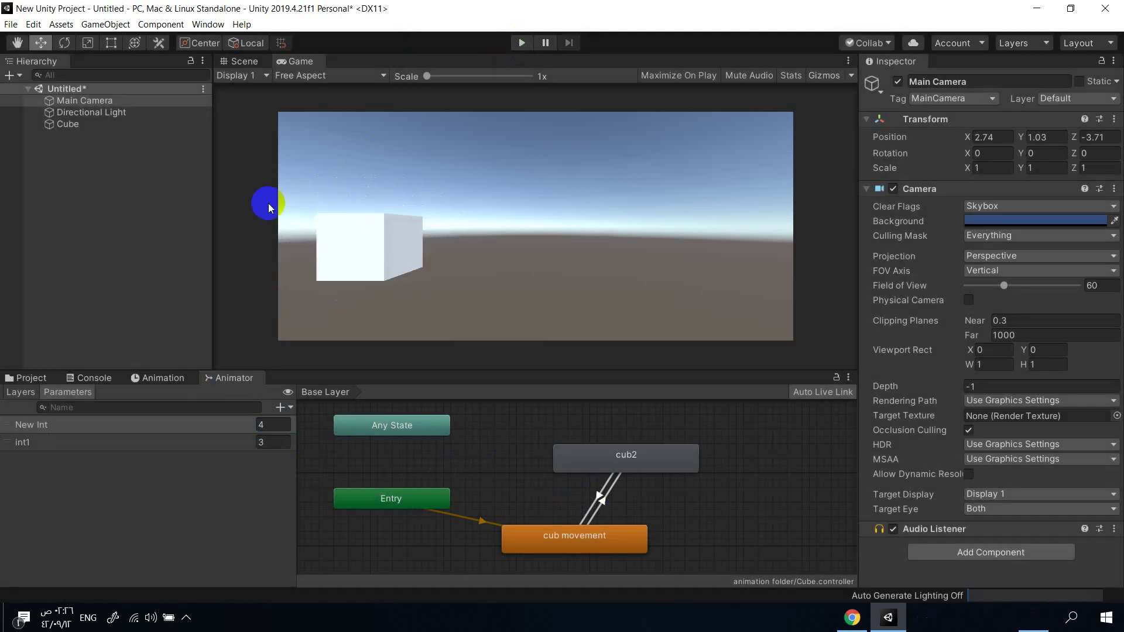
# - Open the 'cub movement' clip from the animation folder to show its Rotation and Scale keyframes
pyautogui.click(159, 378)
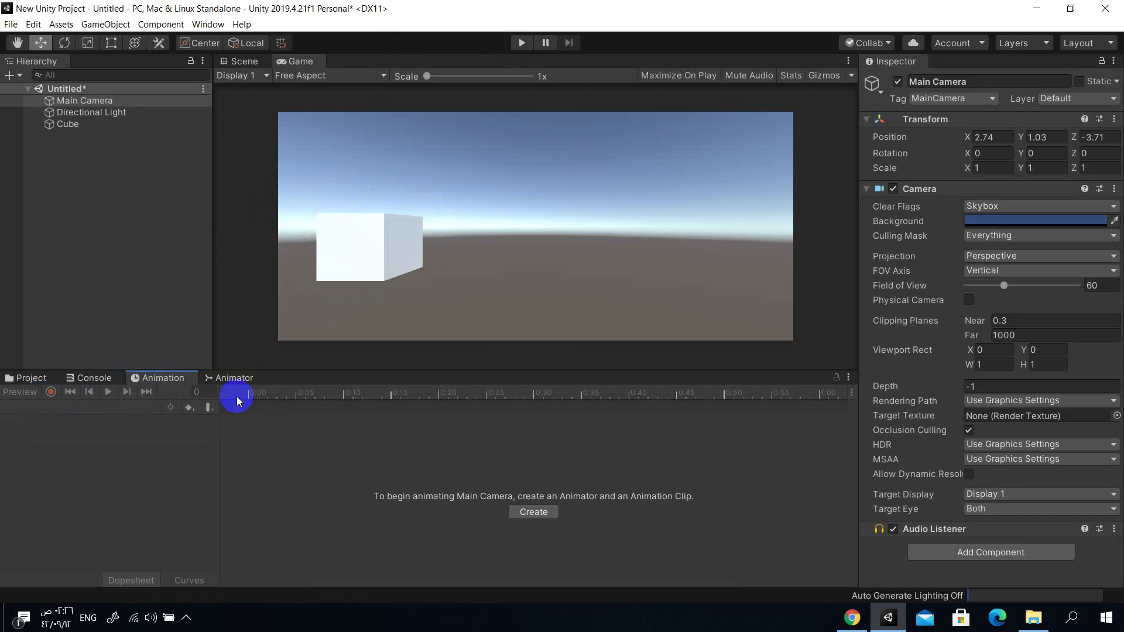
pyautogui.click(233, 379)
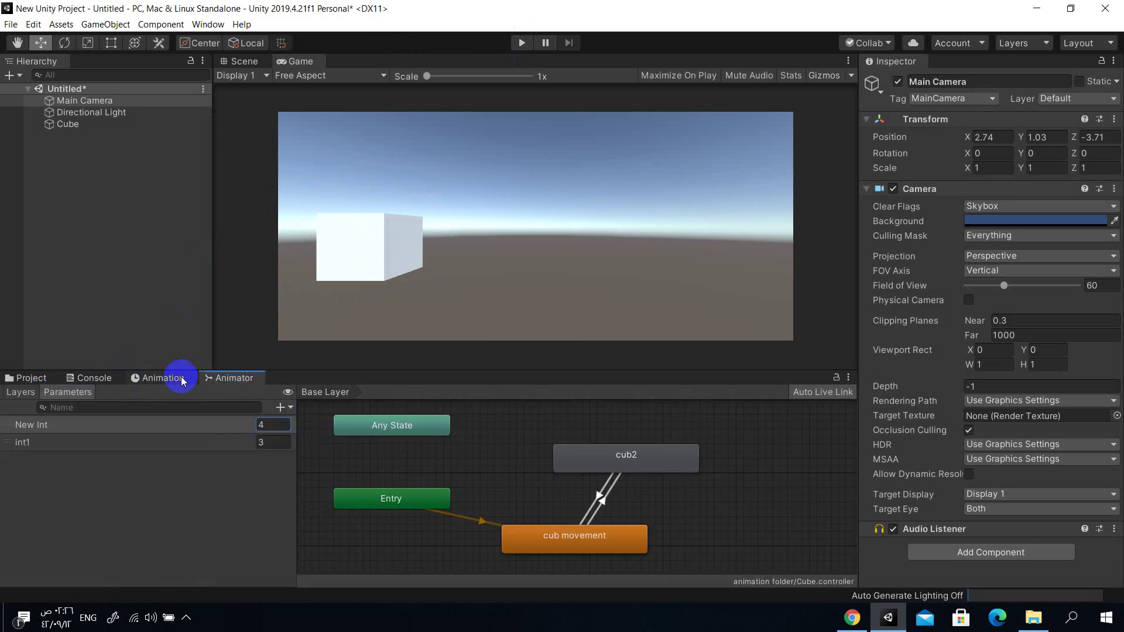
pyautogui.click(158, 380)
pyautogui.click(32, 378)
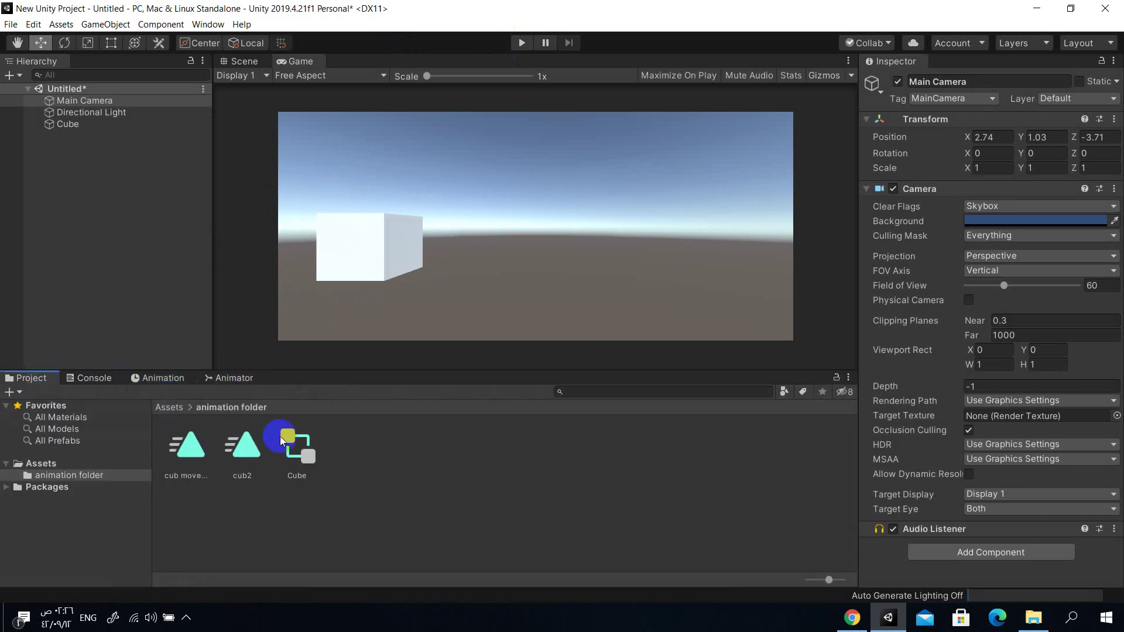
pyautogui.click(198, 449)
pyautogui.doubleClick(198, 450)
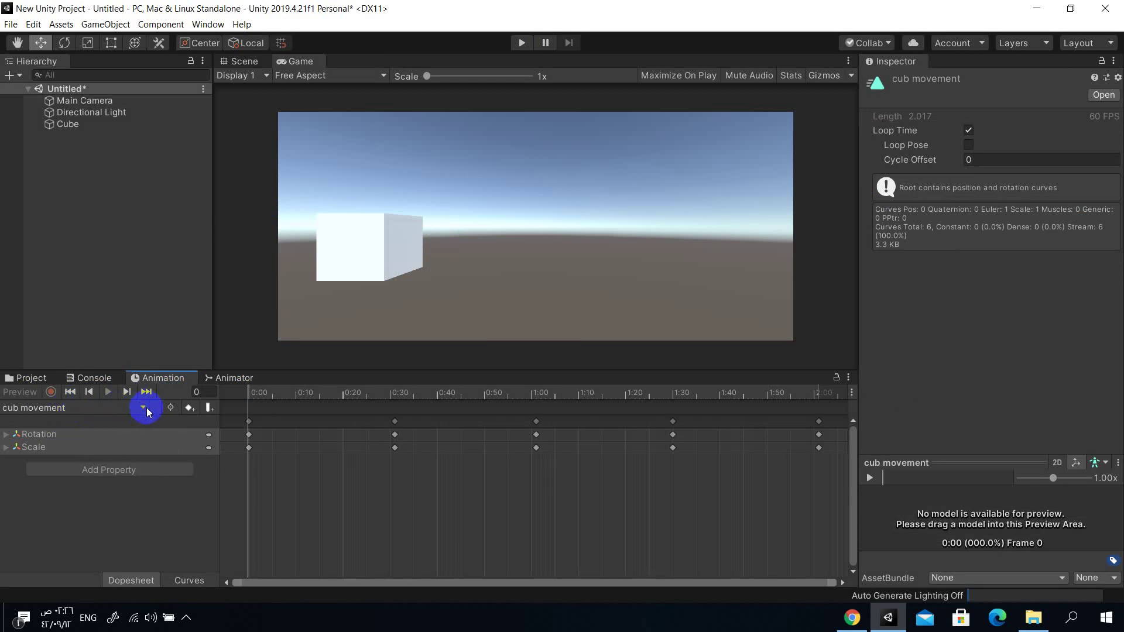
pyautogui.click(120, 181)
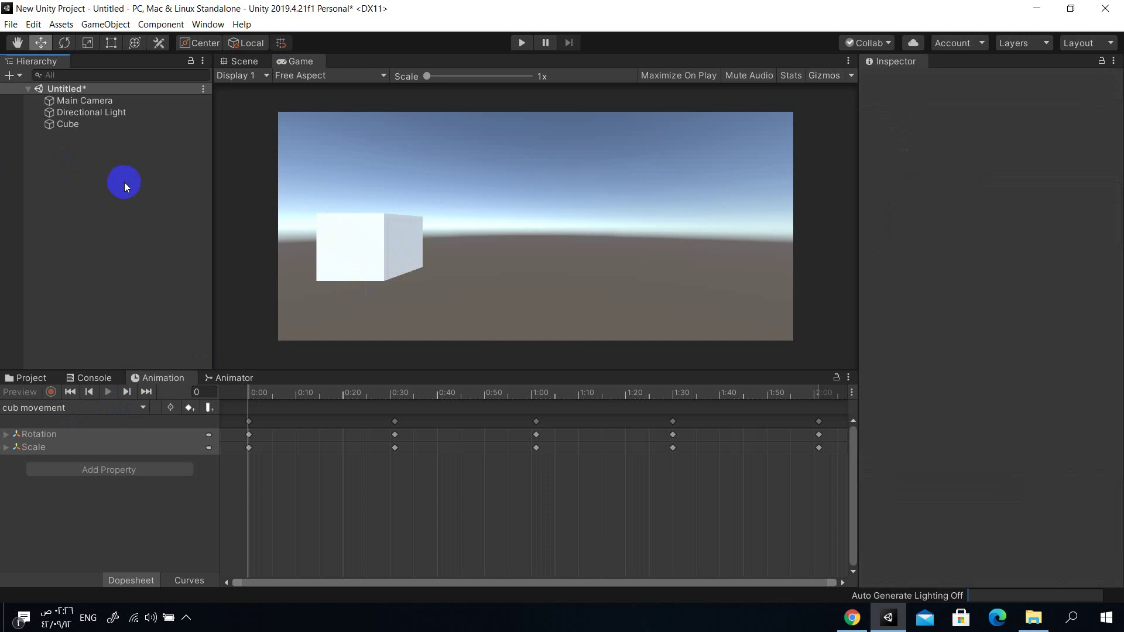
# - Add a 3D Capsule object to the scene and select it
pyautogui.click(10, 75)
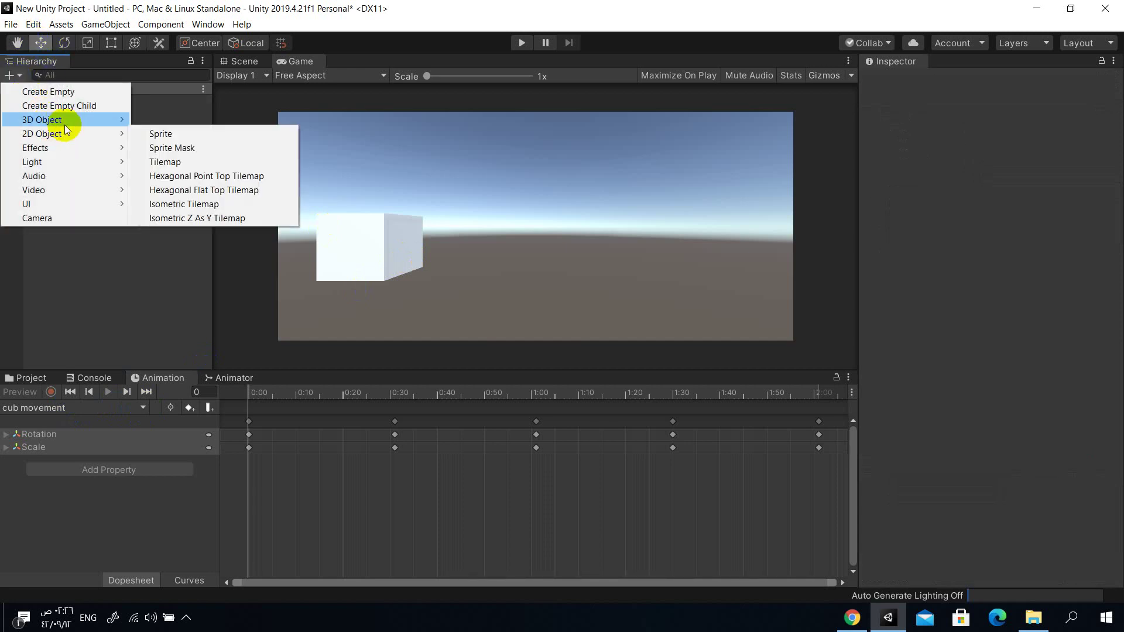
pyautogui.moveTo(55, 119)
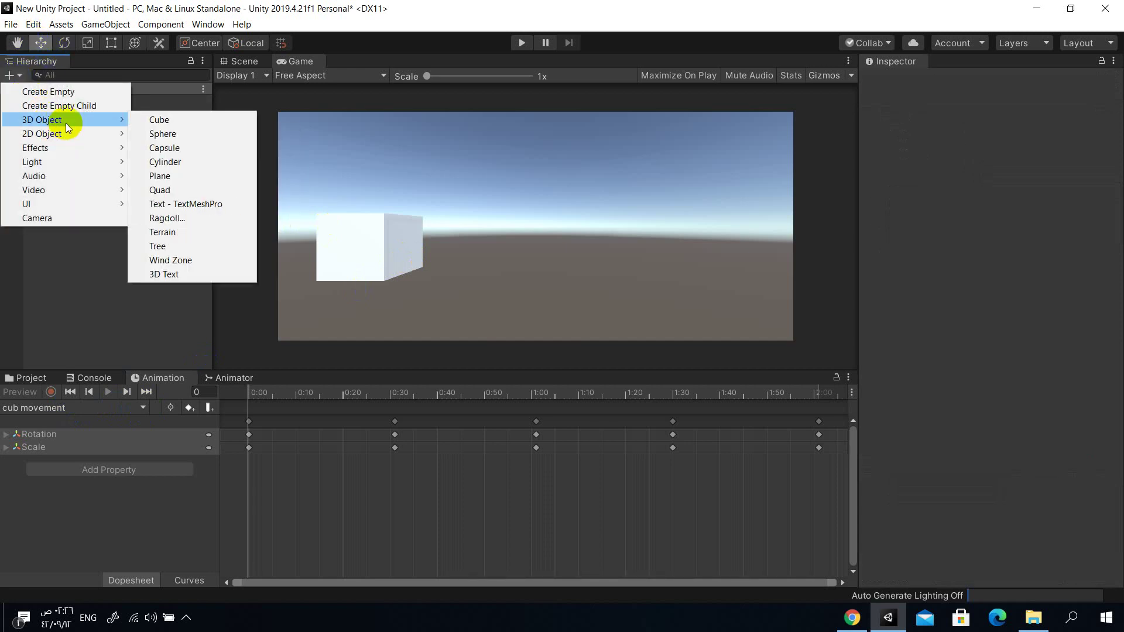
pyautogui.click(171, 147)
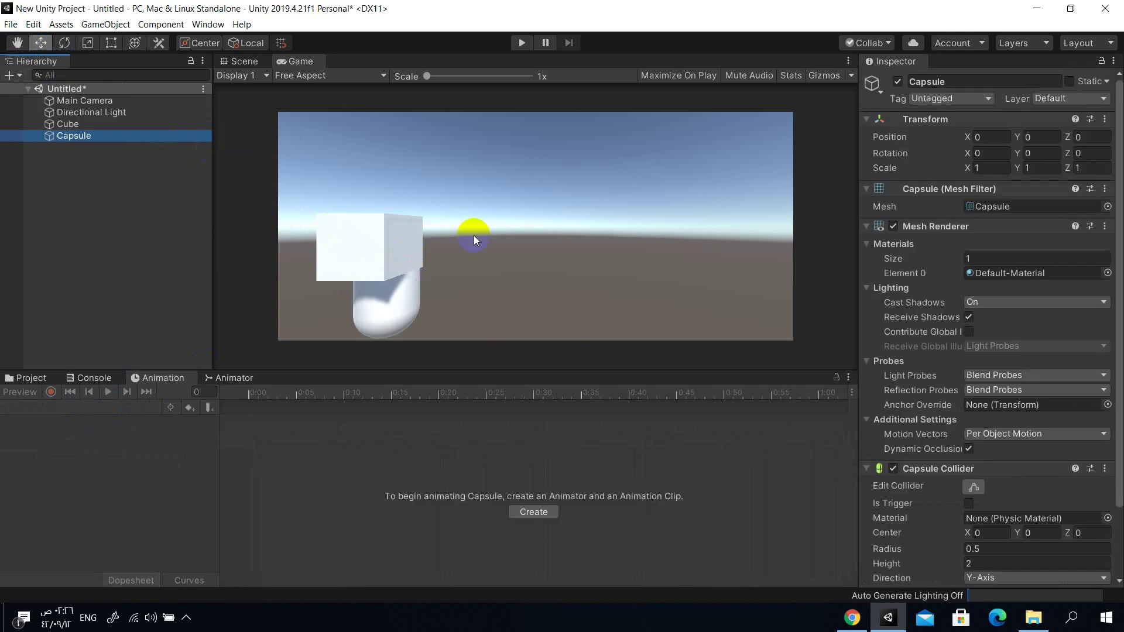
pyautogui.click(398, 309)
pyautogui.click(64, 136)
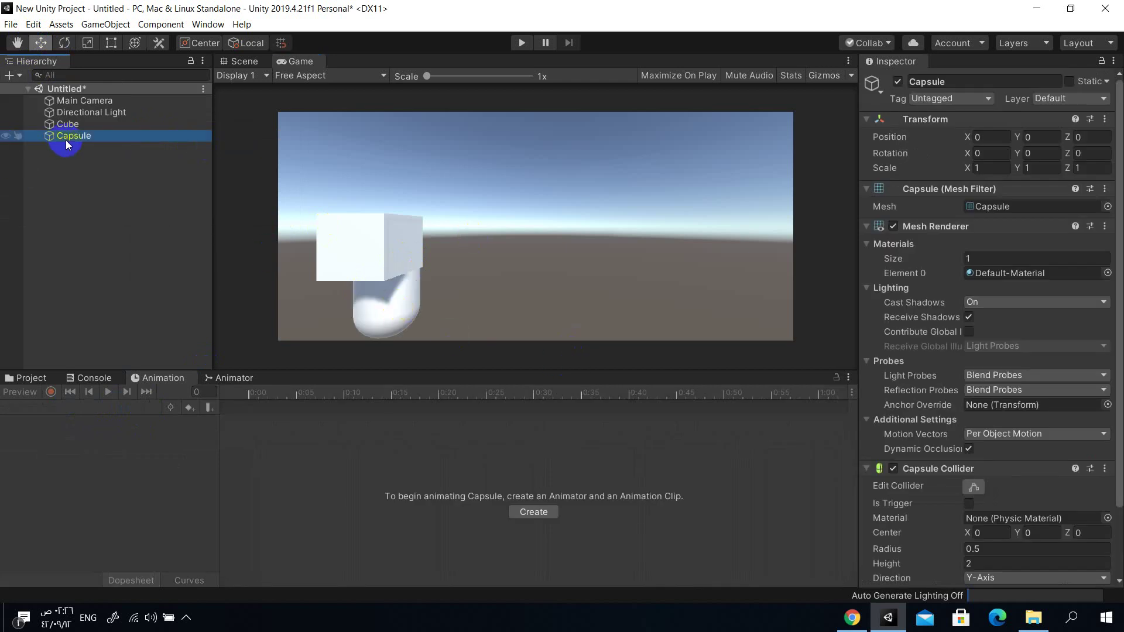
pyautogui.click(384, 300)
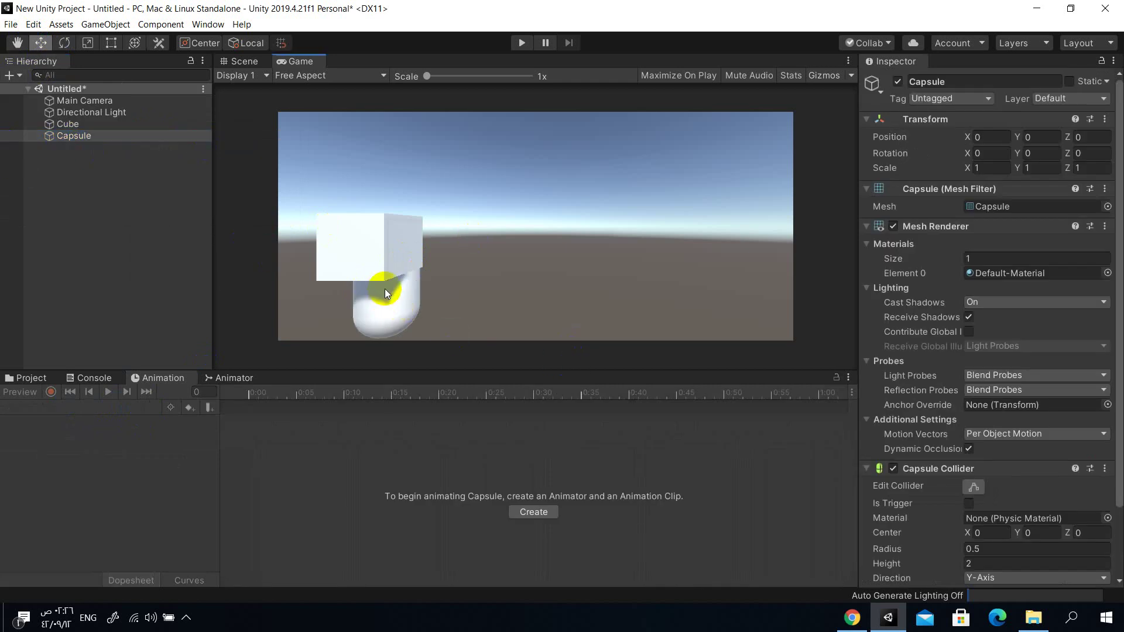
# - Slide the Capsule along X to -4.14, beside the cube
pyautogui.click(239, 62)
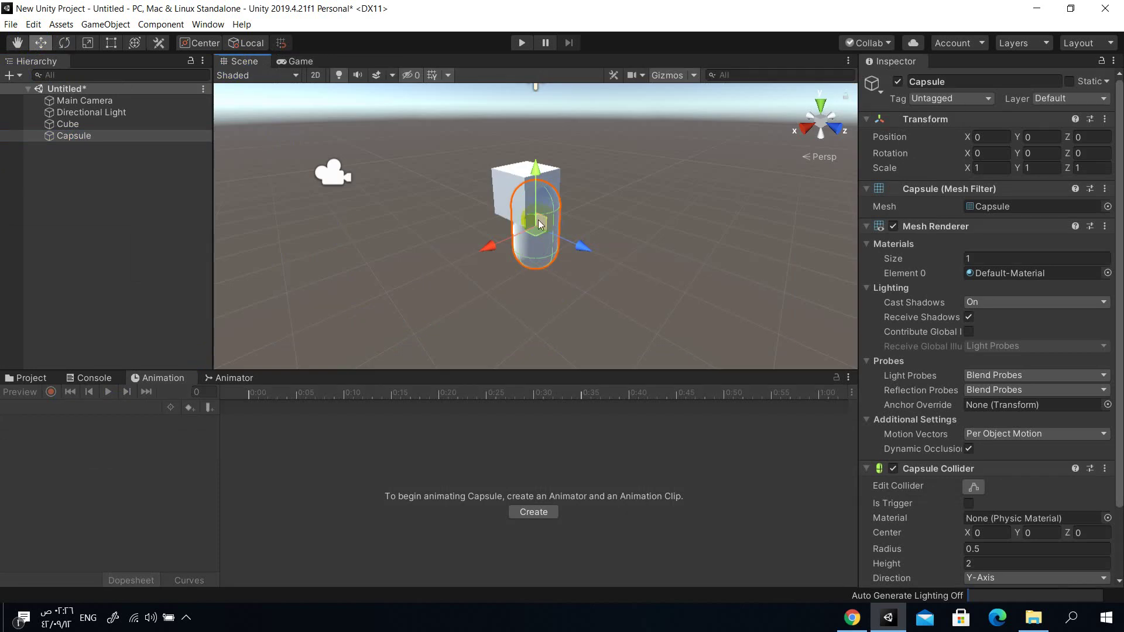
pyautogui.moveTo(491, 244); pyautogui.dragTo(628, 237)
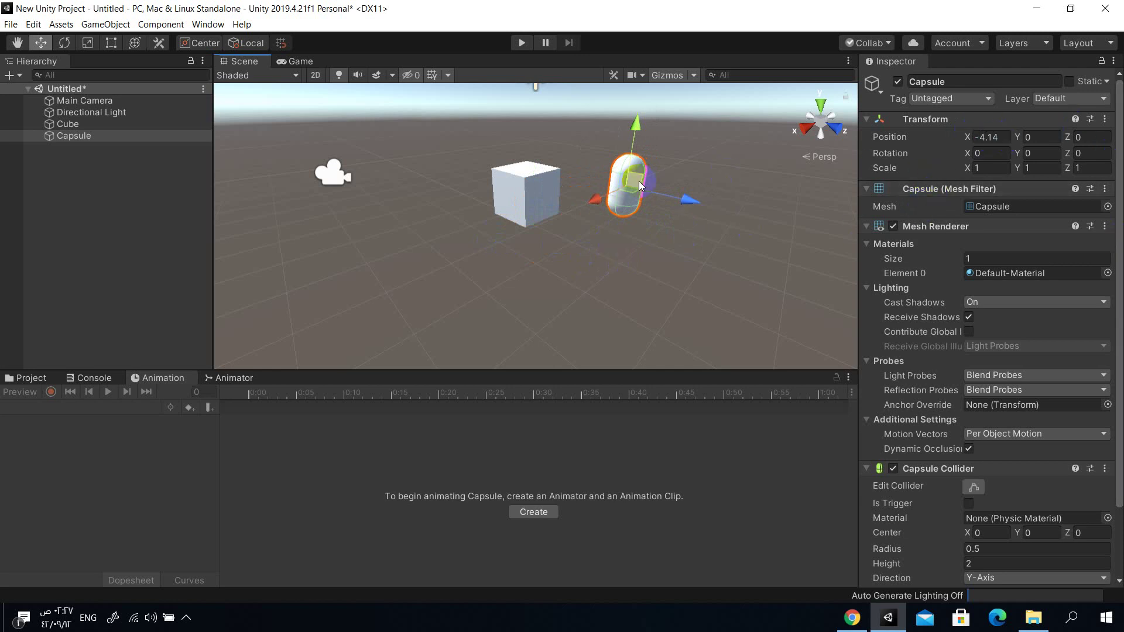
pyautogui.scroll(-3, 983, 447)
pyautogui.click(968, 569)
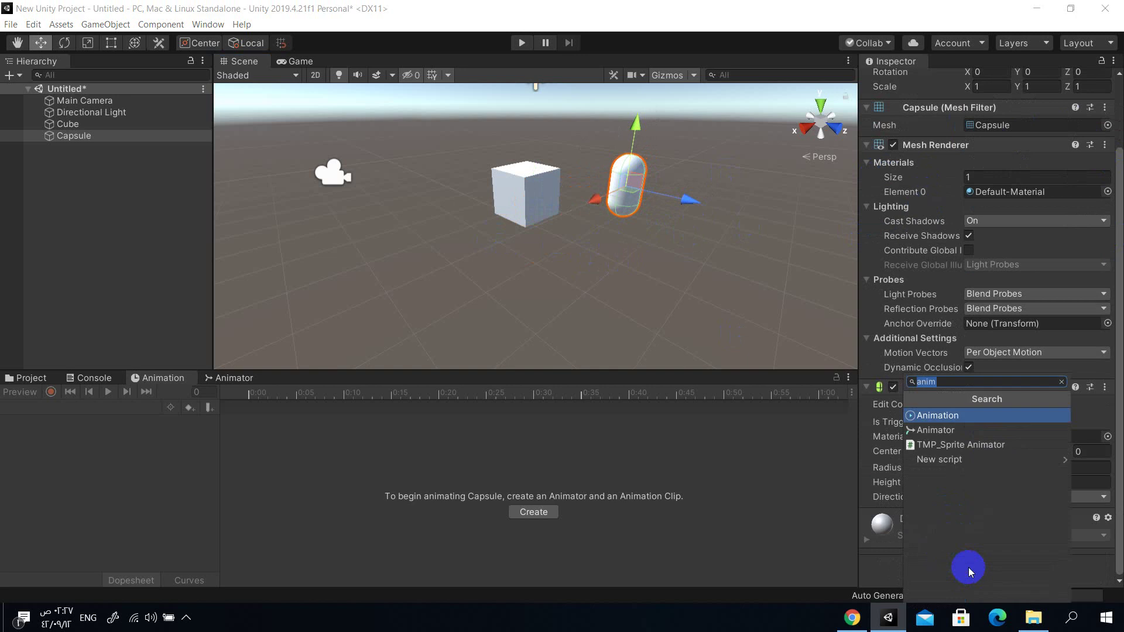
# - Attach an Animator component to the Capsule and inspect its Controller slot
pyautogui.click(949, 430)
pyautogui.scroll(-5, 988, 506)
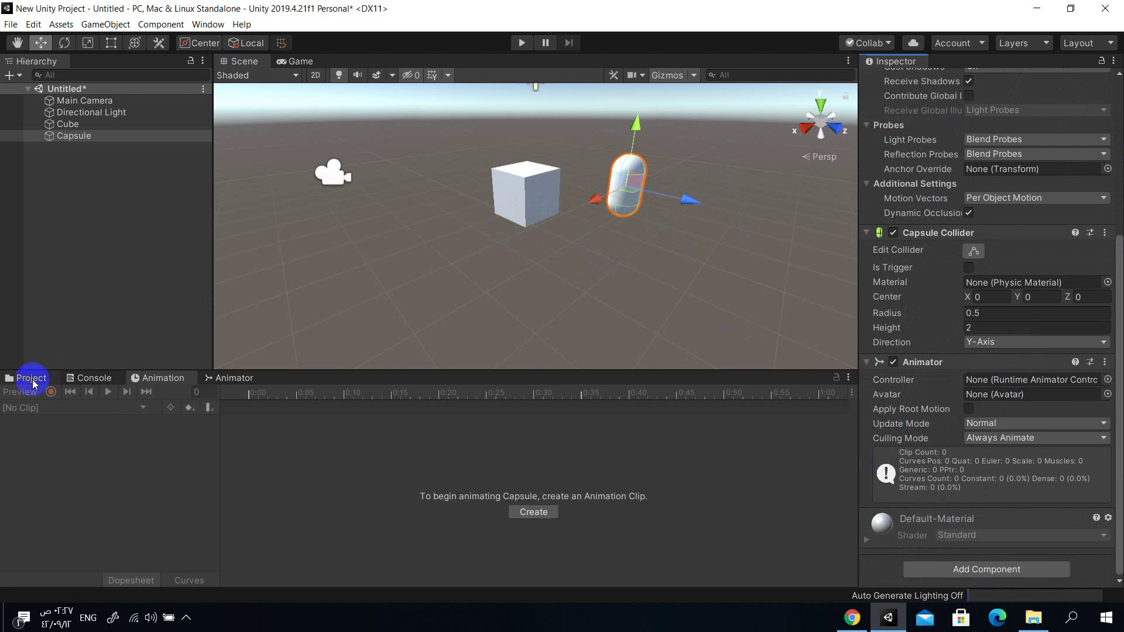
pyautogui.click(234, 378)
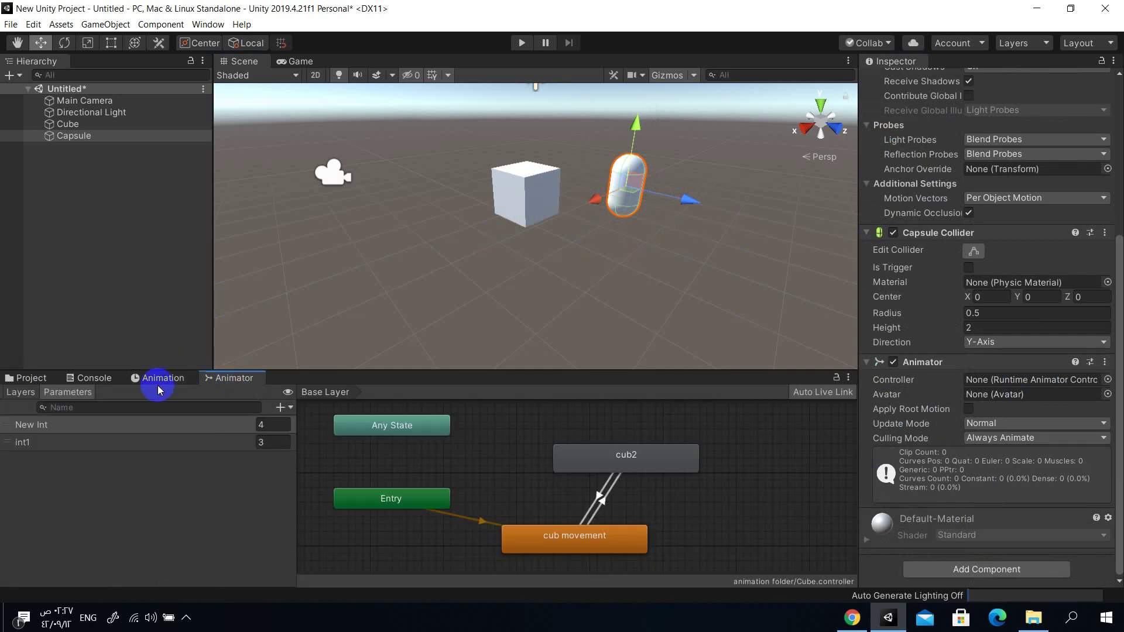
pyautogui.click(32, 377)
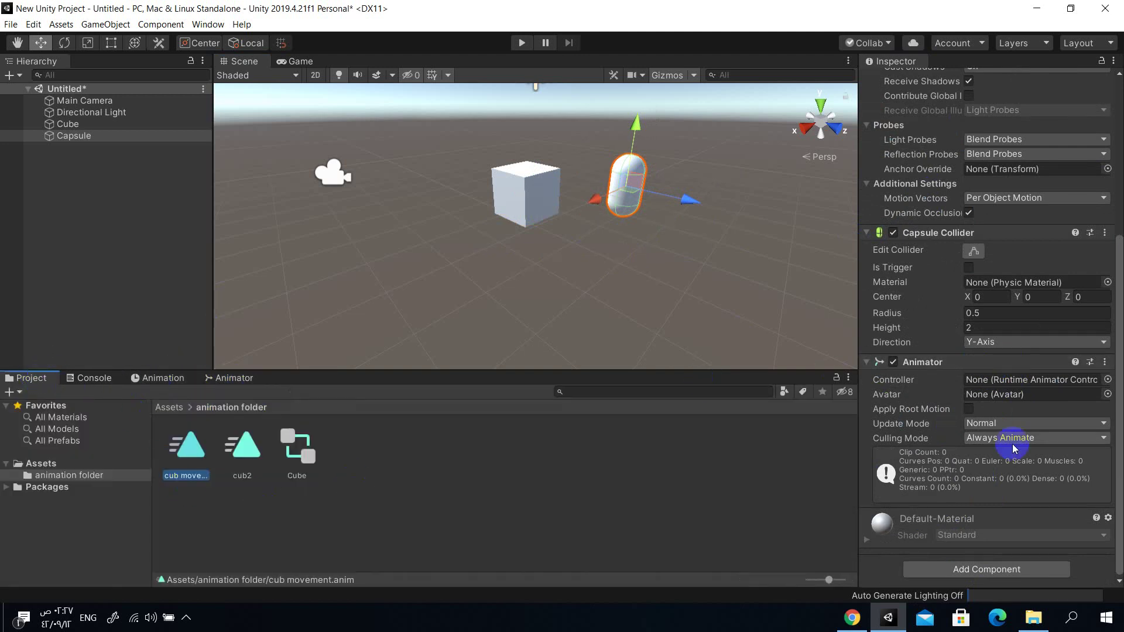
pyautogui.click(1020, 380)
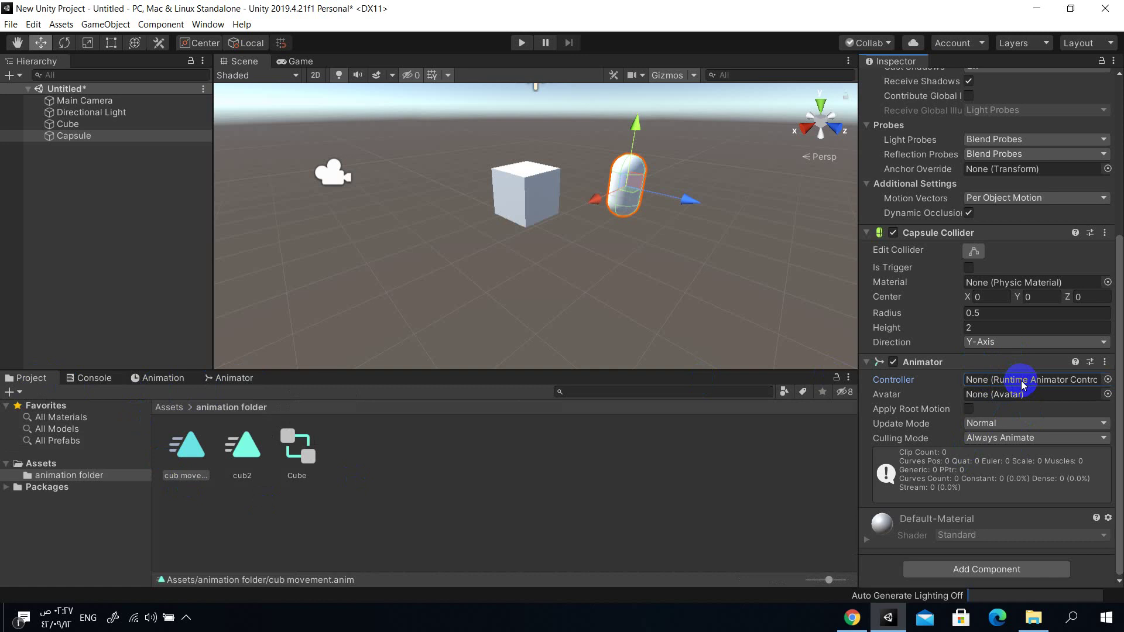
# - Remove the Animator component from the Capsule through its options menu
pyautogui.click(1094, 362)
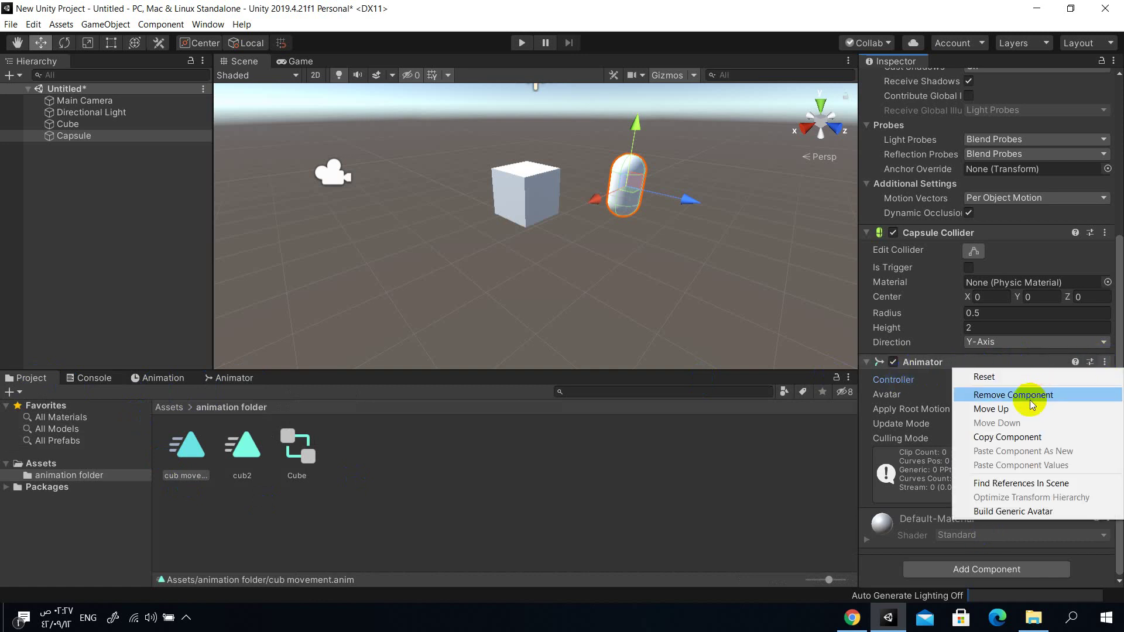
pyautogui.click(951, 368)
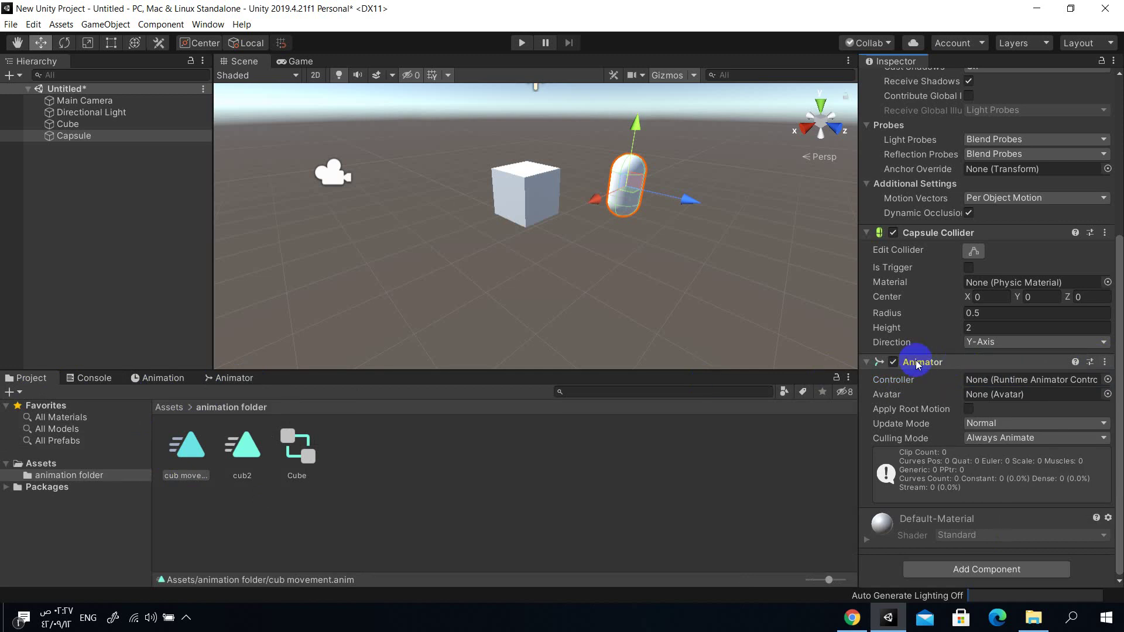
pyautogui.doubleClick(875, 361)
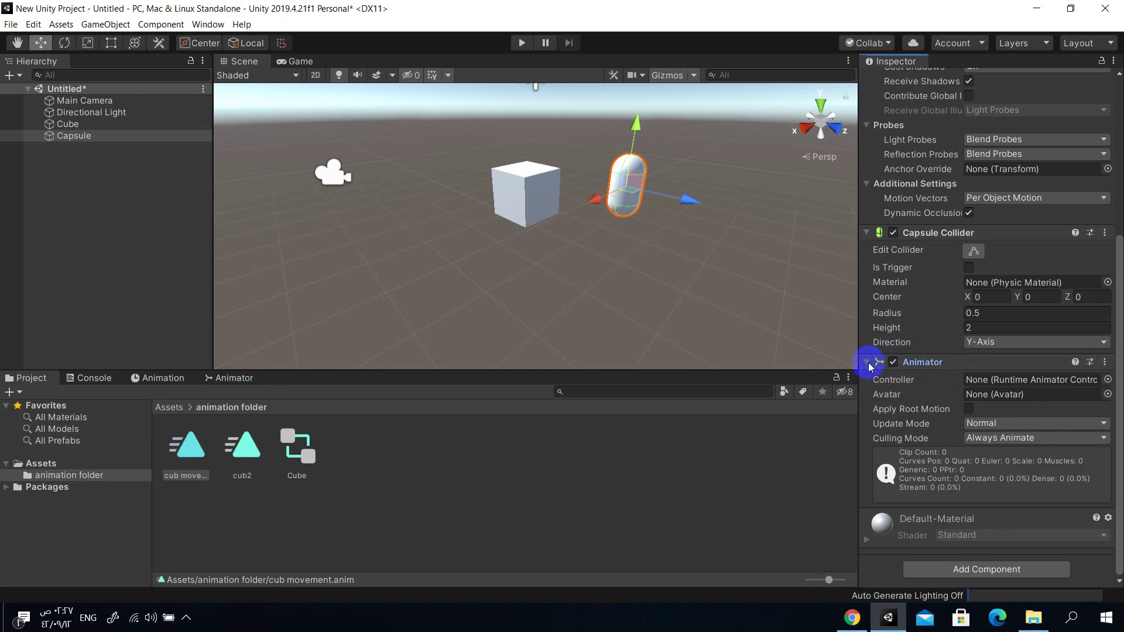
pyautogui.click(958, 364)
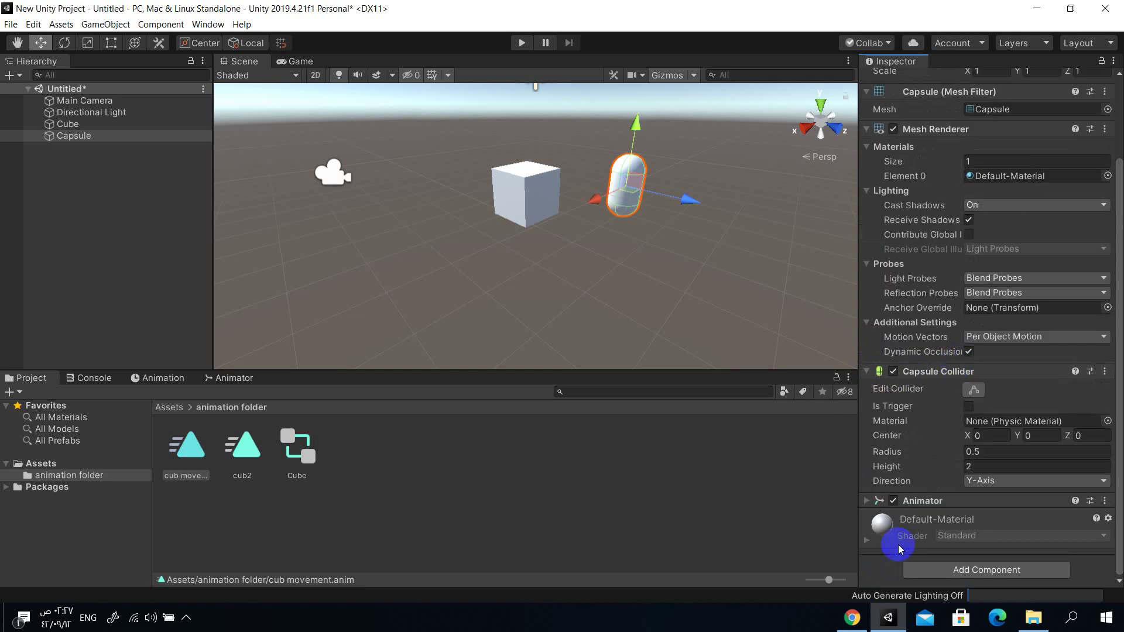
pyautogui.click(1104, 501)
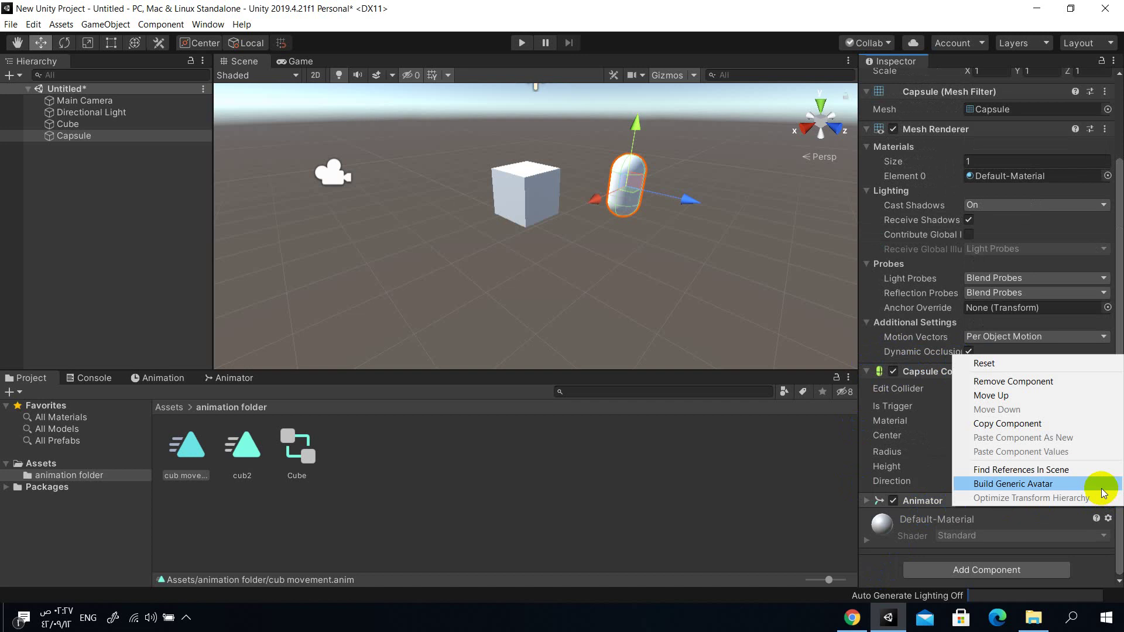
pyautogui.click(1016, 381)
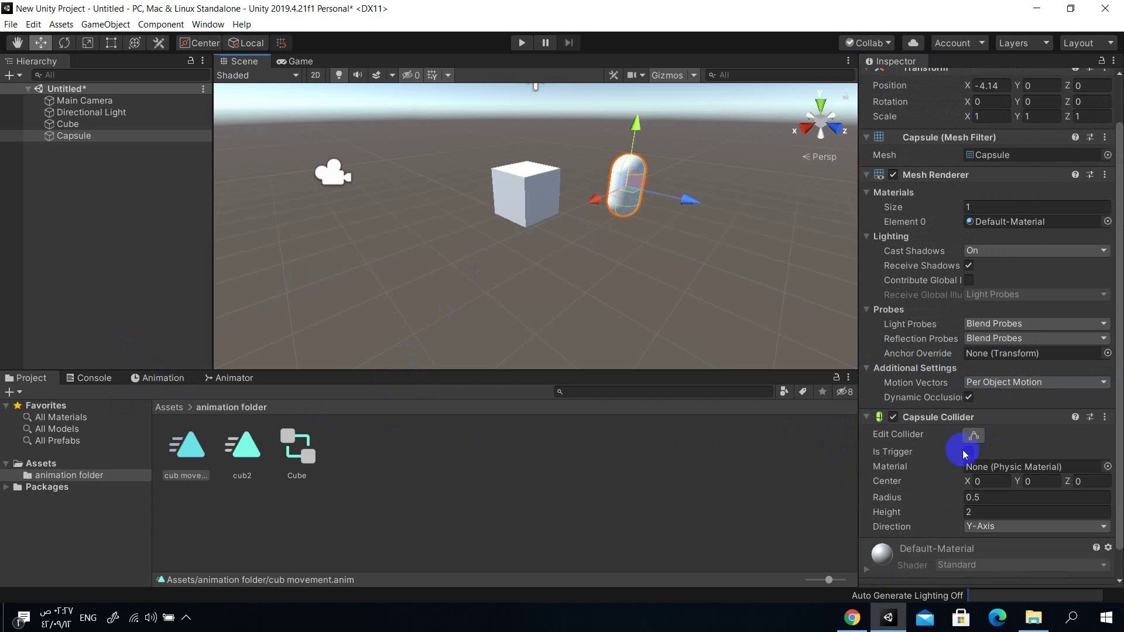
# - Add a fresh Animator component to the Capsule and expand its settings
pyautogui.scroll(-1, 960, 458)
pyautogui.click(969, 571)
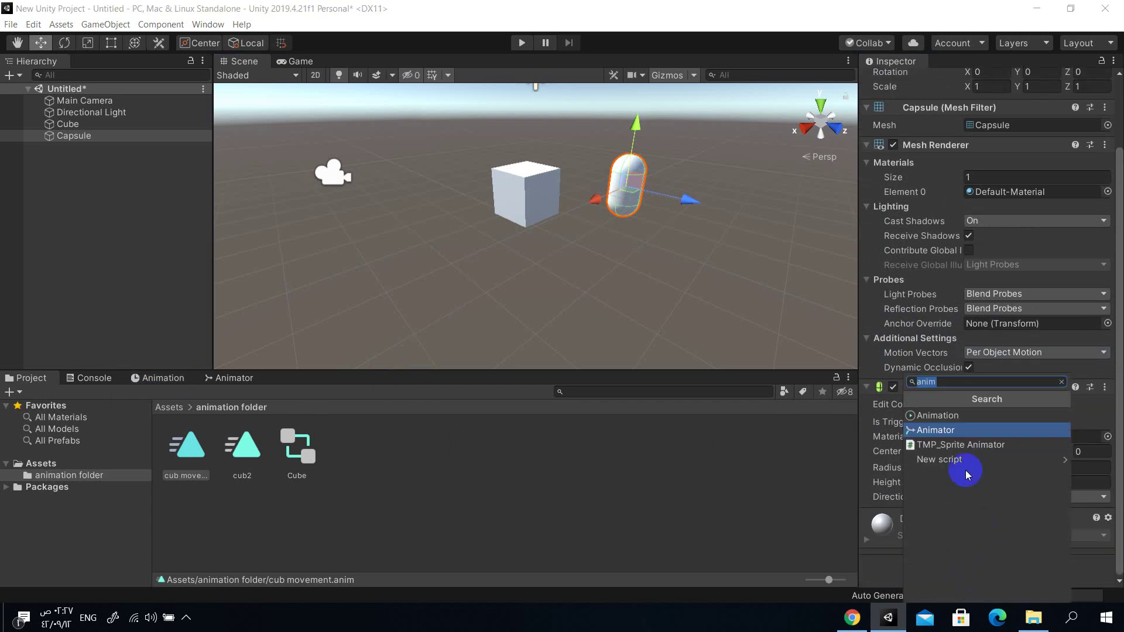
pyautogui.click(936, 431)
pyautogui.scroll(-1, 989, 547)
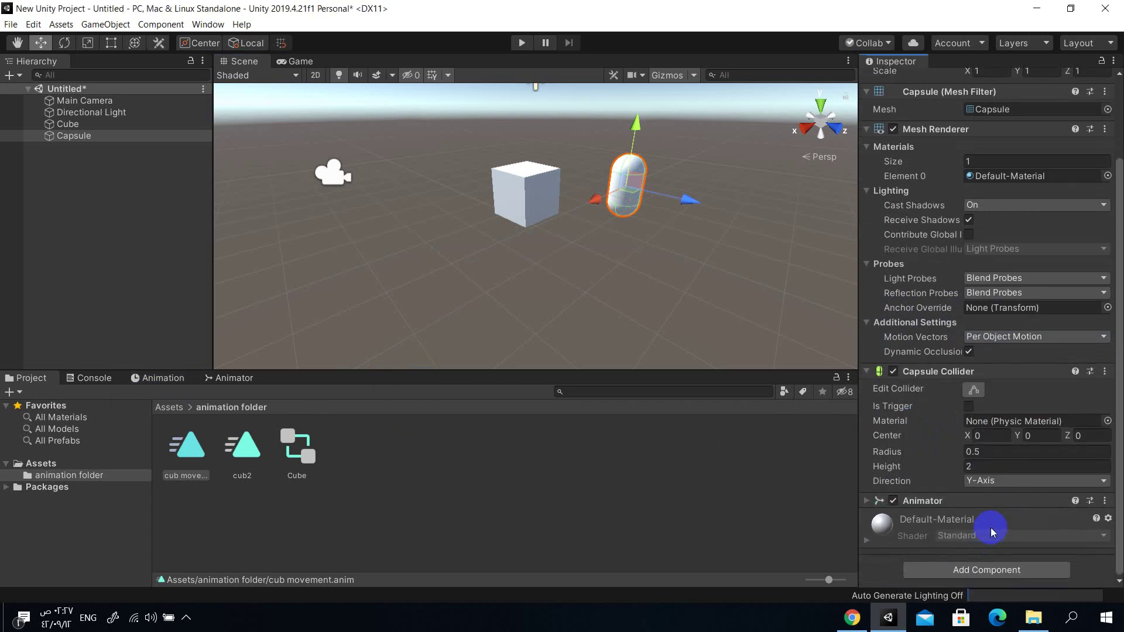
pyautogui.click(913, 501)
pyautogui.scroll(-4, 942, 509)
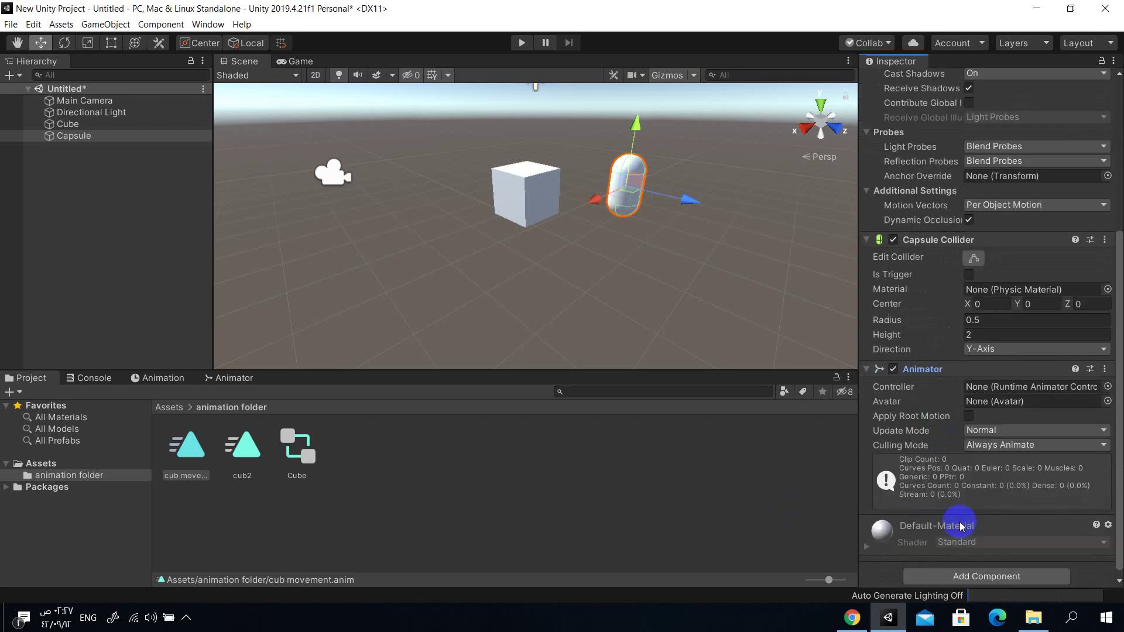
# - Browse the Animator's Controller picker and close it without assigning a controller
pyautogui.click(1108, 379)
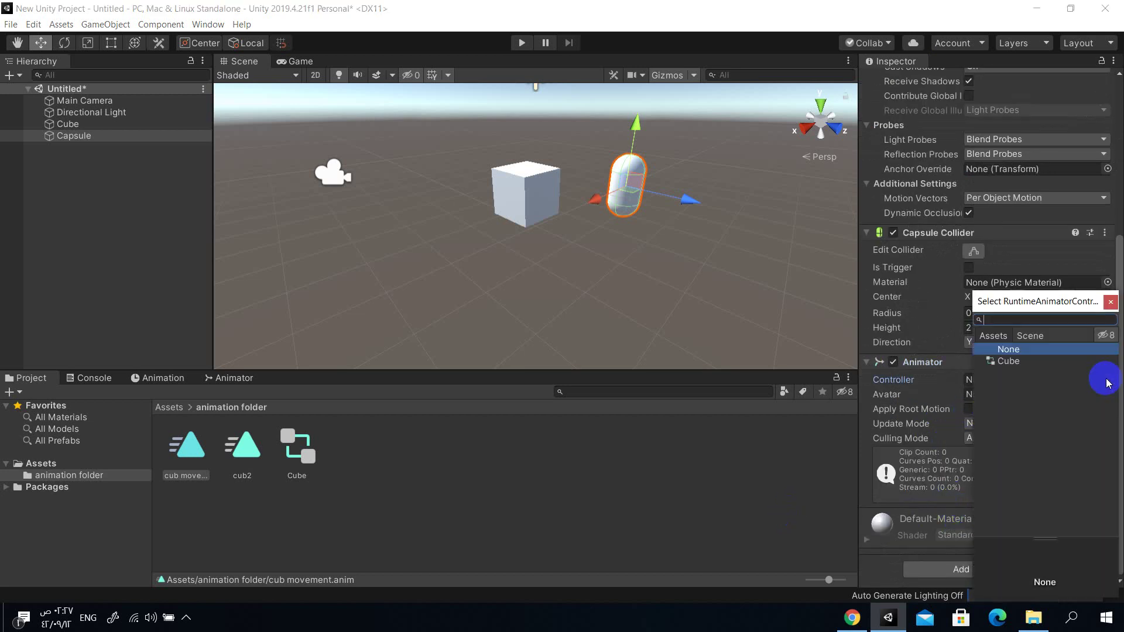
pyautogui.click(994, 334)
pyautogui.click(1031, 336)
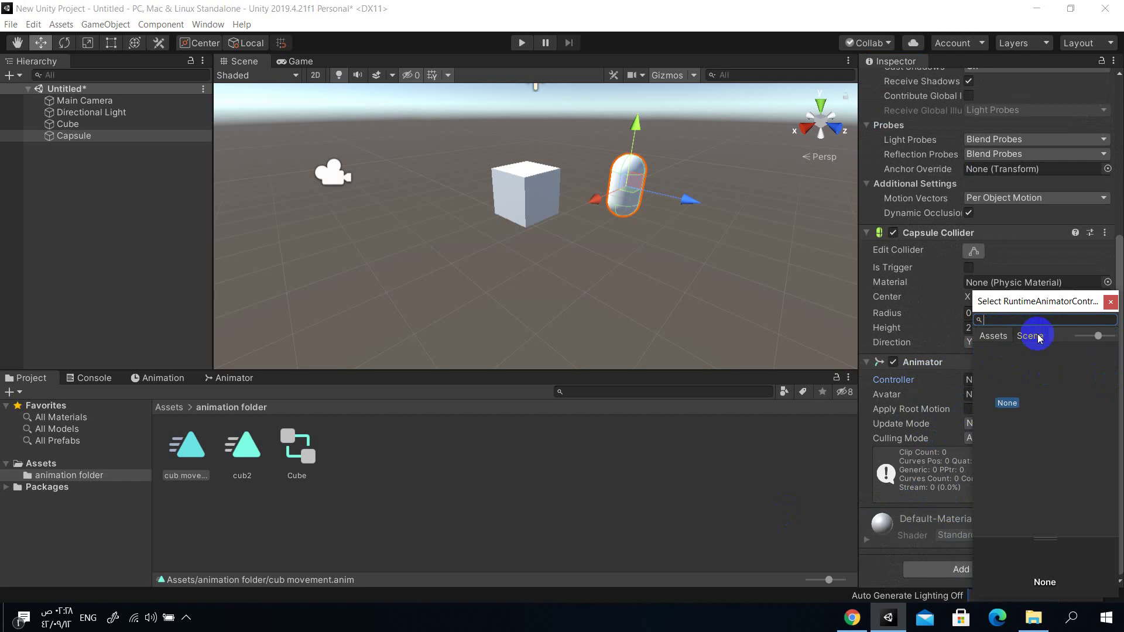
pyautogui.click(1111, 301)
# - Reselect the Capsule and bring up the Animation window
pyautogui.click(74, 137)
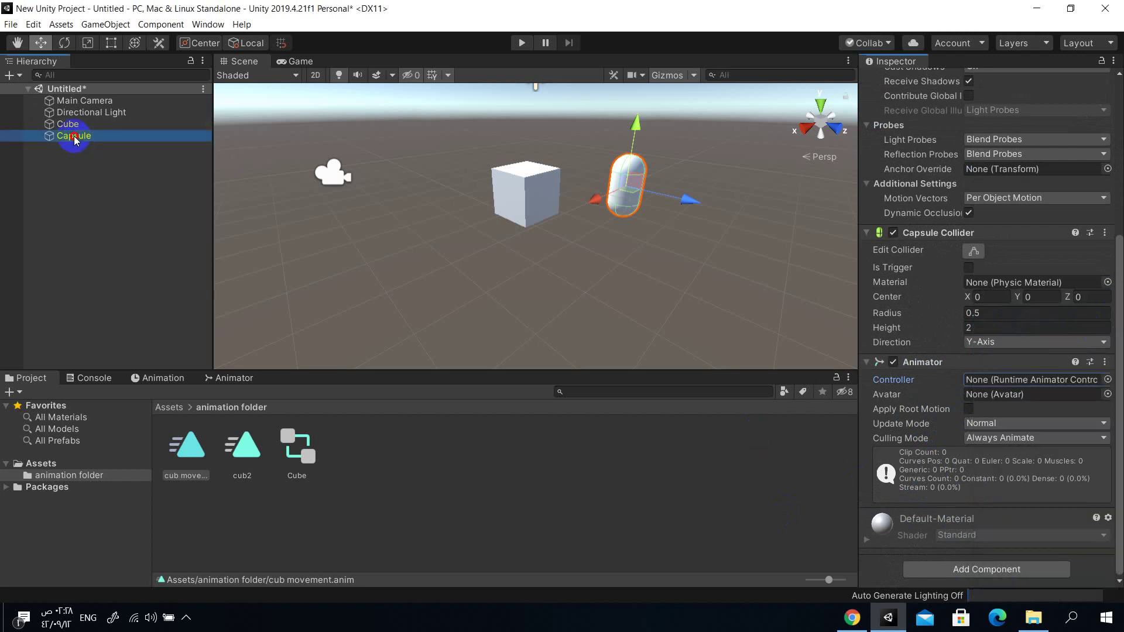
pyautogui.click(1023, 381)
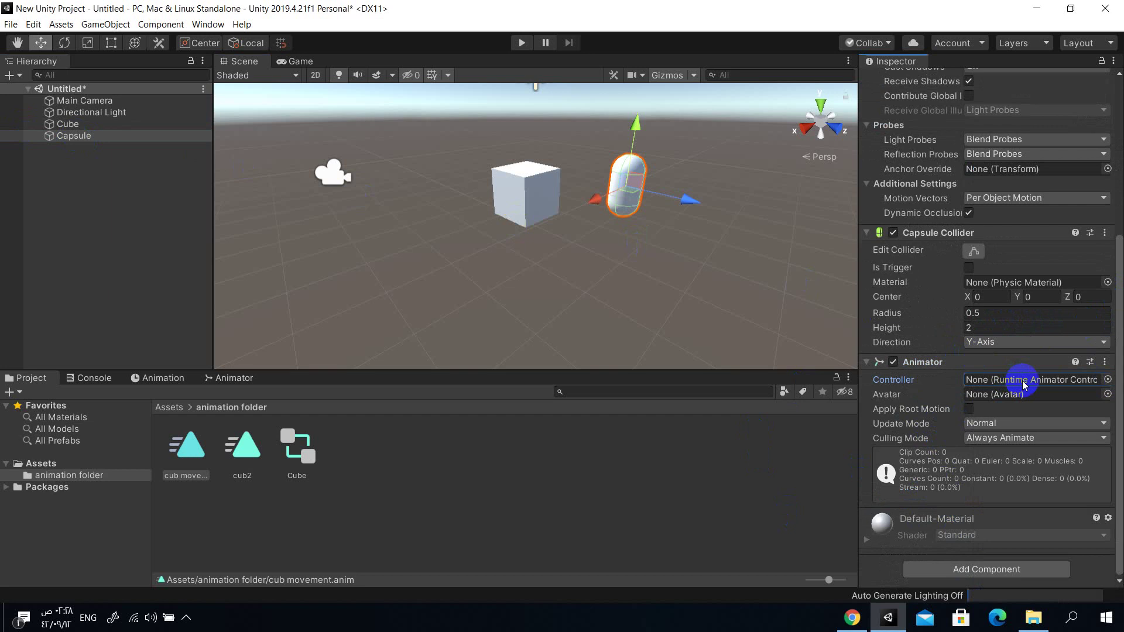
pyautogui.click(186, 617)
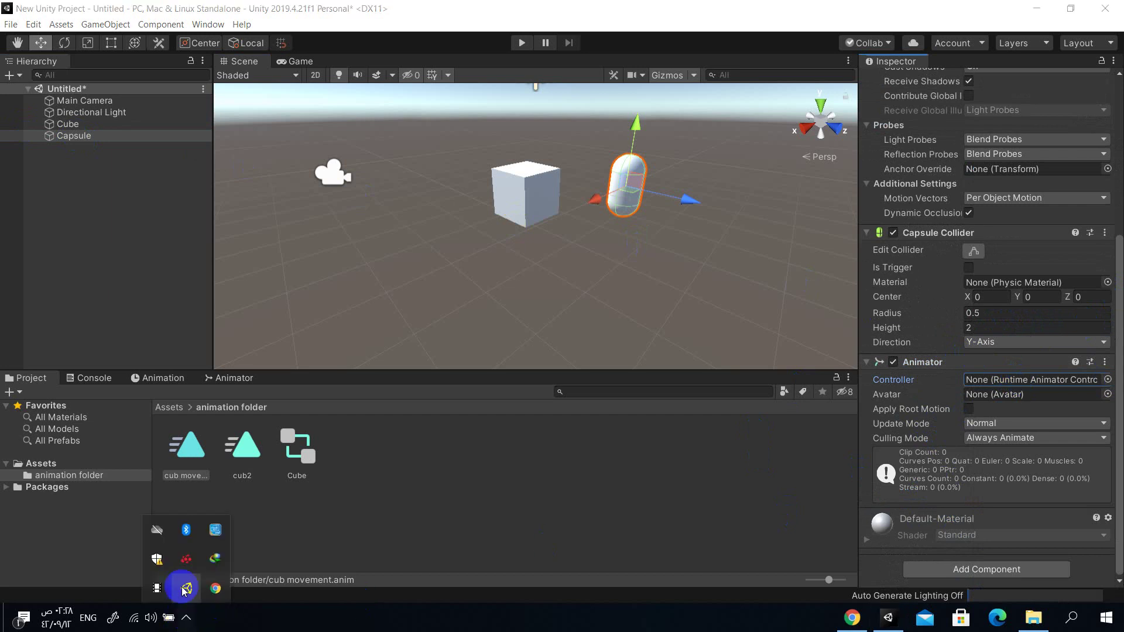
pyautogui.click(181, 587)
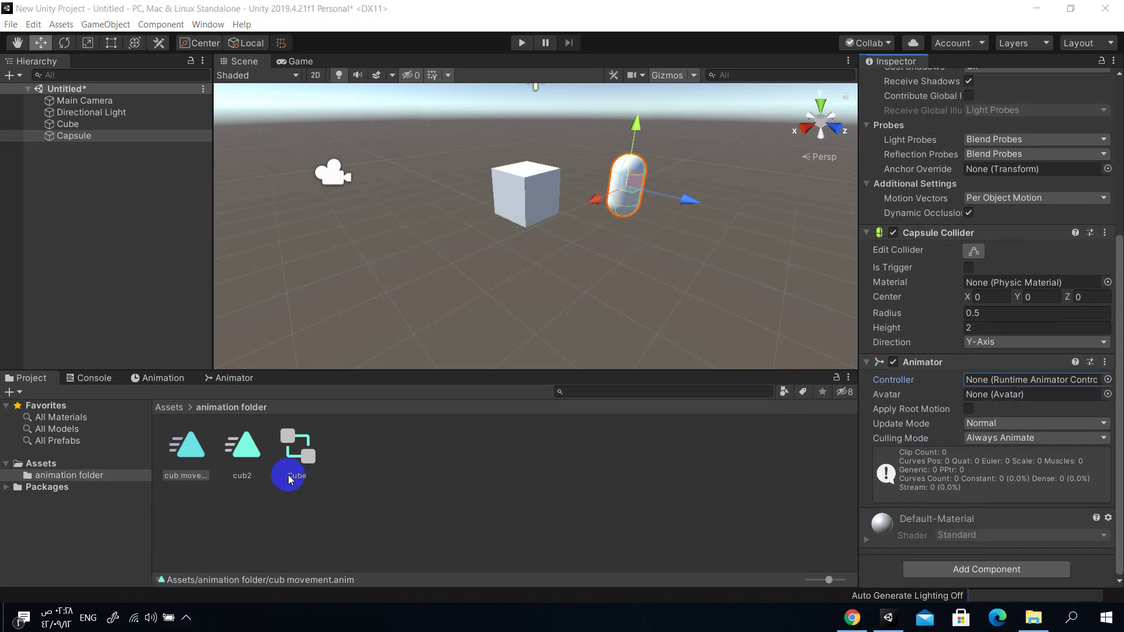
pyautogui.click(171, 380)
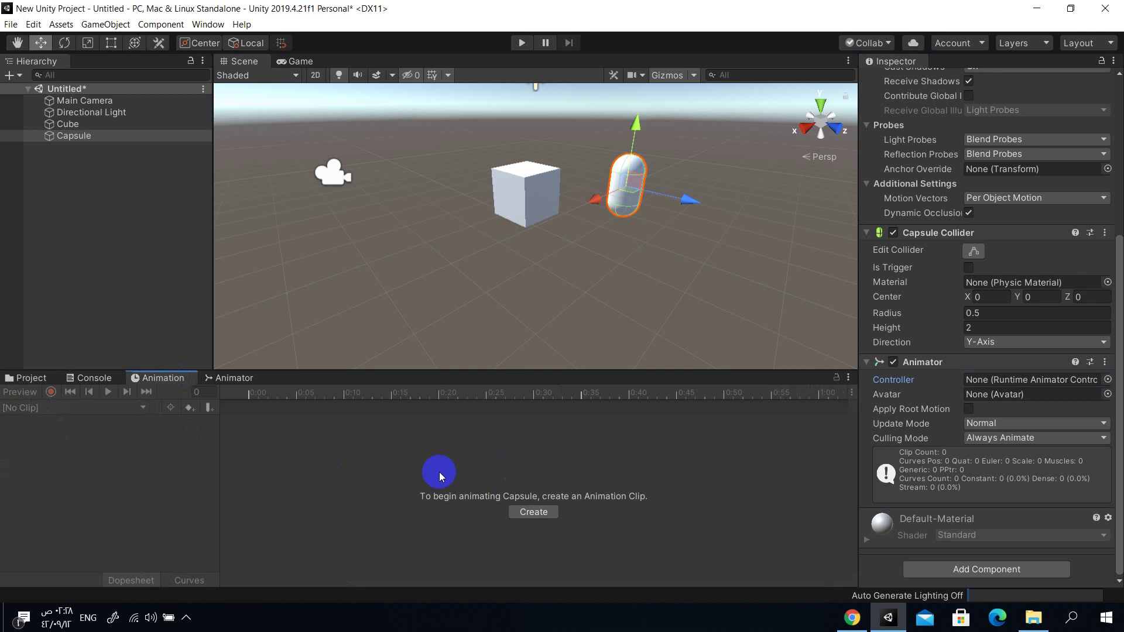
# - Create the Capsule's first animation clip, saving it as 'Cps' in the animation folder
pyautogui.click(555, 513)
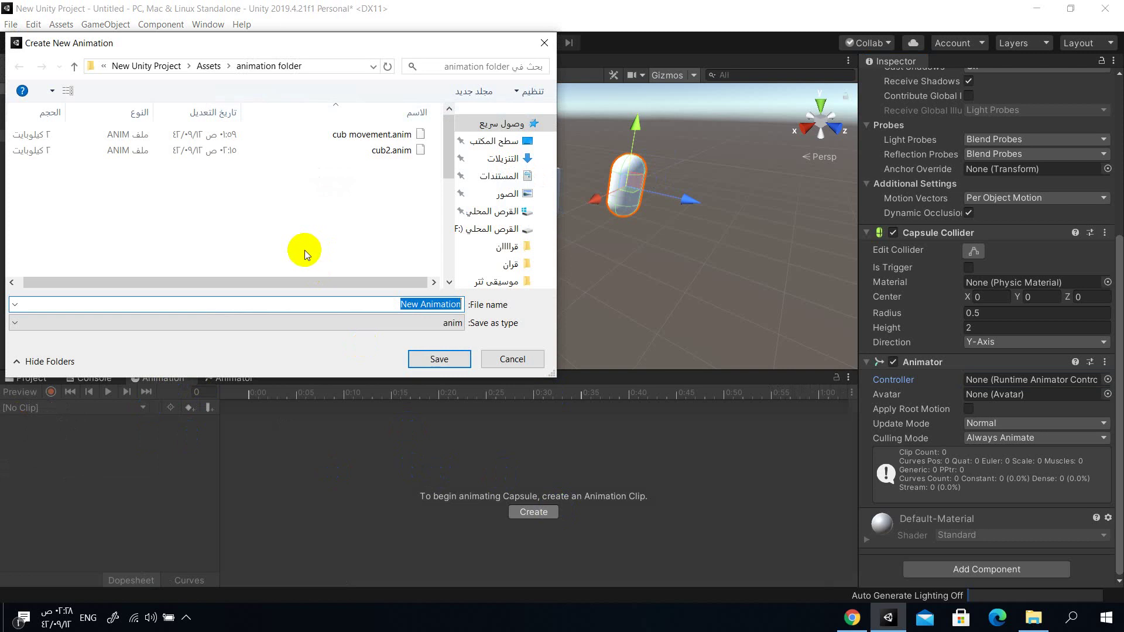
pyautogui.write('cPA')
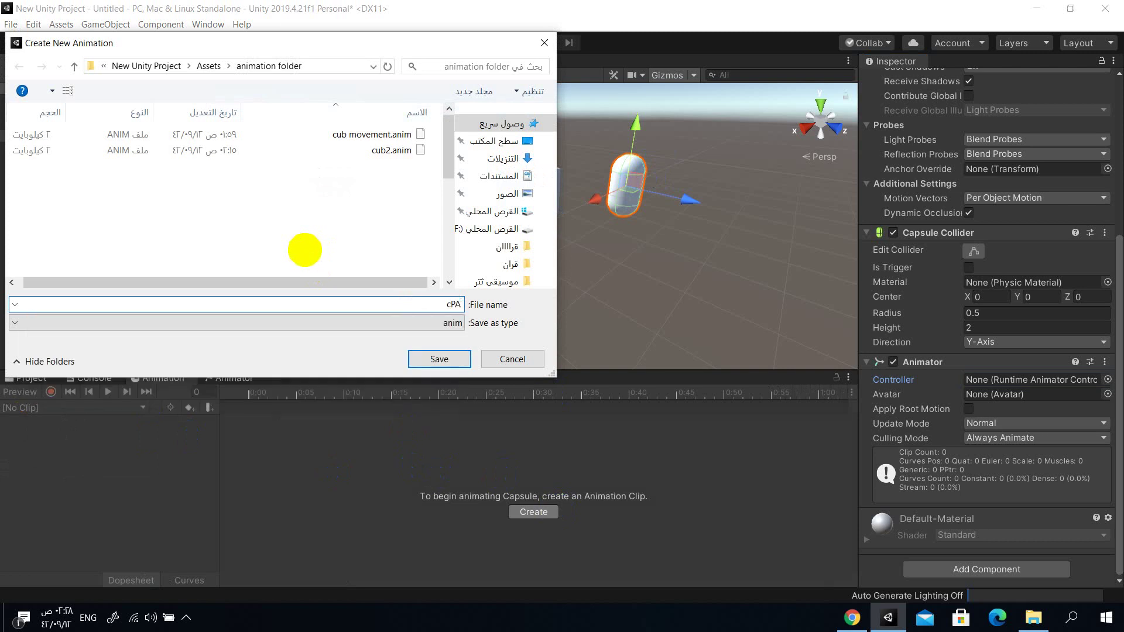
pyautogui.click(304, 250)
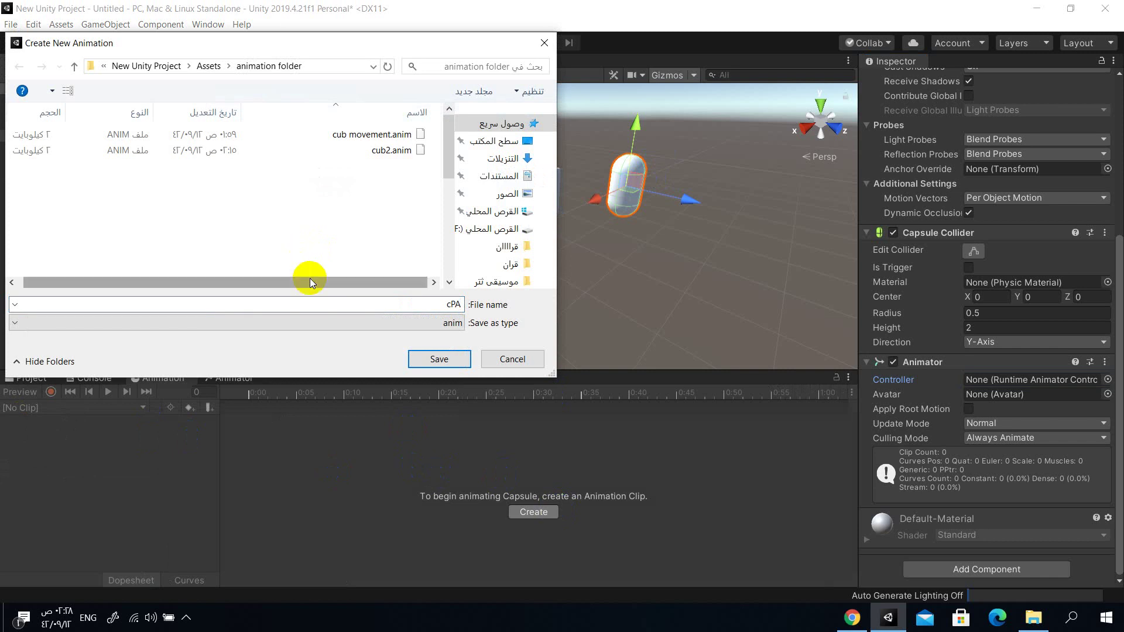
pyautogui.click(342, 305)
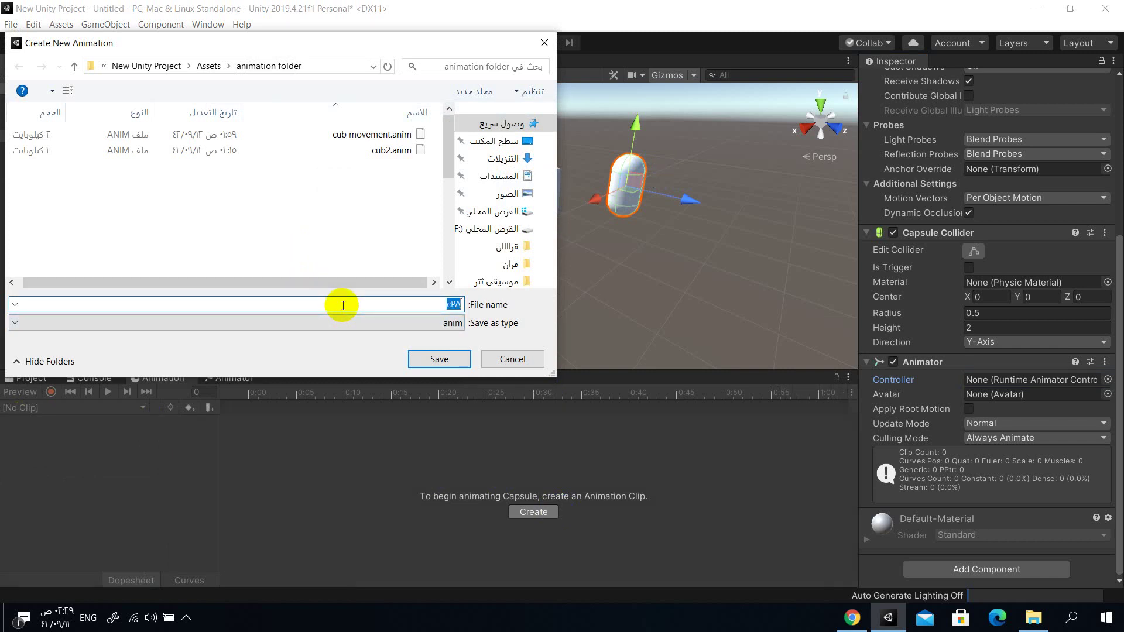
pyautogui.write('Cps')
pyautogui.press('Return')
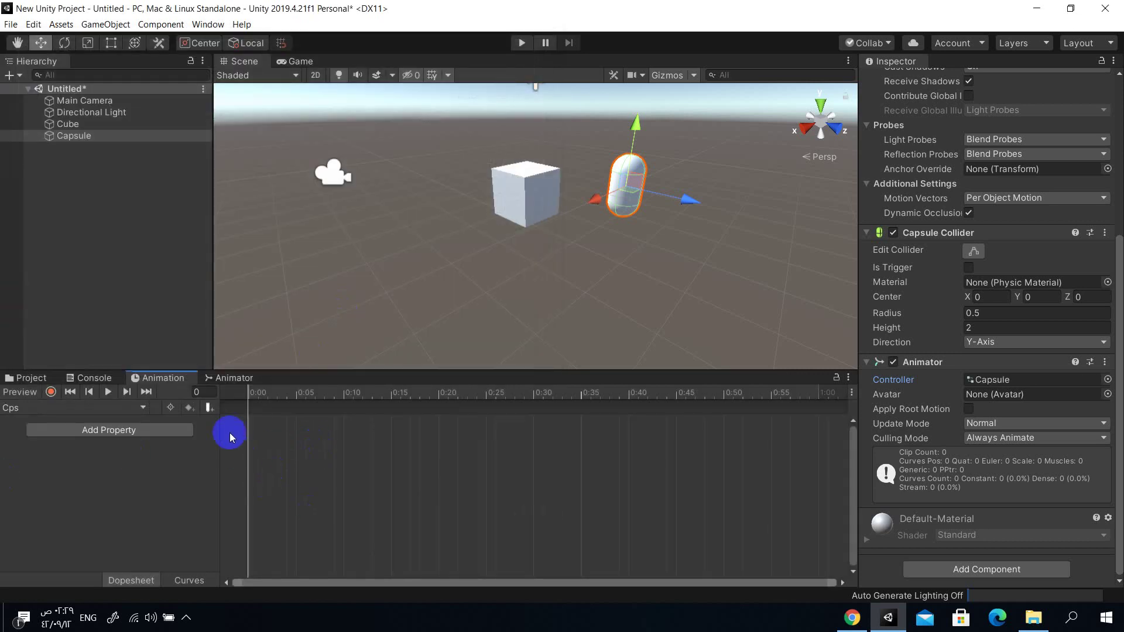
# - Drag the Cps state right in the Capsule graph, then return to the Cps timeline with Capsule selected
pyautogui.click(230, 378)
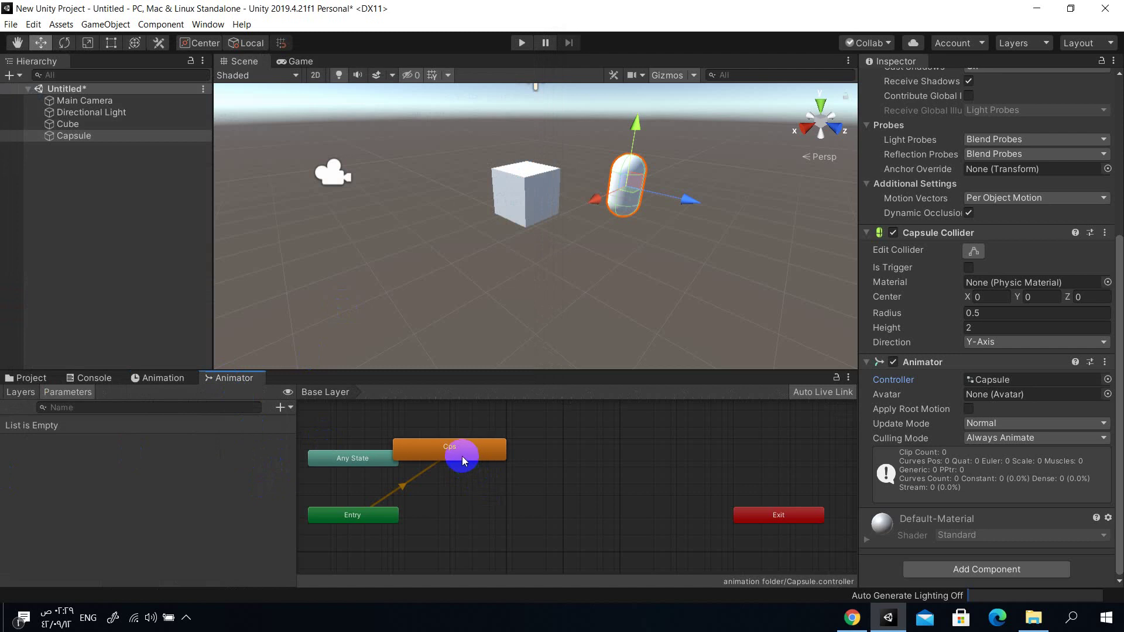
pyautogui.moveTo(462, 455); pyautogui.dragTo(632, 446)
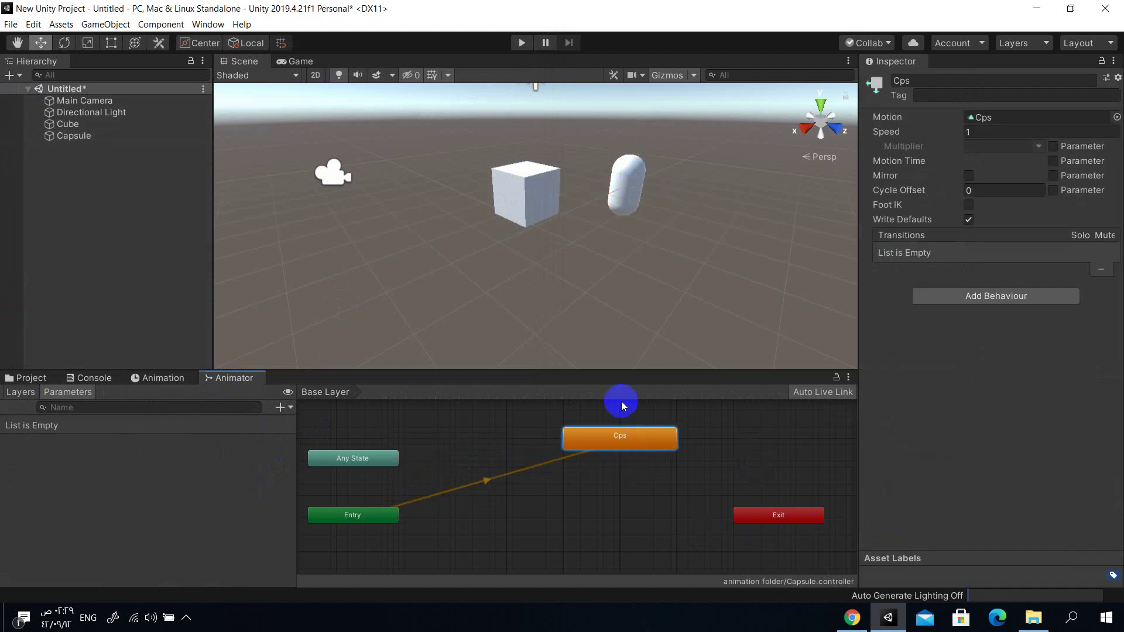
pyautogui.click(167, 379)
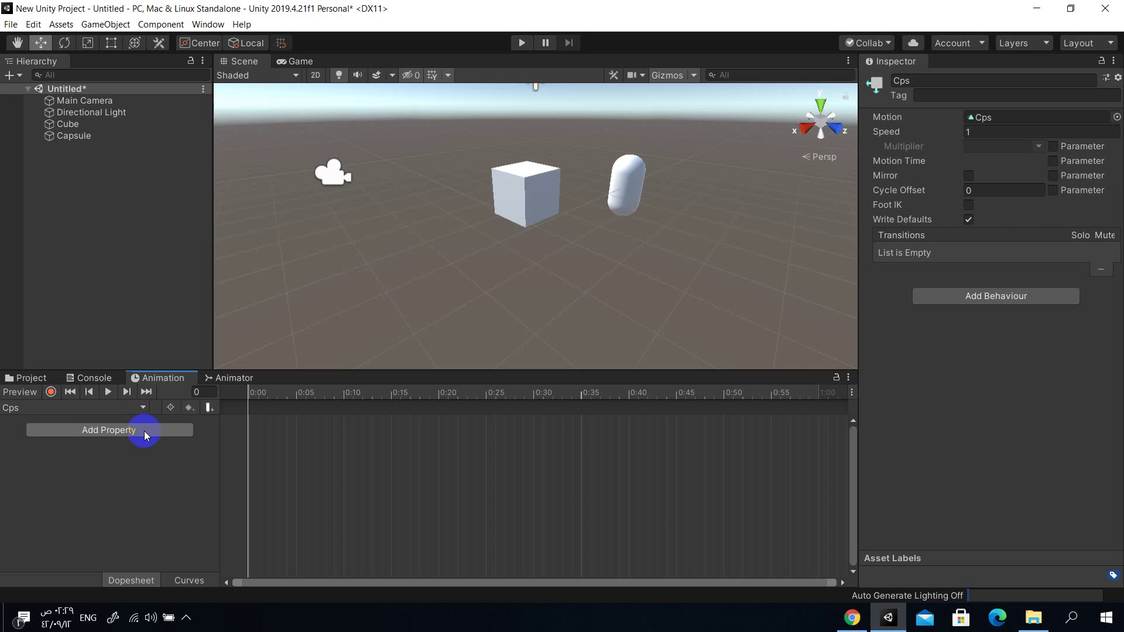
pyautogui.click(623, 168)
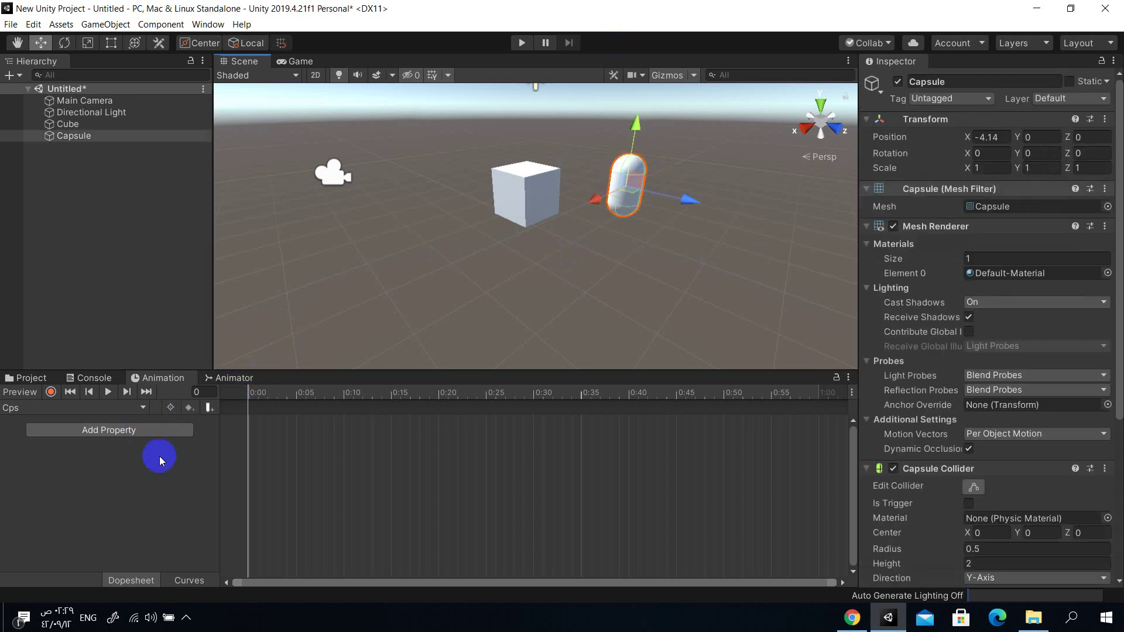
# - Turn on keyframe recording at frame 31 and try a Z position change, undoing it
pyautogui.click(51, 391)
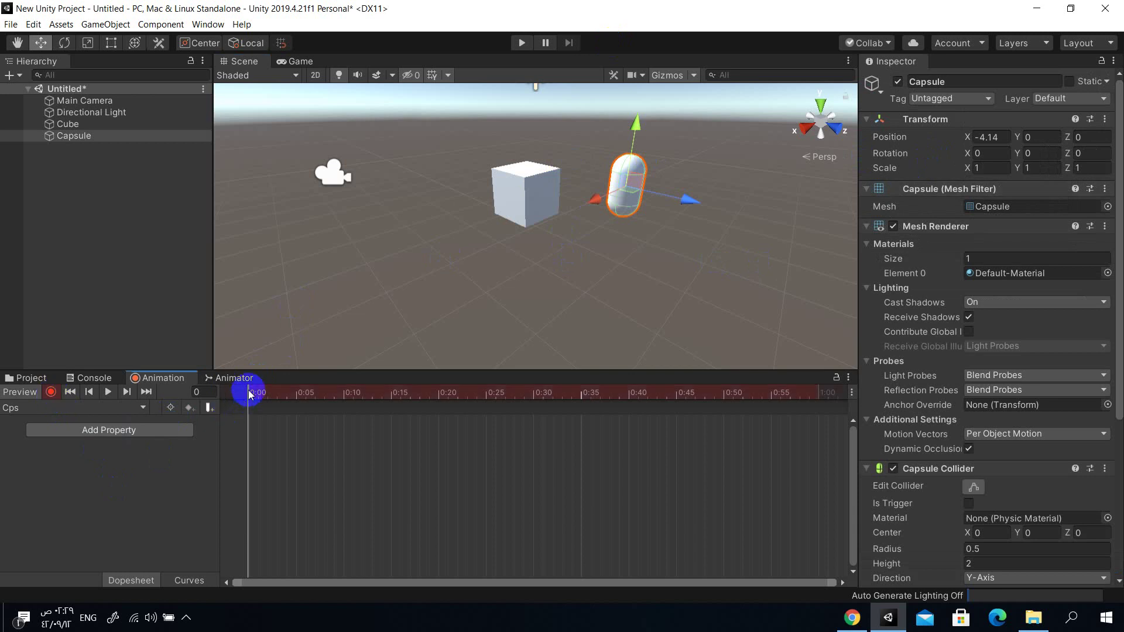
pyautogui.click(542, 396)
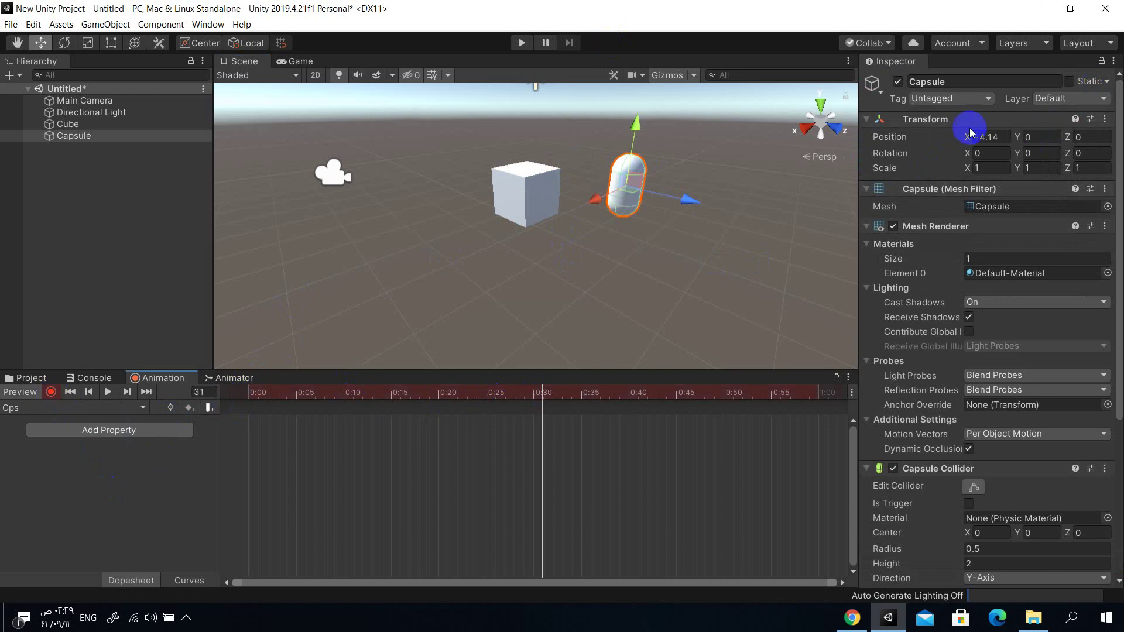
pyautogui.click(1074, 139)
pyautogui.press('Return')
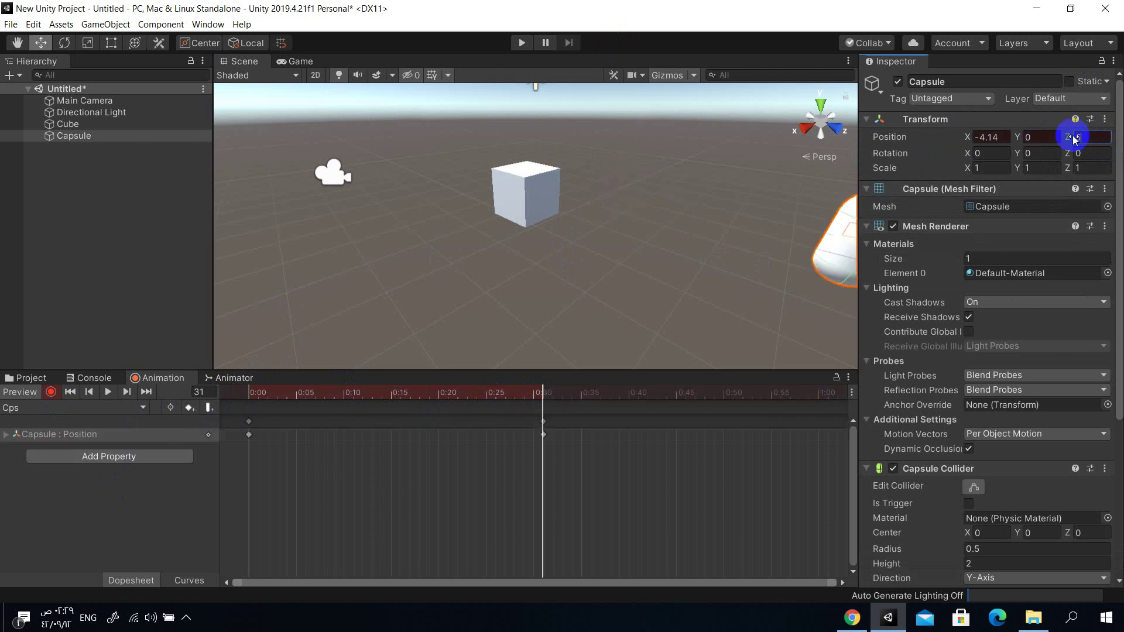
pyautogui.hotkey('ctrl', 'z')
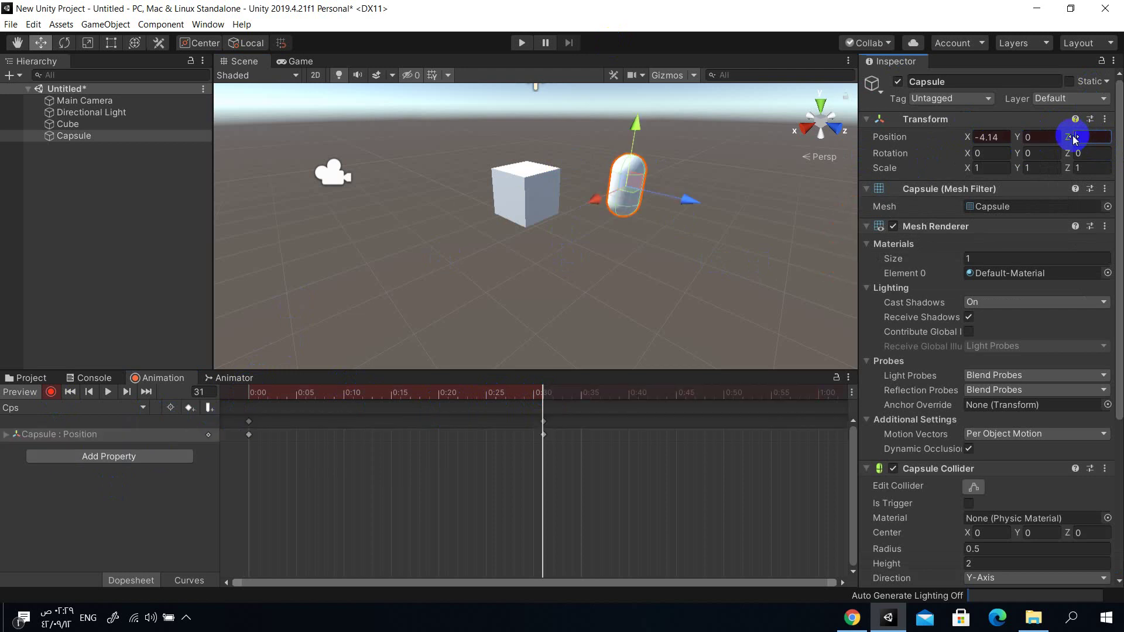
pyautogui.moveTo(1075, 138); pyautogui.dragTo(1074, 138)
# - Key the Capsule's Y position to 2 at frame 31 and back to 0 at 1:00
pyautogui.click(1041, 136)
pyautogui.write('5')
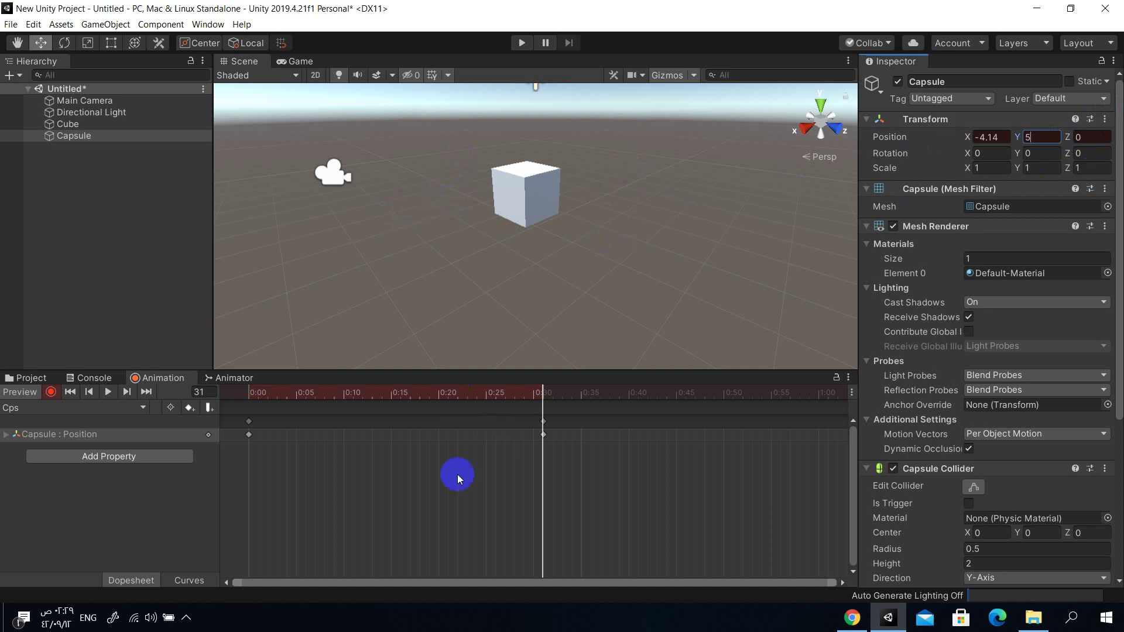
pyautogui.doubleClick(1036, 137)
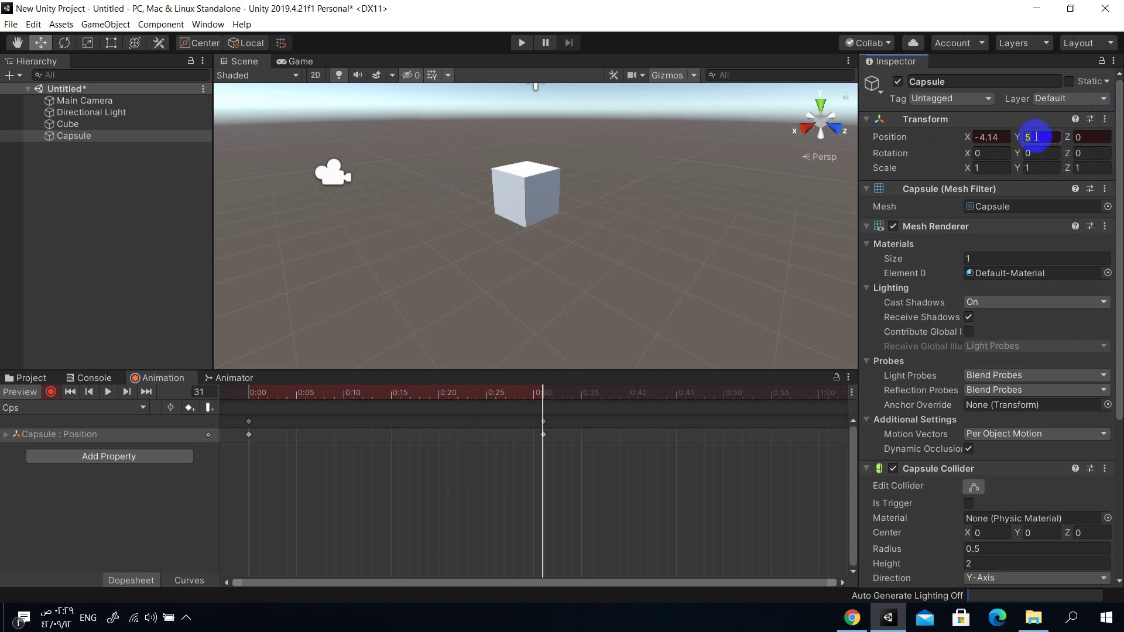
pyautogui.write('2')
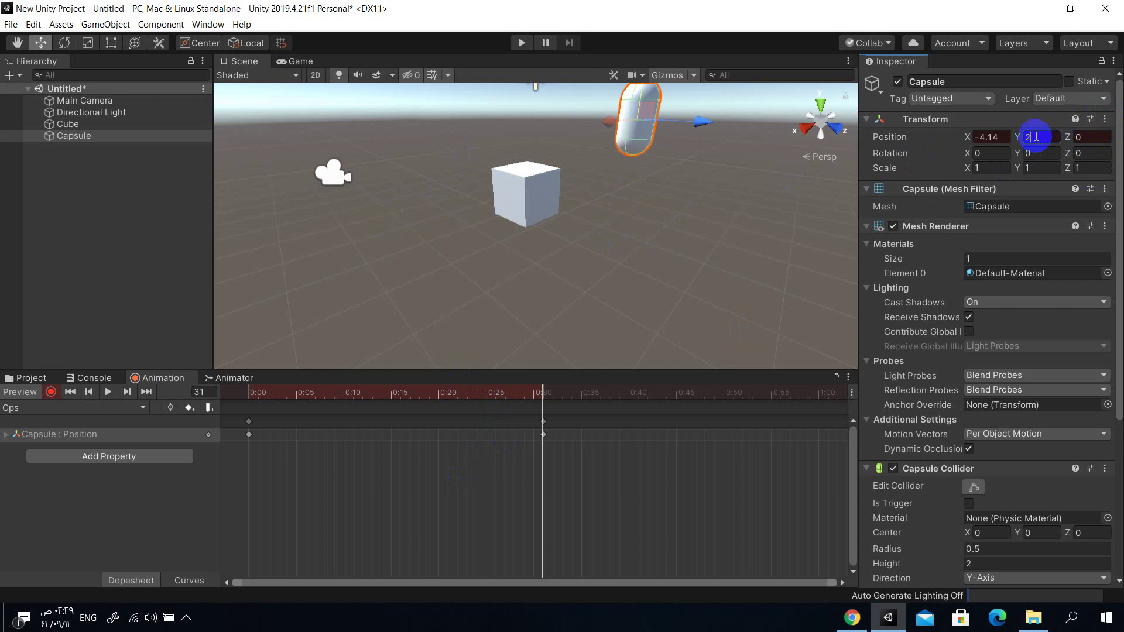
pyautogui.click(819, 396)
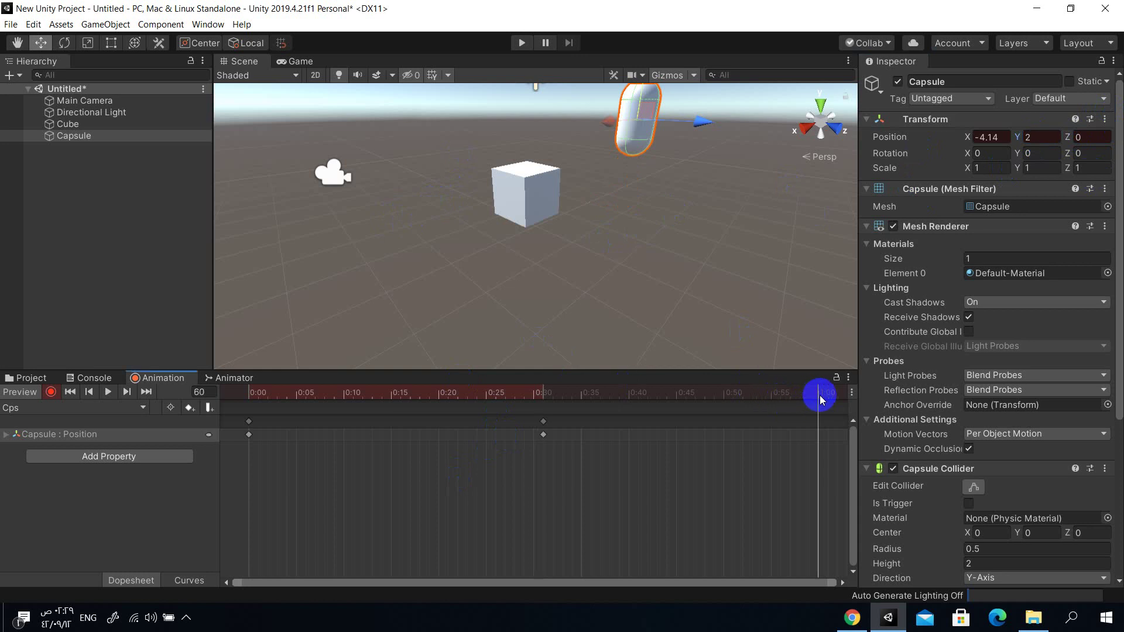
pyautogui.doubleClick(1039, 137)
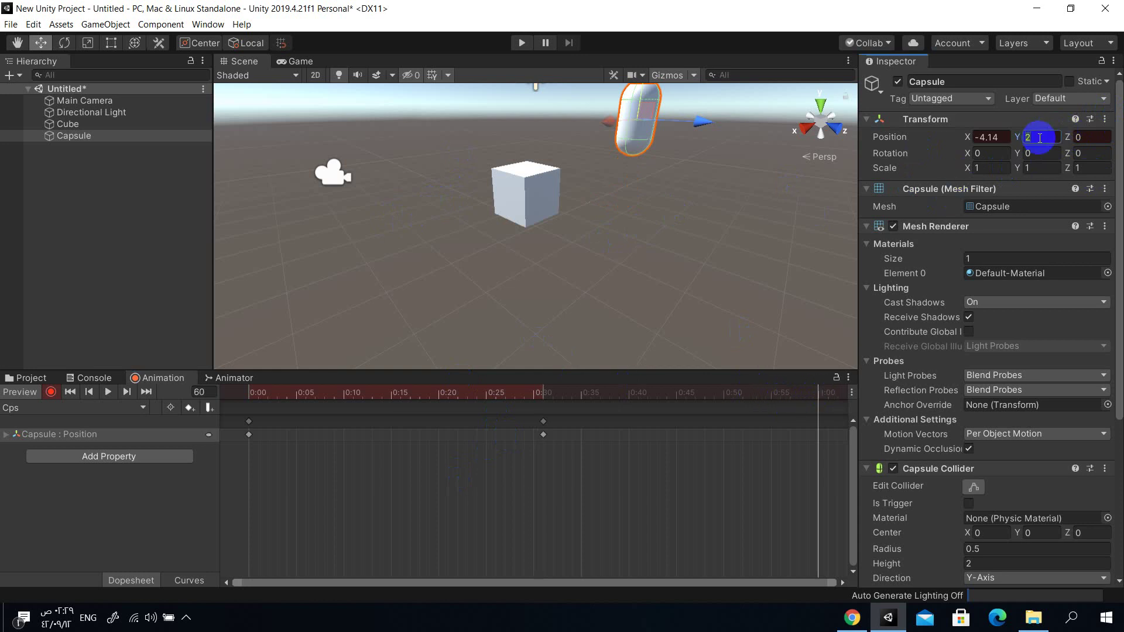
pyautogui.write('1')
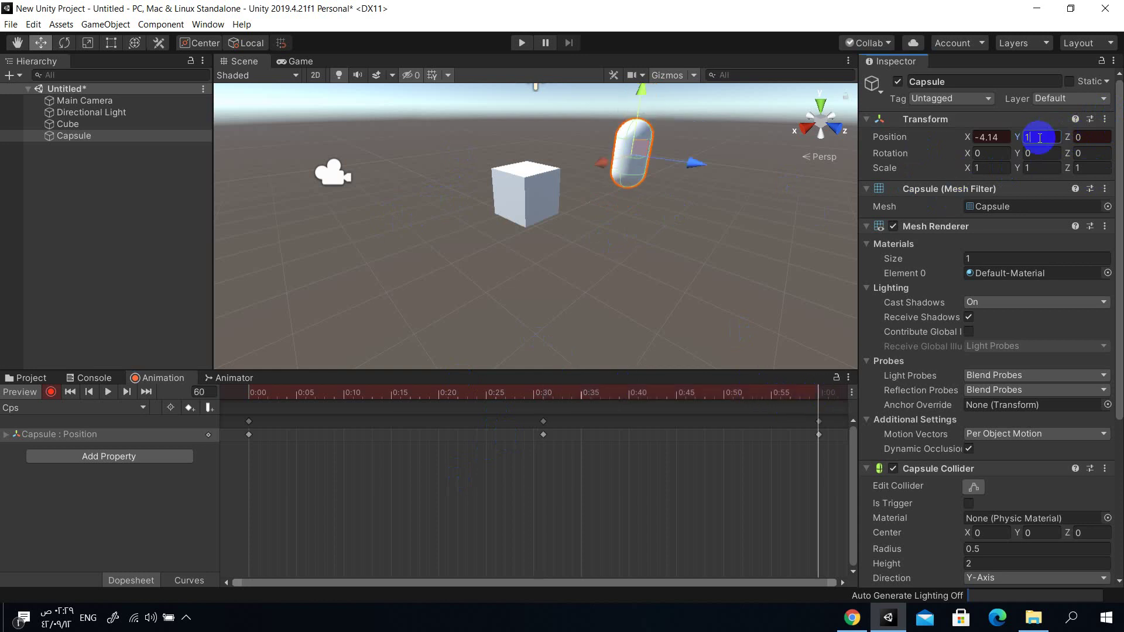
pyautogui.press('BackSpace')
pyautogui.write('0')
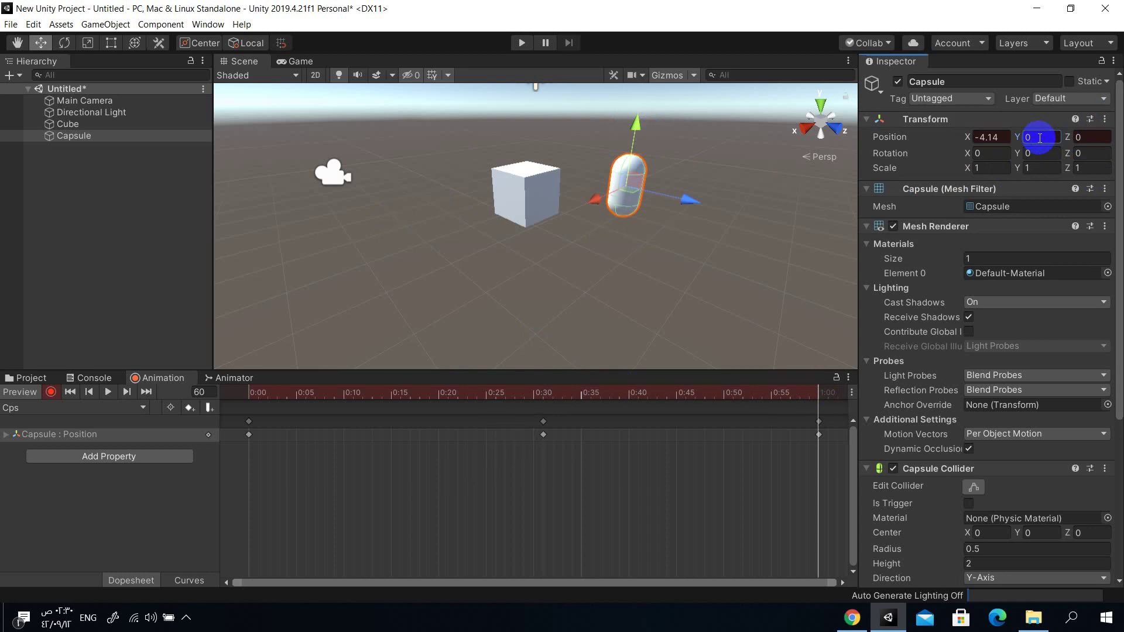
# - Copy the starting Position keyframes and paste them at frame 93 (1:33)
pyautogui.scroll(-2, 651, 508)
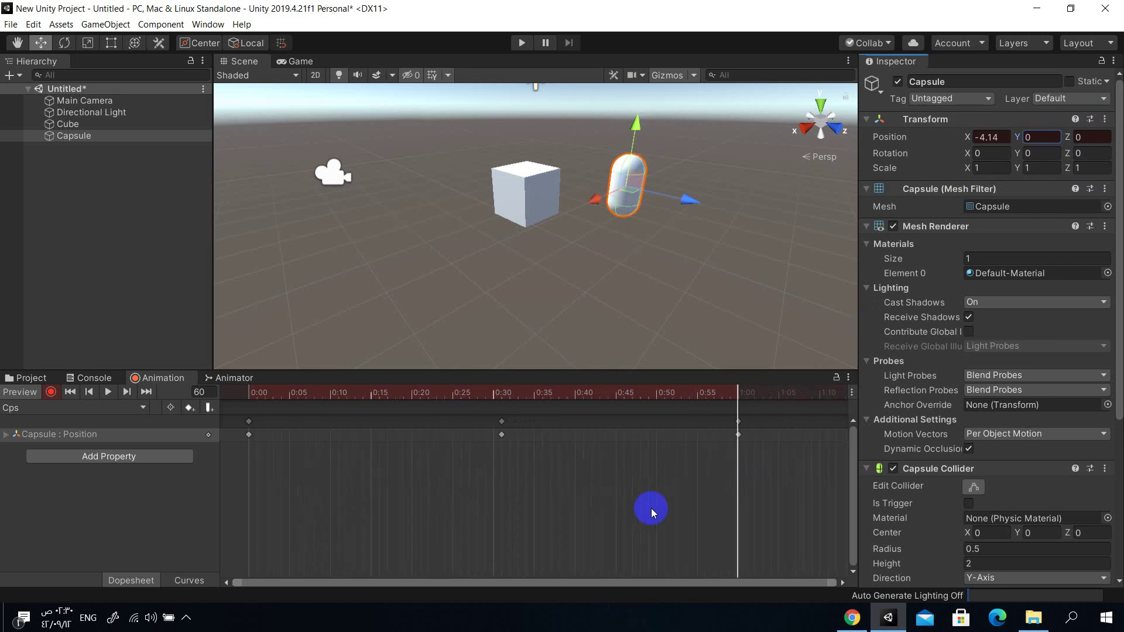
pyautogui.scroll(-3, 651, 508)
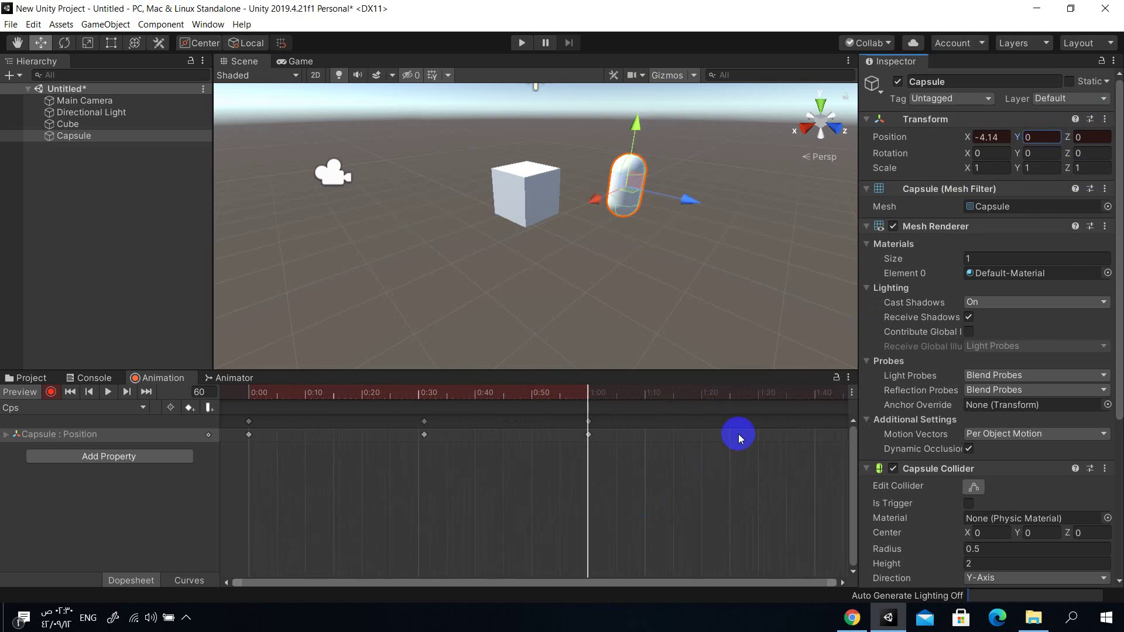
pyautogui.click(767, 391)
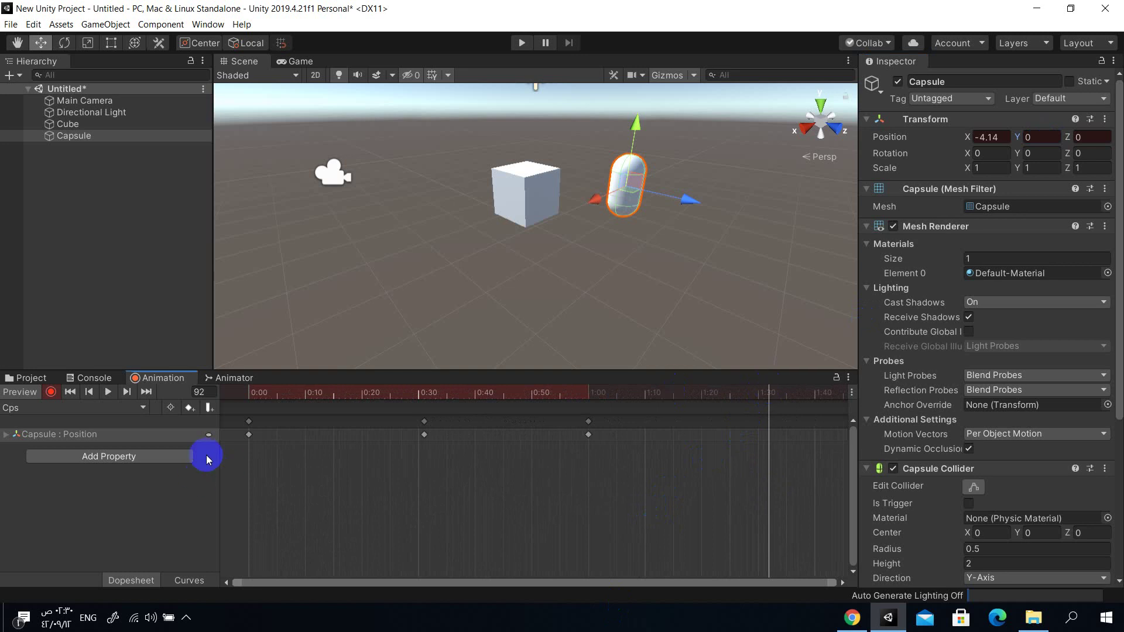
pyautogui.moveTo(282, 453); pyautogui.dragTo(250, 446)
pyautogui.click(774, 392)
pyautogui.hotkey('ctrl', 'v')
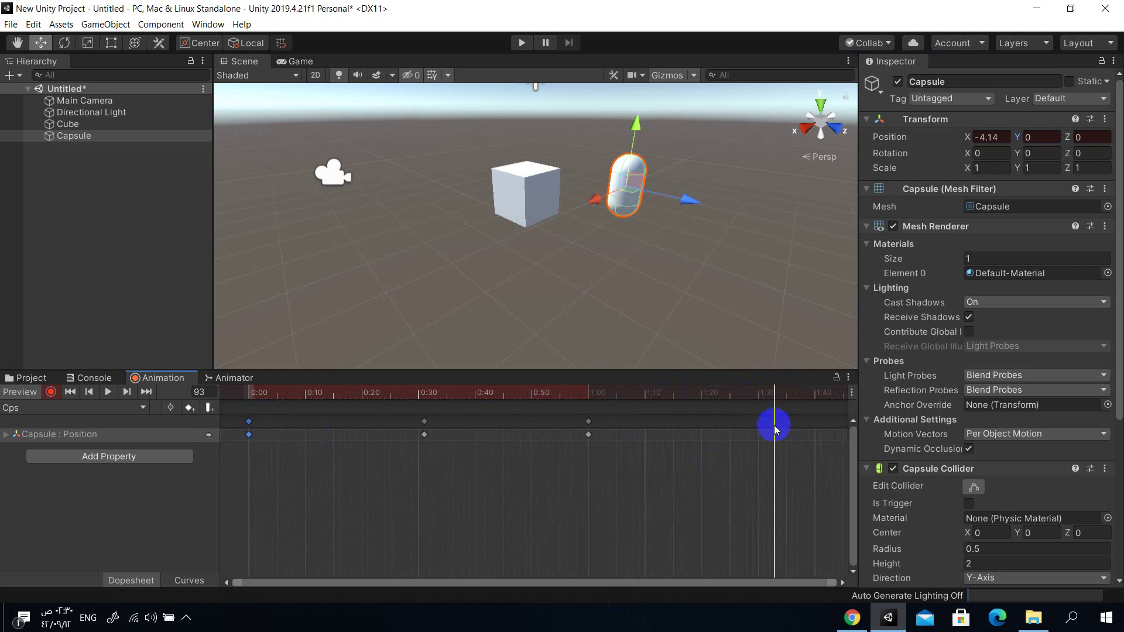
# - Play back the Cps clip, review the Animator state graph, and minimize Unity
pyautogui.click(772, 435)
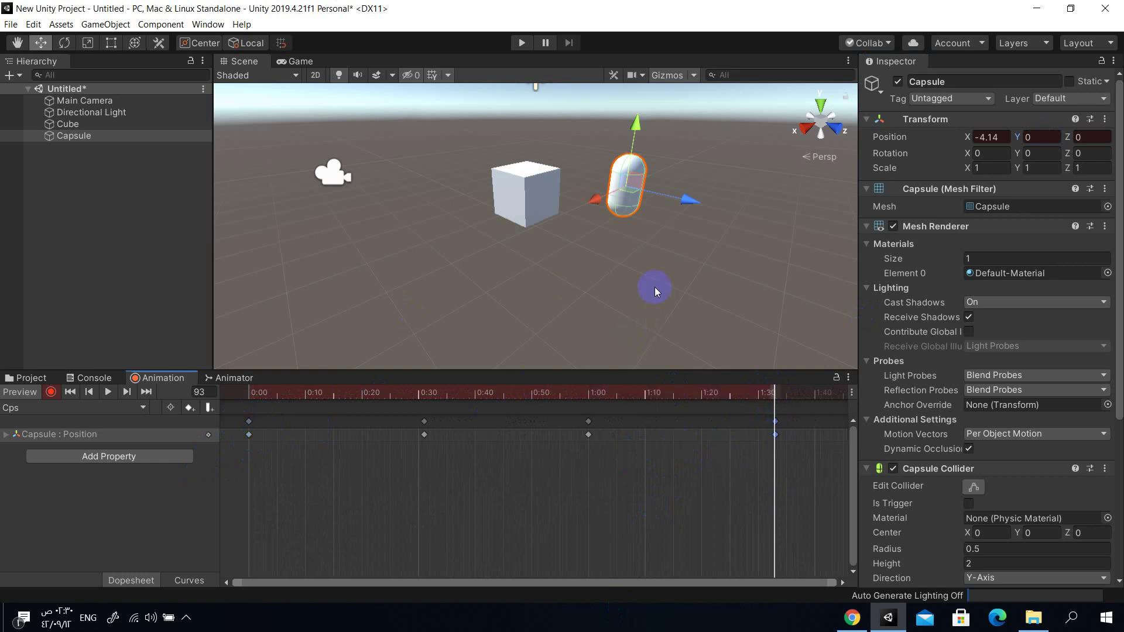
pyautogui.click(108, 392)
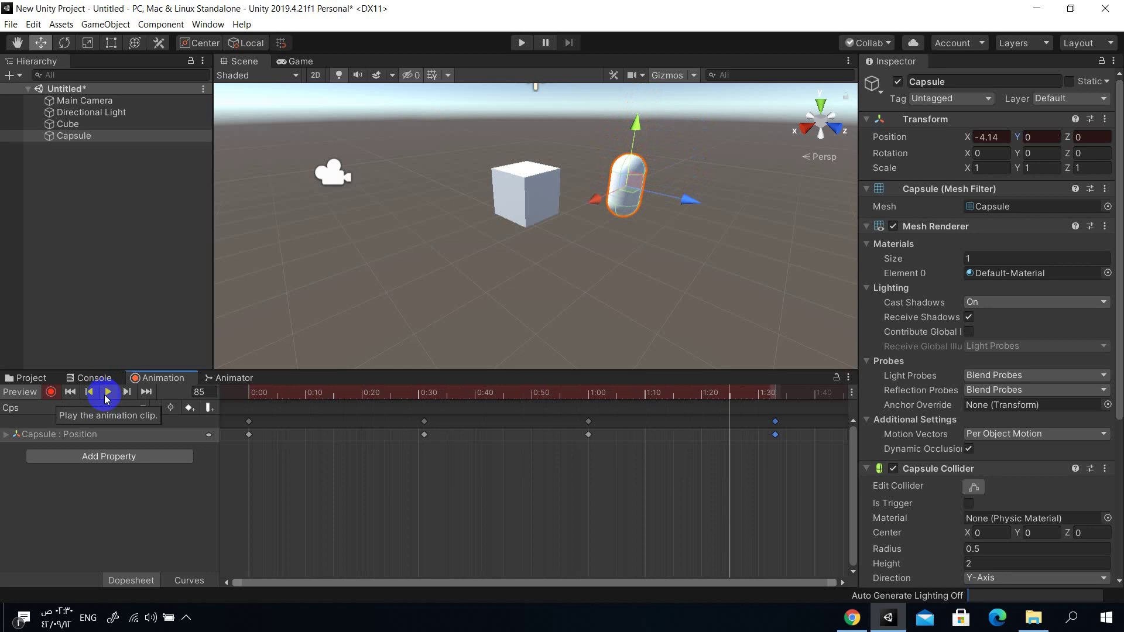
pyautogui.click(229, 379)
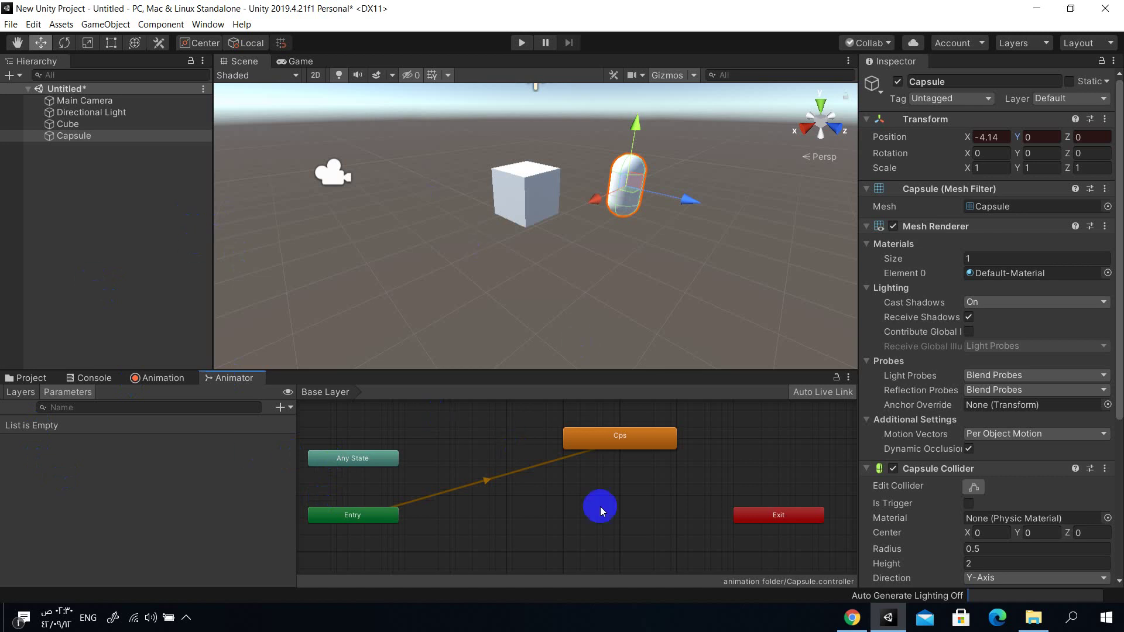
pyautogui.click(1036, 8)
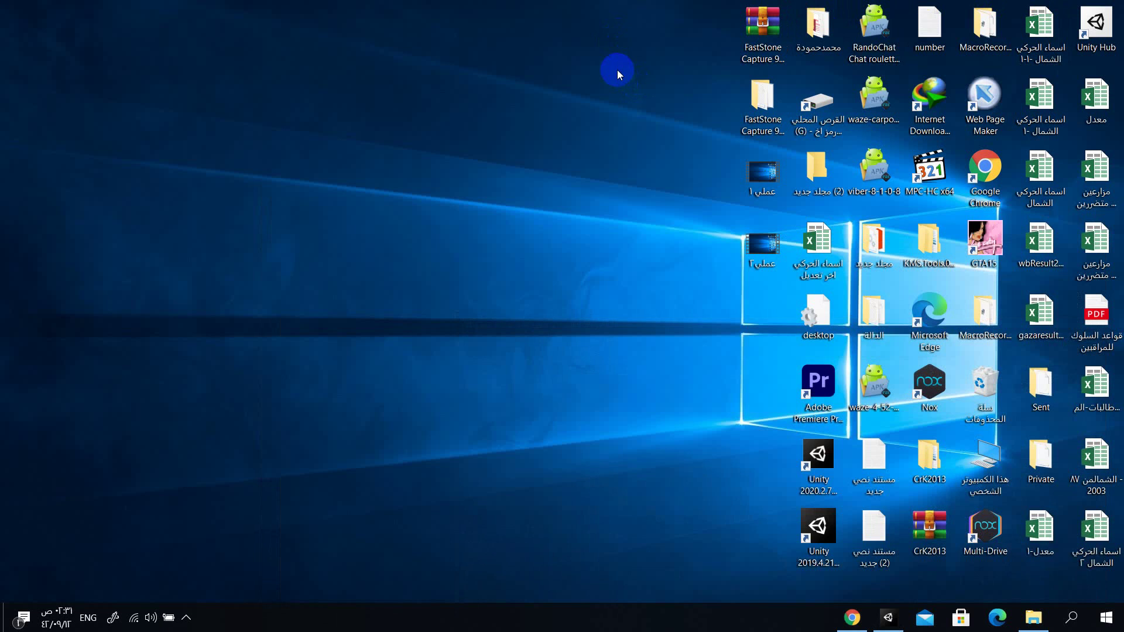
# - Bring the Mixamo page forward in Chrome and open the Adobe 'Create an account' form
pyautogui.click(184, 619)
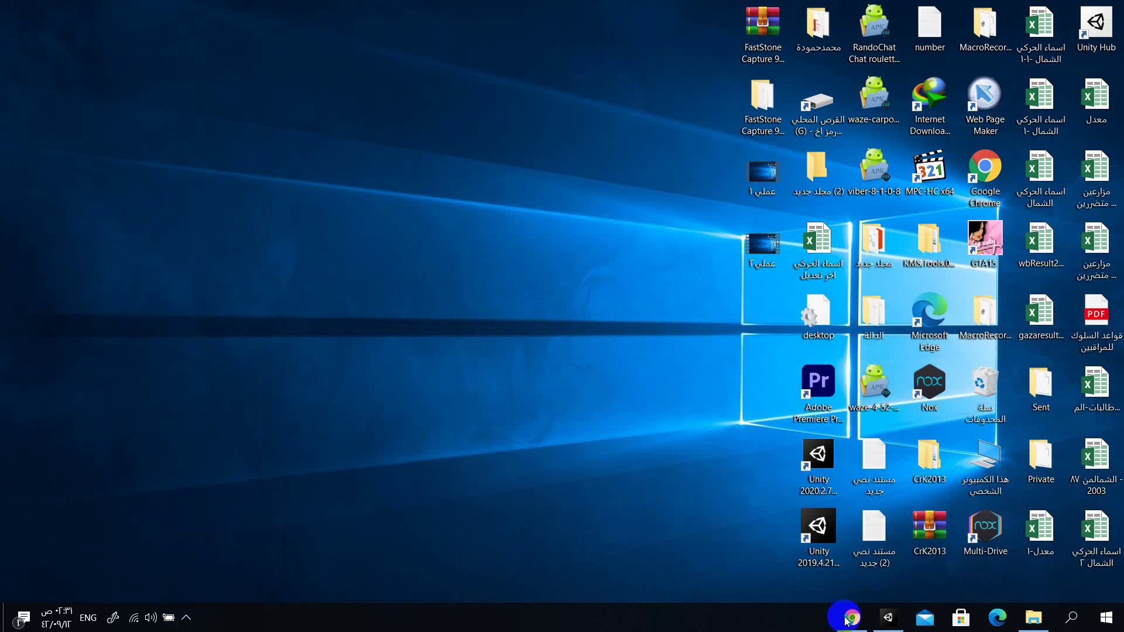
pyautogui.moveTo(852, 617)
pyautogui.click(876, 597)
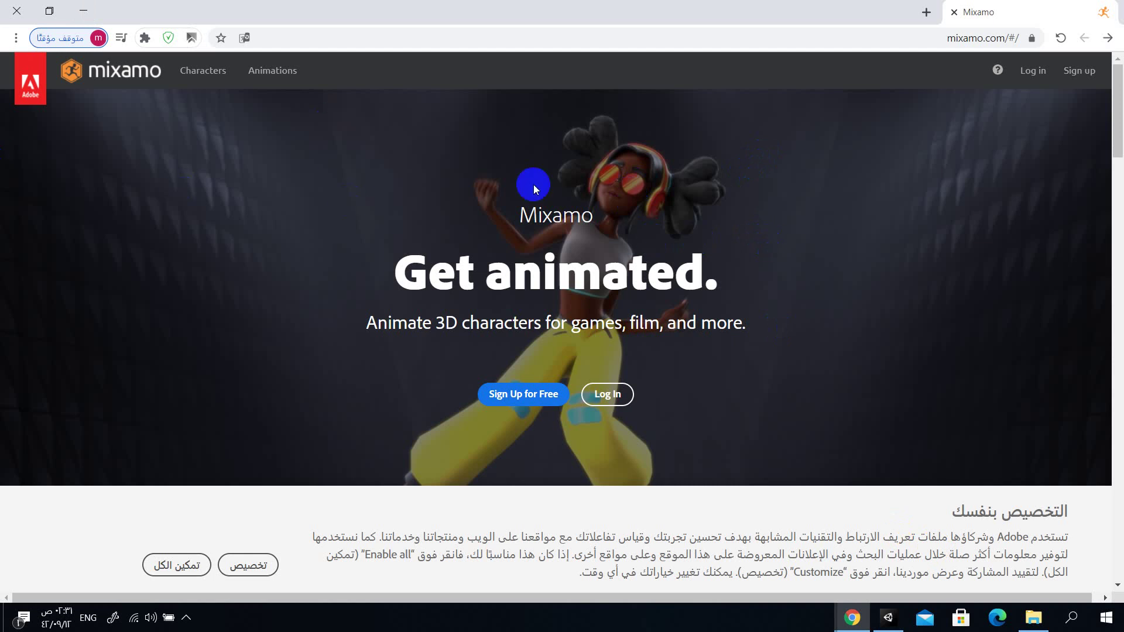
pyautogui.scroll(-10, 423, 241)
pyautogui.scroll(-3, 439, 275)
pyautogui.scroll(13, 455, 315)
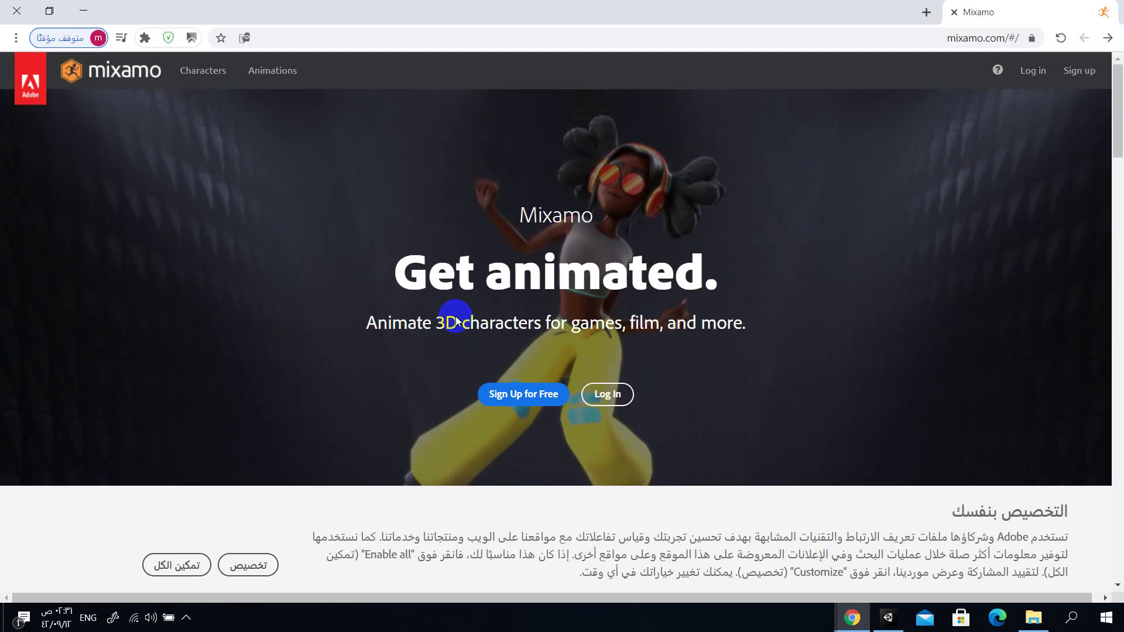
pyautogui.click(1073, 72)
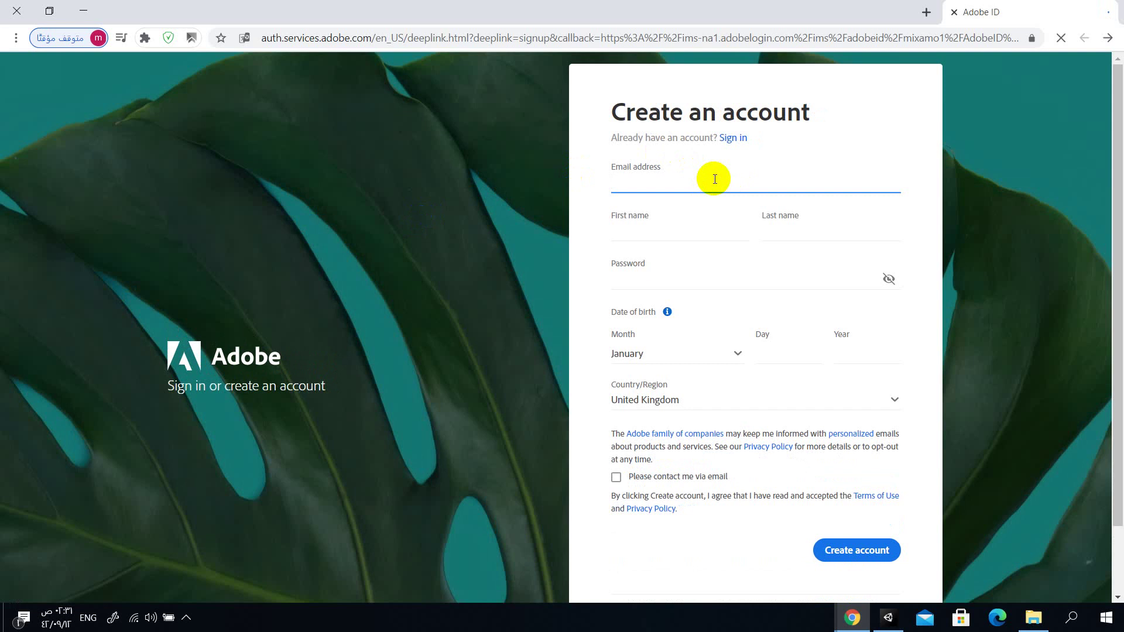
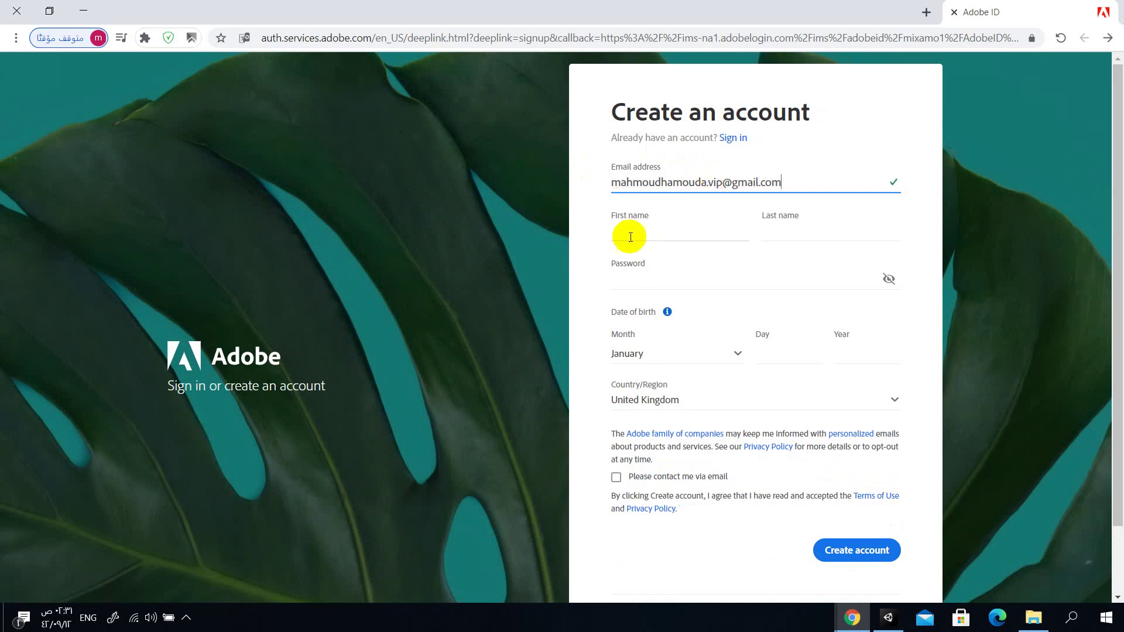
# - Enter the account e-mail address and the user's first and last name in the sign-up form
pyautogui.click(626, 234)
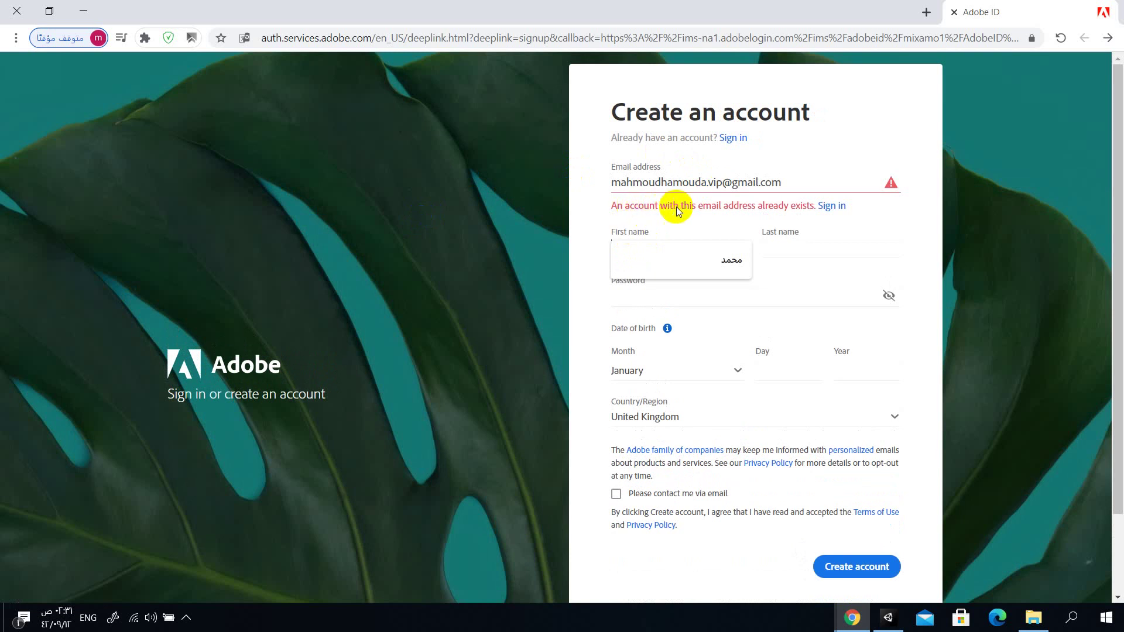
pyautogui.moveTo(722, 182); pyautogui.dragTo(602, 182)
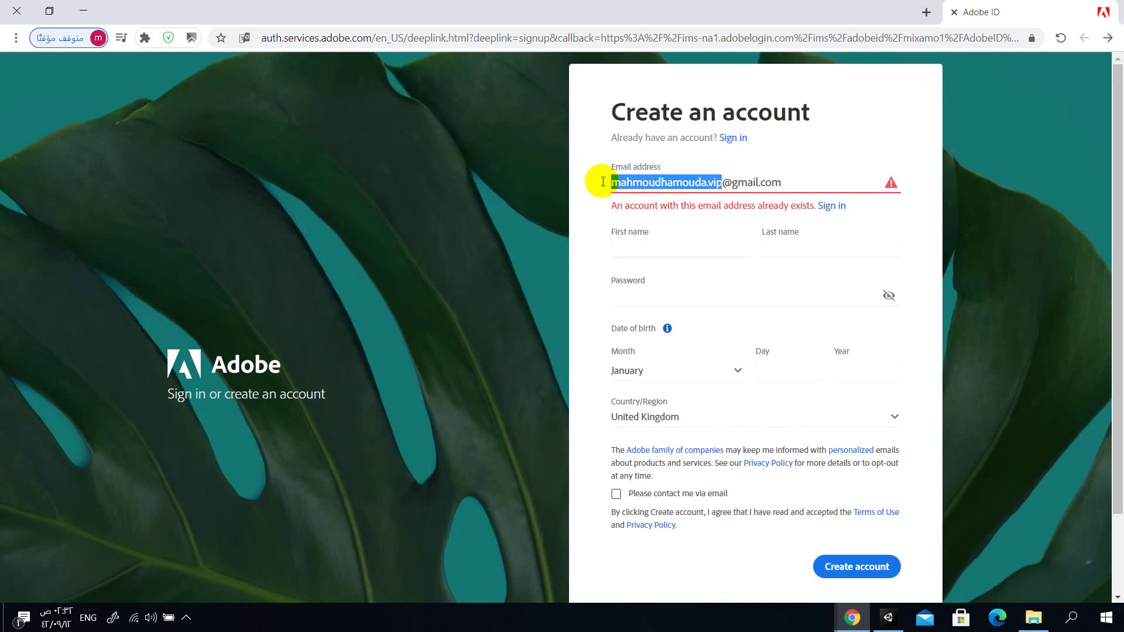
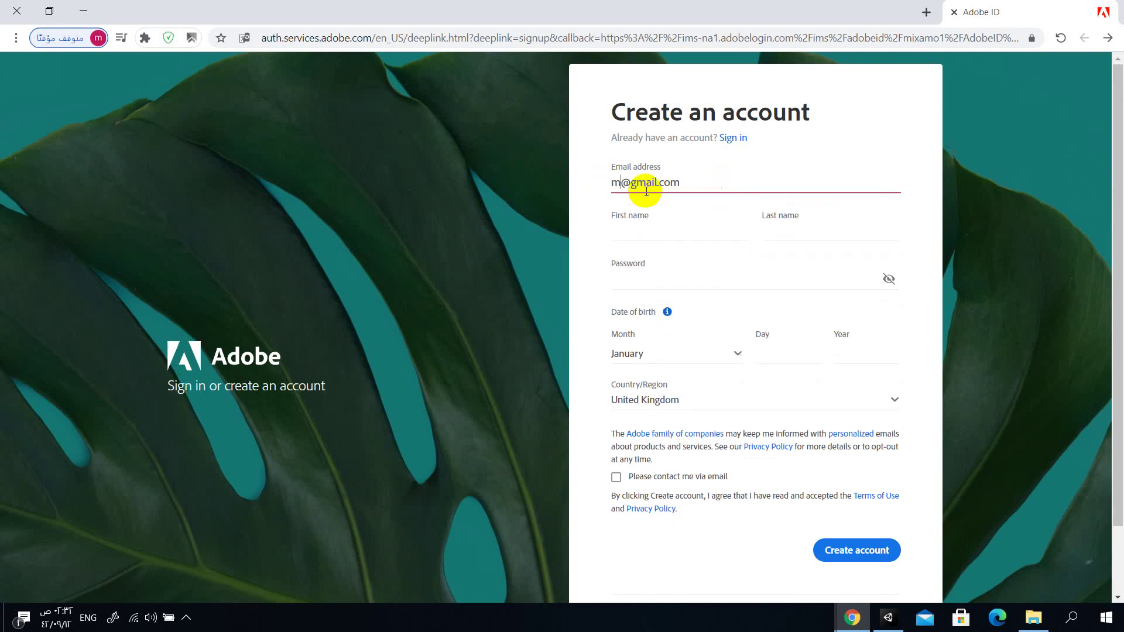
pyautogui.click(638, 216)
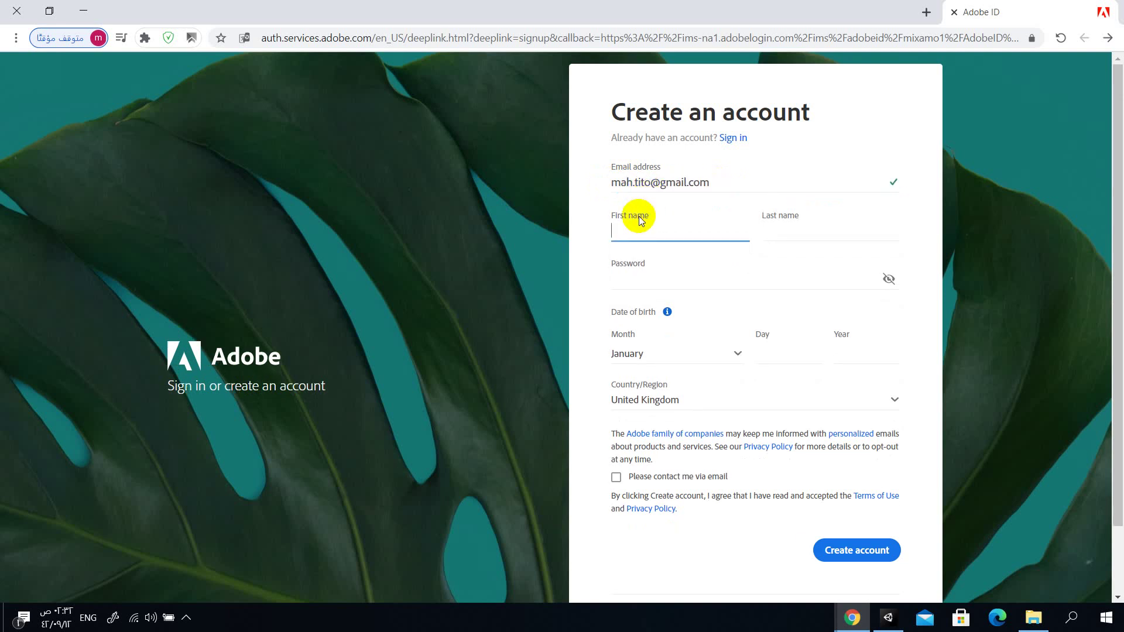
pyautogui.press('Tab')
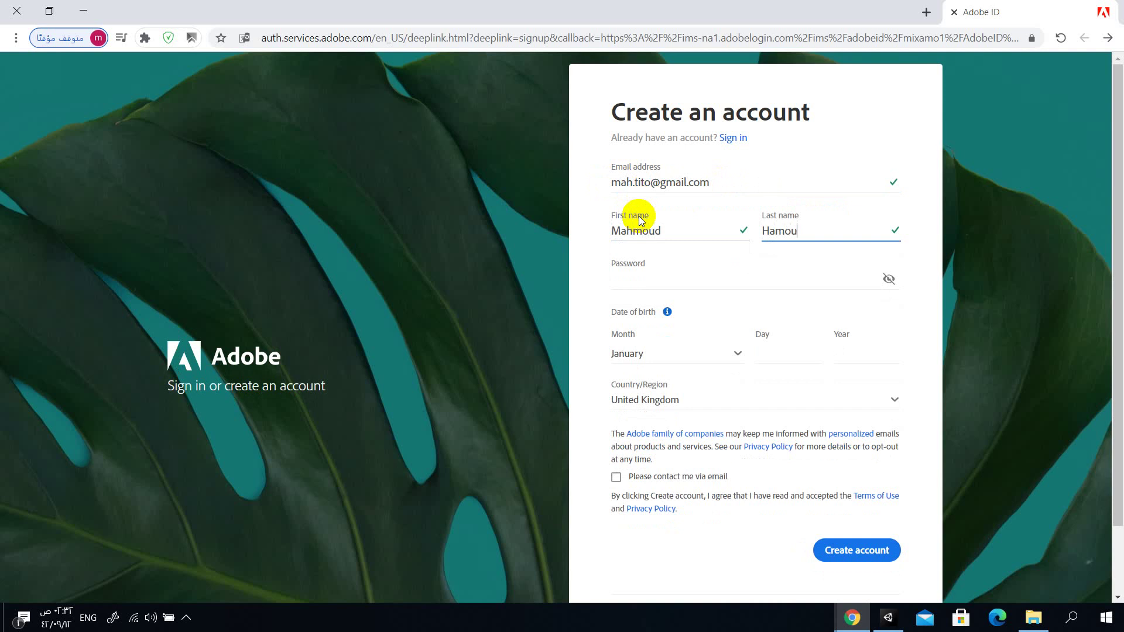
# - Enter the account password in the sign-up form
pyautogui.click(636, 271)
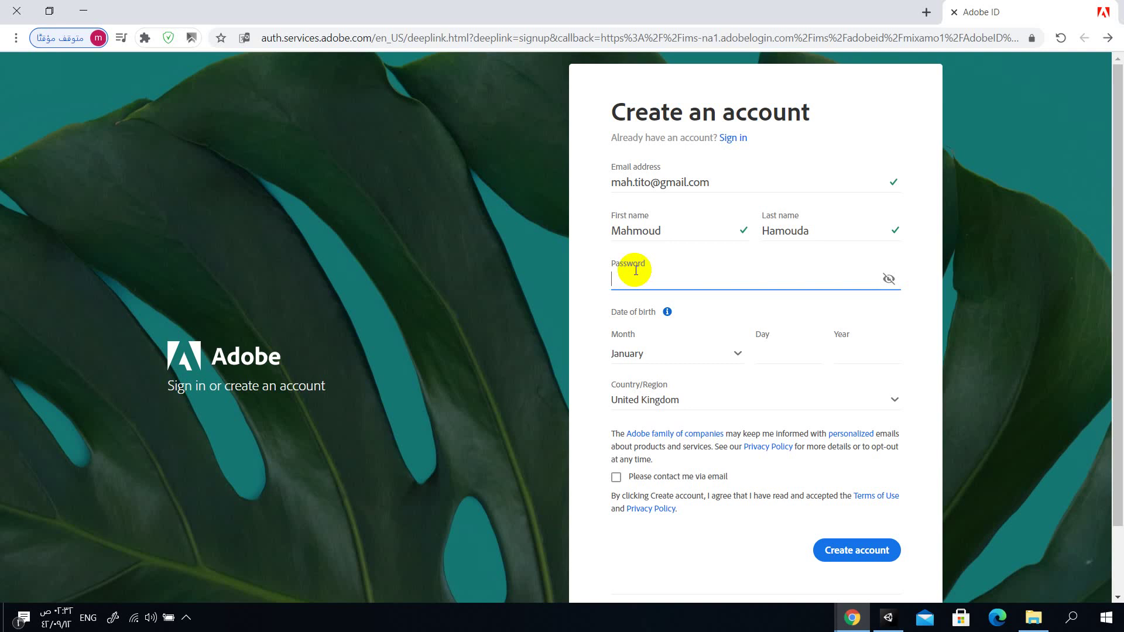
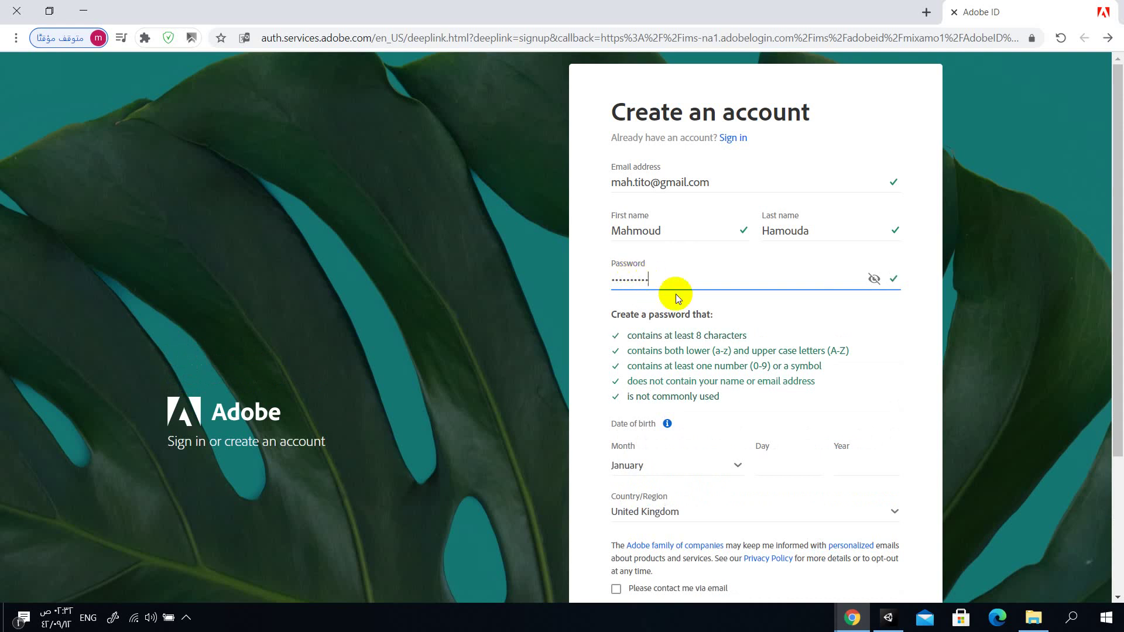
pyautogui.scroll(-3, 735, 293)
pyautogui.click(633, 323)
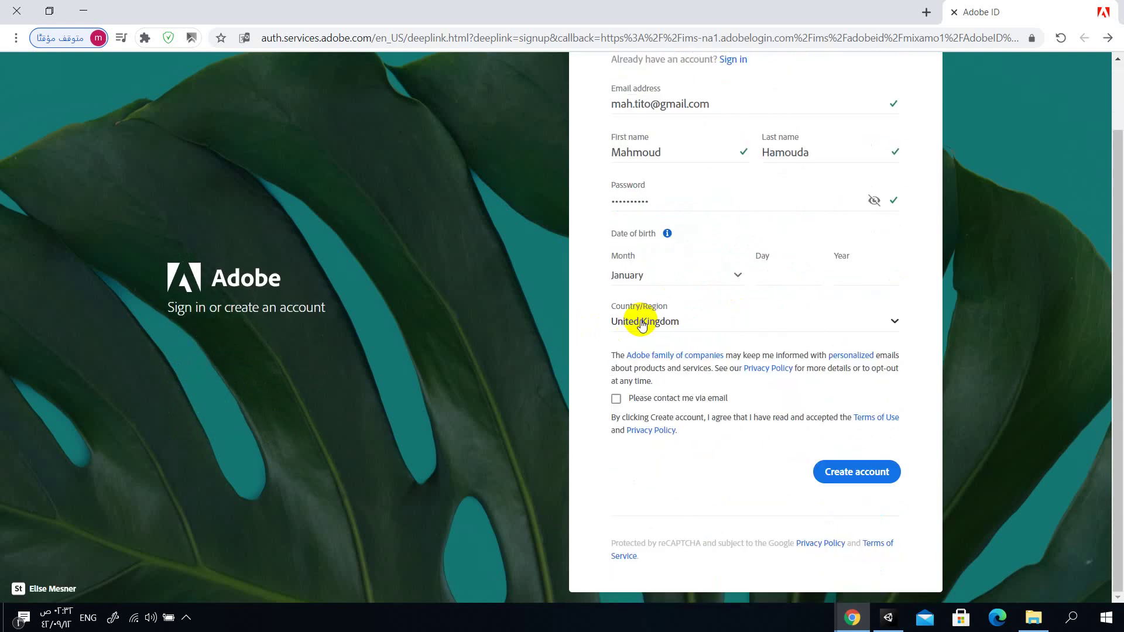
pyautogui.click(686, 198)
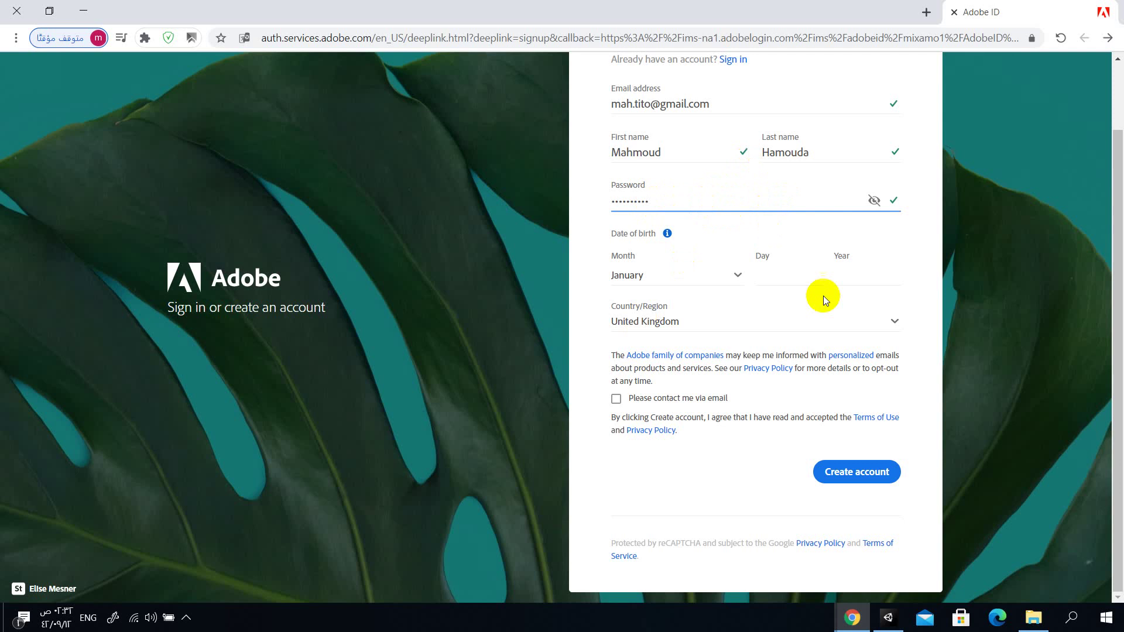
# - Fill in the date of birth month, day and year
pyautogui.click(736, 275)
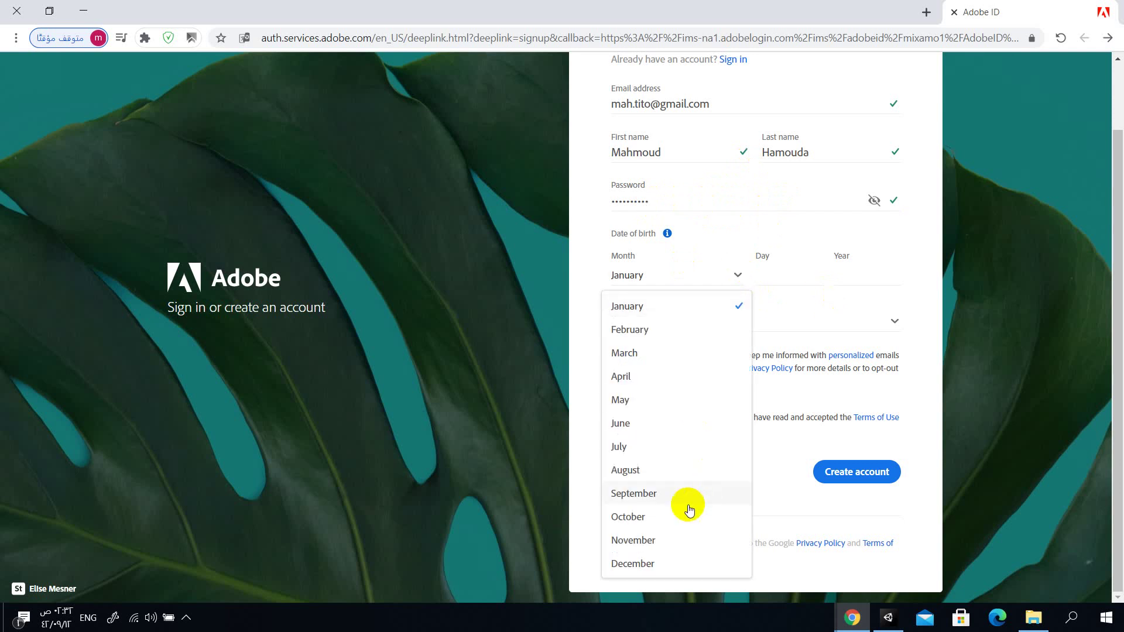
pyautogui.click(628, 540)
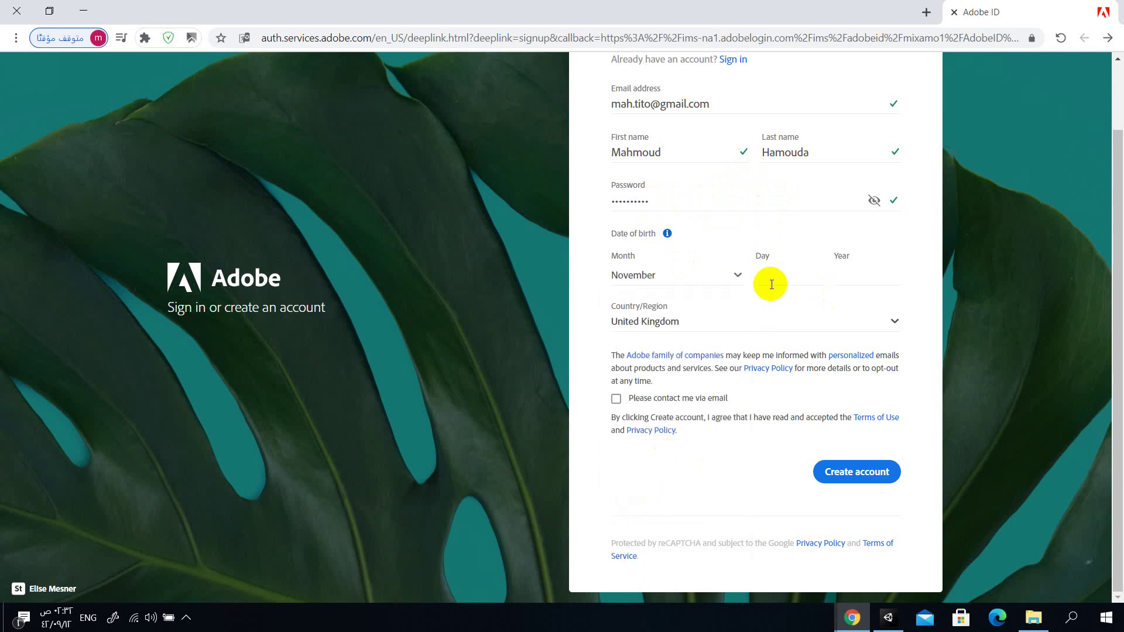
pyautogui.click(772, 277)
pyautogui.write('20')
pyautogui.click(845, 276)
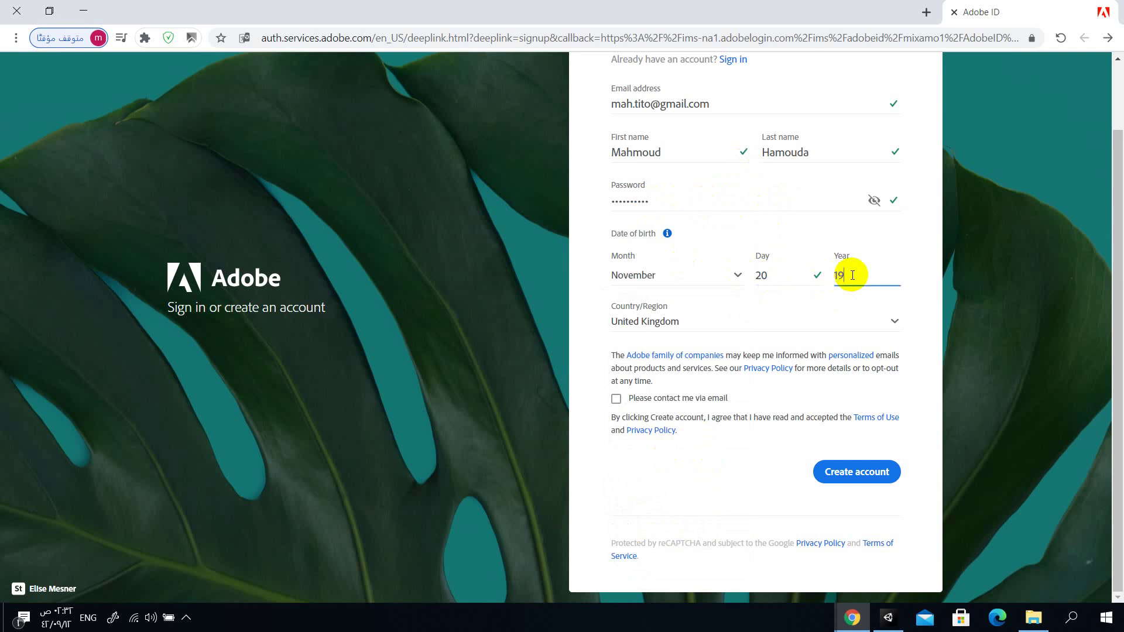
# - Set the country to Palestinian Territory, opt in to e-mail contact, and submit the form
pyautogui.click(654, 321)
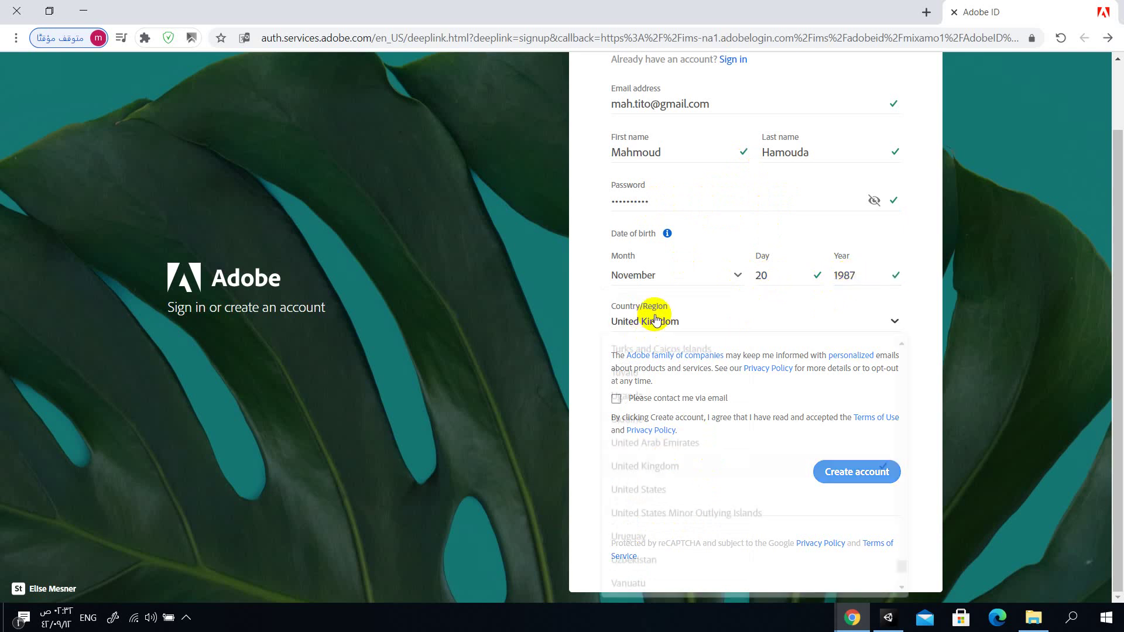
pyautogui.press('p')
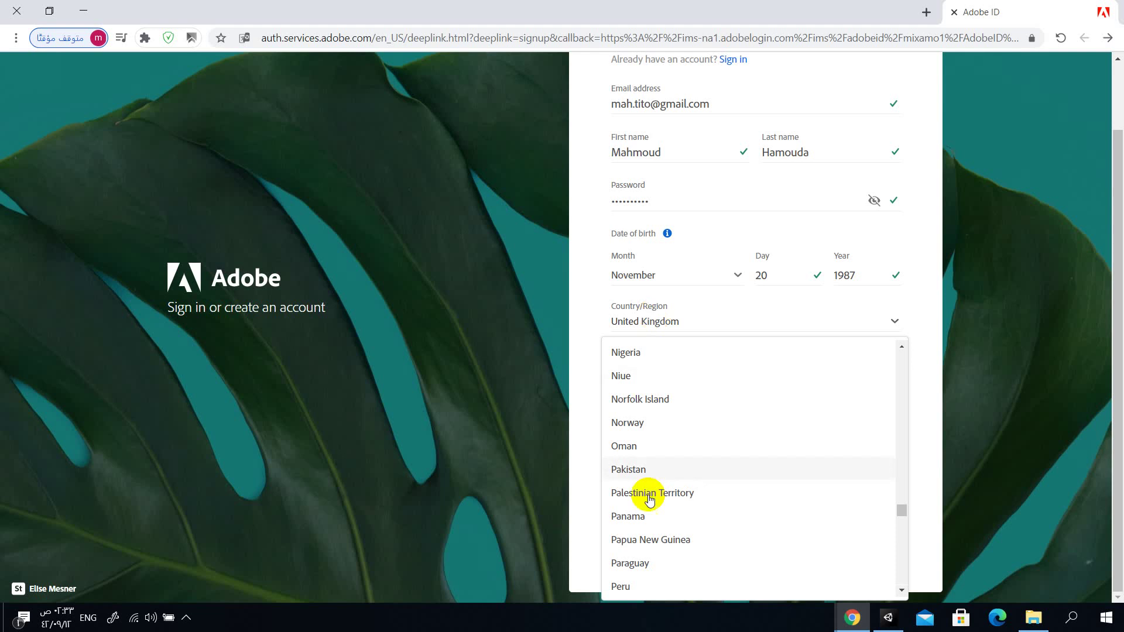
pyautogui.click(649, 493)
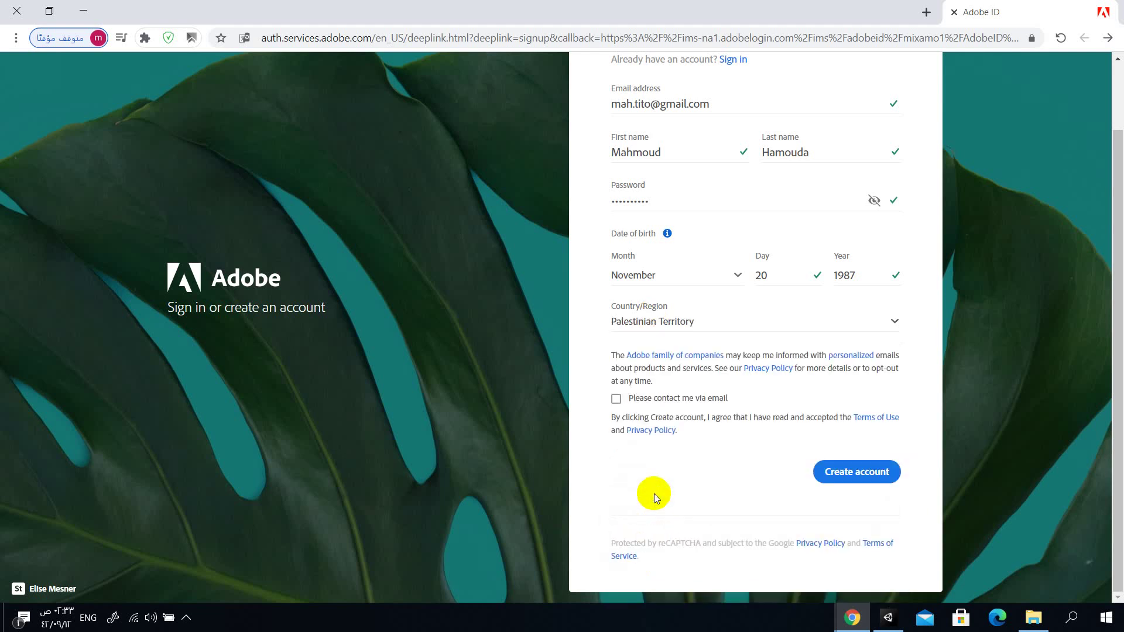
pyautogui.click(653, 400)
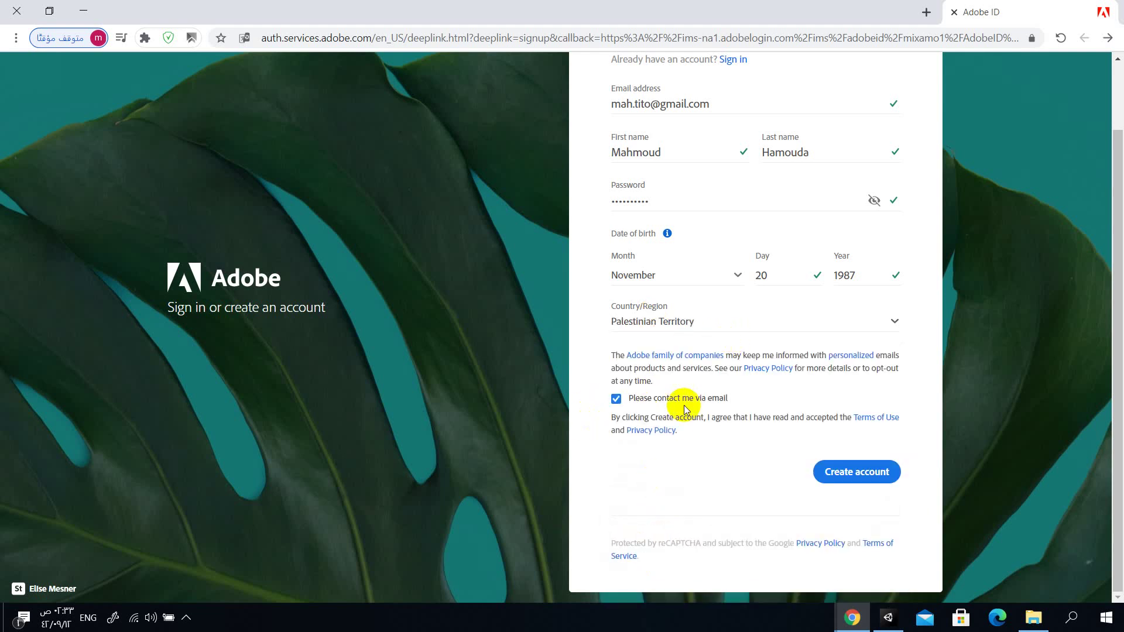
pyautogui.click(863, 473)
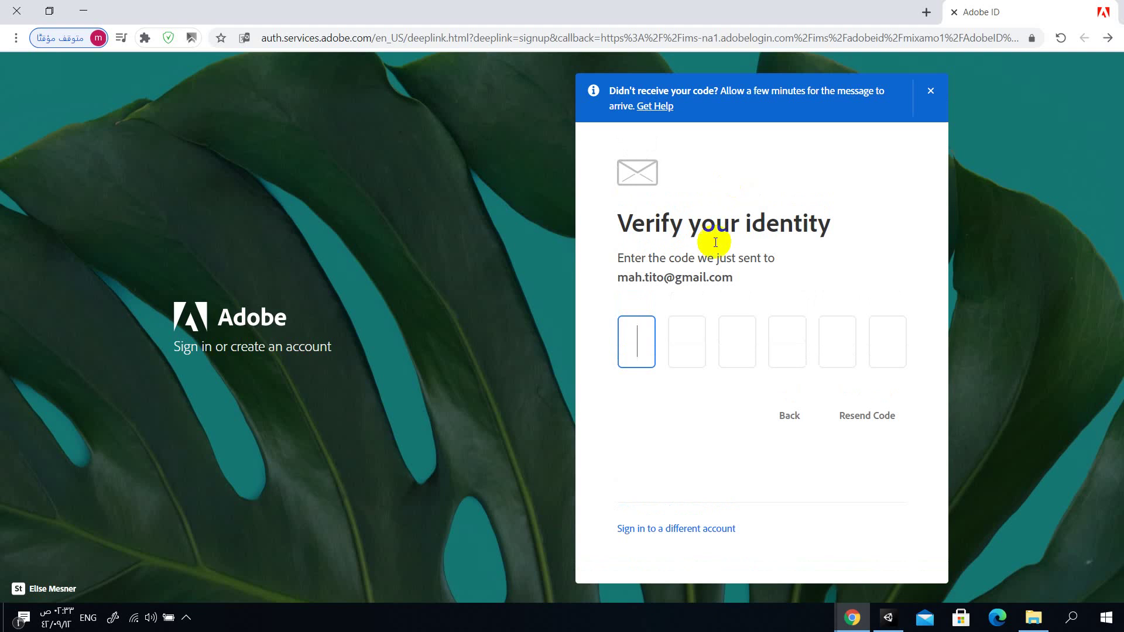
# - Leave the code page, correct the sign-in e-mail, and reach an empty Create an account form's Email field
pyautogui.click(792, 417)
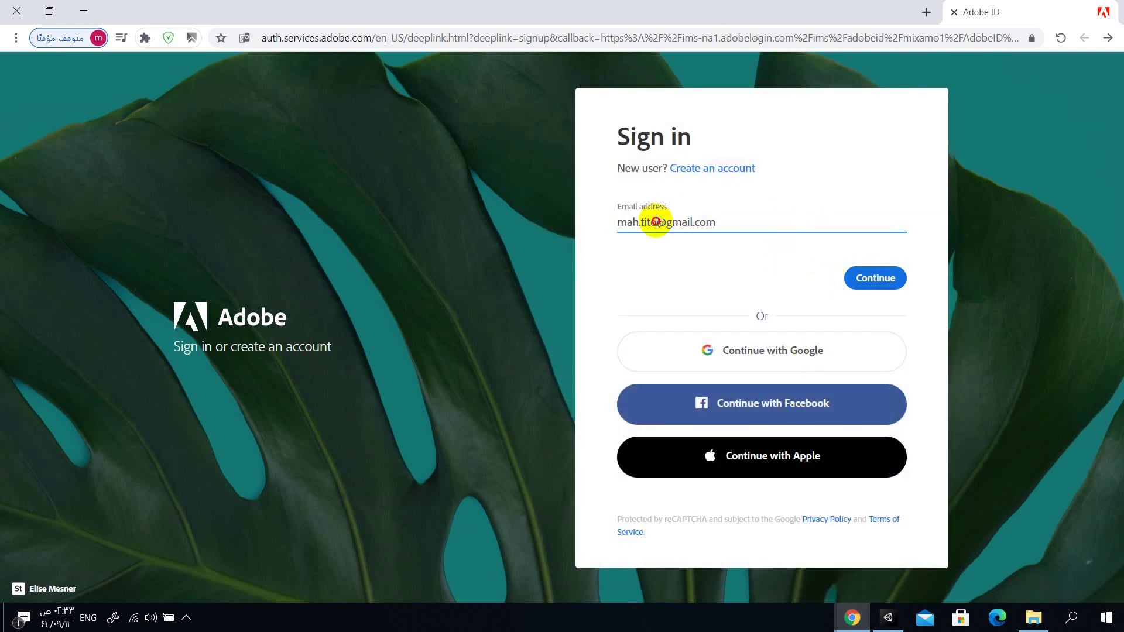
pyautogui.write('2013')
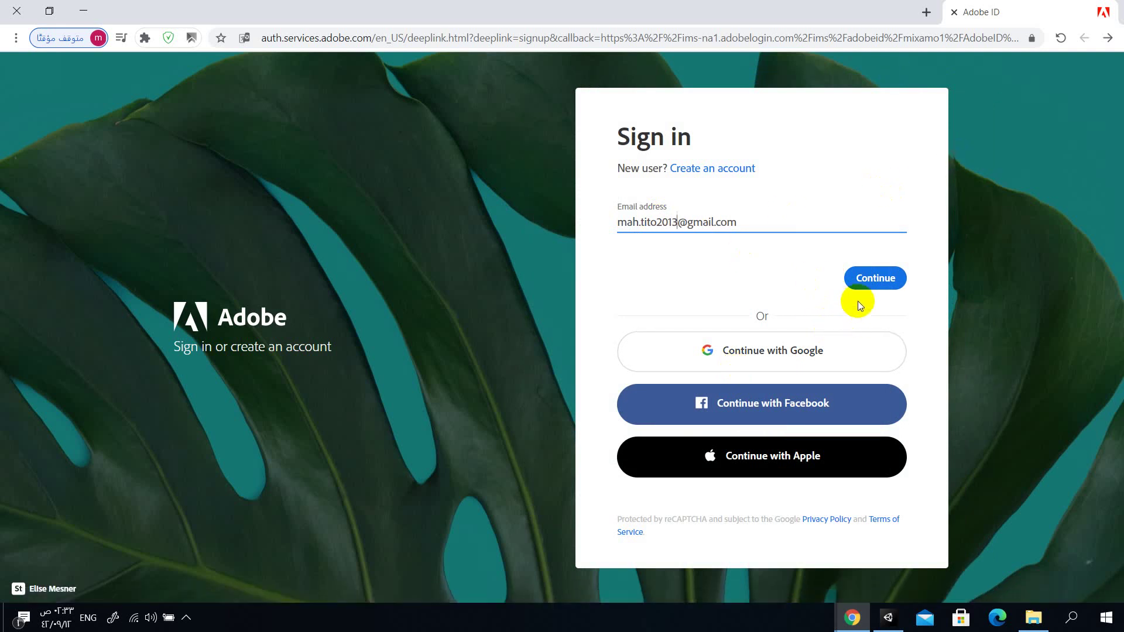
pyautogui.click(1104, 40)
pyautogui.click(1104, 41)
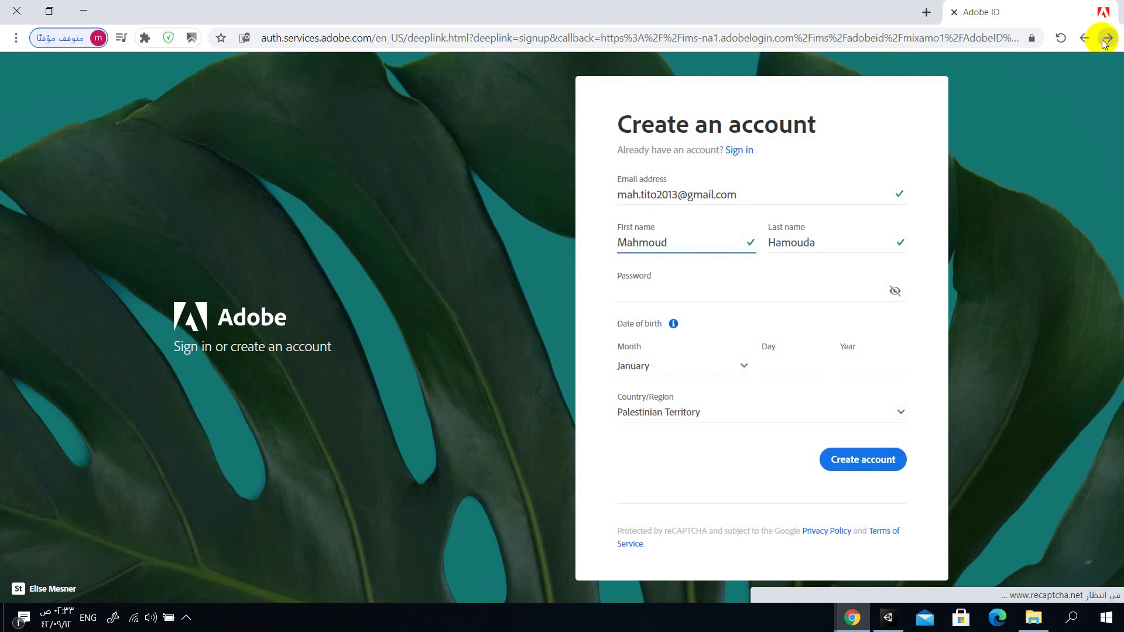
pyautogui.click(1105, 39)
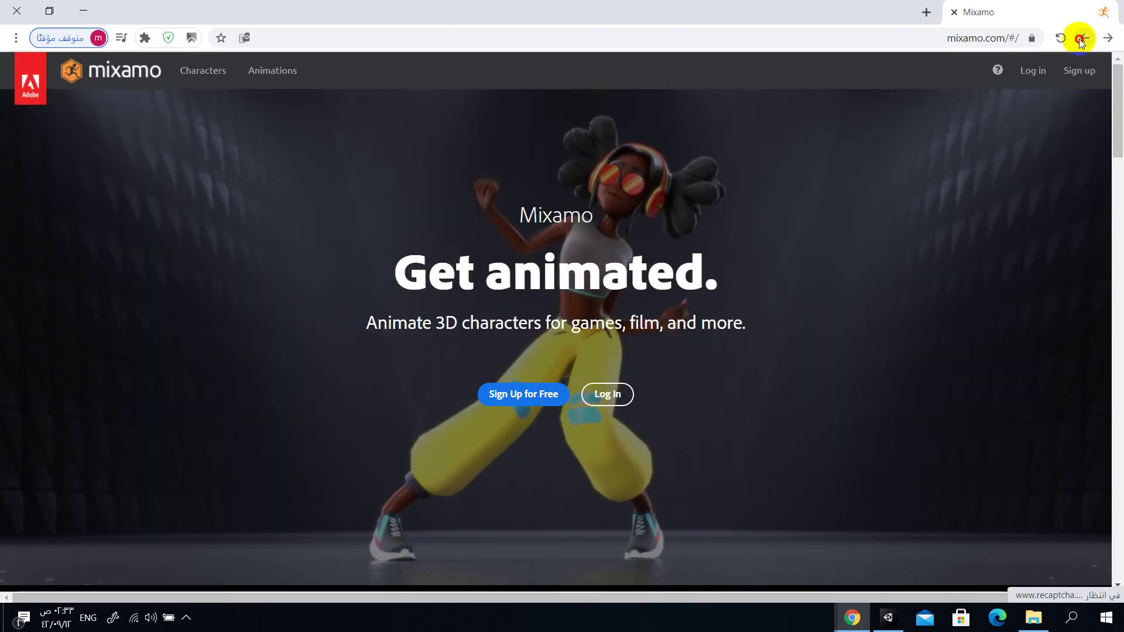
pyautogui.click(1082, 39)
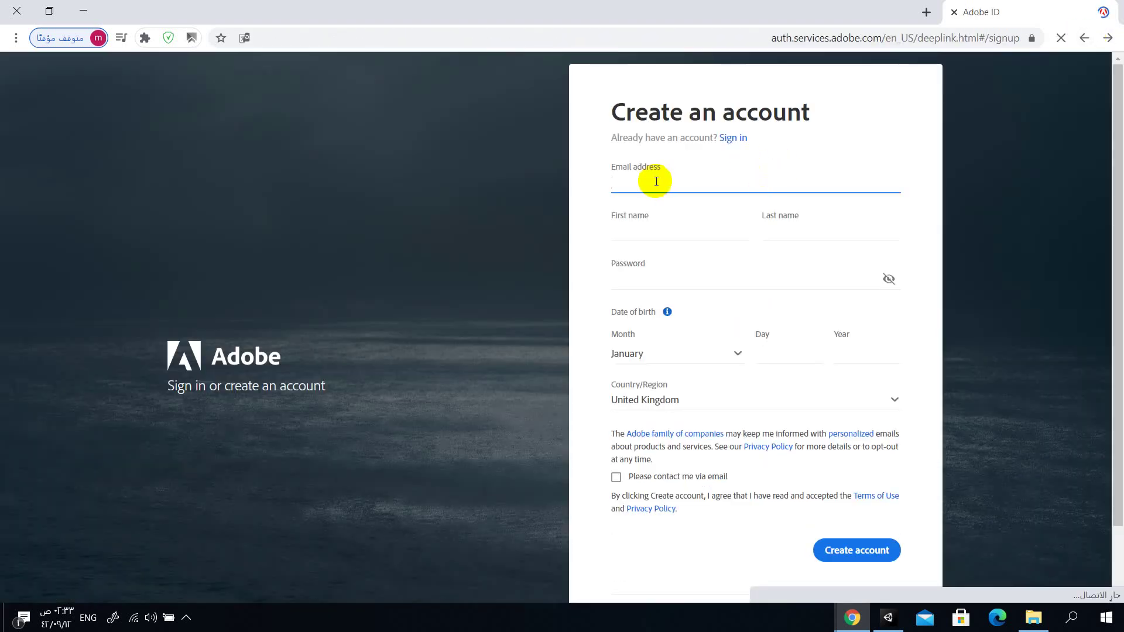
pyautogui.click(656, 181)
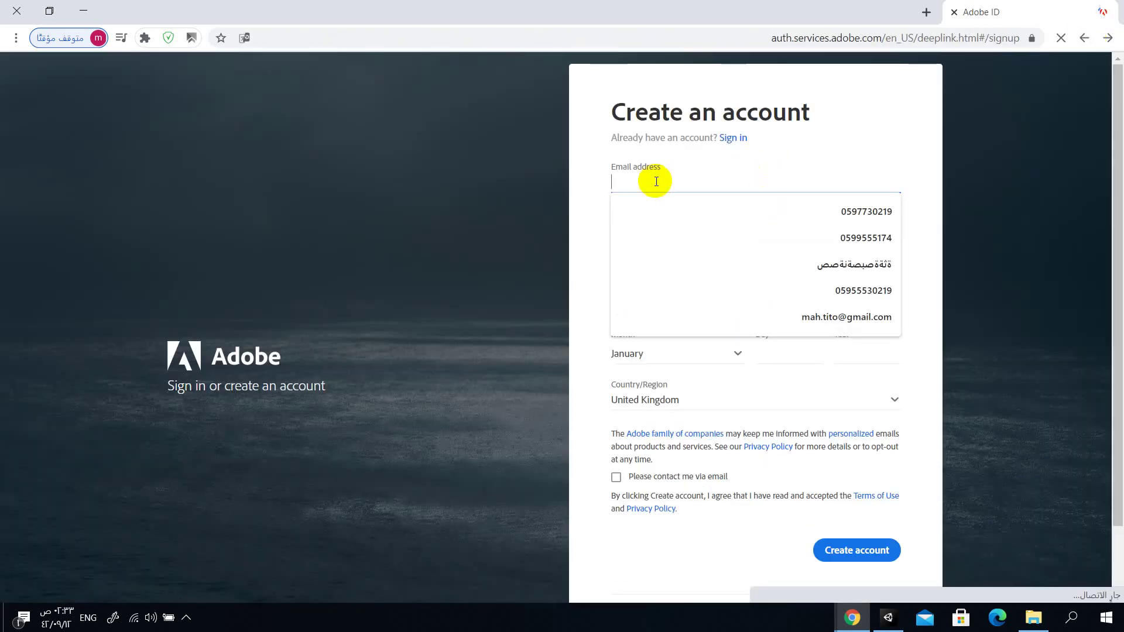
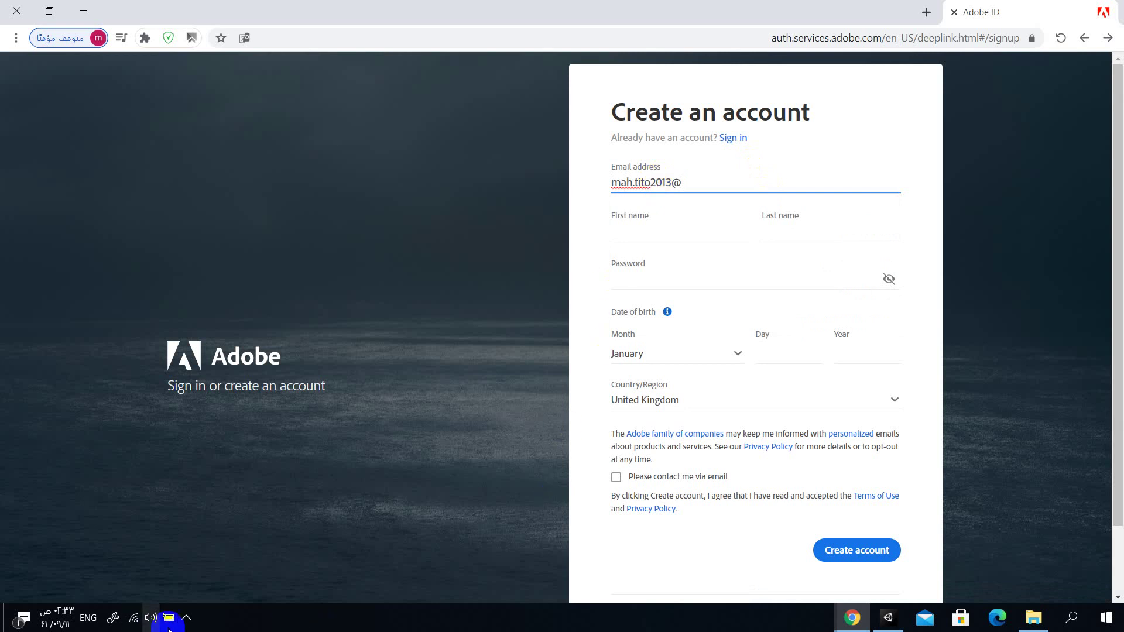
# - Enter the corrected account e-mail and start the first name, triggering the 'already exists' error
pyautogui.click(186, 619)
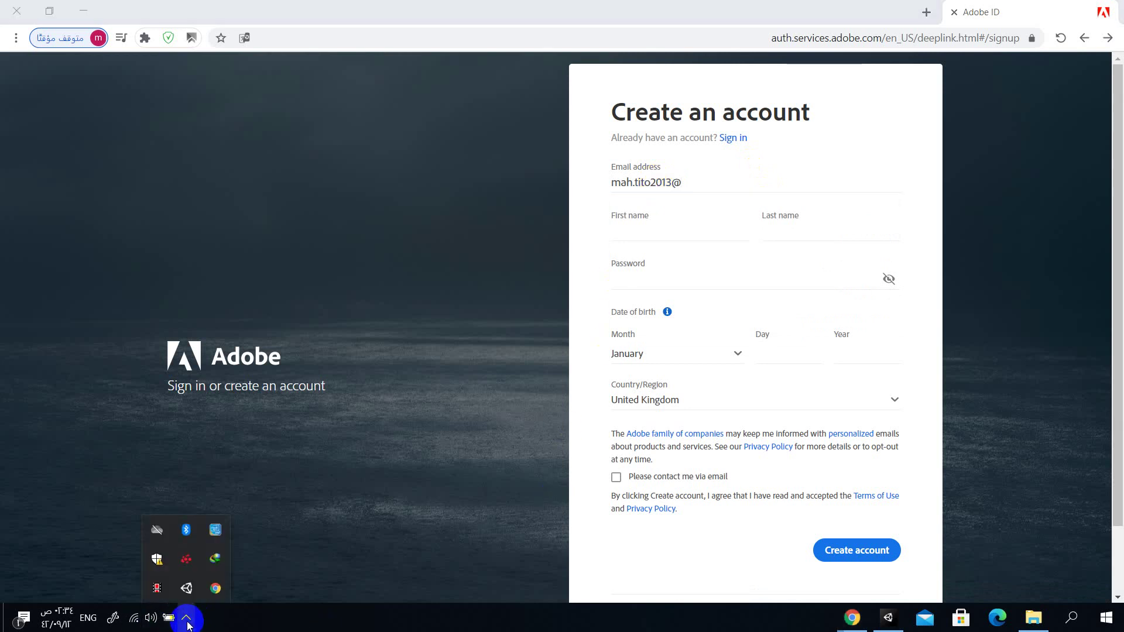
pyautogui.click(682, 181)
pyautogui.write('gmail')
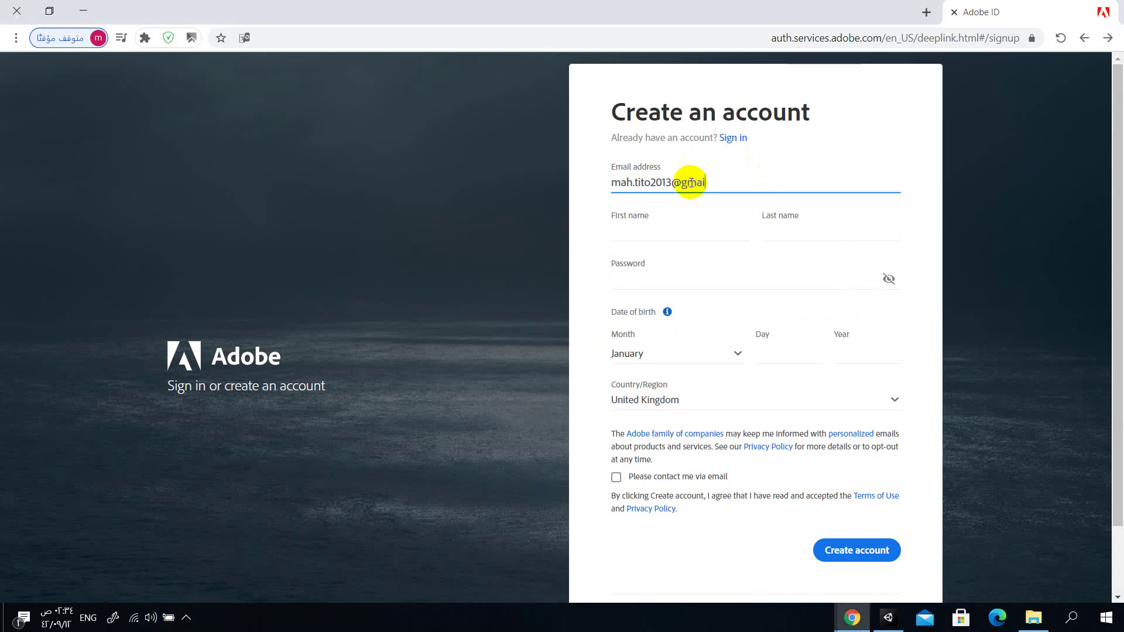
pyautogui.write('.com')
pyautogui.click(652, 229)
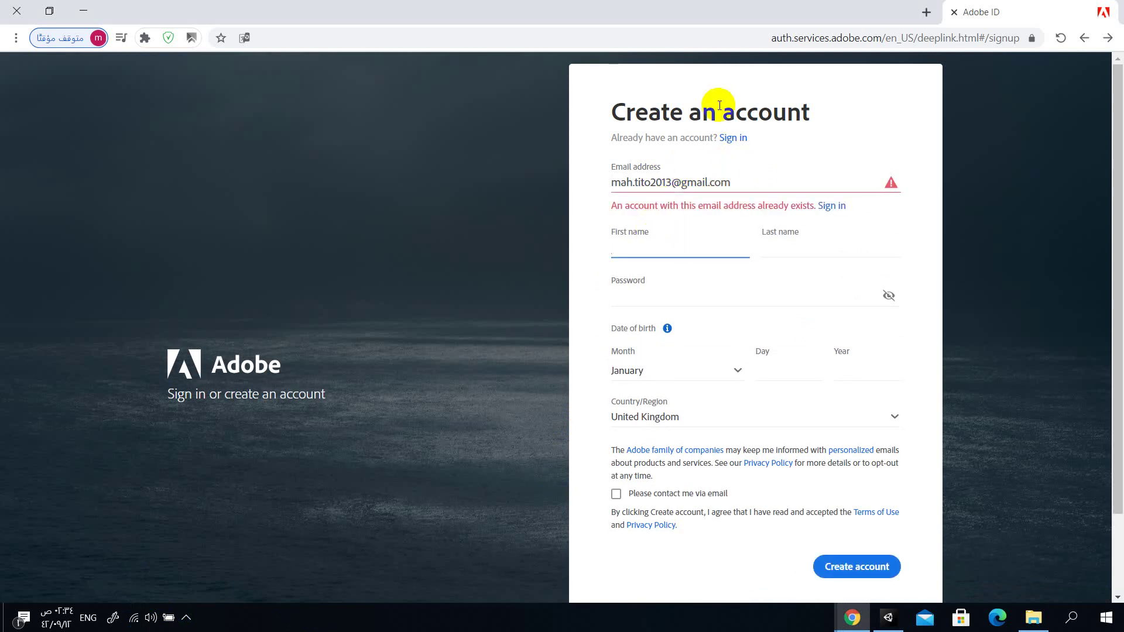
pyautogui.write('`')
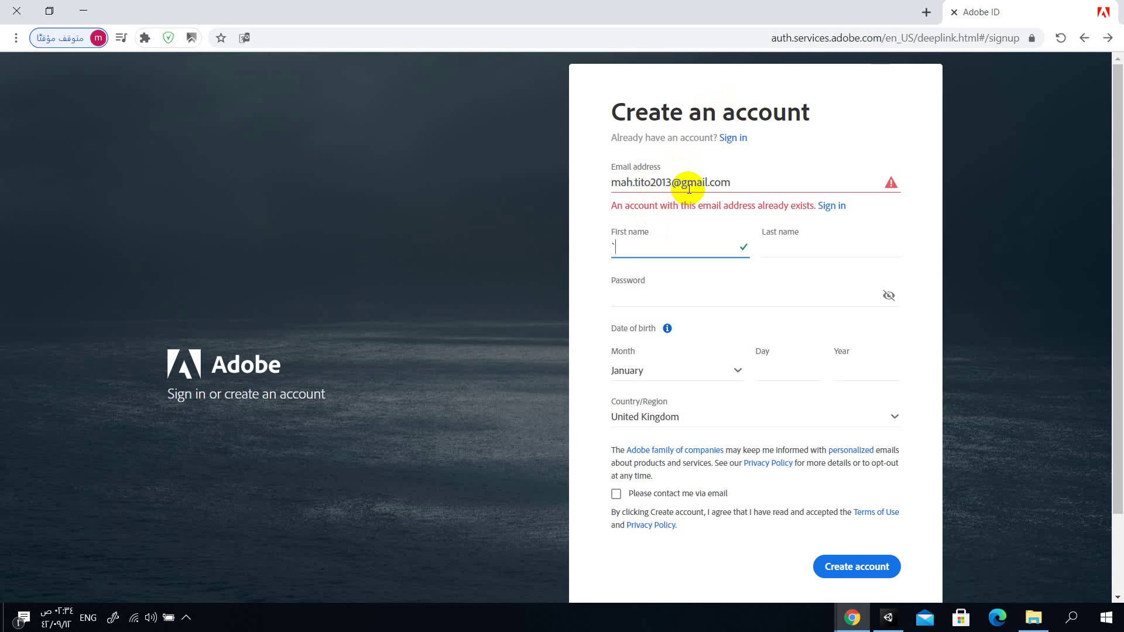
pyautogui.click(979, 466)
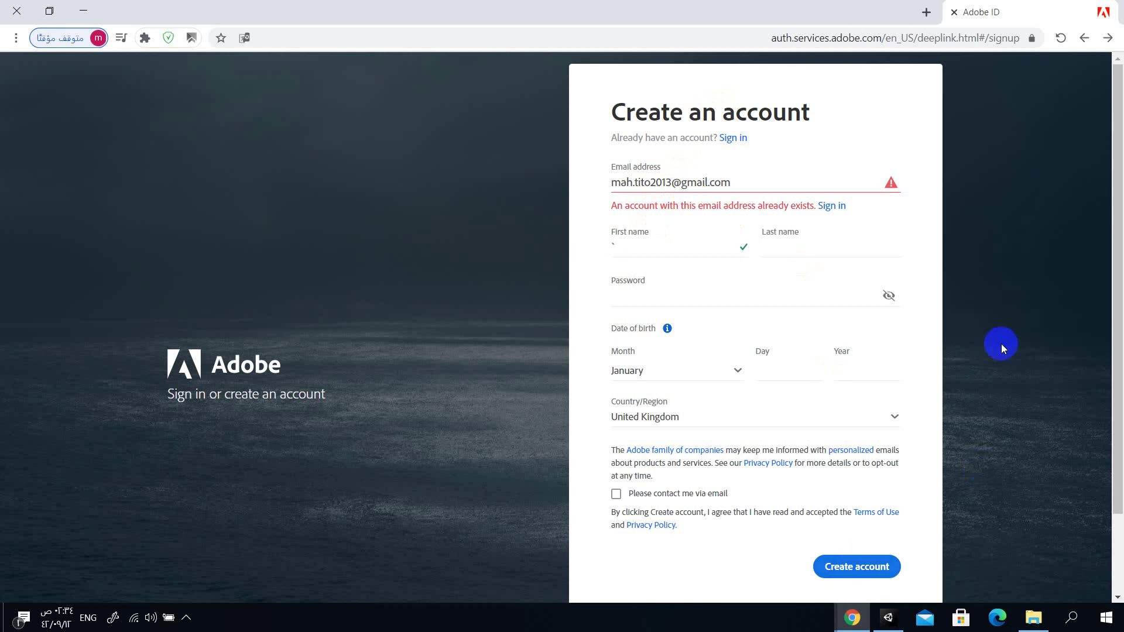
# - Navigate the browser history back to the Mixamo home page
pyautogui.click(1090, 40)
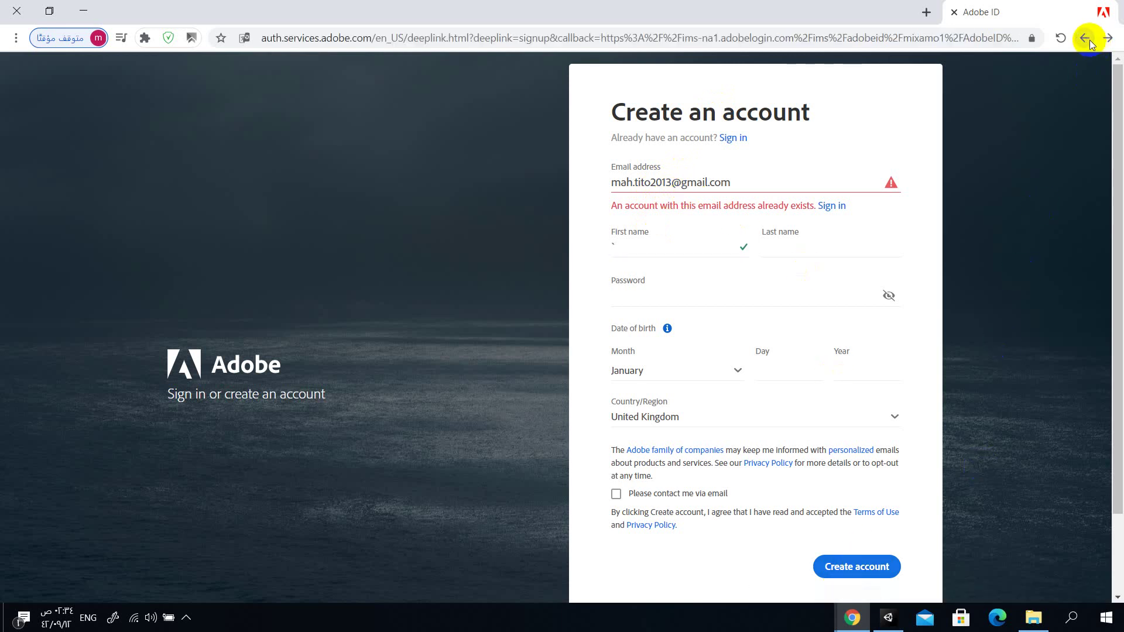
pyautogui.click(1080, 38)
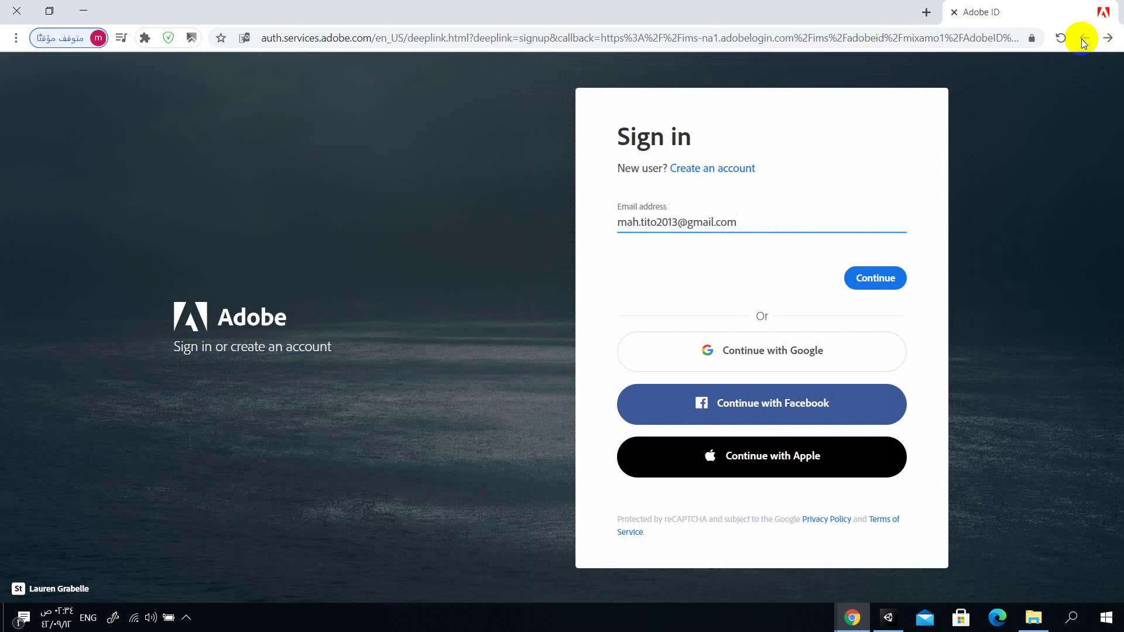
pyautogui.click(1109, 39)
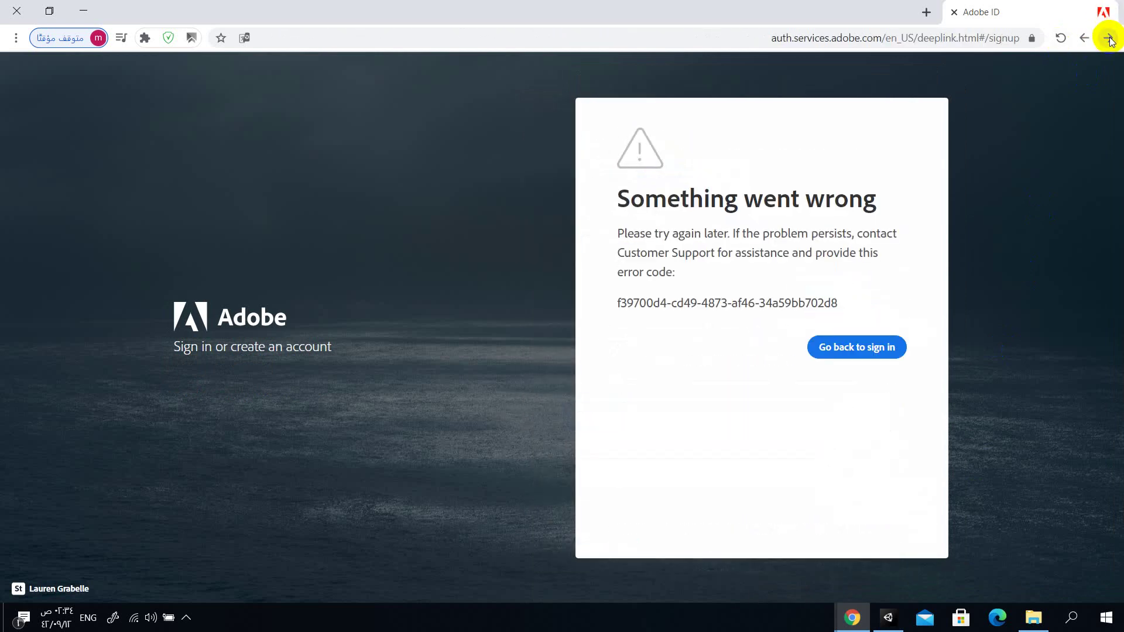
pyautogui.click(1109, 39)
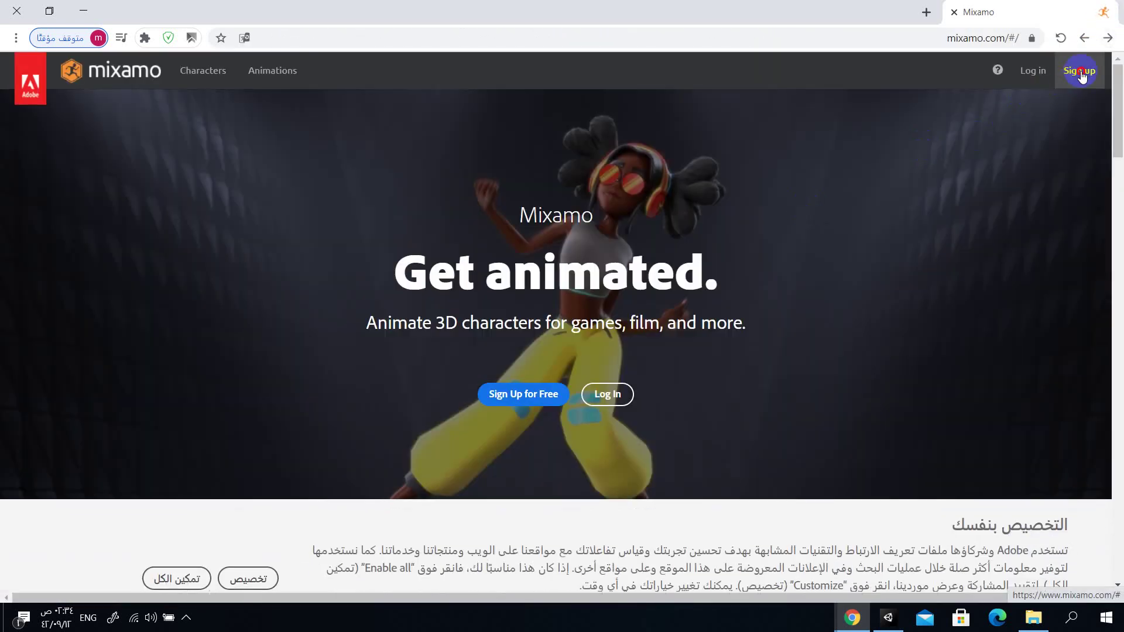
# - Log in to Mixamo, submitting the saved account e-mail on Adobe's sign-in form
pyautogui.click(1080, 71)
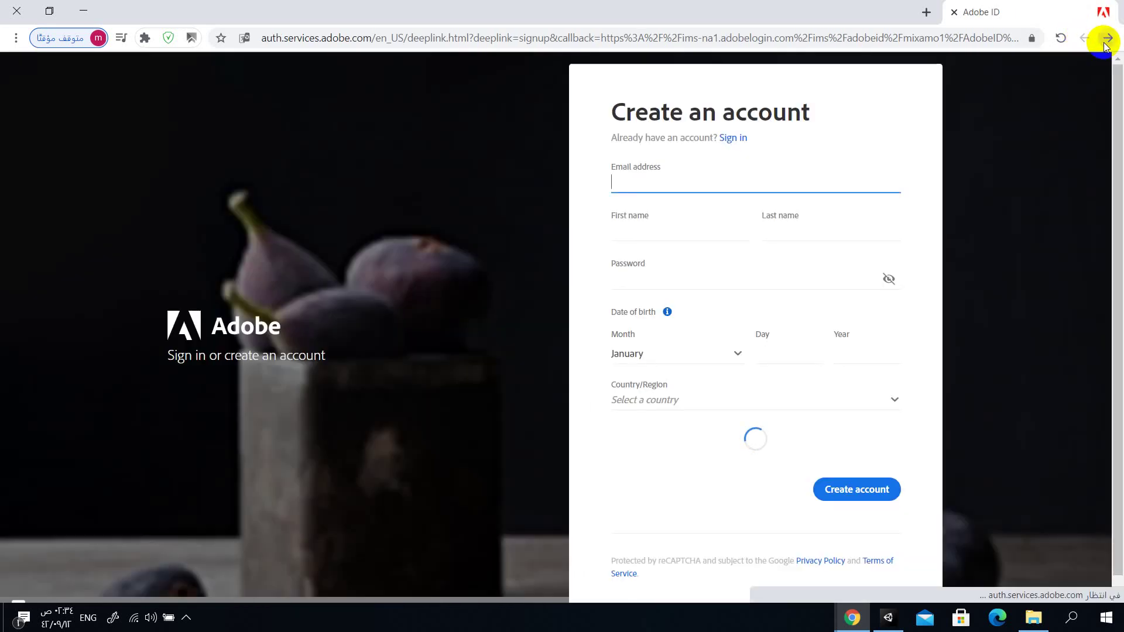
pyautogui.click(1107, 39)
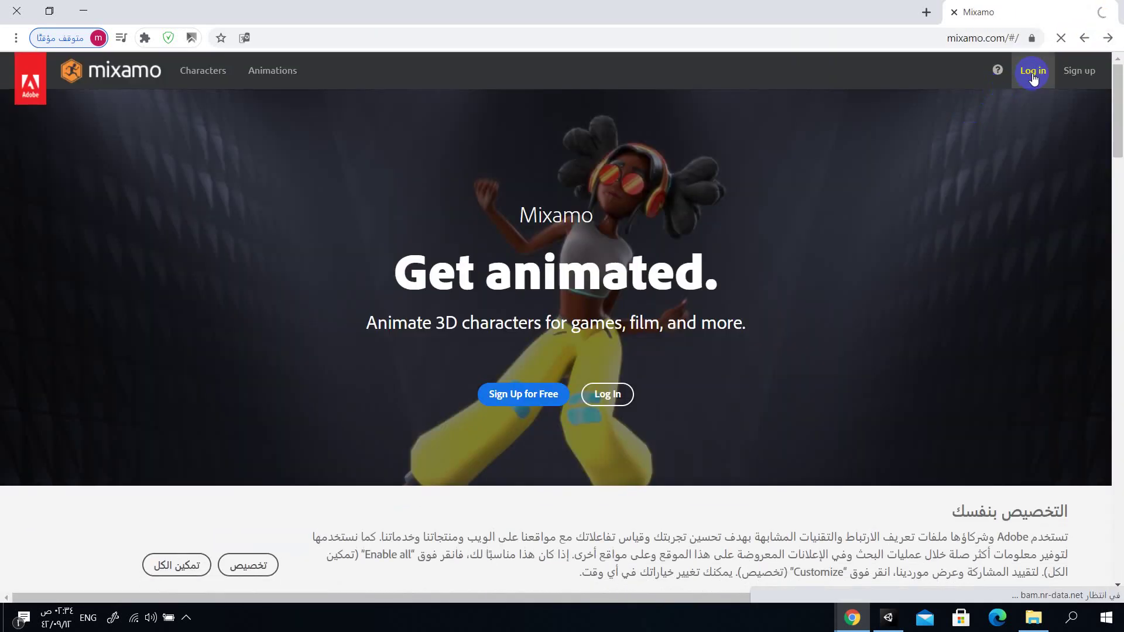
pyautogui.click(1032, 71)
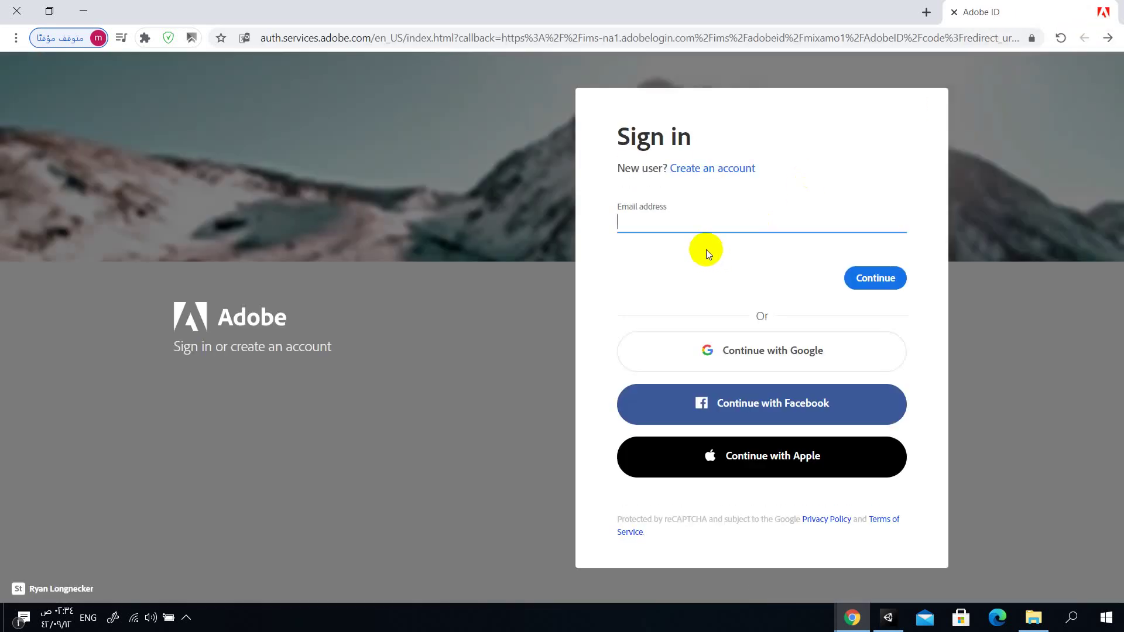
pyautogui.write('mah')
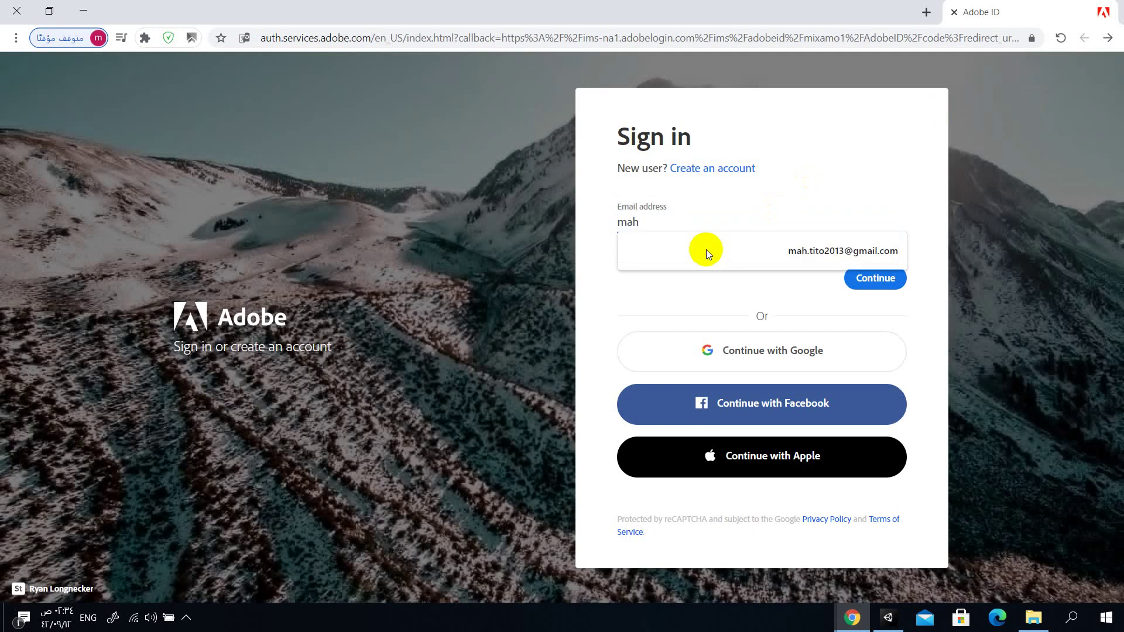
pyautogui.click(705, 250)
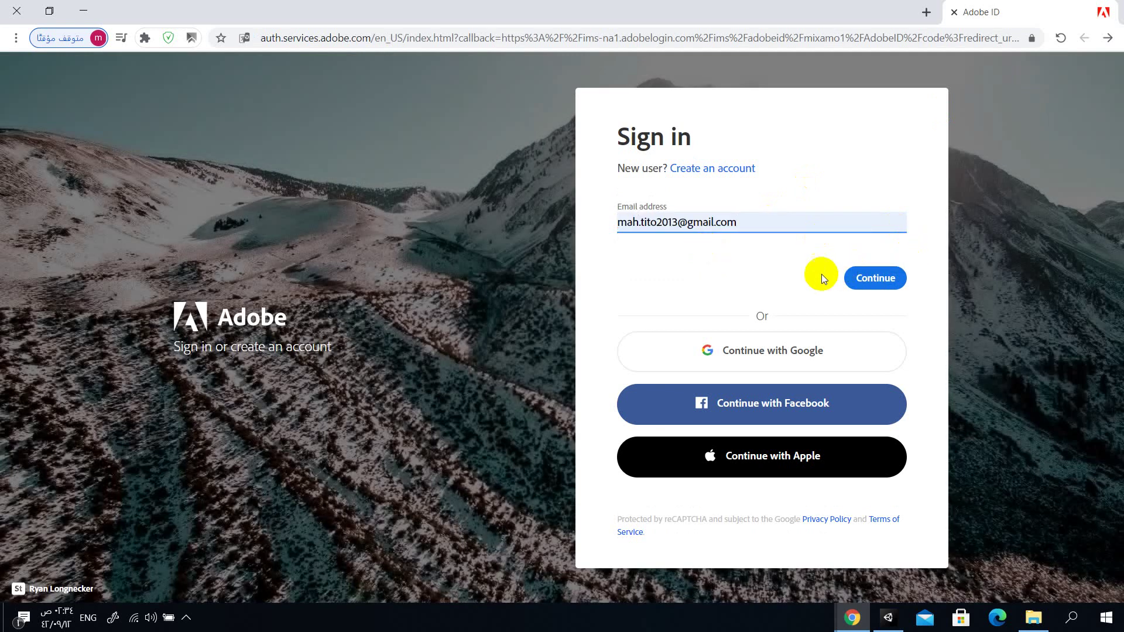
pyautogui.click(881, 276)
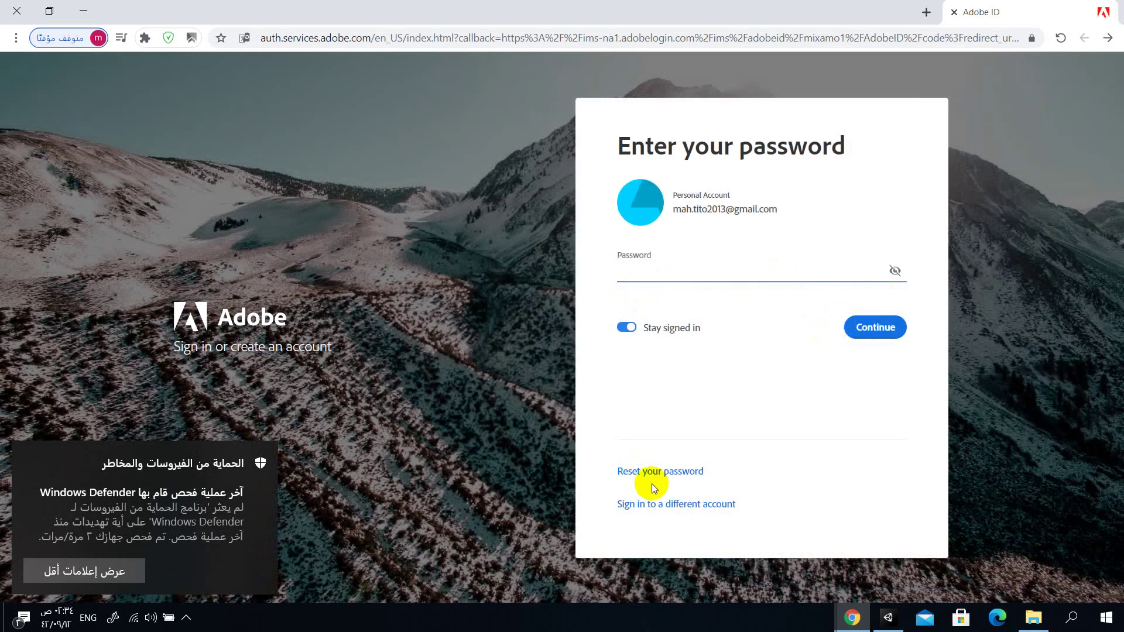
# - Reset the password using the e-mailed verification code, enter the new password twice, and continue signing in
pyautogui.click(673, 470)
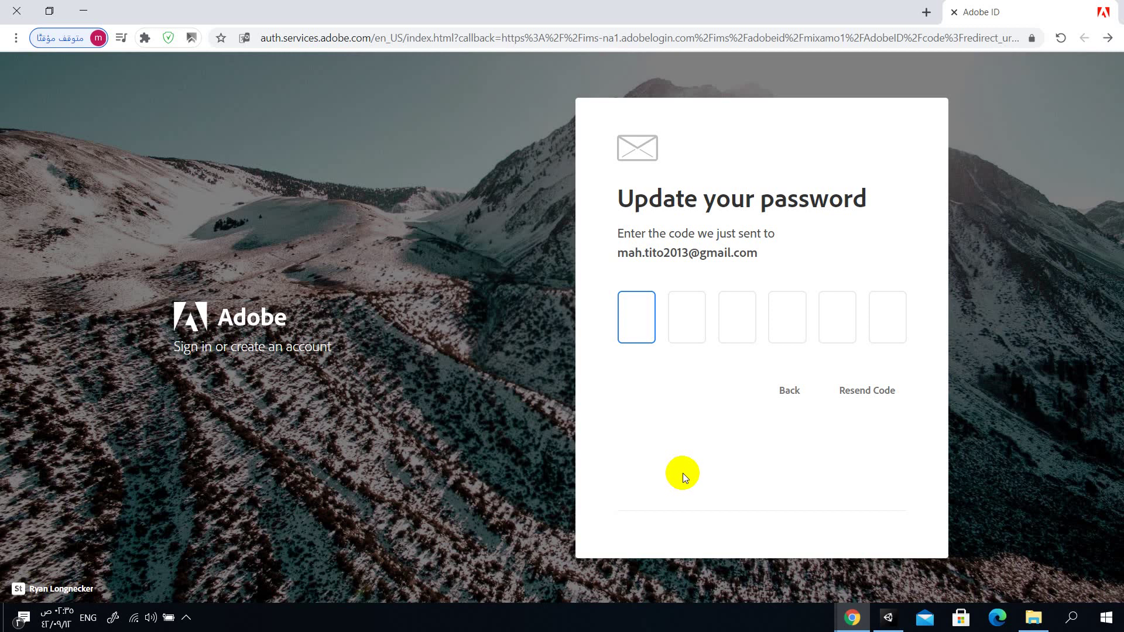
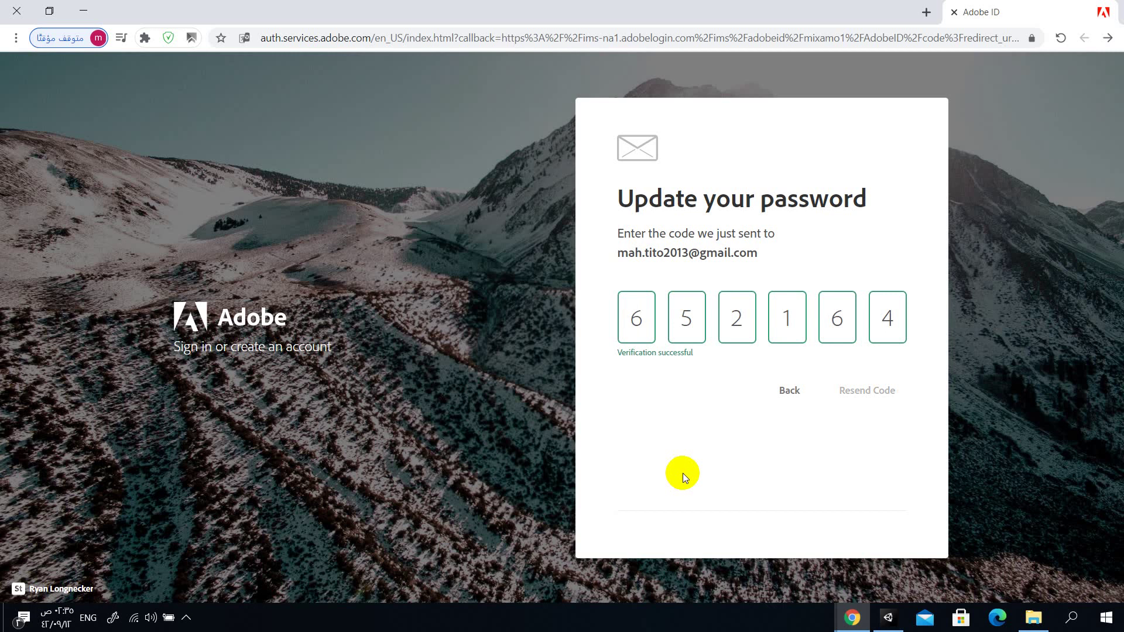
pyautogui.click(696, 277)
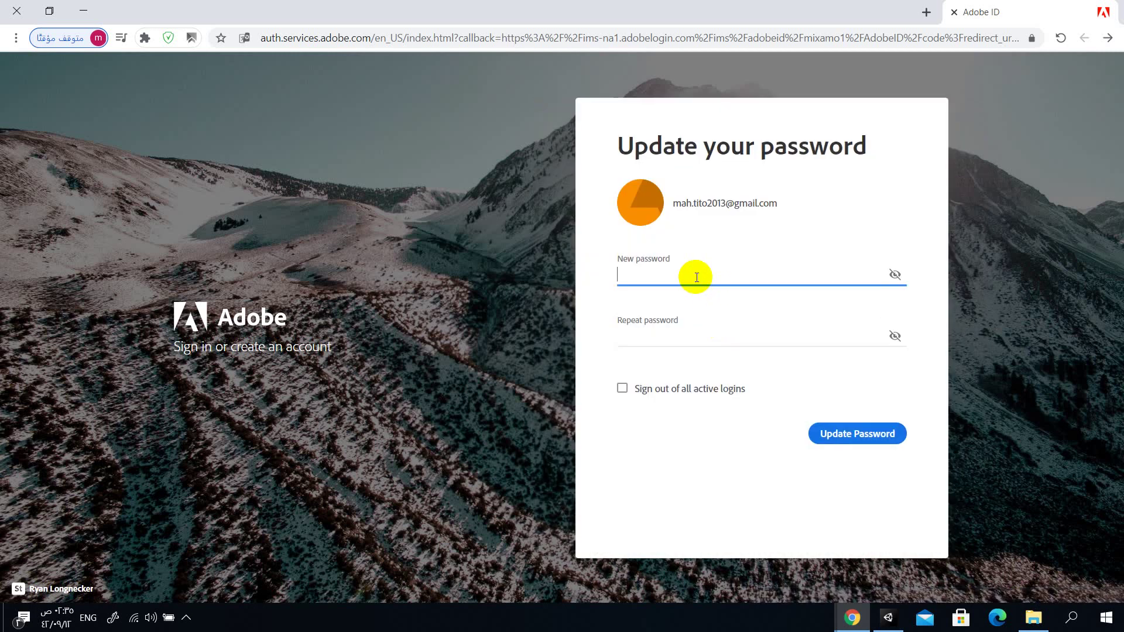
pyautogui.write('•••••••')
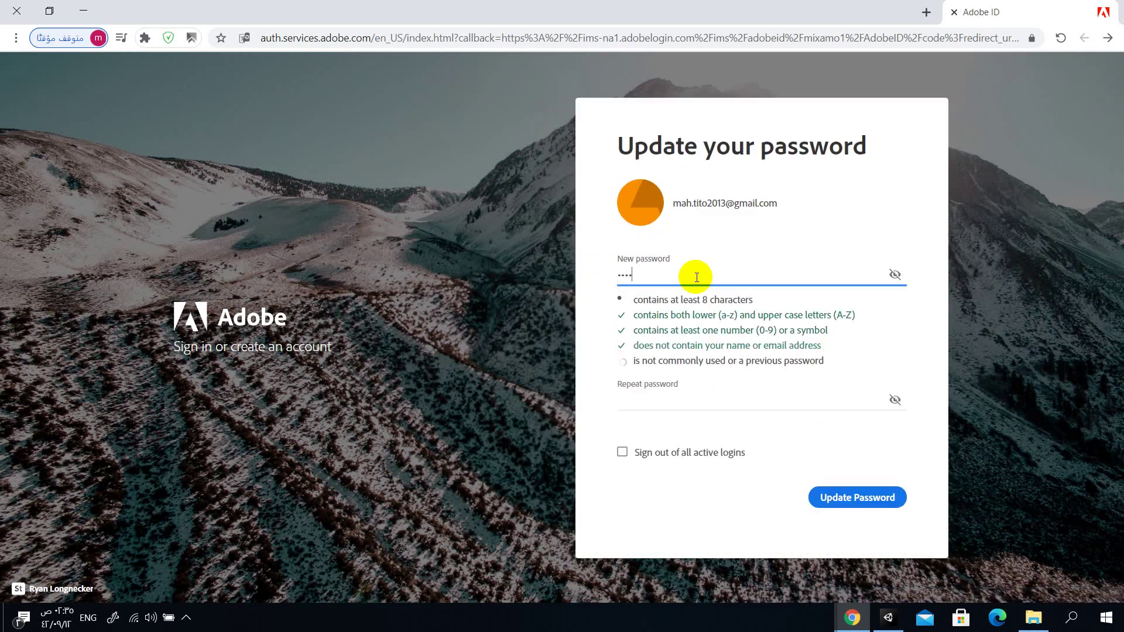
pyautogui.write('••')
pyautogui.click(679, 391)
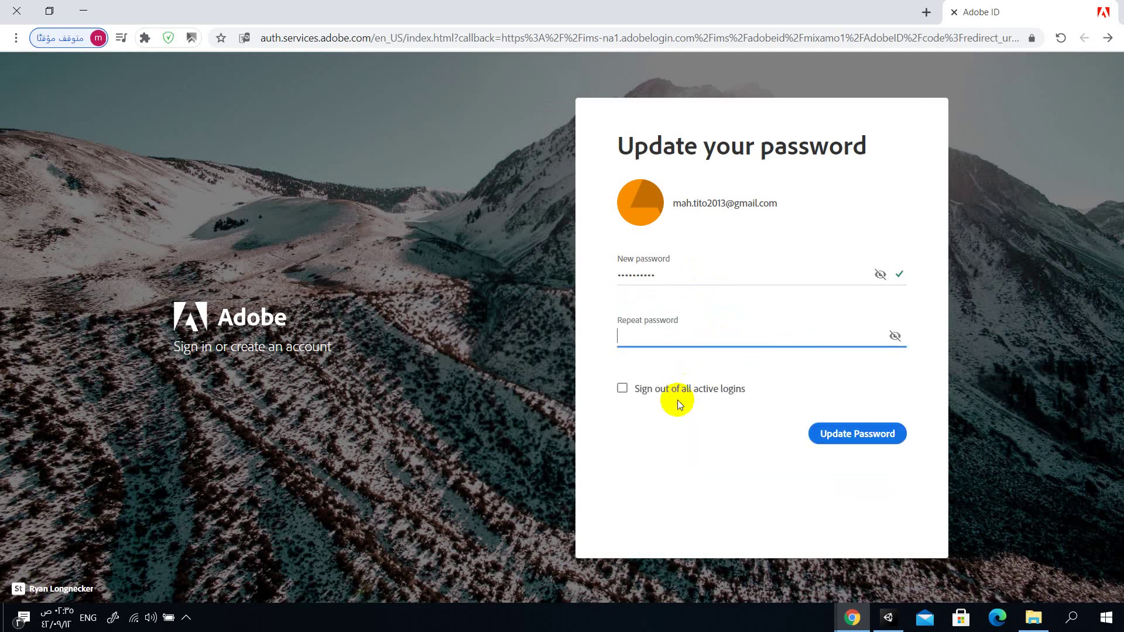
pyautogui.write('••••••••••')
pyautogui.click(851, 438)
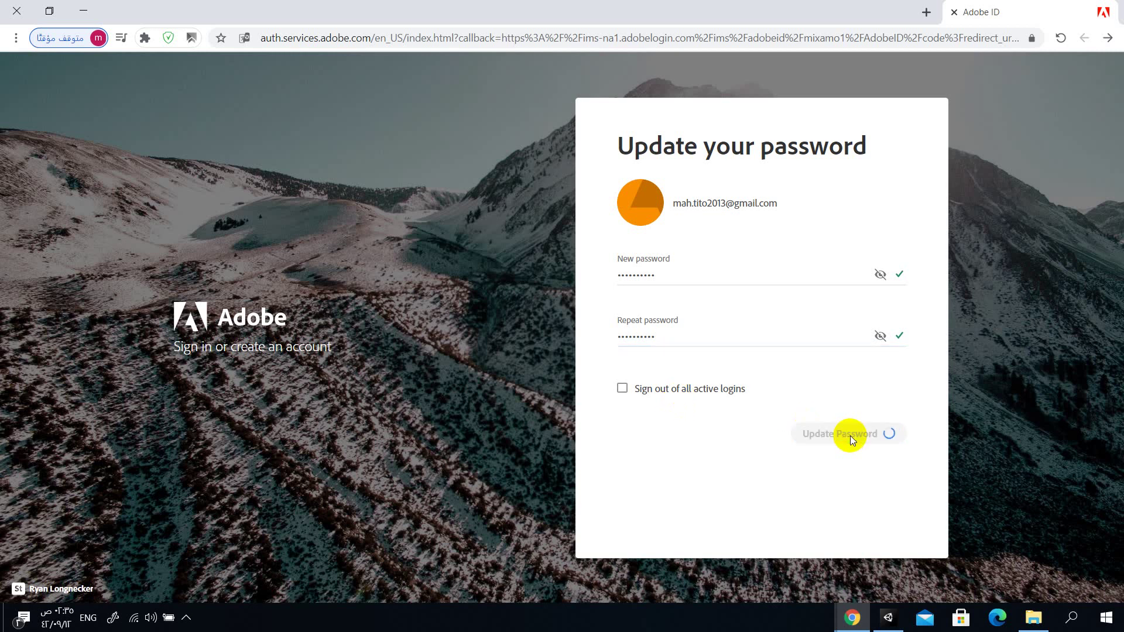
pyautogui.click(888, 332)
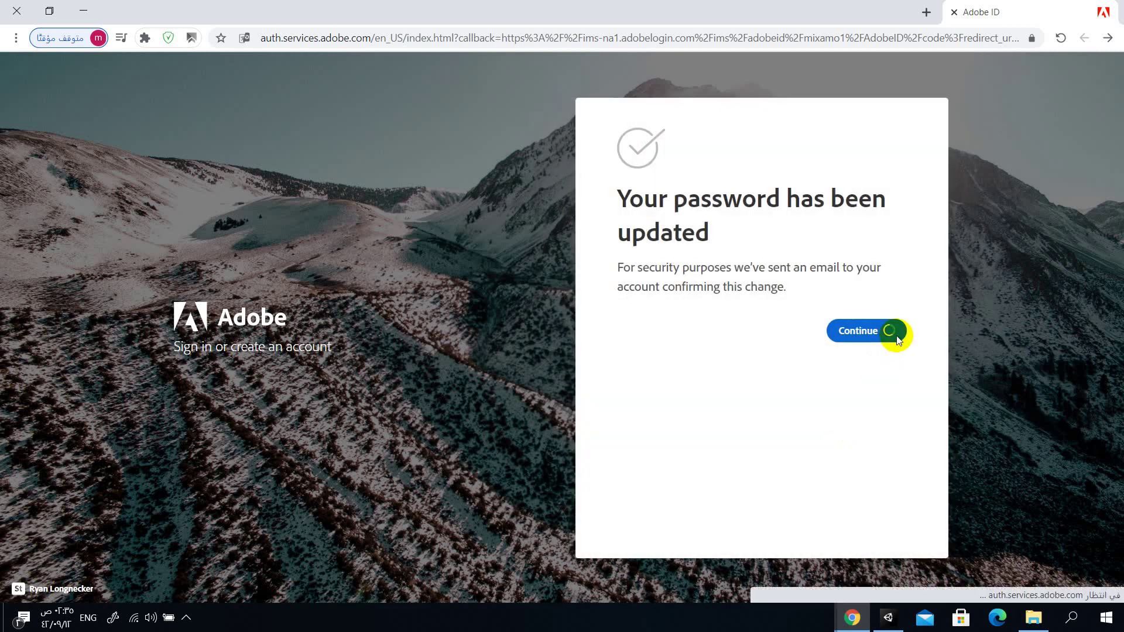